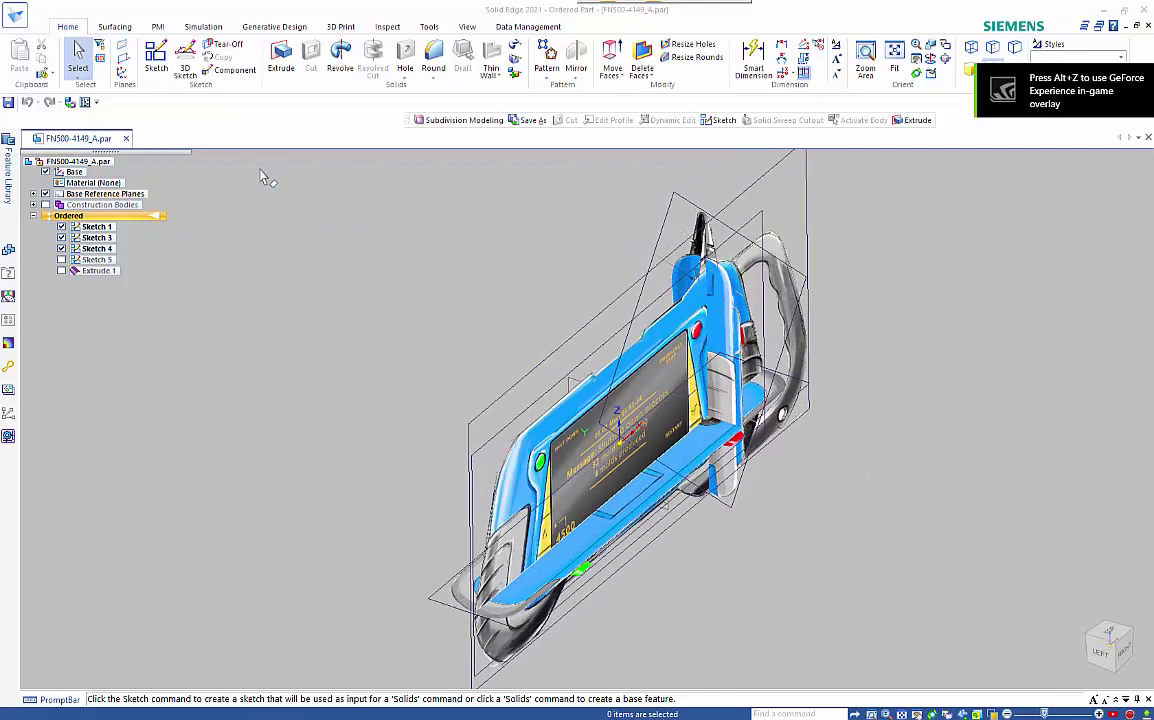
- Open the Subdivision Modeling environment and start a smooth-edged box at the origin with 3 X, 1 Y and 1 Z segments
left_click(115, 27)
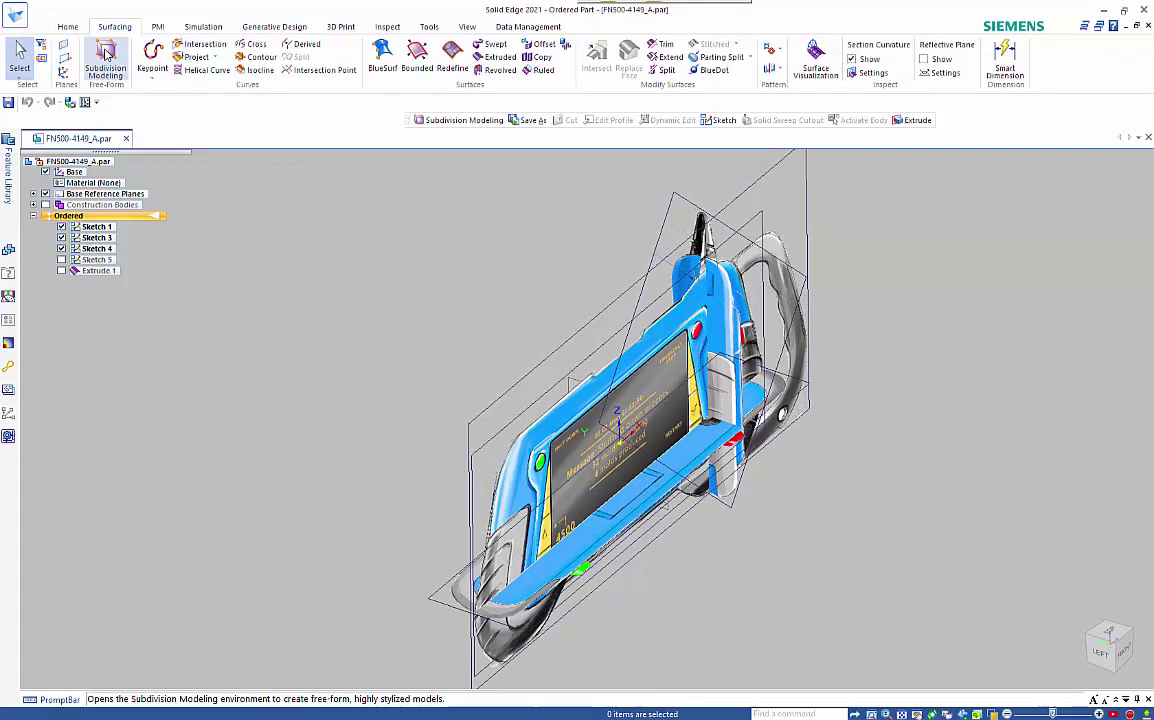
left_click(105, 60)
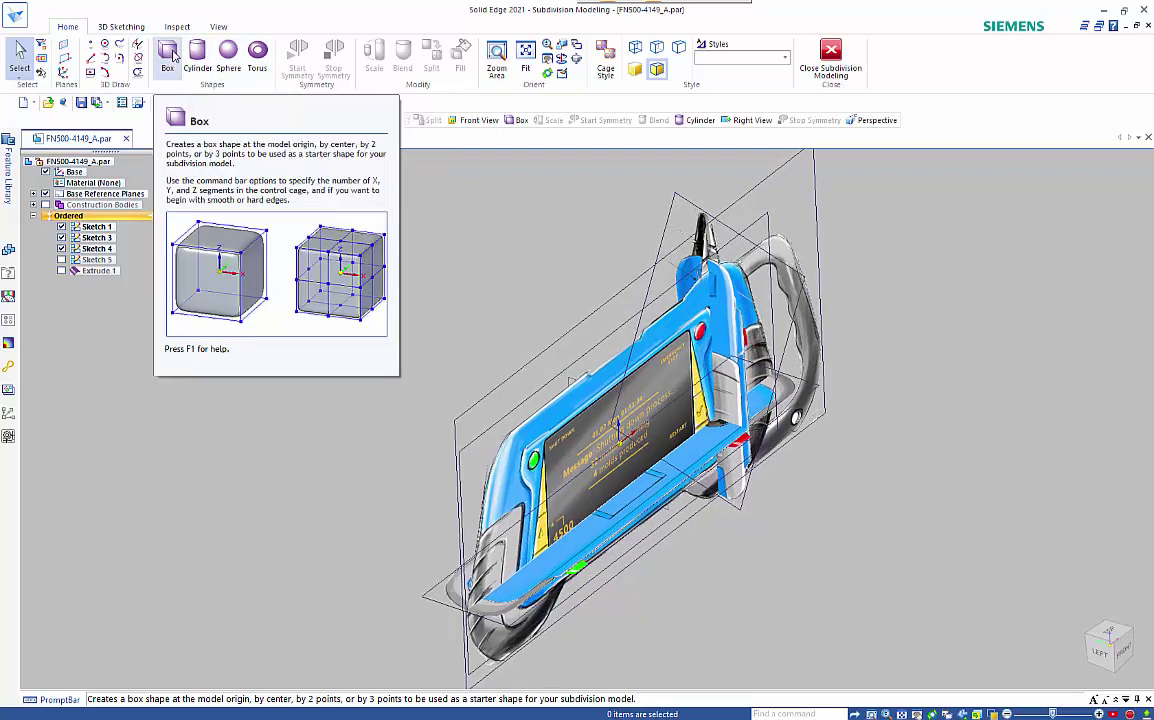
left_click(175, 58)
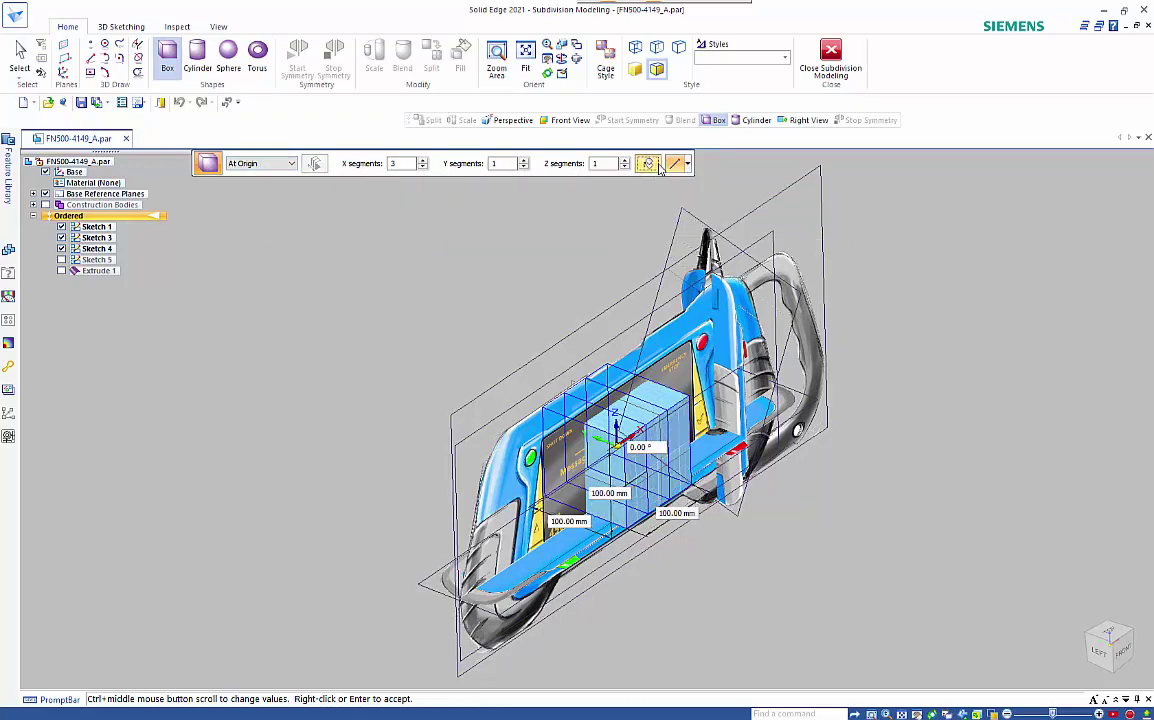
left_click(659, 169)
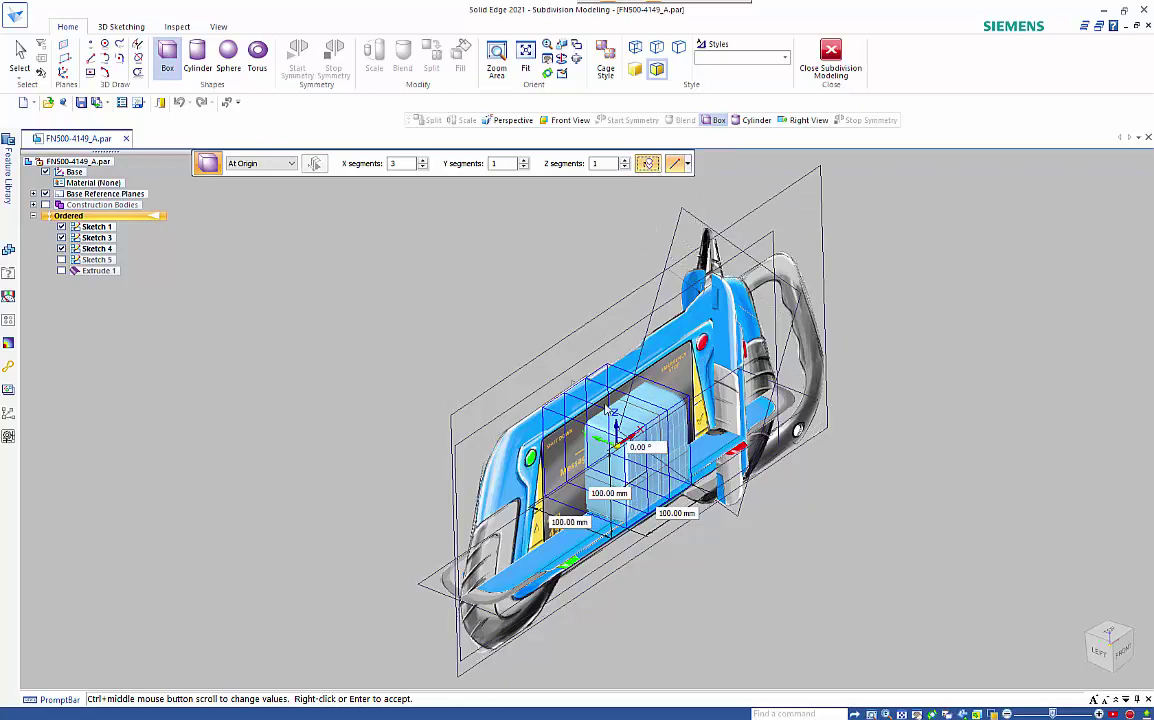
- Size the box to 205 mm high, 385 mm long and 70 mm deep, and accept it
left_click(609, 494)
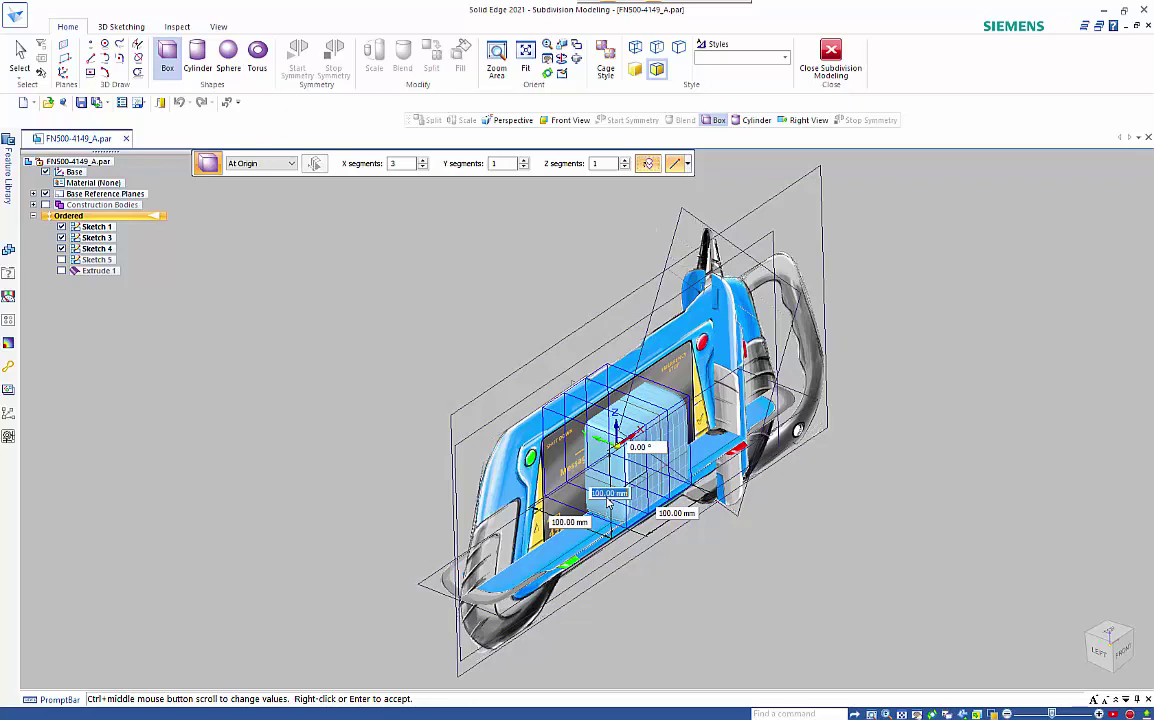
type("205")
key("Tab")
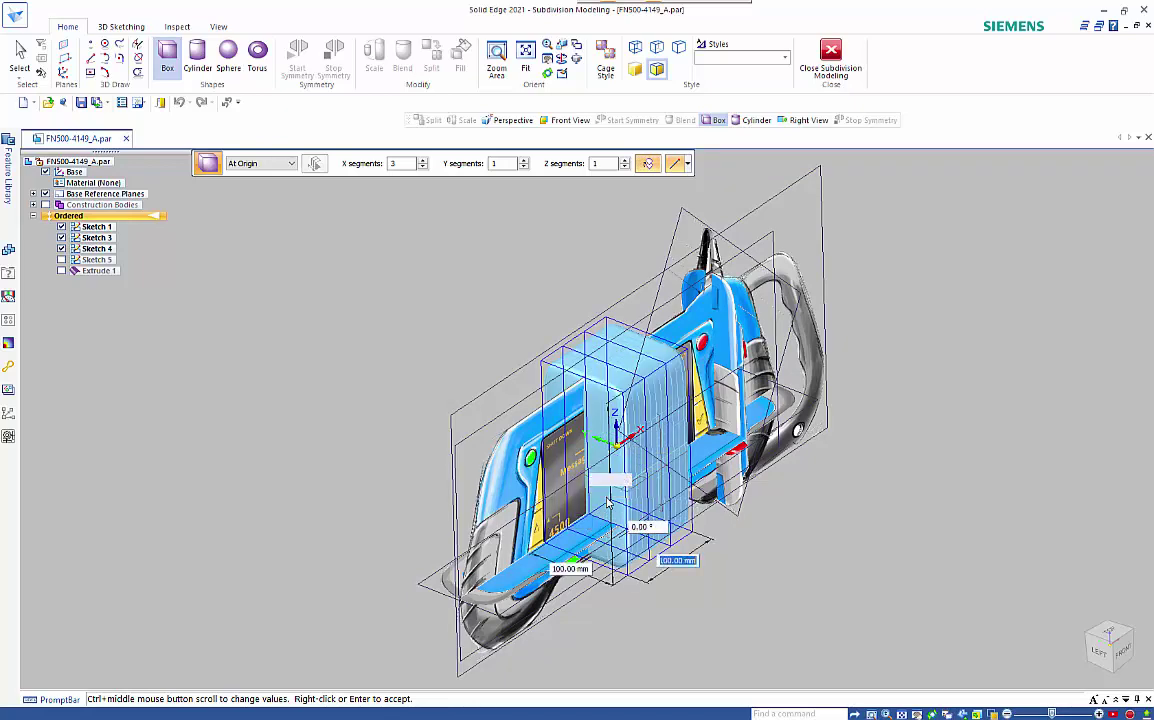
type("85")
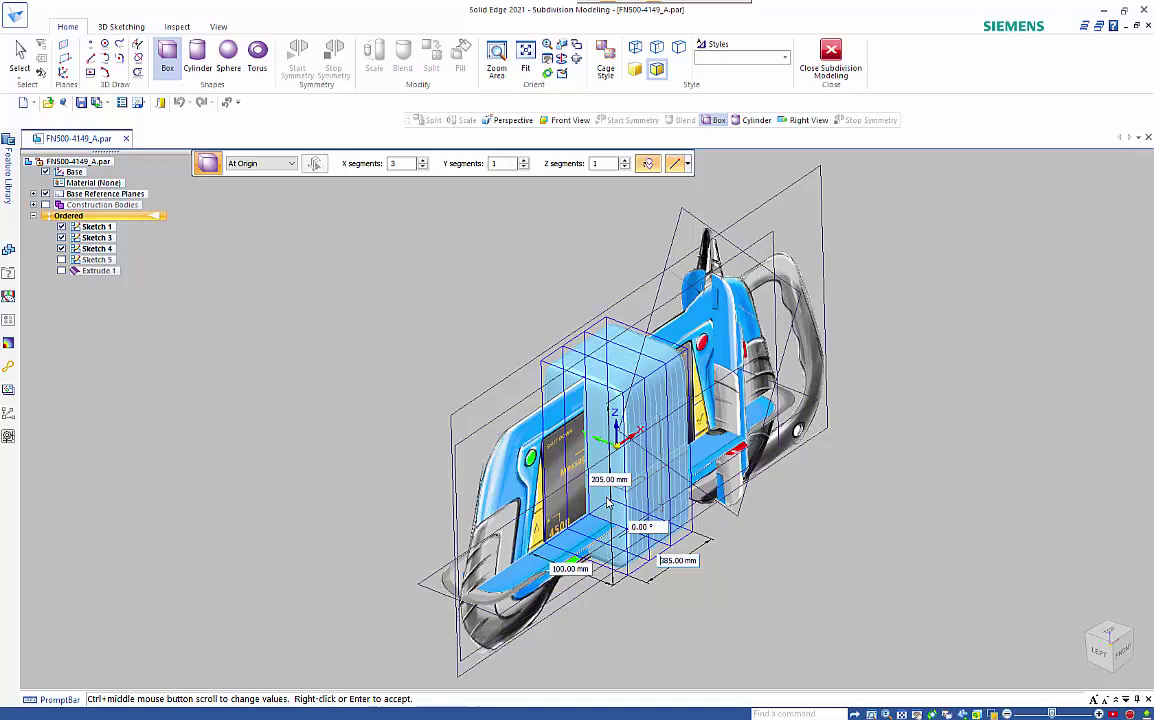
key("Tab")
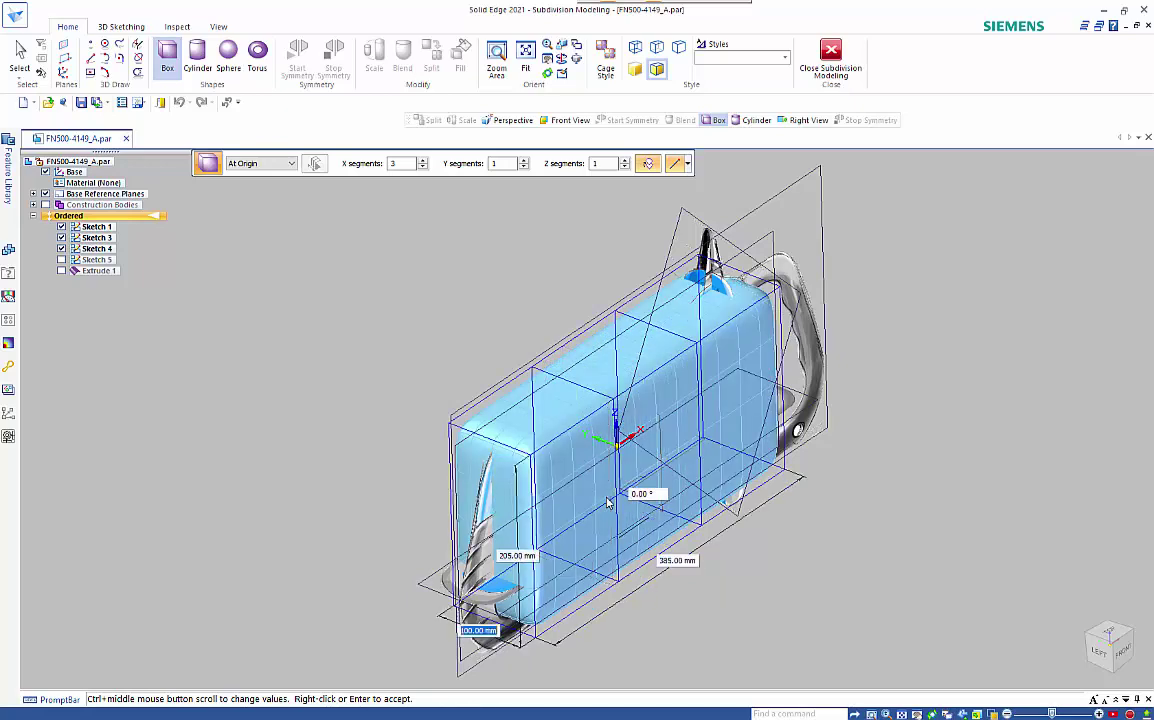
type("70")
key("Tab")
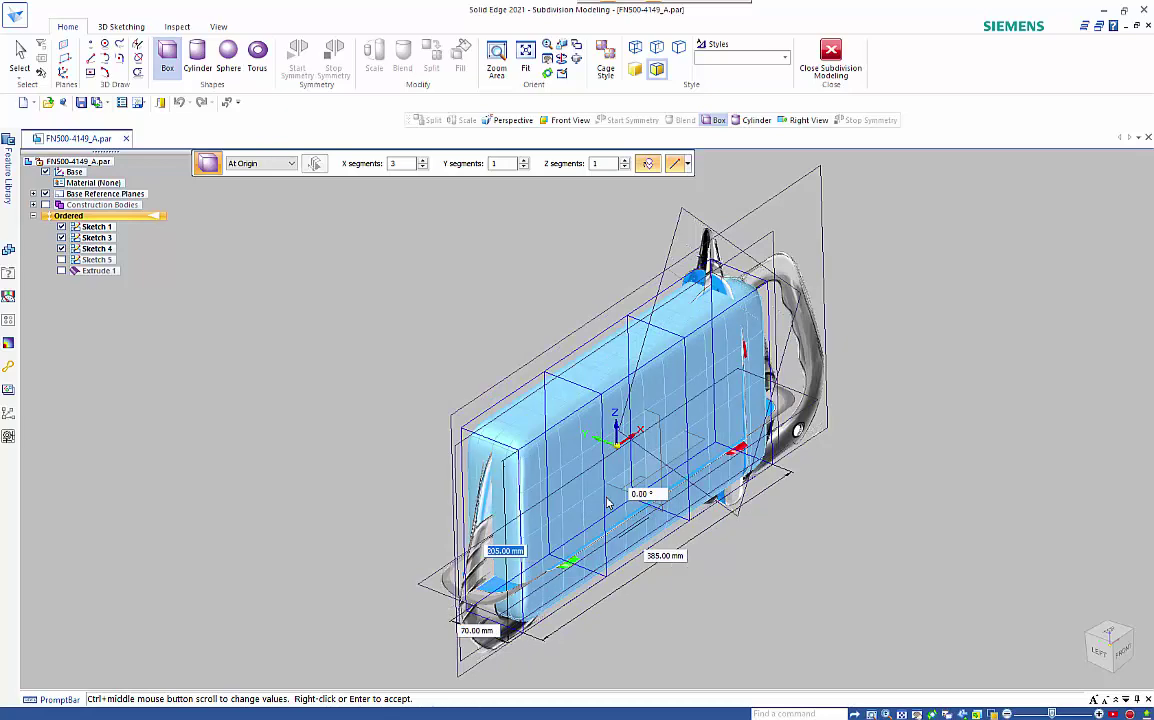
right_click(891, 423)
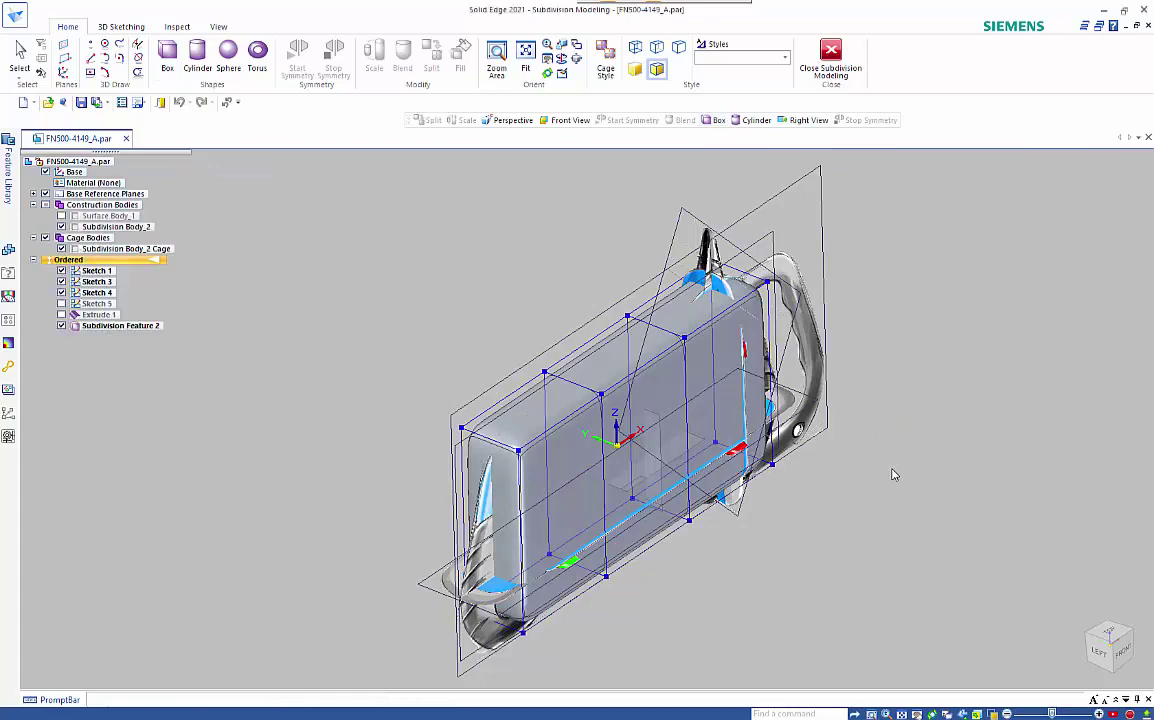
- Scale the cage's bottom edges and vertices along the X axis by about 1.343 so the sides taper to the sketched housing
key("ctrl+f")
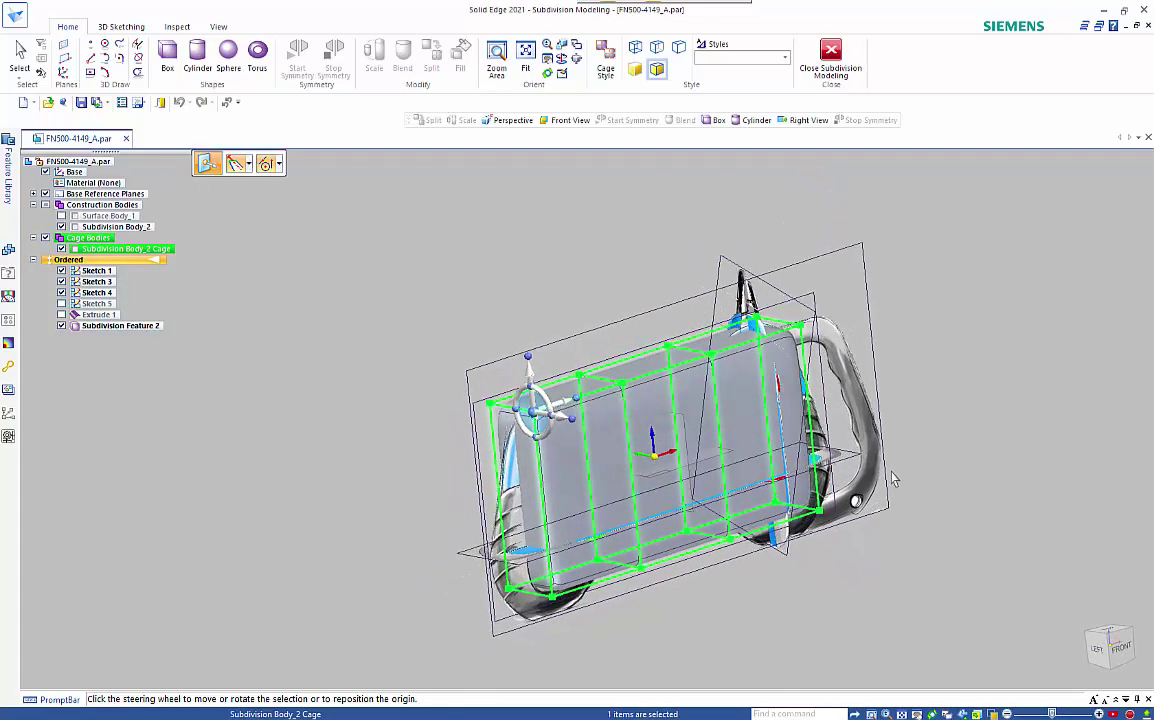
left_click(1114, 648)
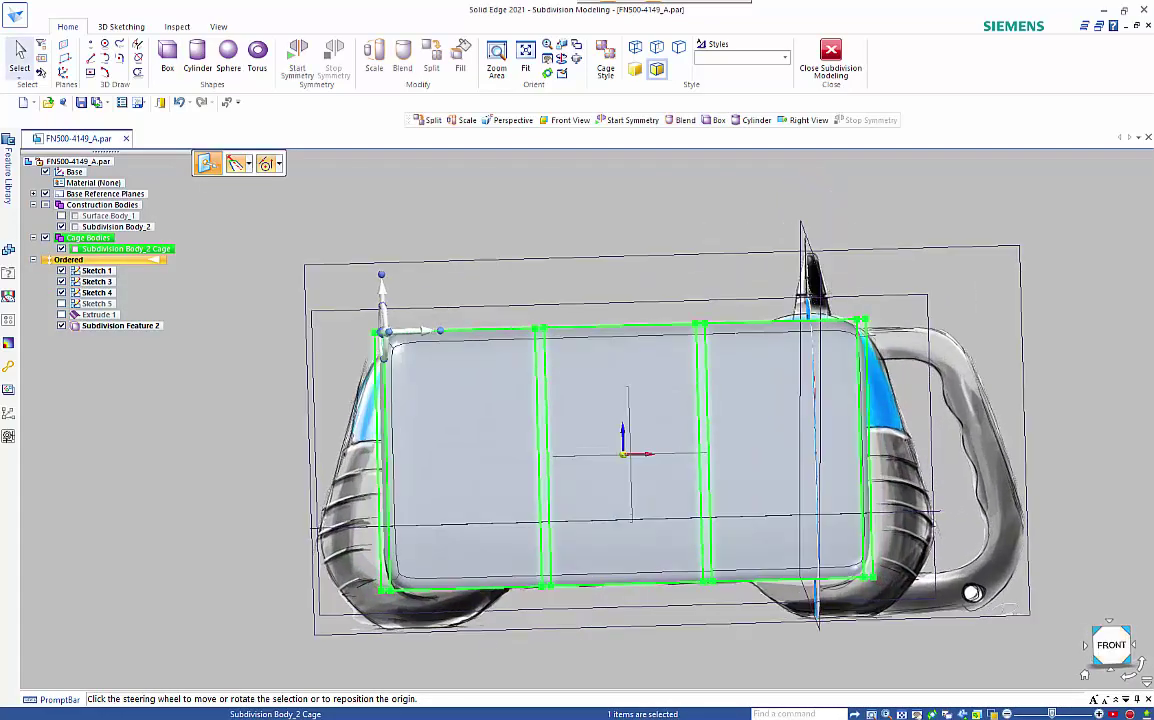
left_click(566, 575)
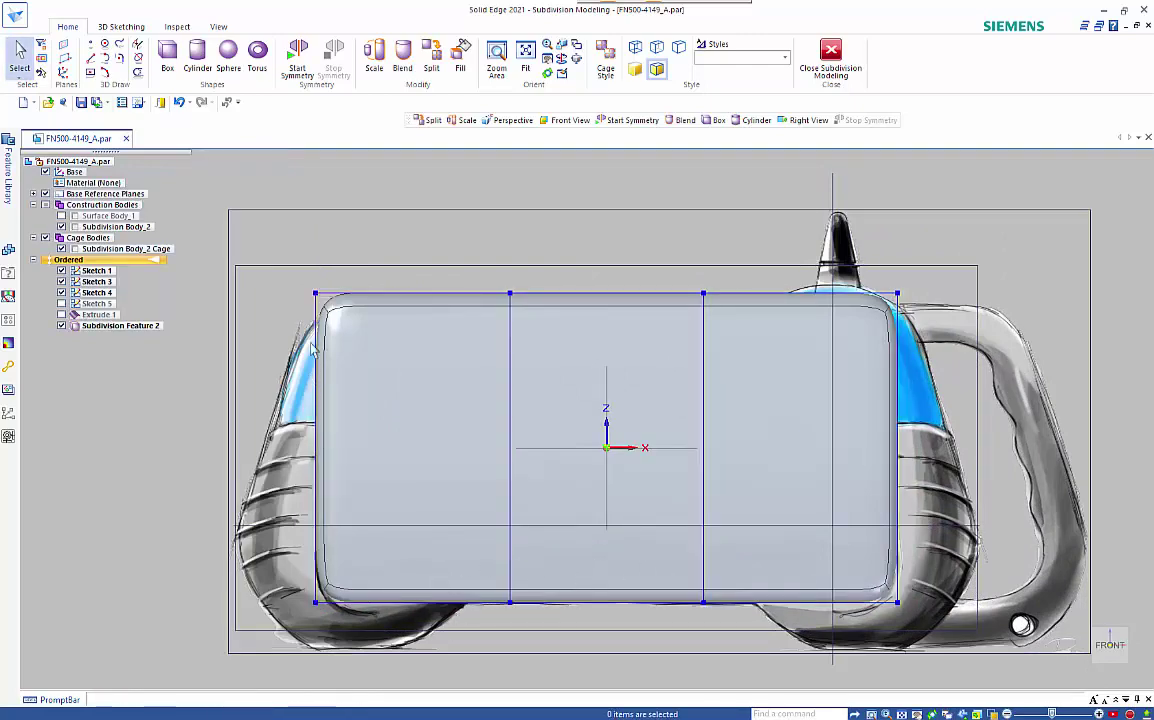
left_click_drag(256, 562, 935, 627)
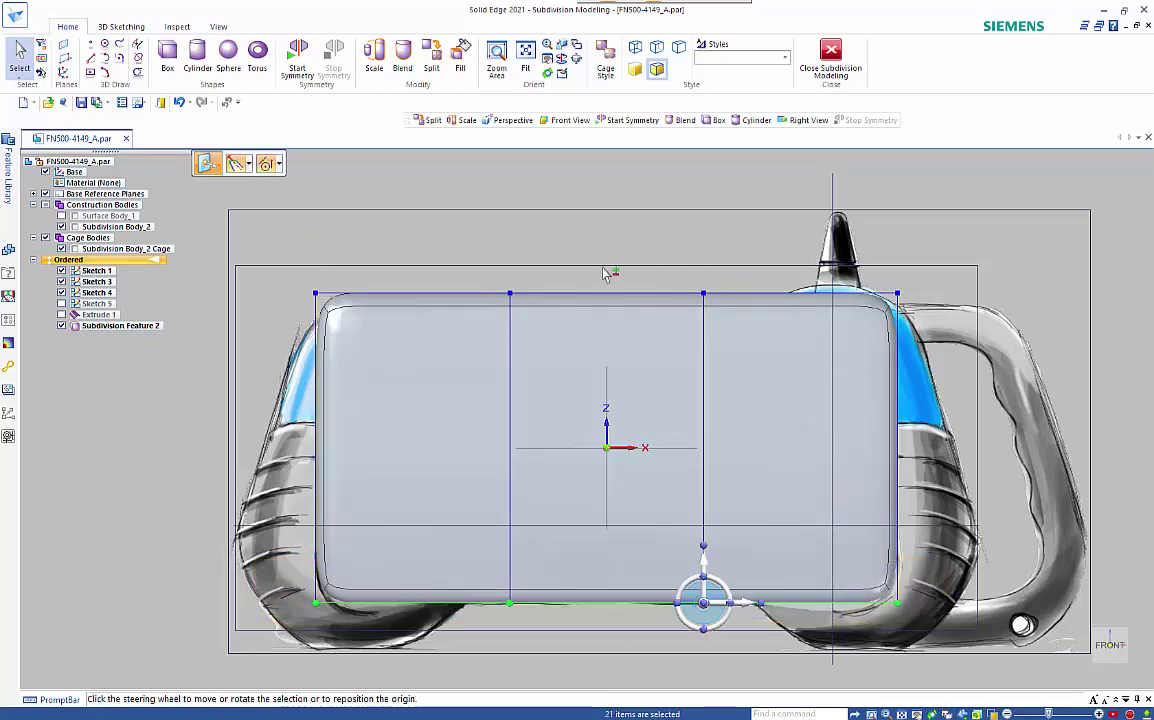
left_click(375, 66)
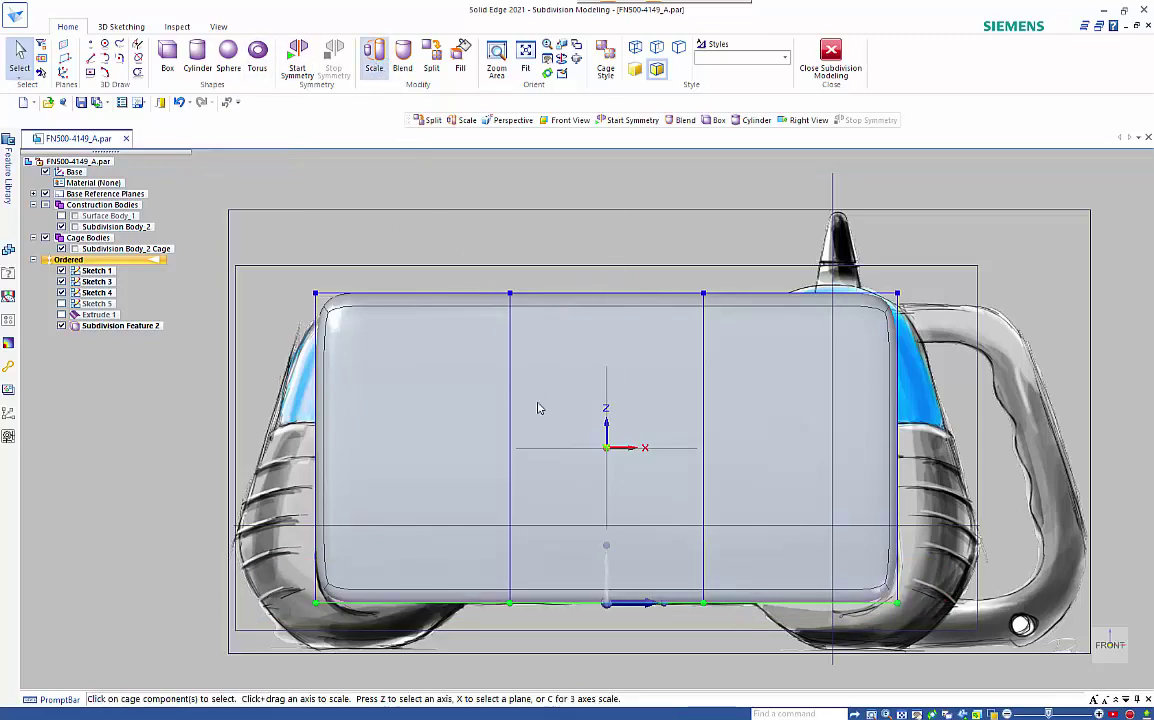
middle_click_drag(610, 618, 616, 566)
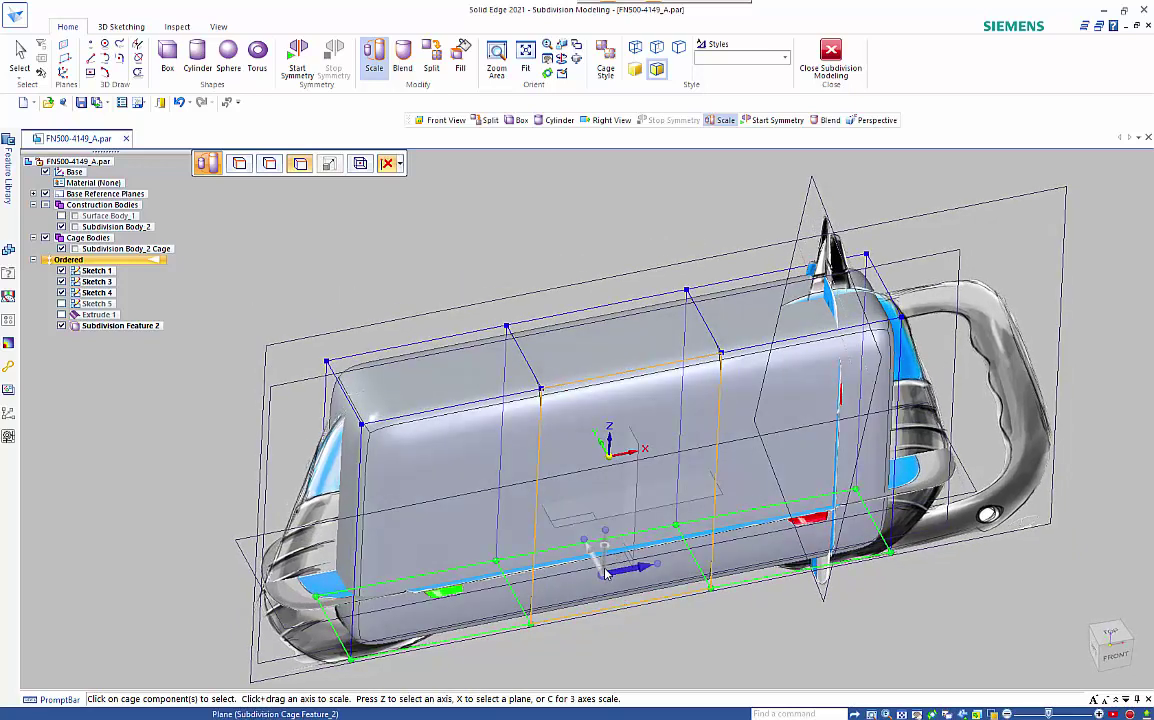
key("x")
key("x")
key("x")
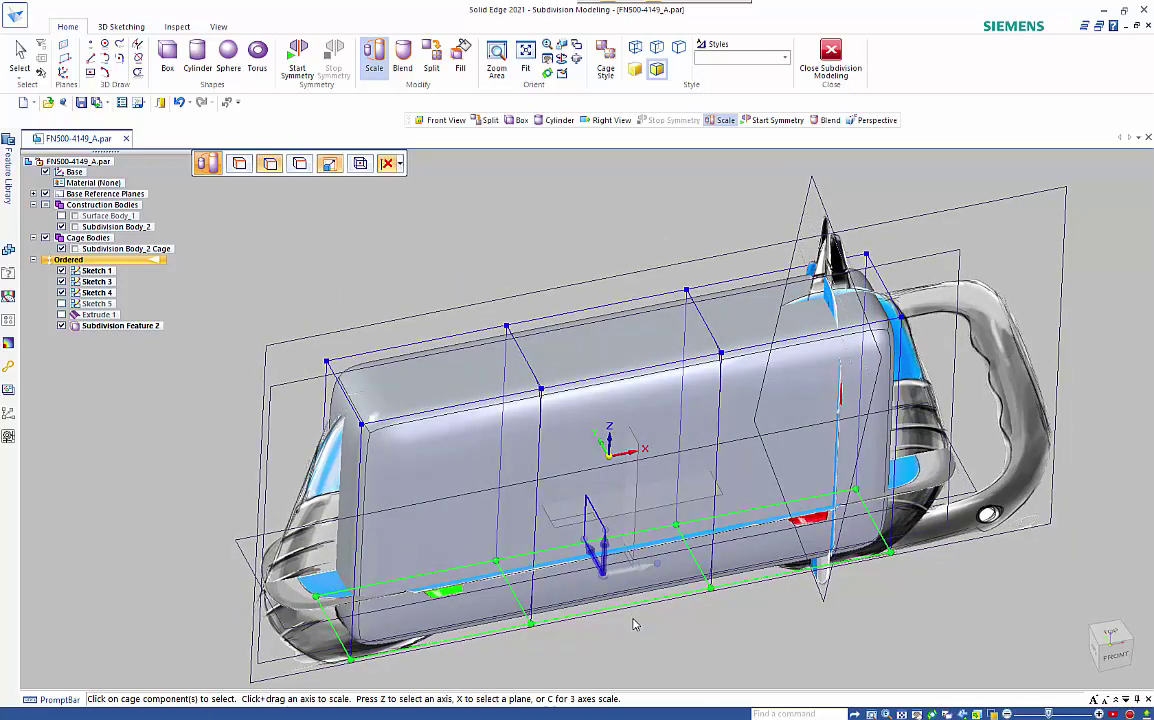
key("z")
key("z")
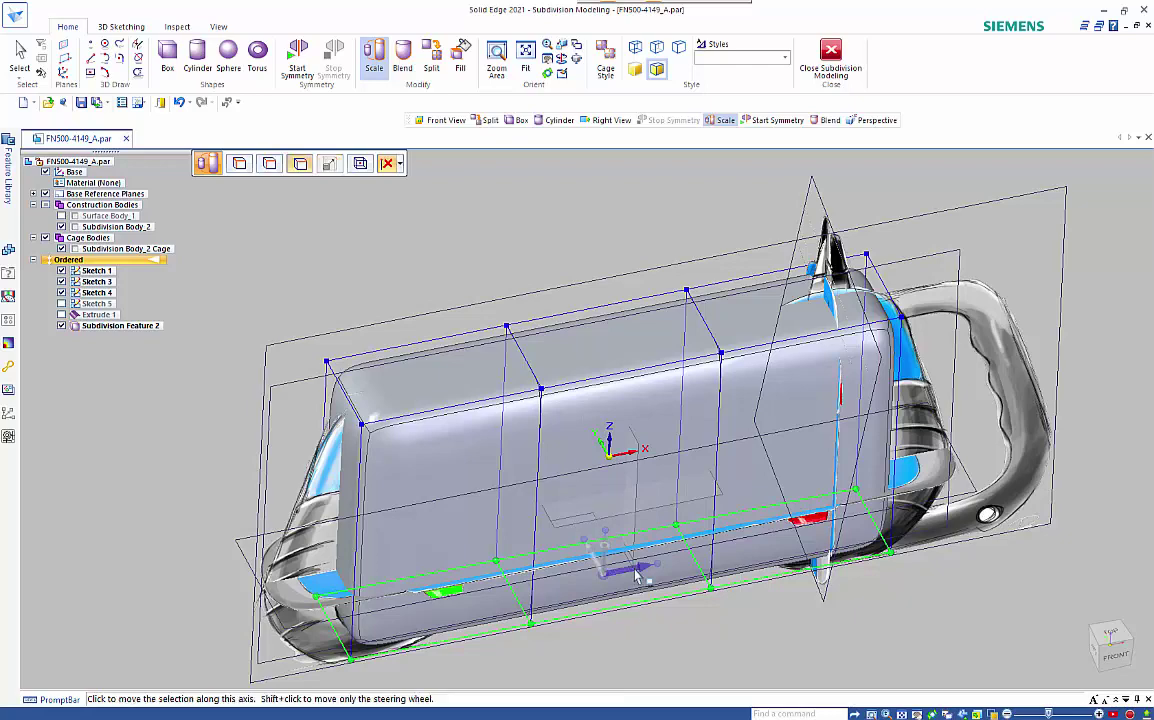
left_click(637, 575)
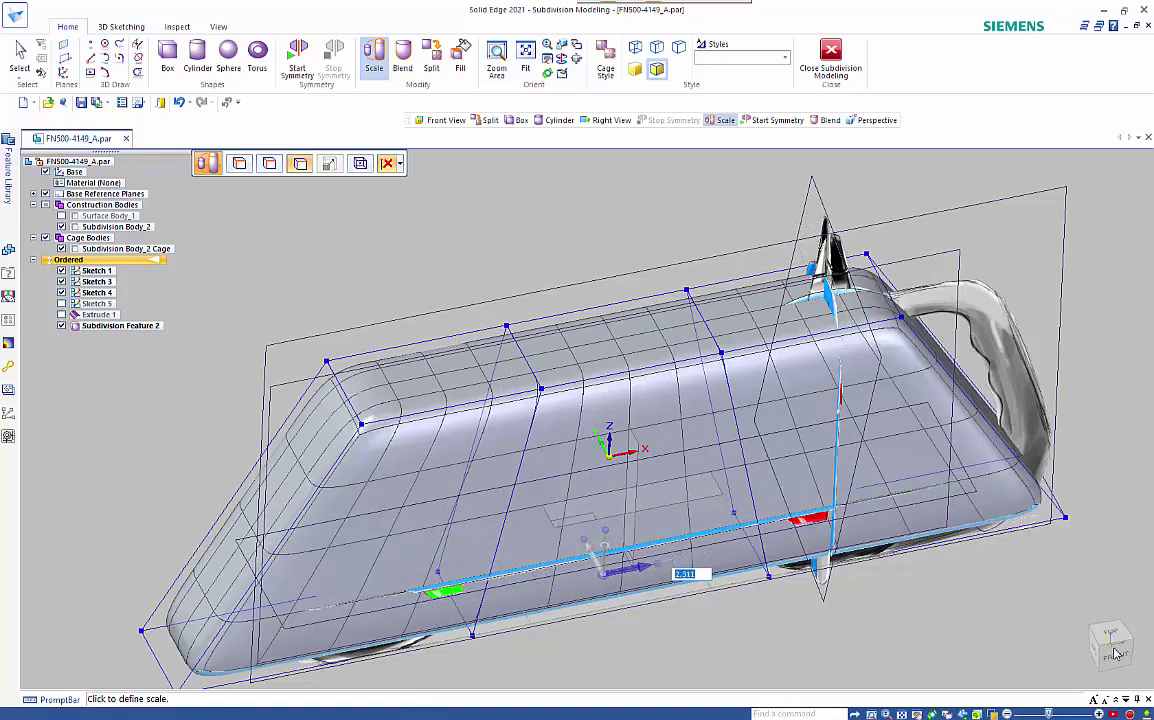
left_click(1100, 656)
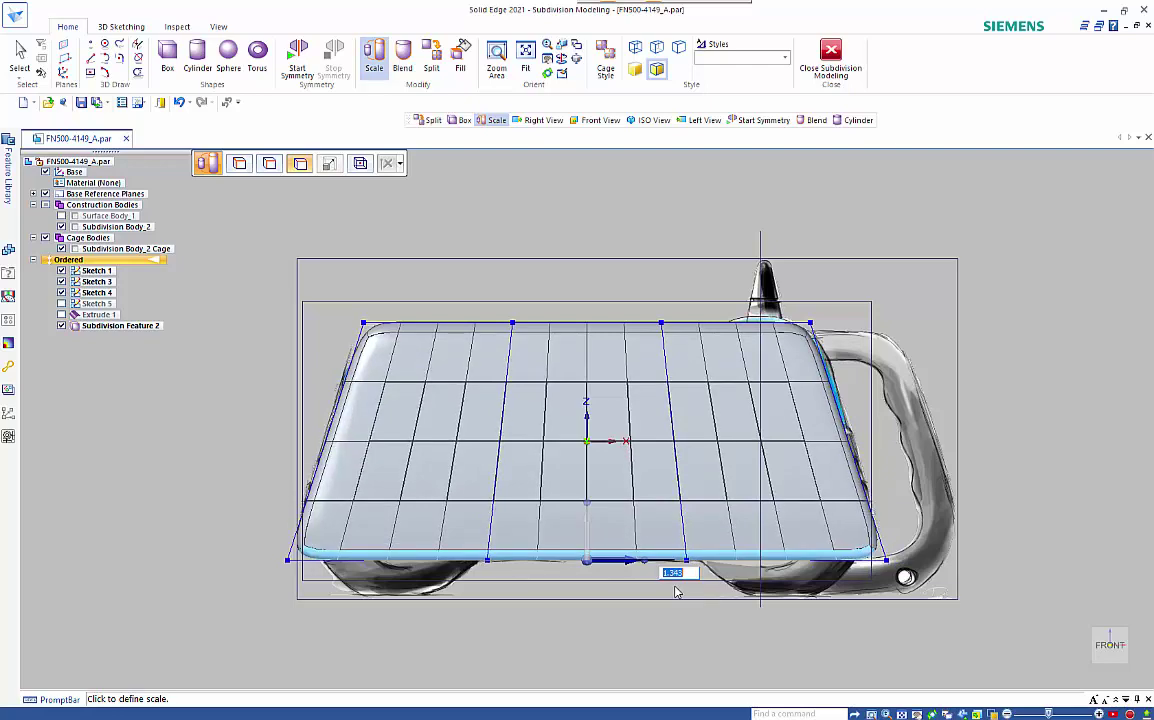
left_click(675, 592)
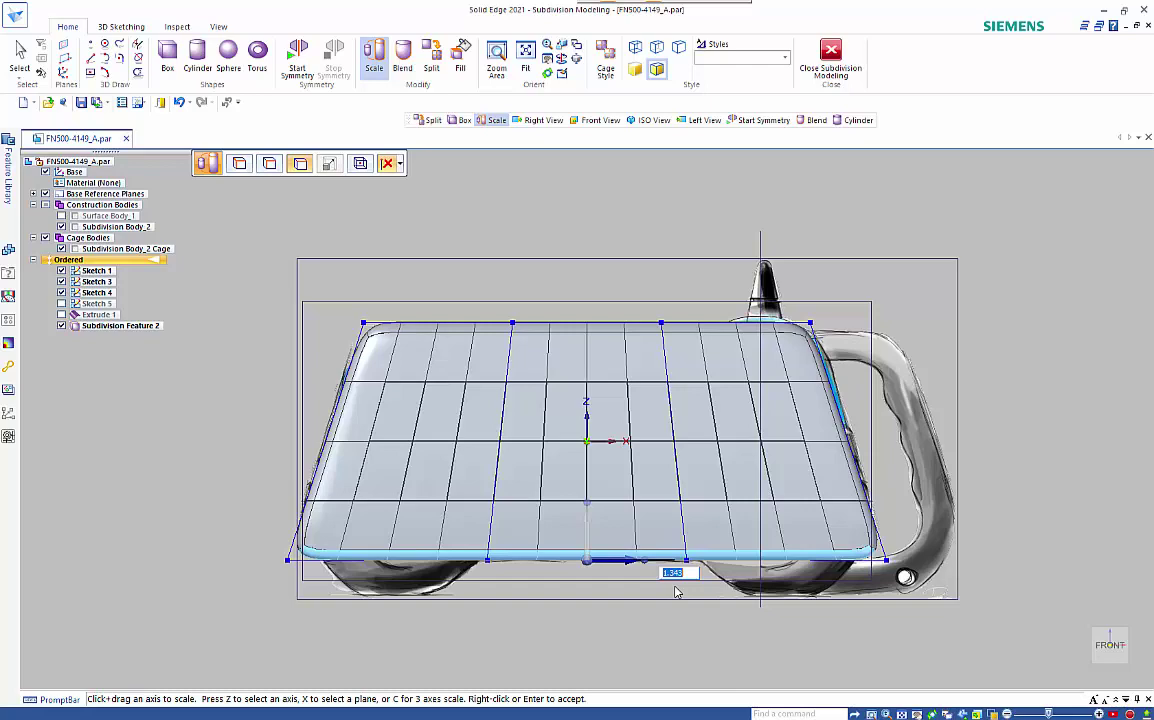
right_click(675, 587)
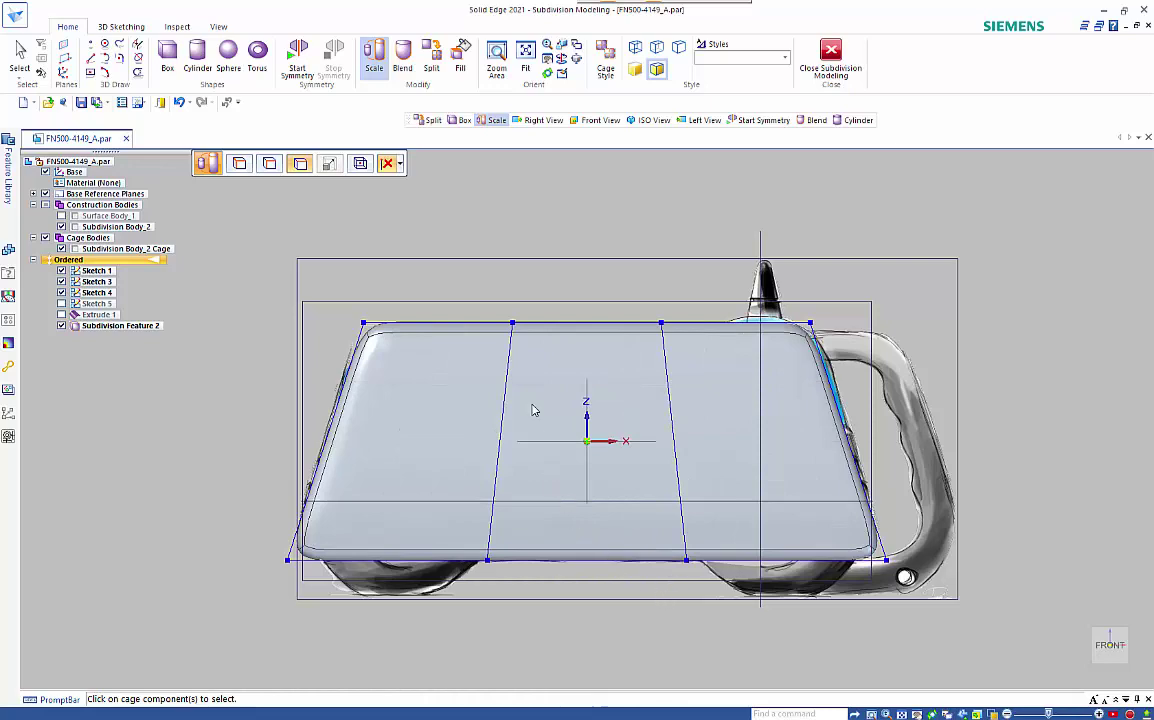
left_click(20, 52)
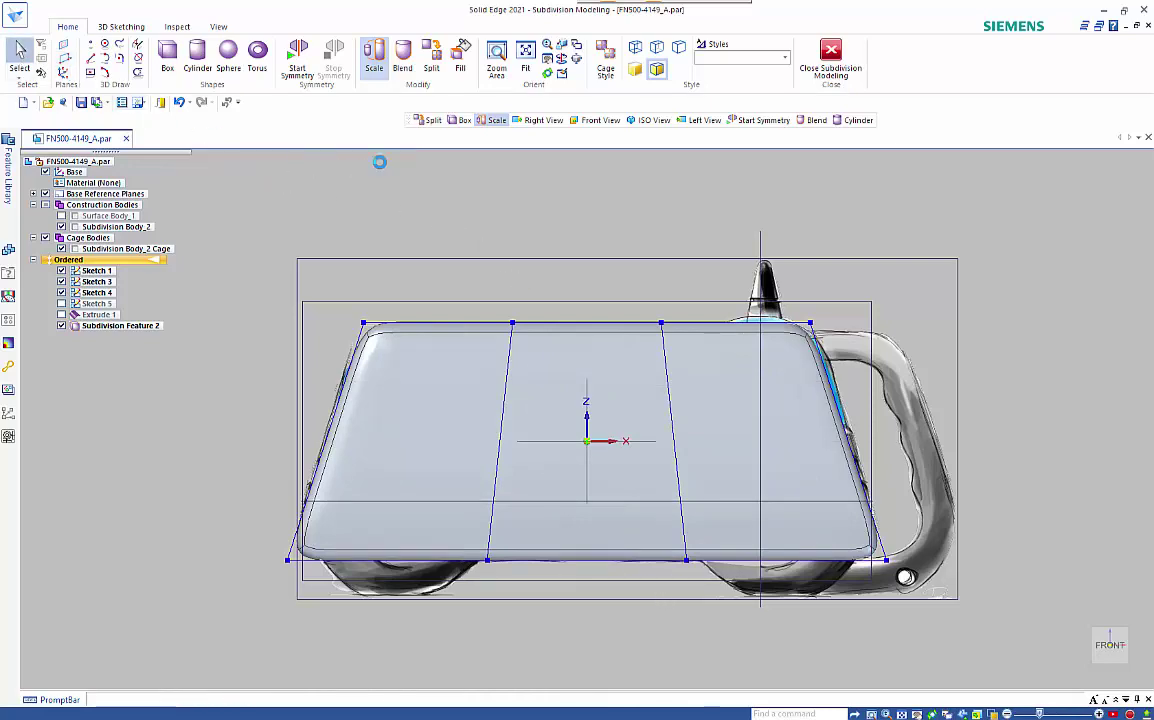
- Split the chain of cage faces running around the body once at mid-height, using Chain selection
middle_click_drag(464, 232, 465, 415)
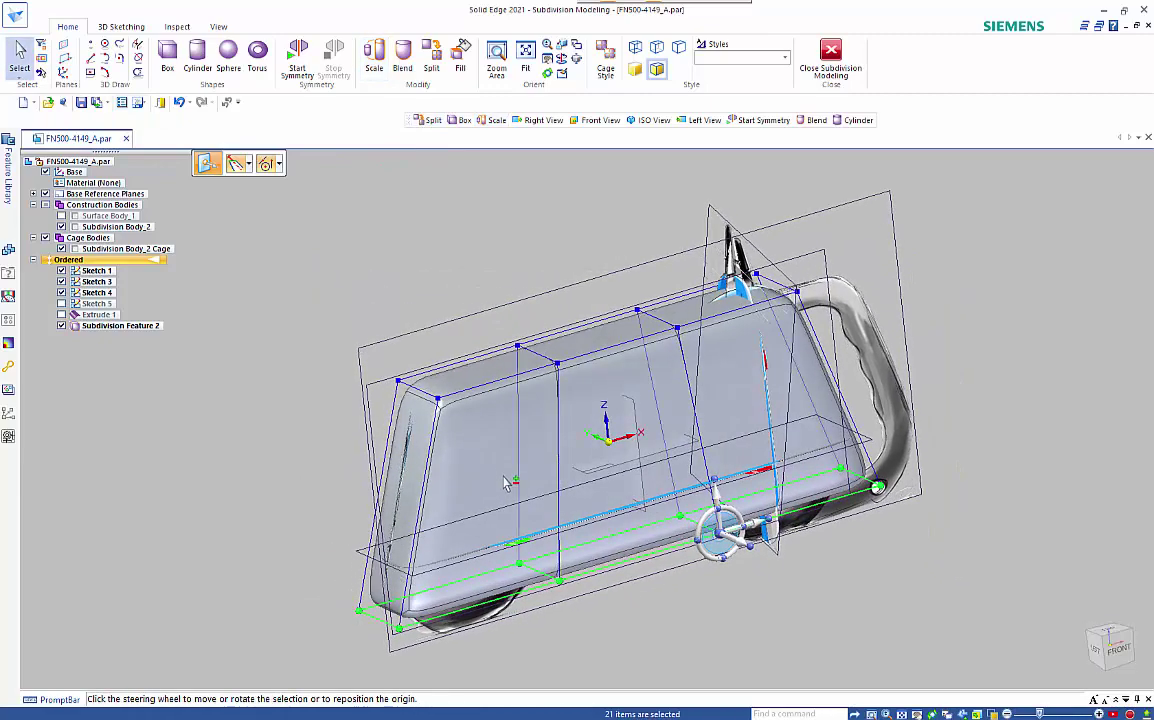
right_click(404, 386)
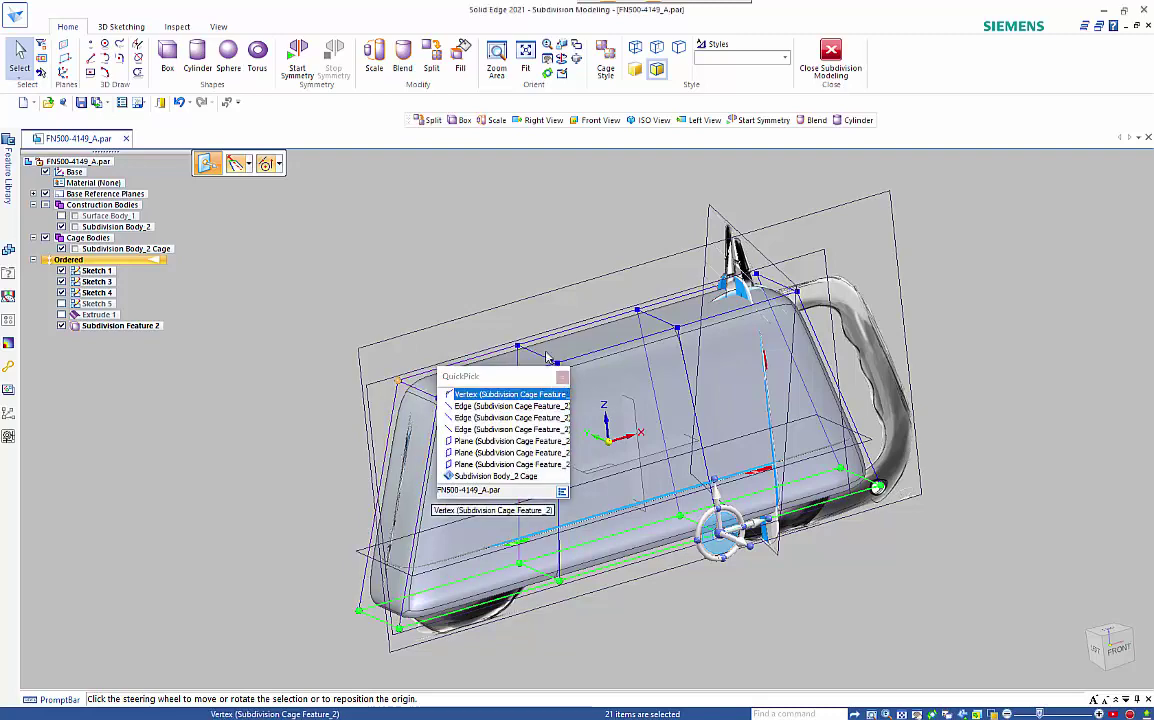
left_click(563, 378)
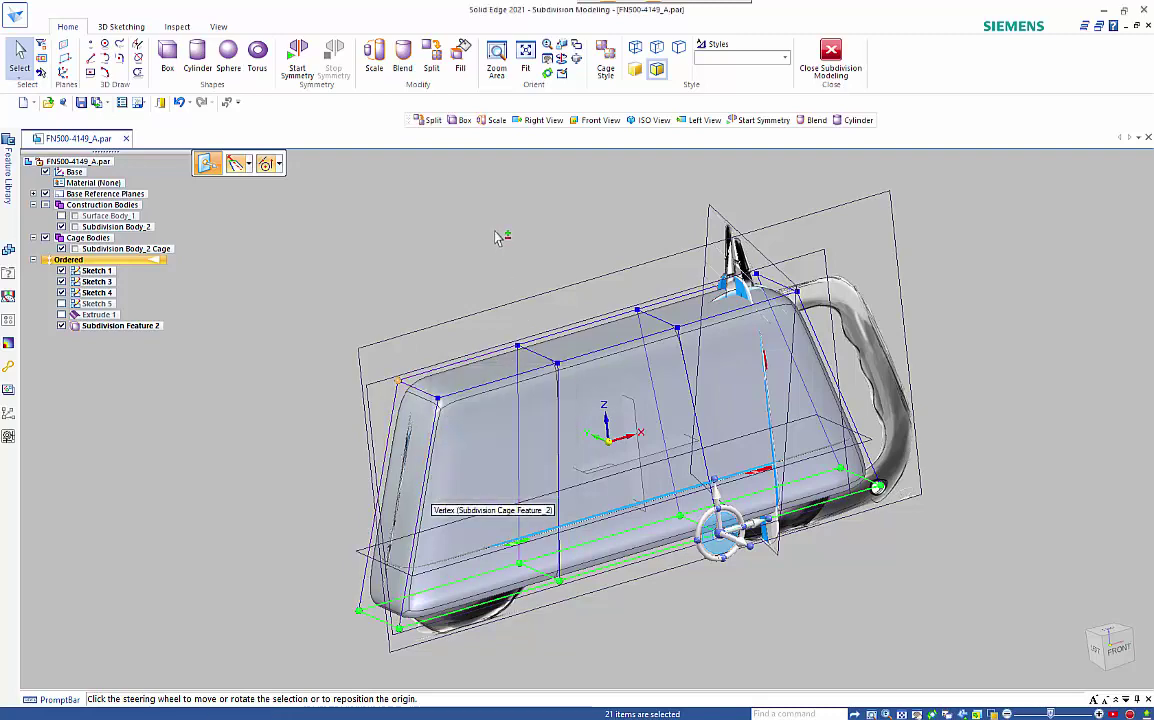
left_click(433, 60)
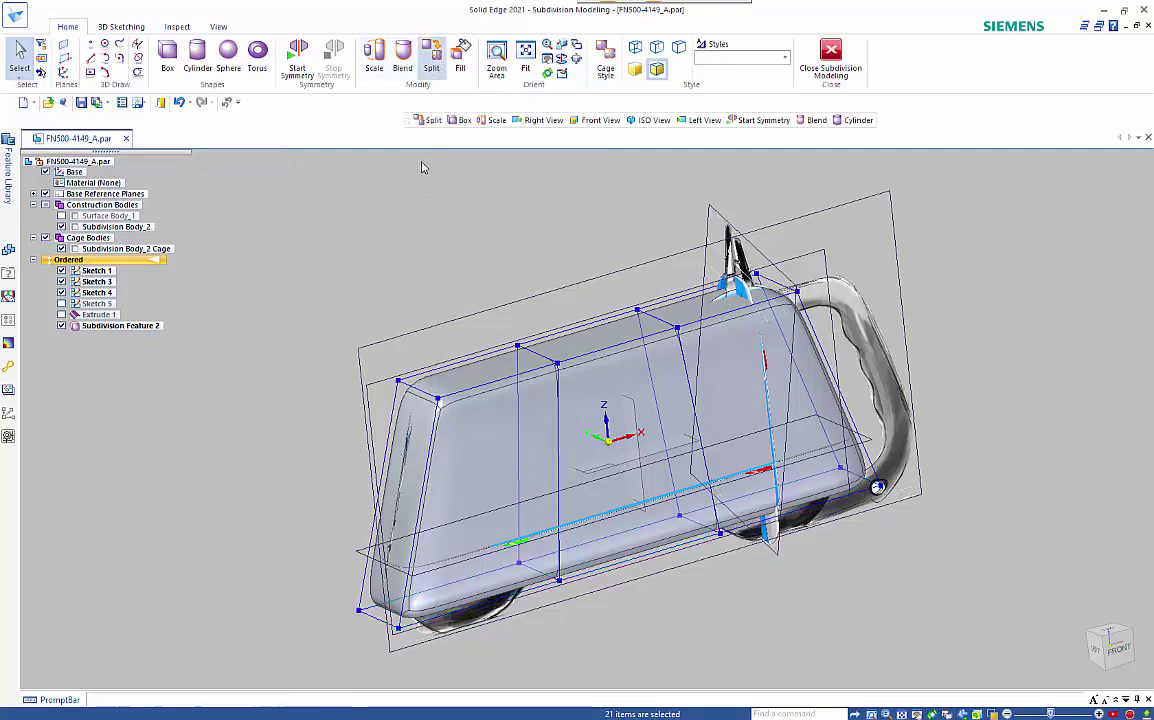
left_click(317, 170)
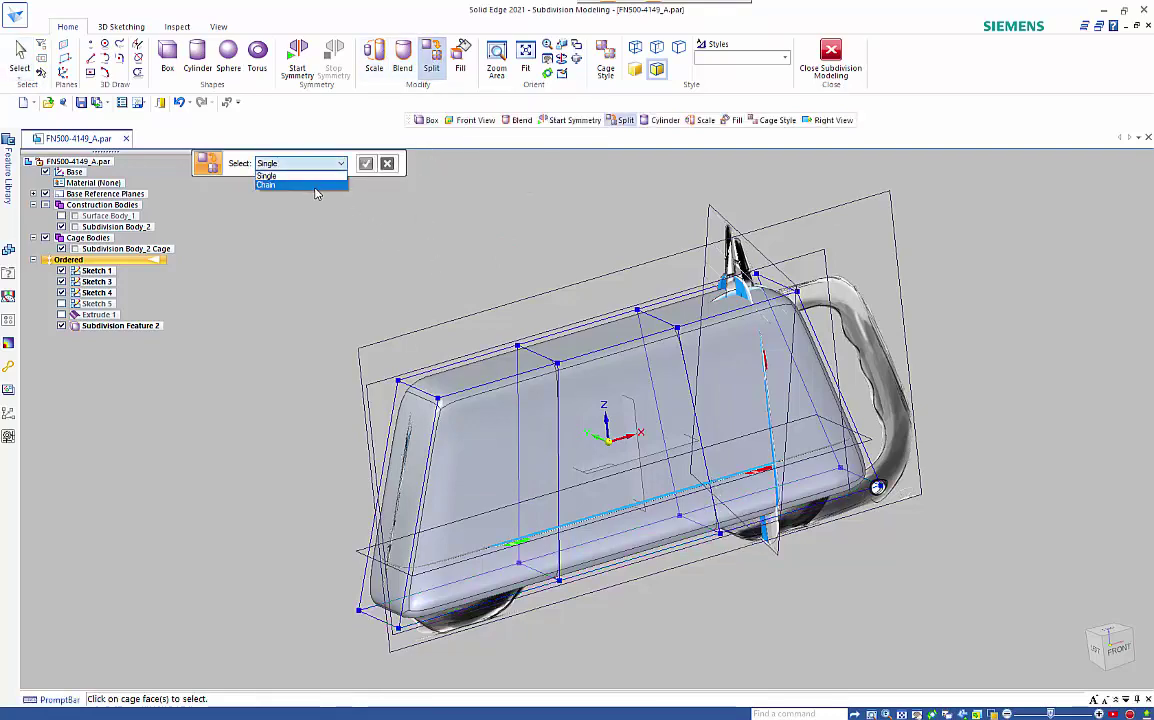
left_click(287, 181)
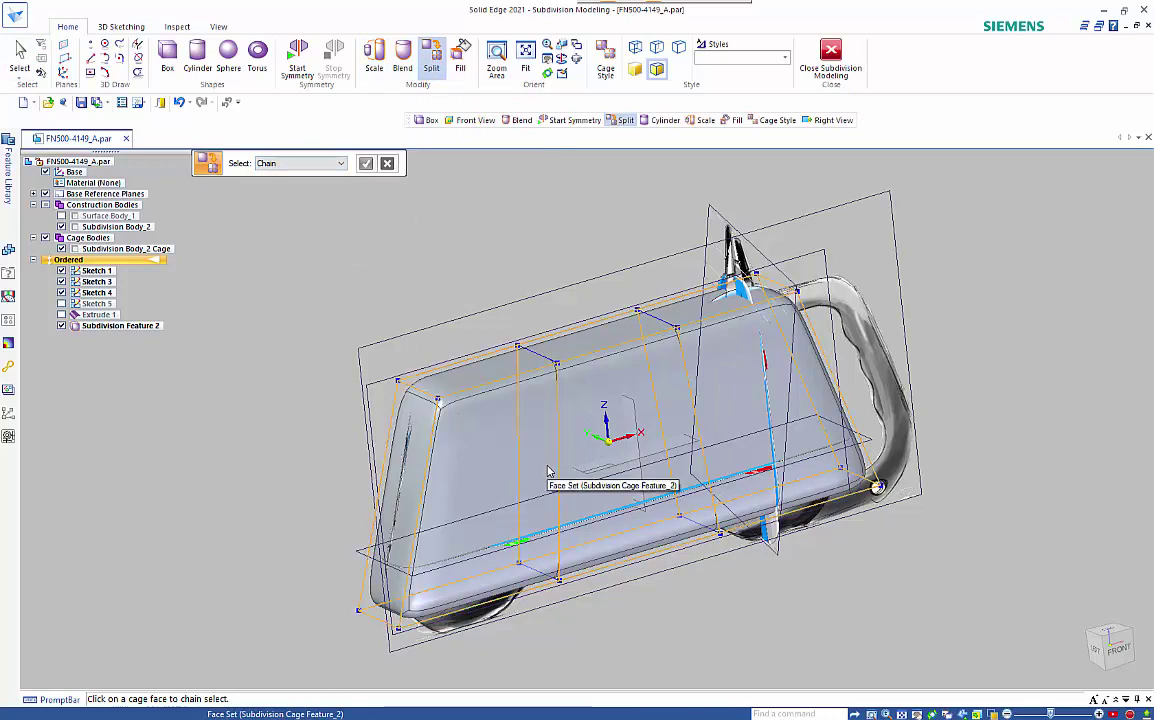
left_click(548, 470)
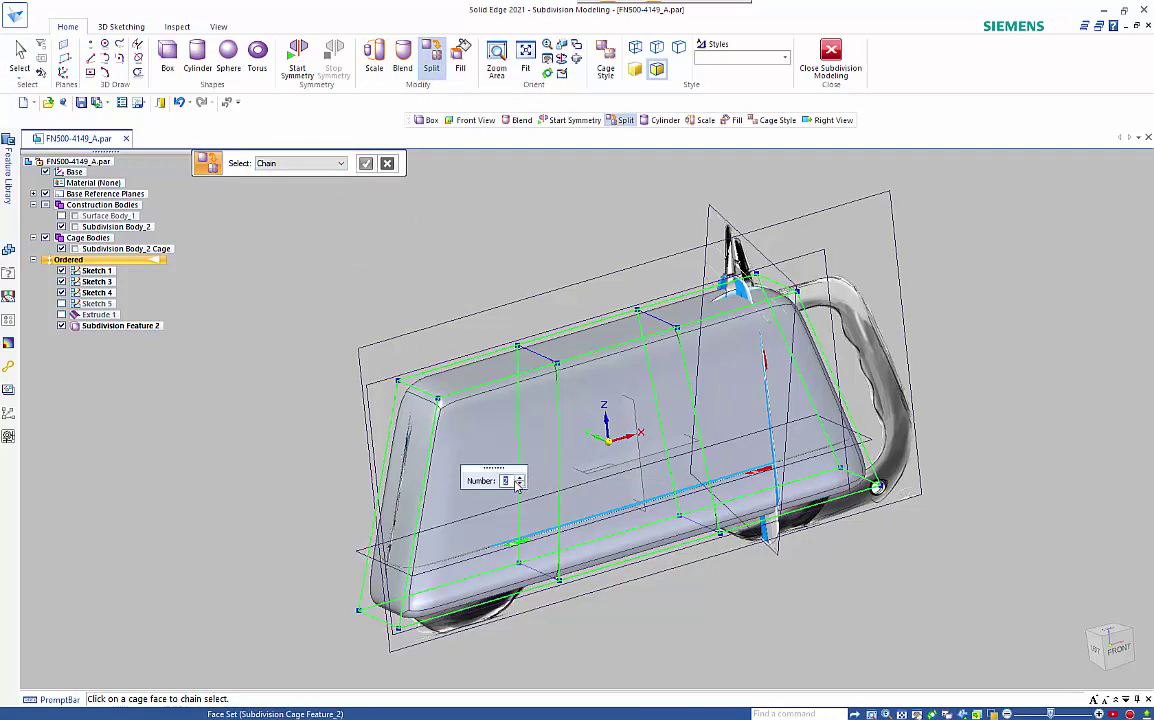
left_click(519, 486)
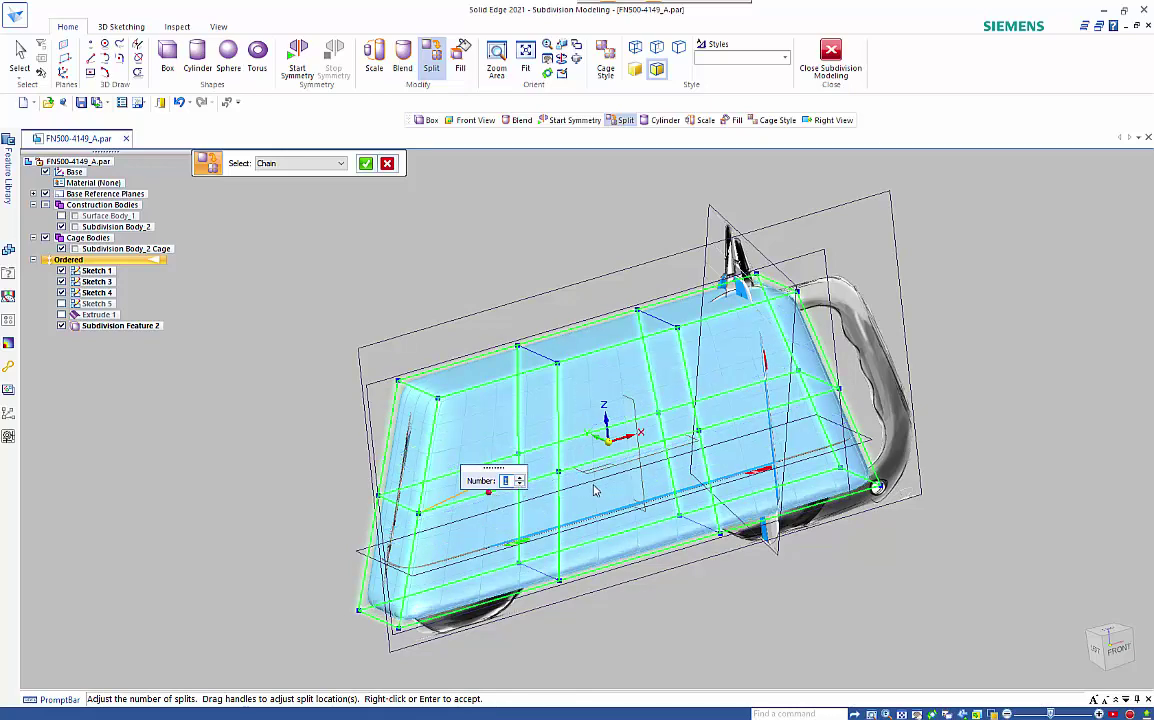
right_click(501, 279)
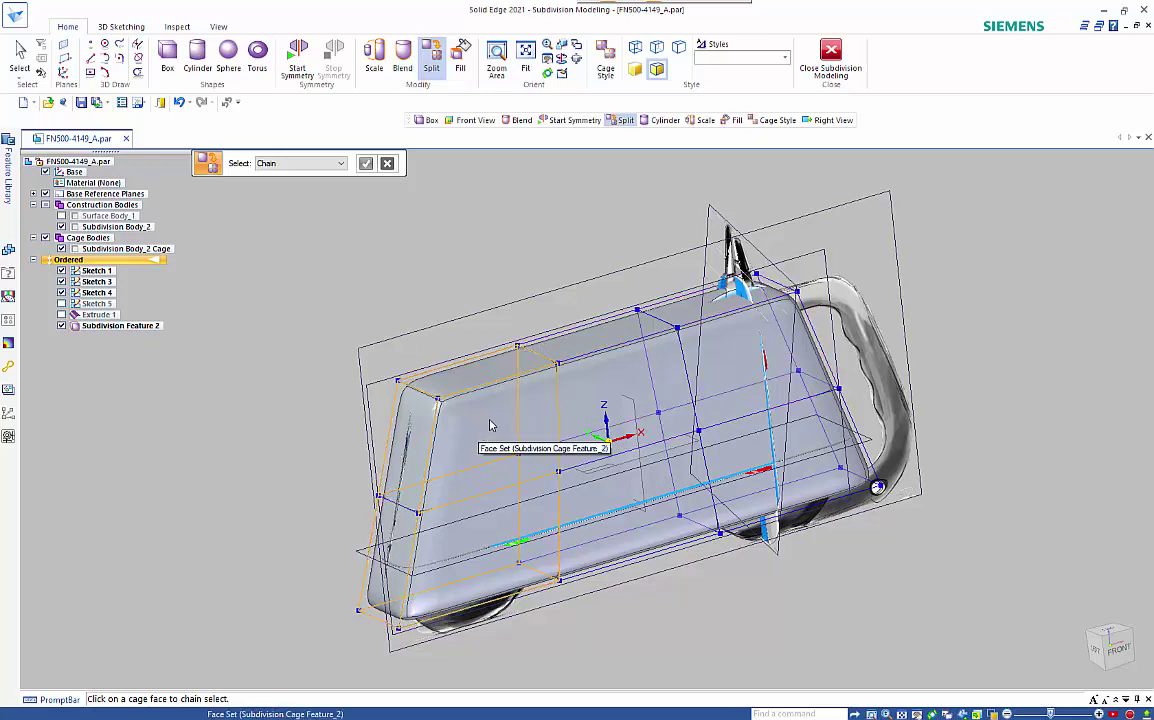
- Split the upper chain of cage faces once, with the split raised to about 0.6, near the sketched screen frame's upper edge
left_click(550, 389)
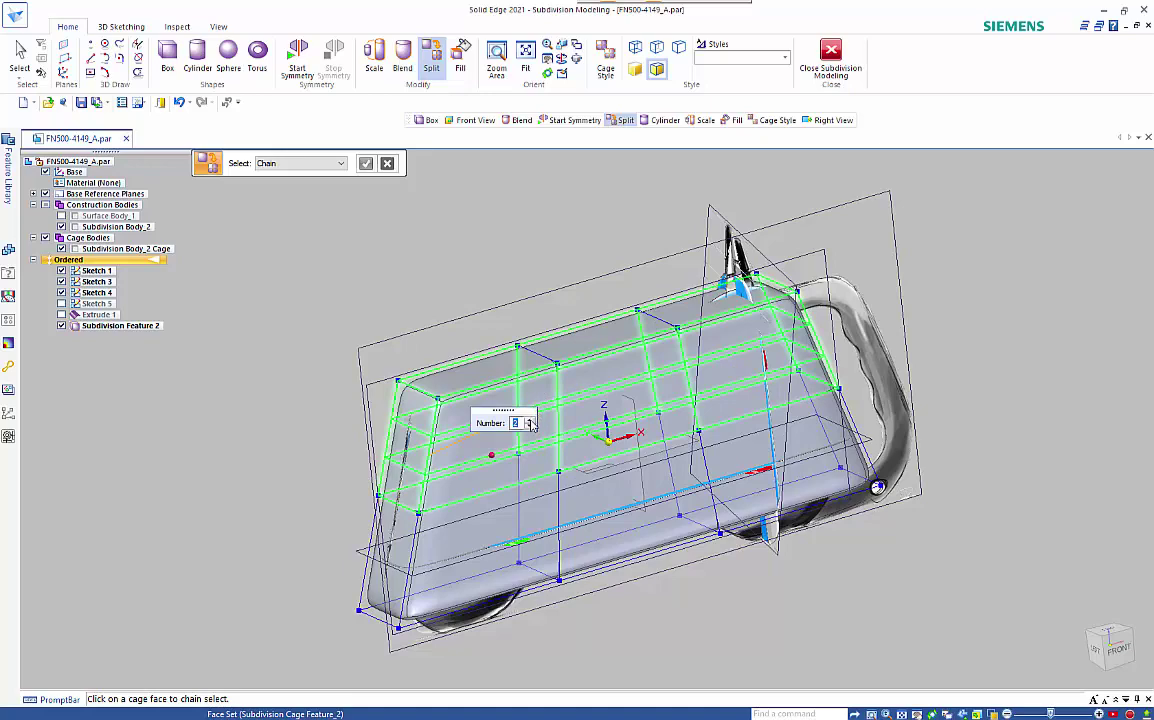
left_click(529, 426)
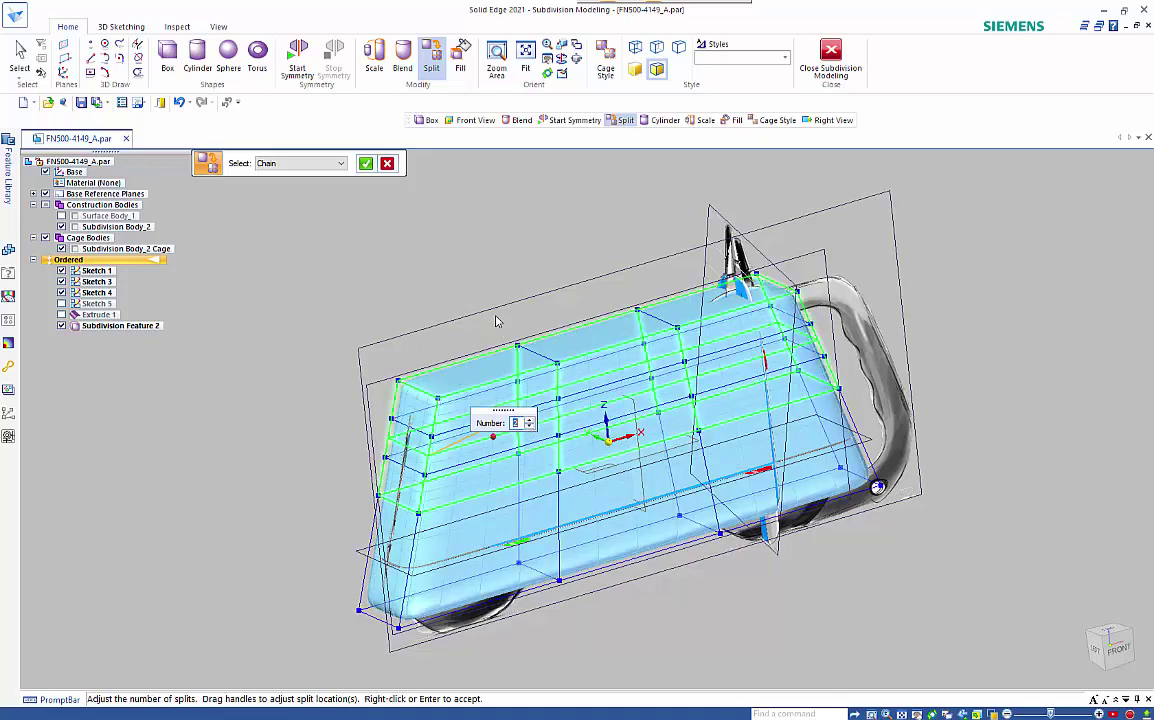
type("4")
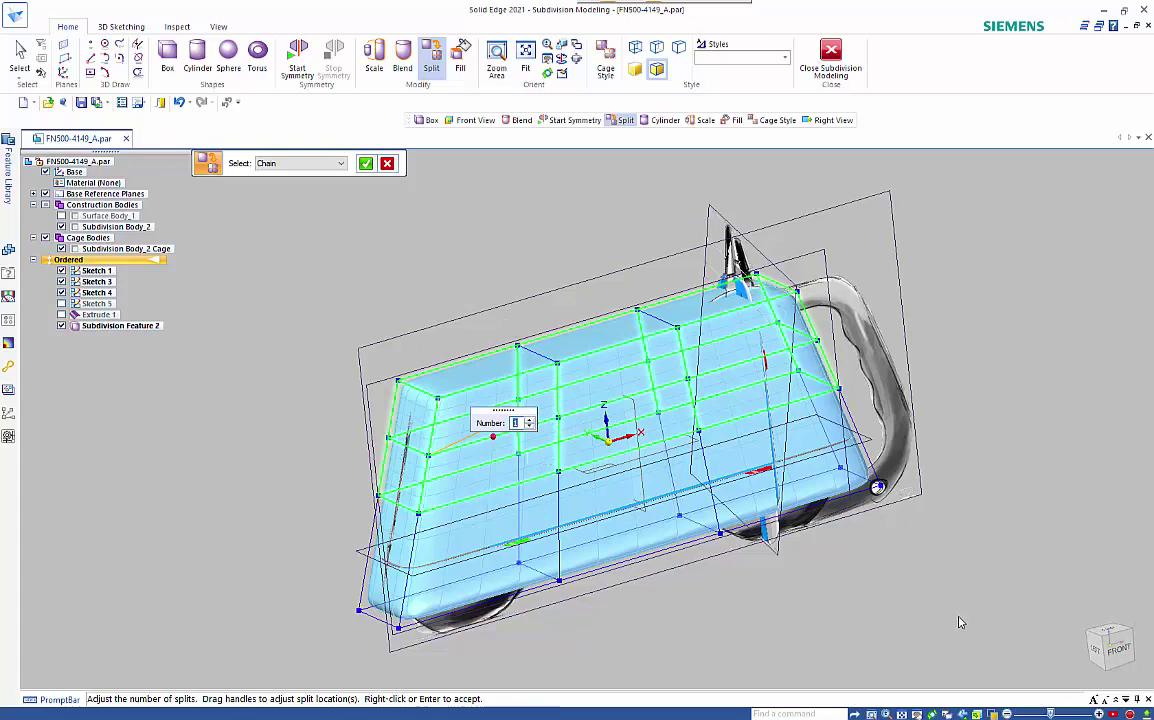
key("ctrl+f")
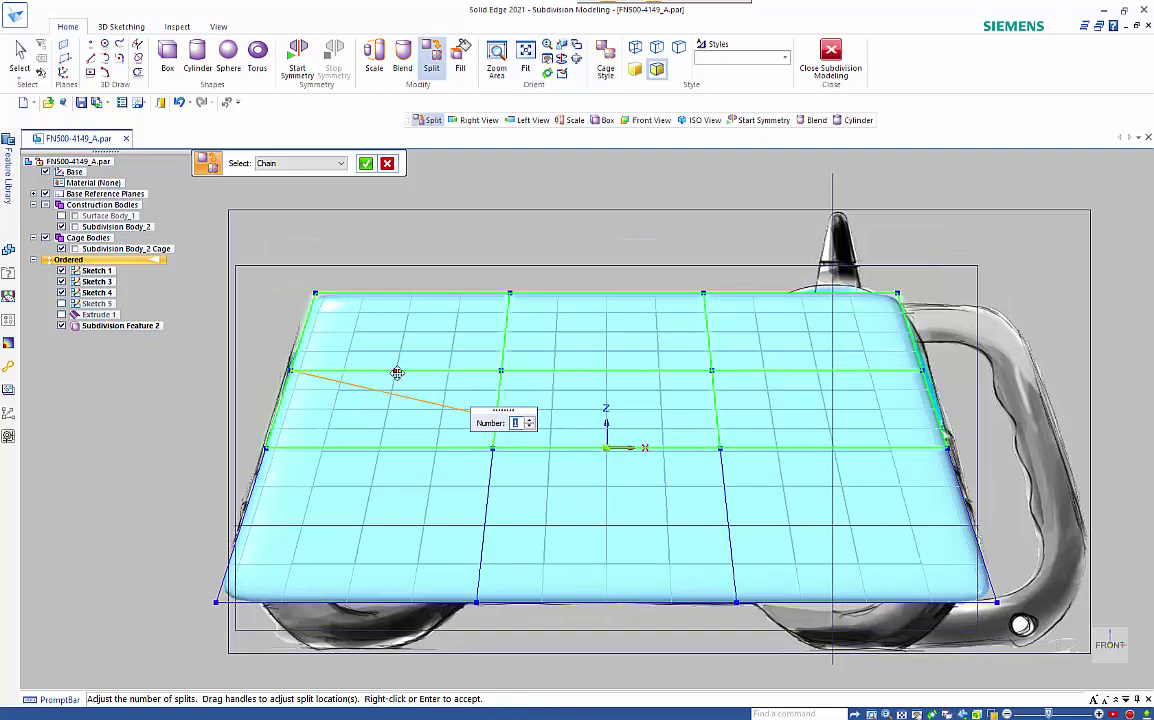
left_click_drag(398, 371, 398, 351)
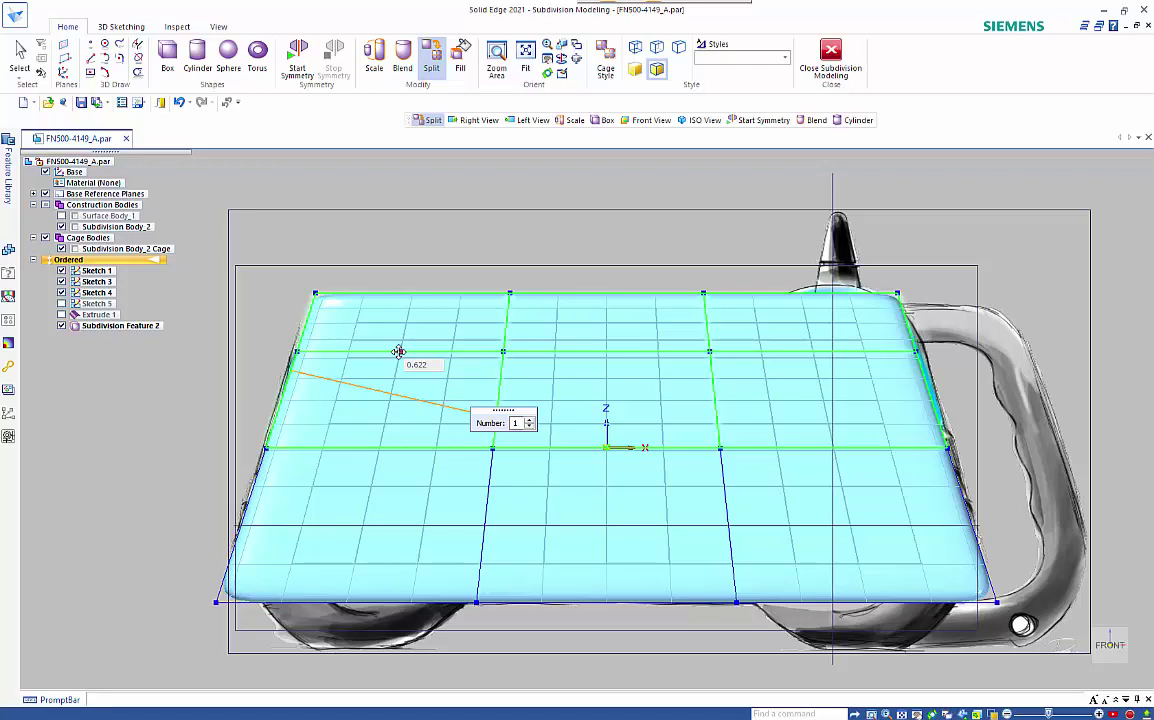
left_click_drag(398, 351, 401, 349)
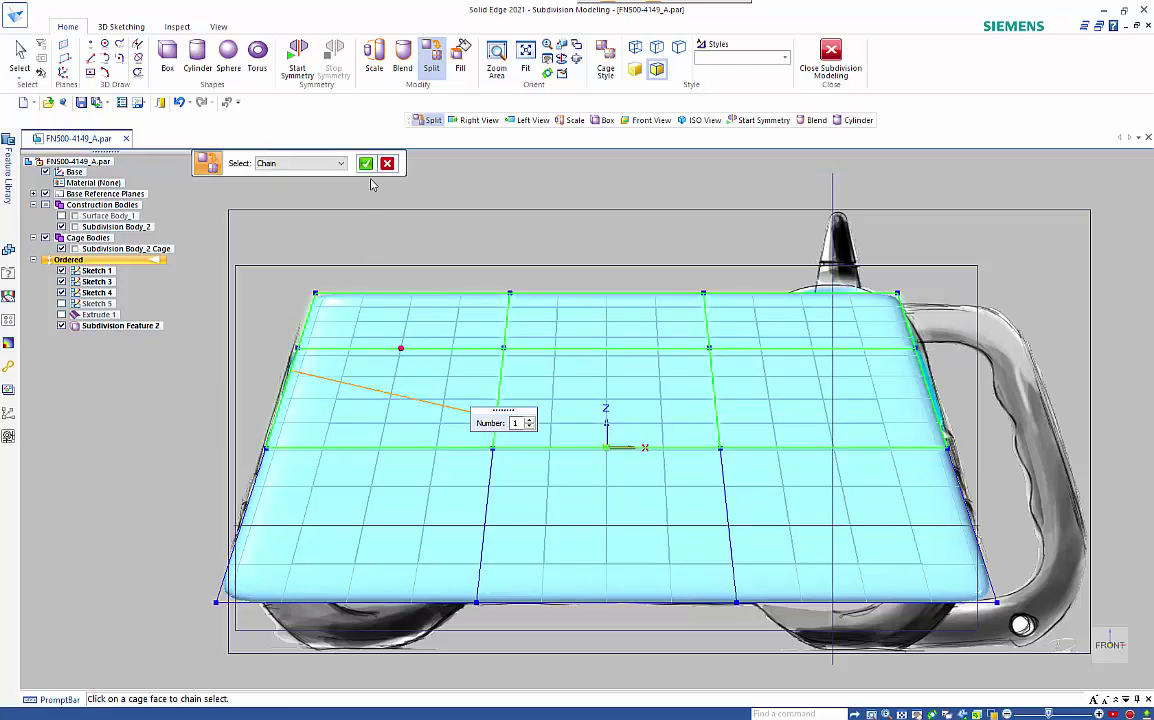
left_click(367, 163)
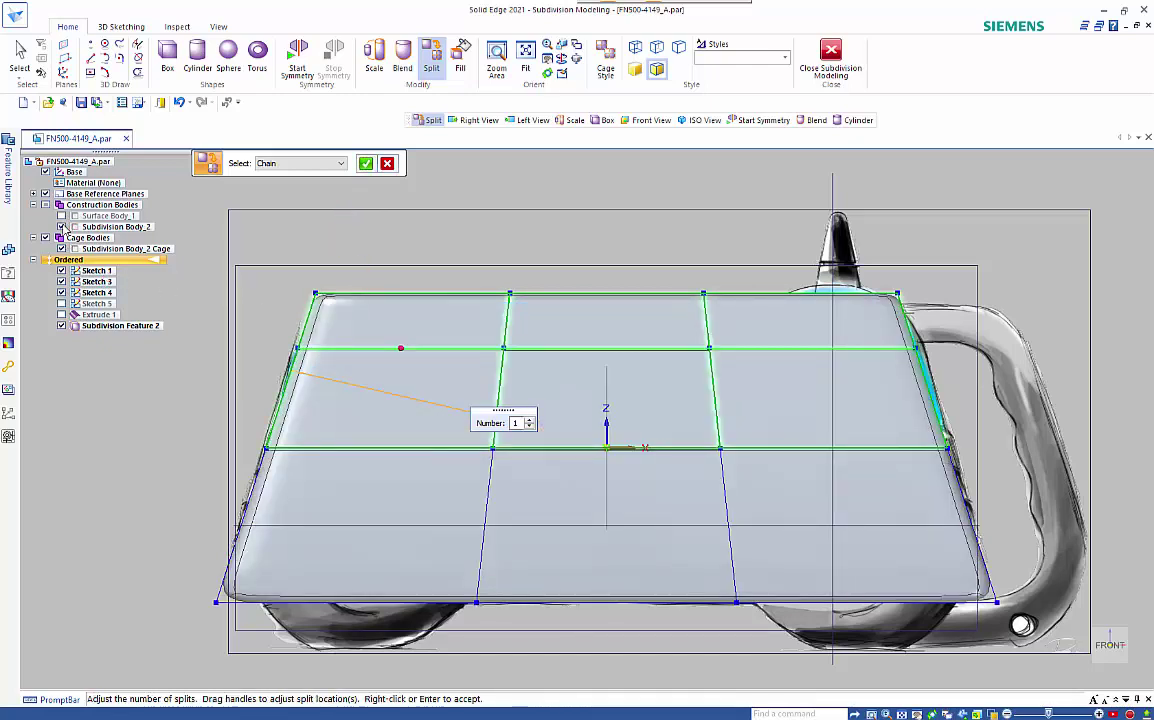
- Hide Subdivision Body_2 and move the cage's left inner column of edges and vertices 65 mm outward along the X axis
left_click(61, 226)
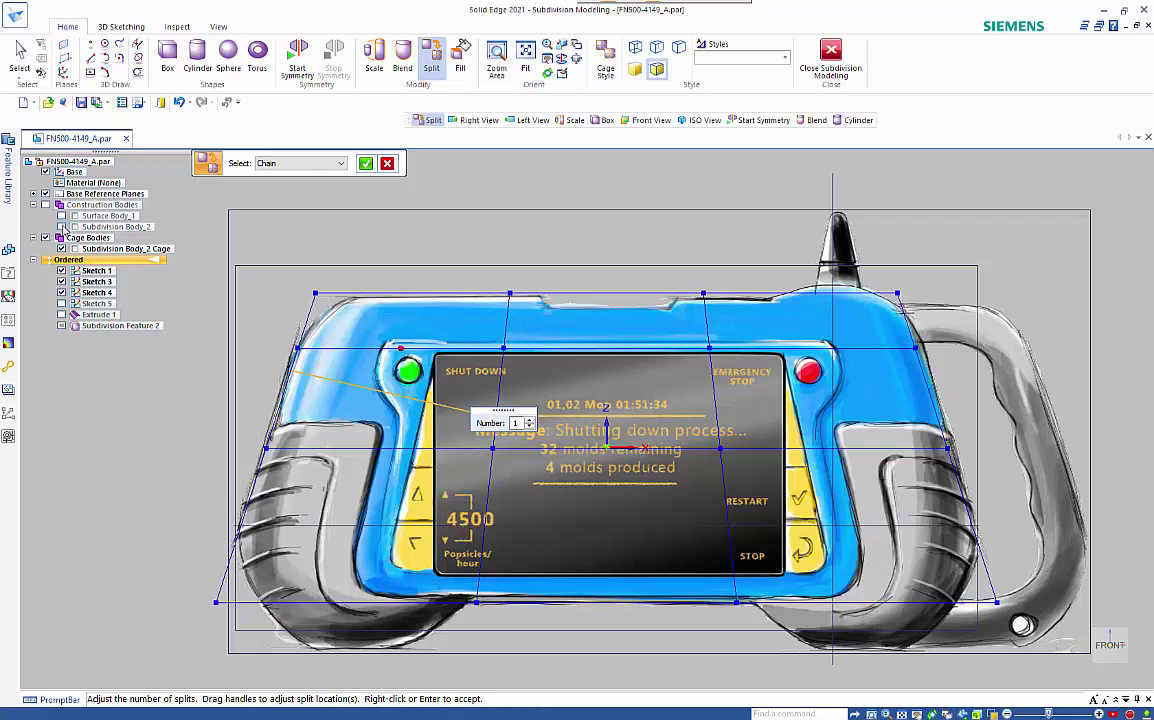
left_click(20, 56)
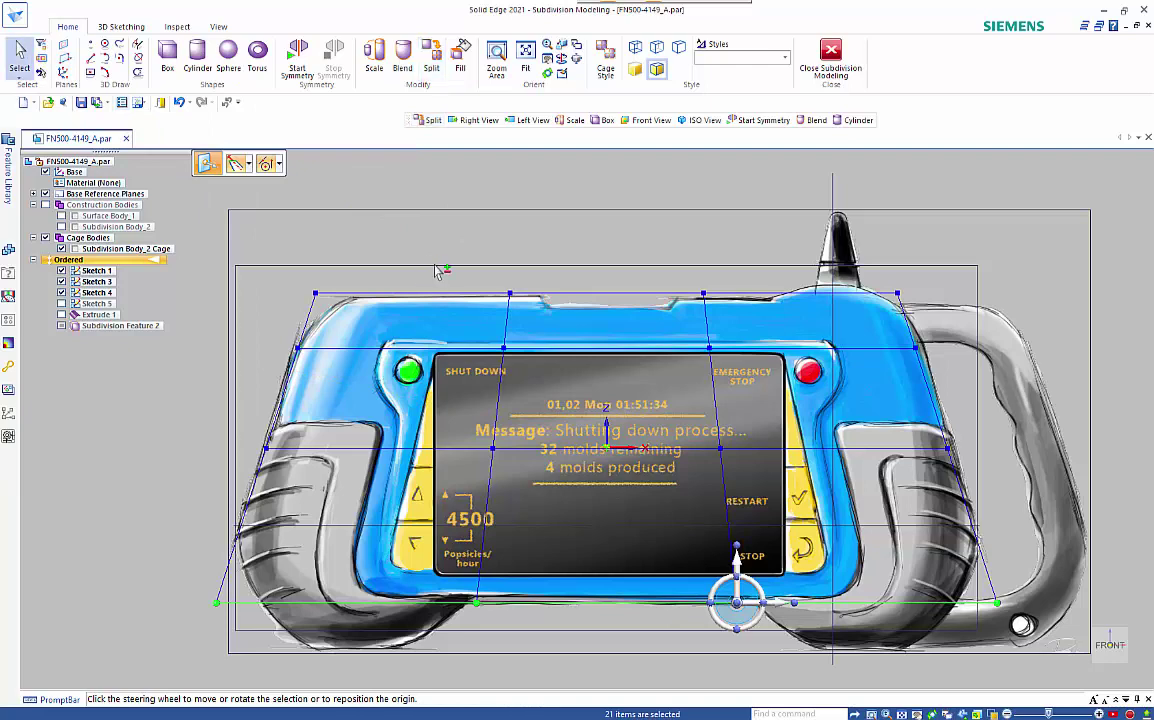
left_click_drag(453, 265, 291, 245)
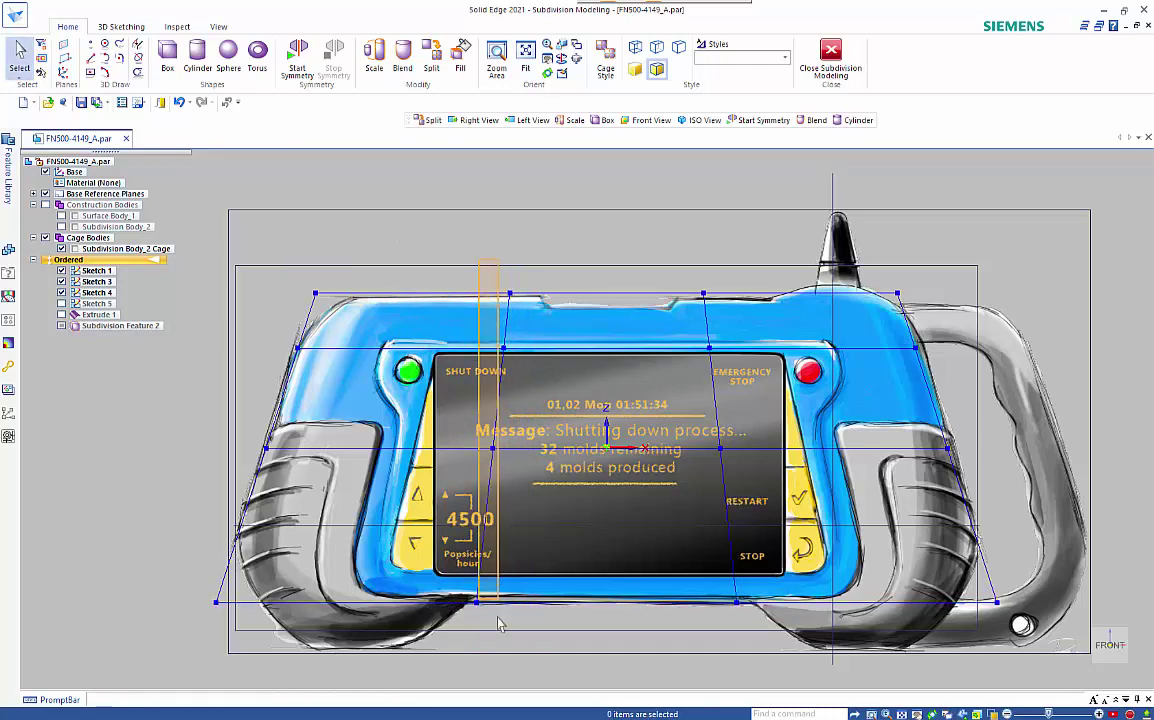
left_click_drag(450, 260, 546, 616)
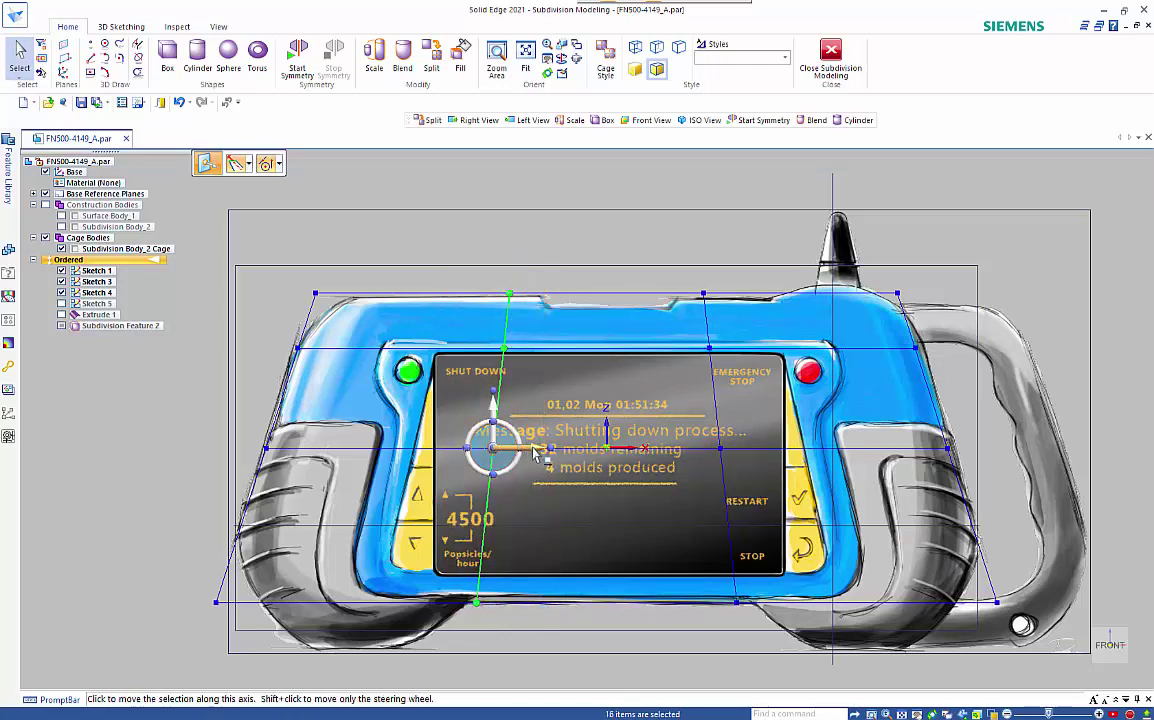
left_click(489, 449)
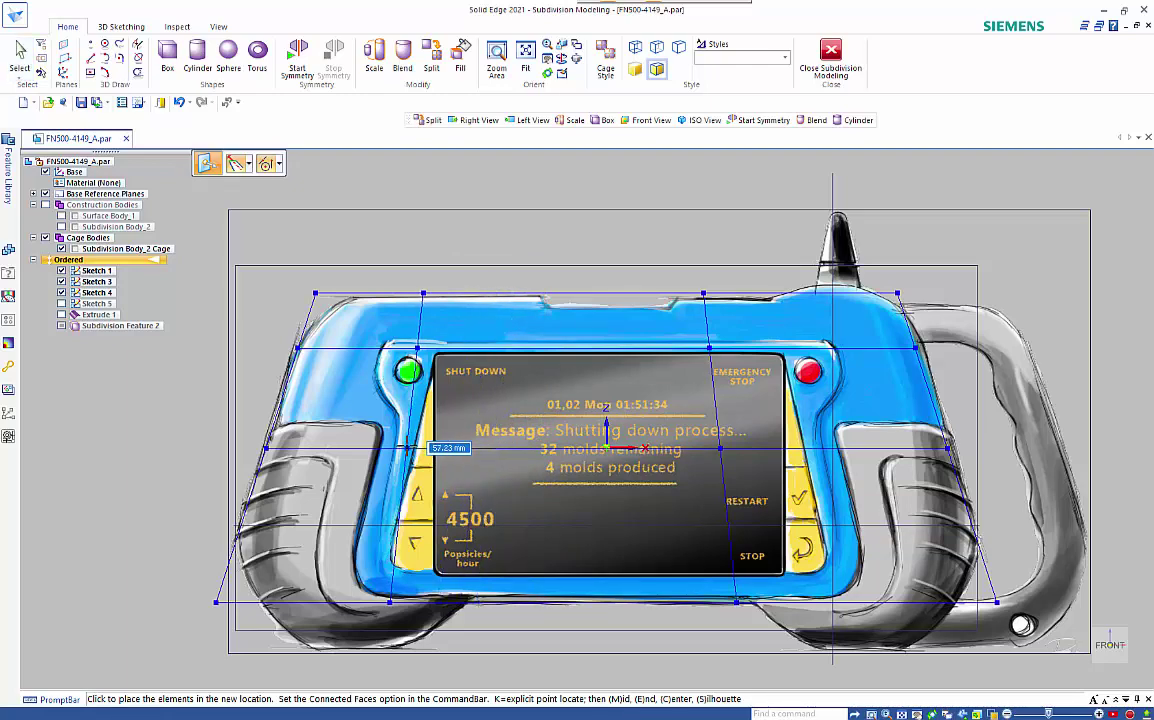
type("65")
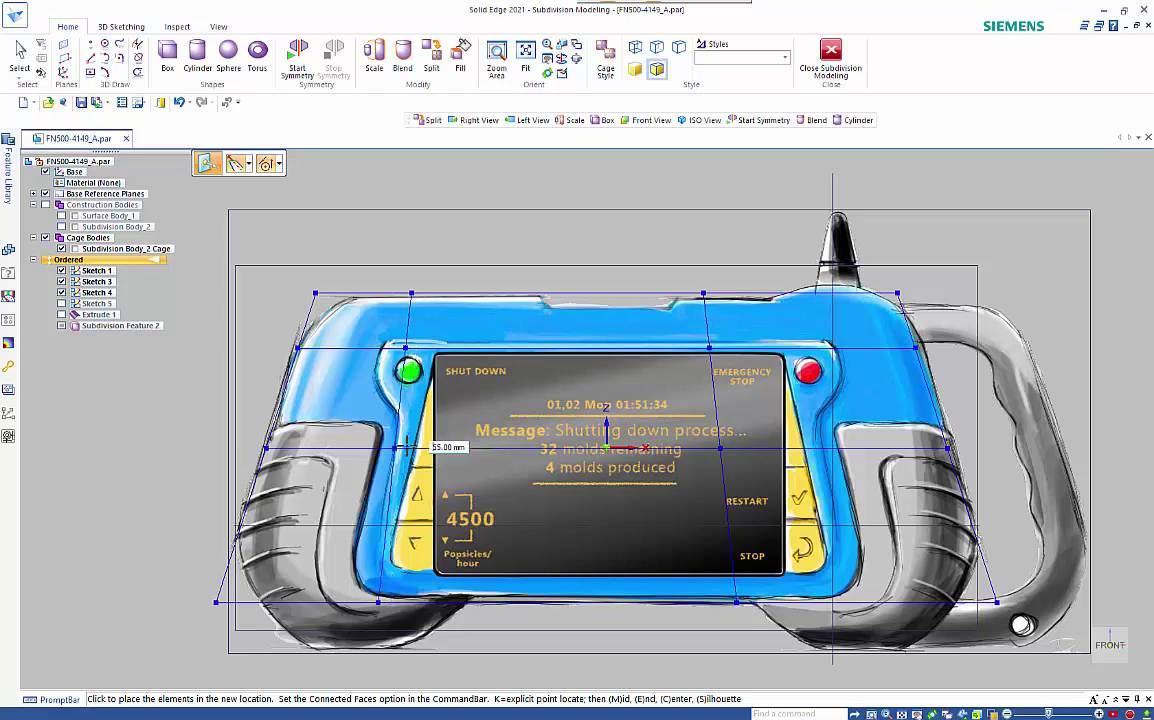
key("Escape")
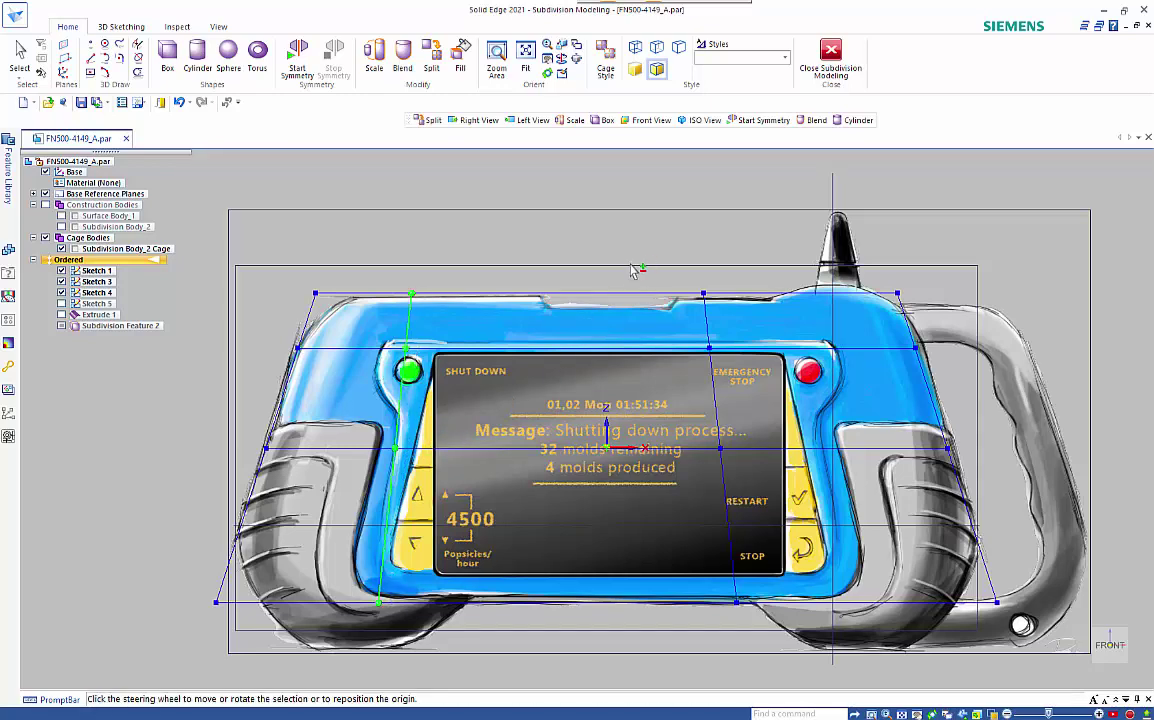
- Move the cage's right inner column of edges and vertices 65 mm outward along the X axis, and show Subdivision Body_2 again
left_click_drag(667, 260, 758, 650)
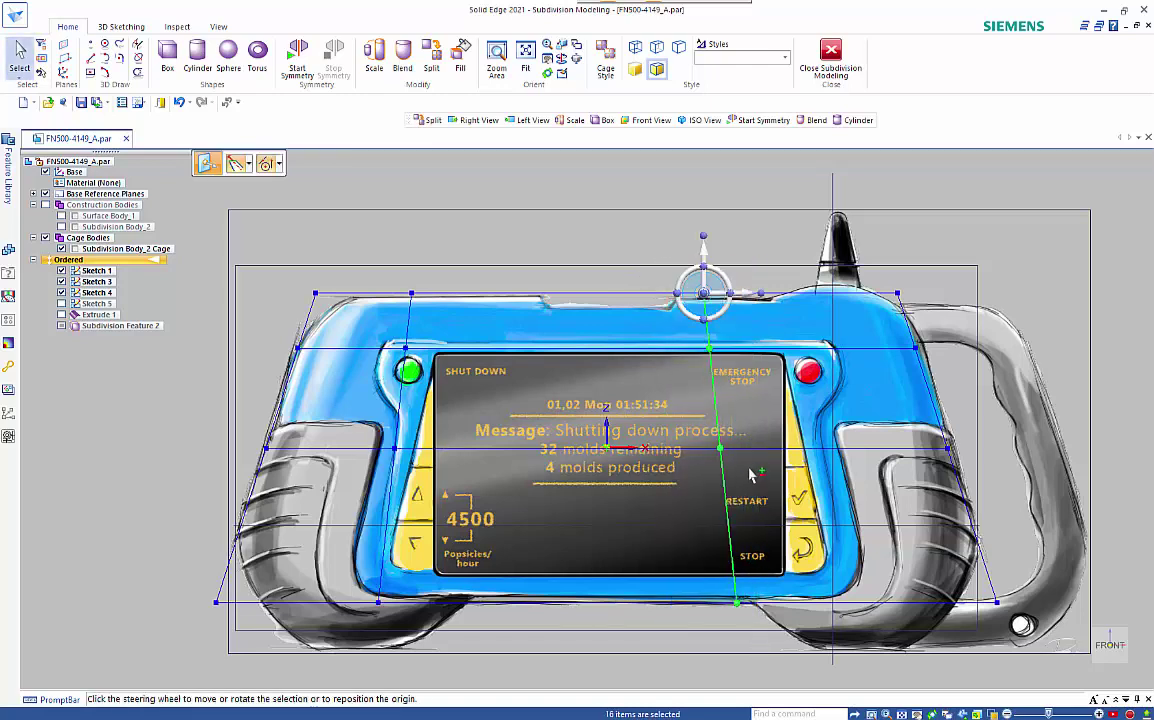
left_click(733, 300)
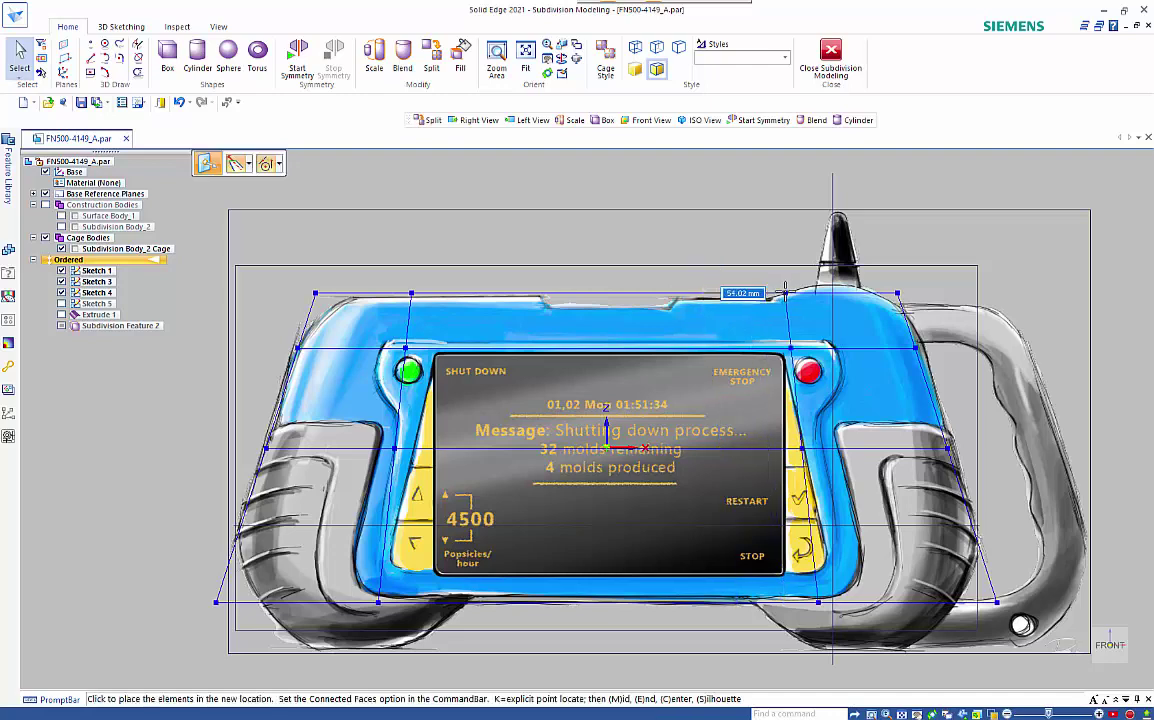
type("65")
key("Return")
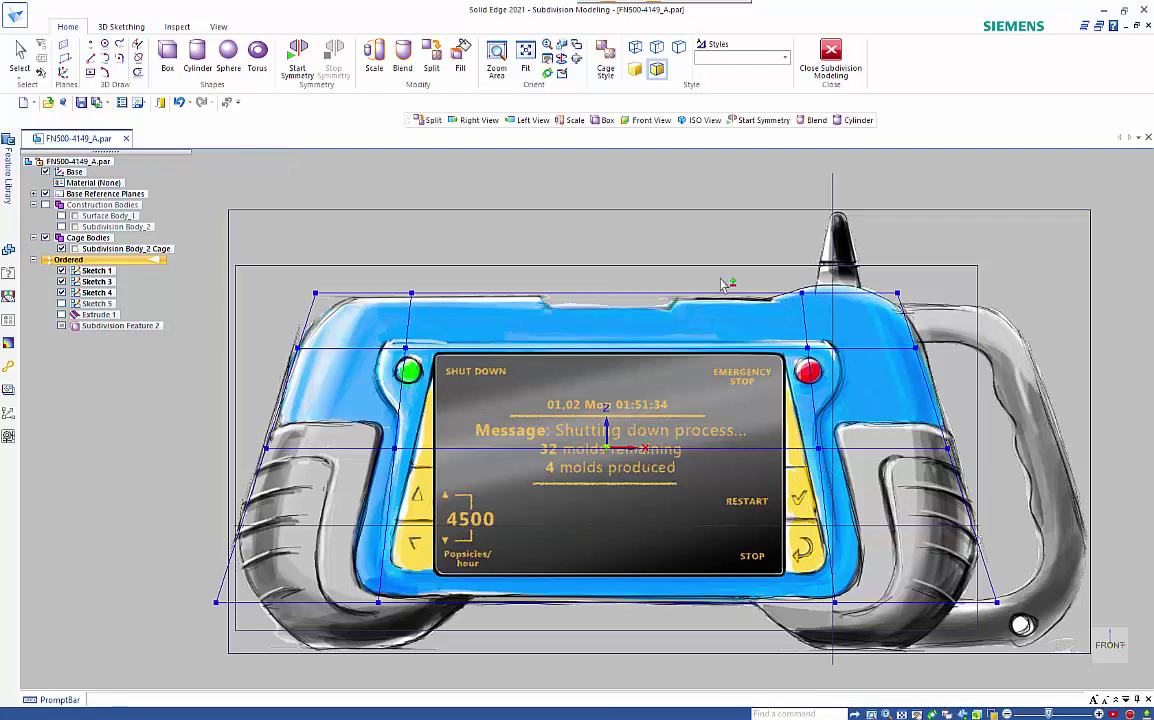
left_click(637, 220)
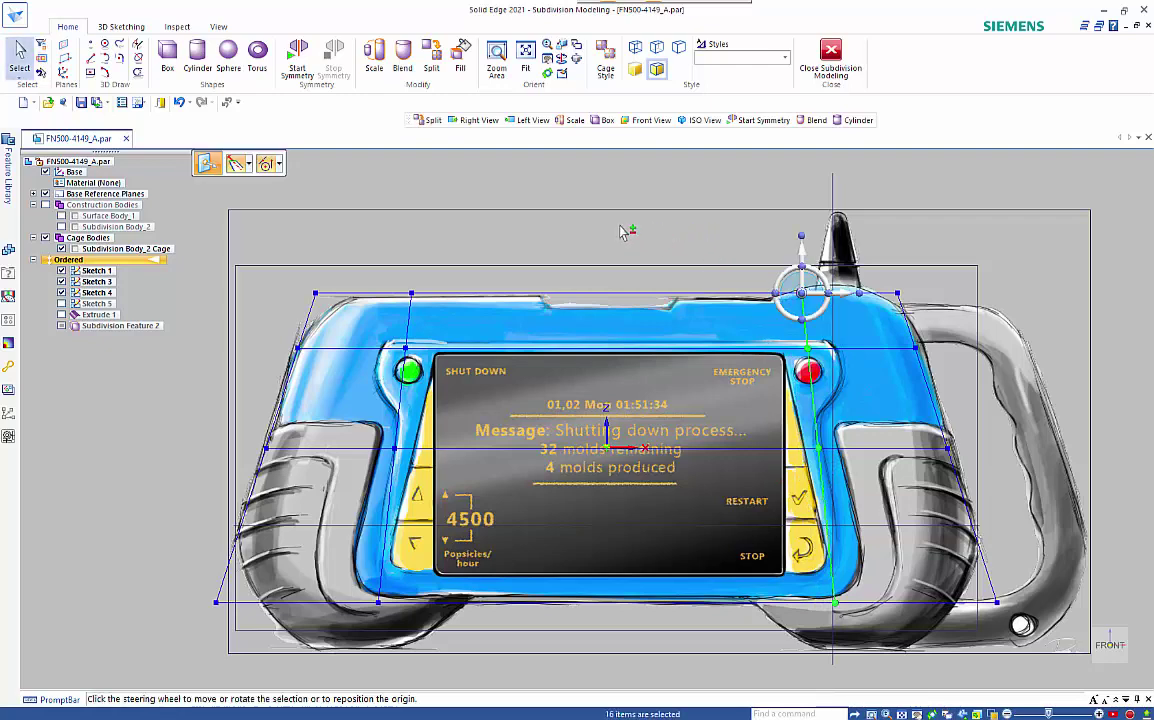
key("Escape")
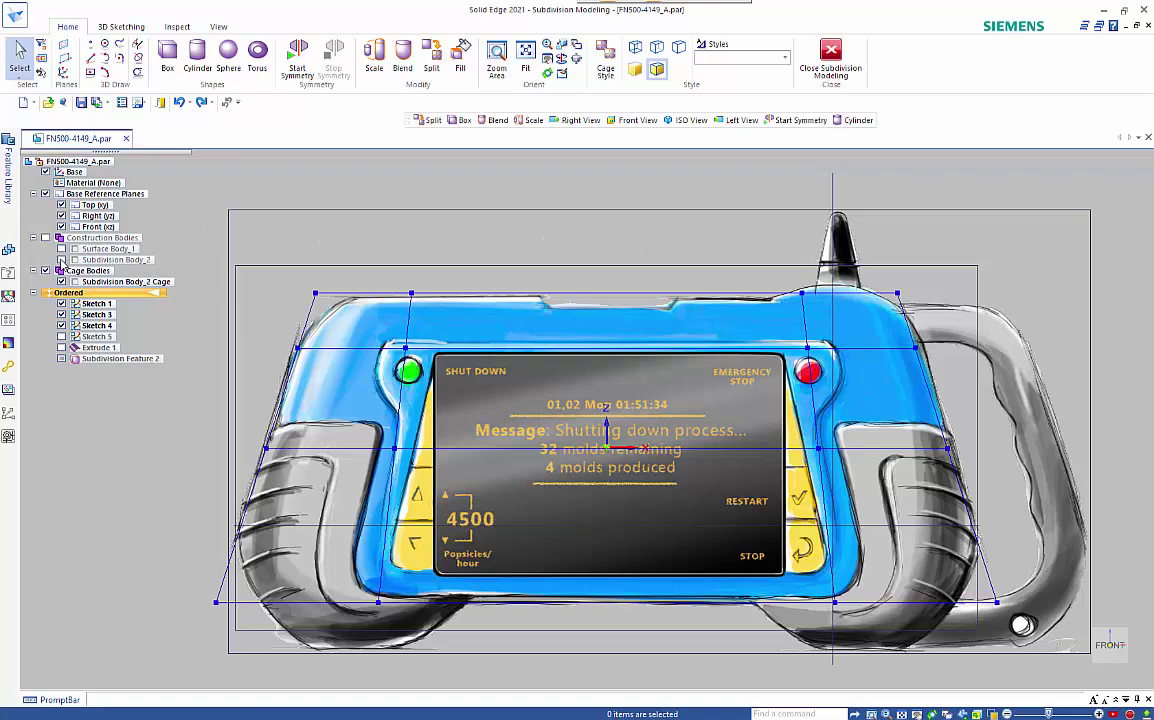
left_click(61, 259)
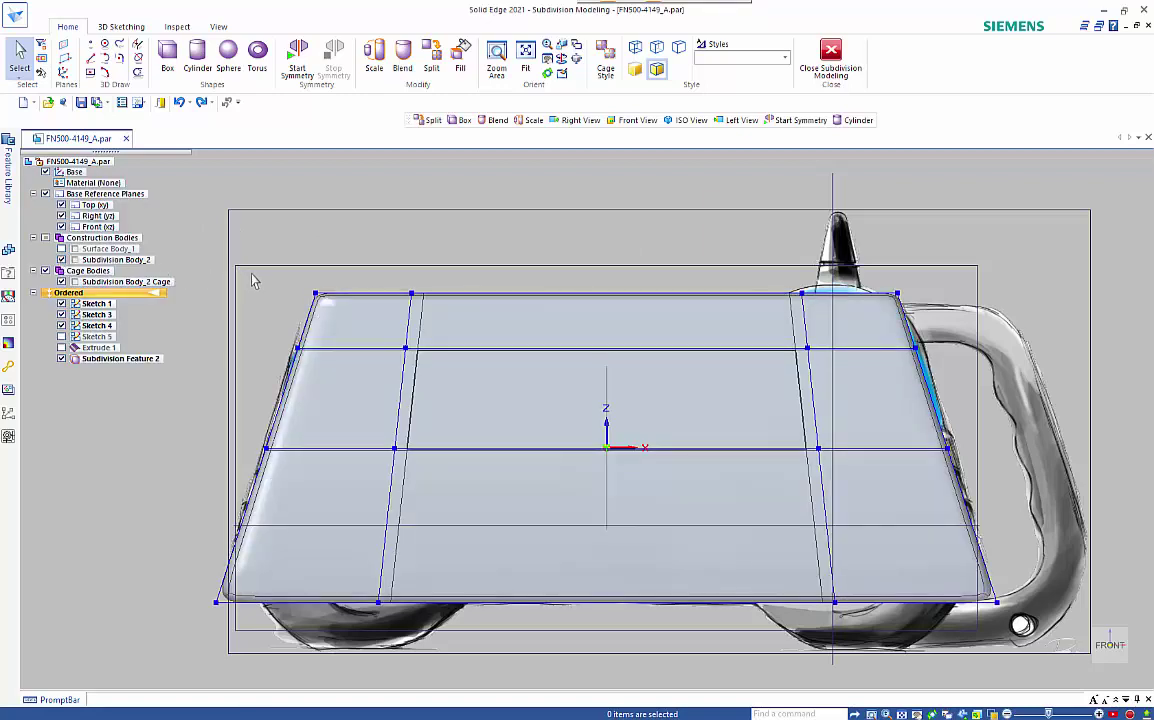
- Pull the two central front cage faces below the upper split outward by 5 mm
left_click(469, 503)
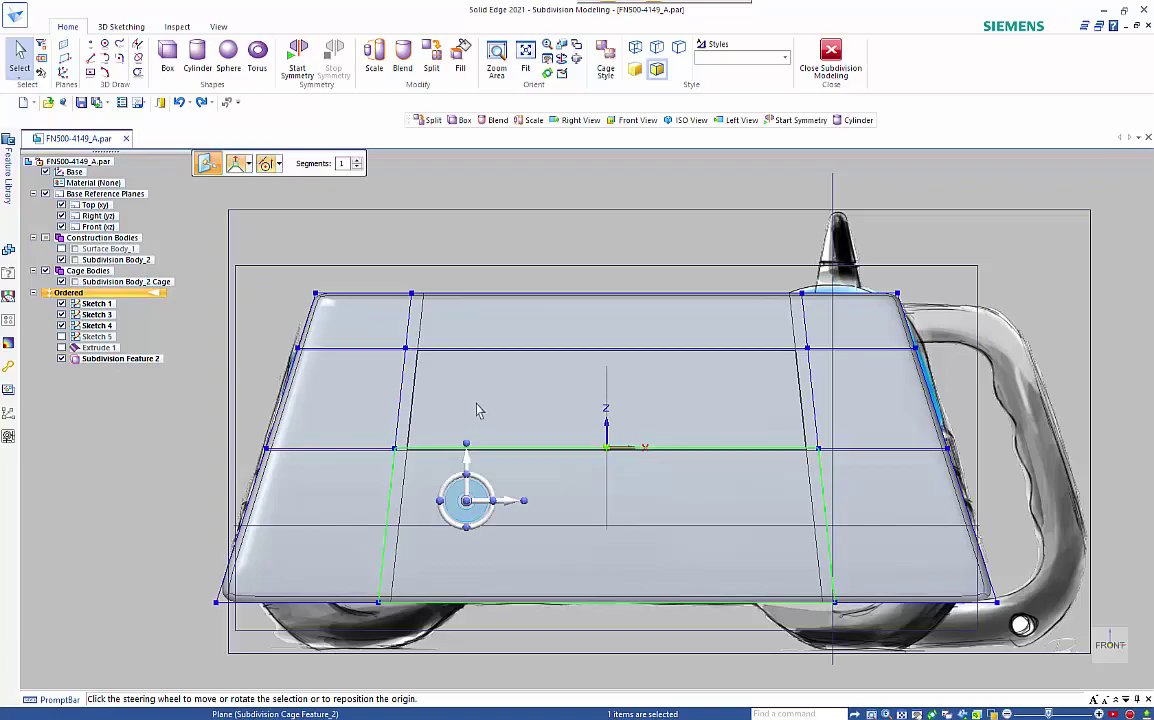
left_click(477, 395, "ctrl")
middle_click_drag(180, 470, 530, 416)
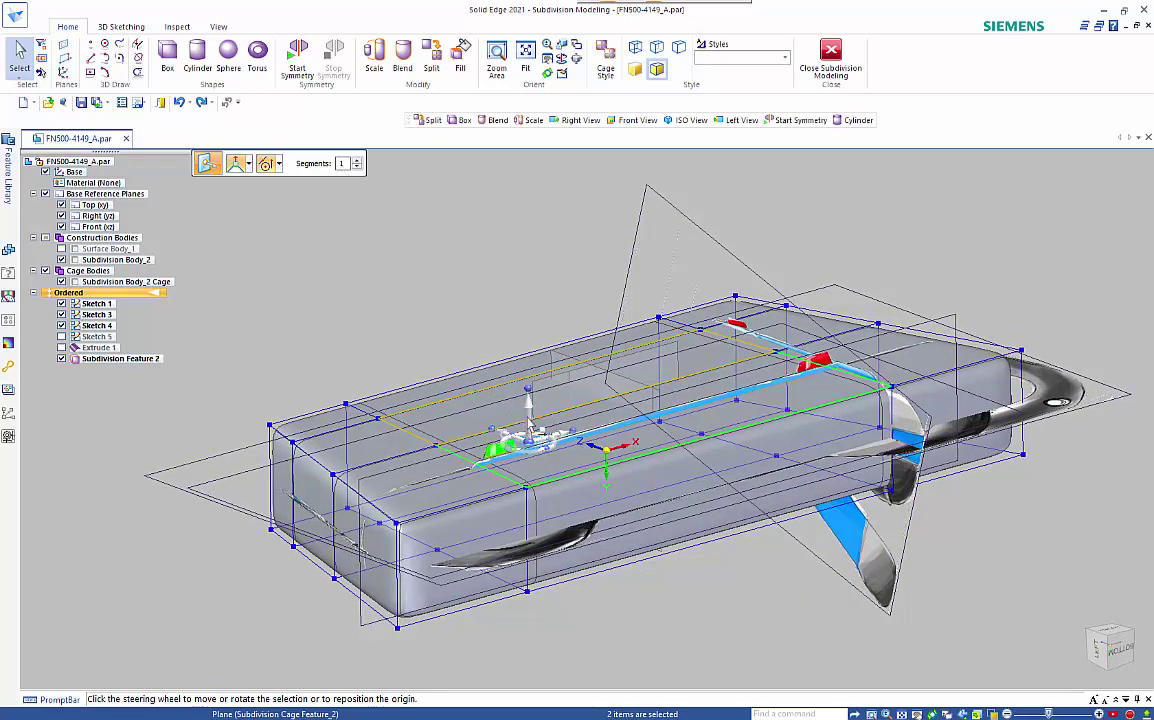
left_click(528, 410)
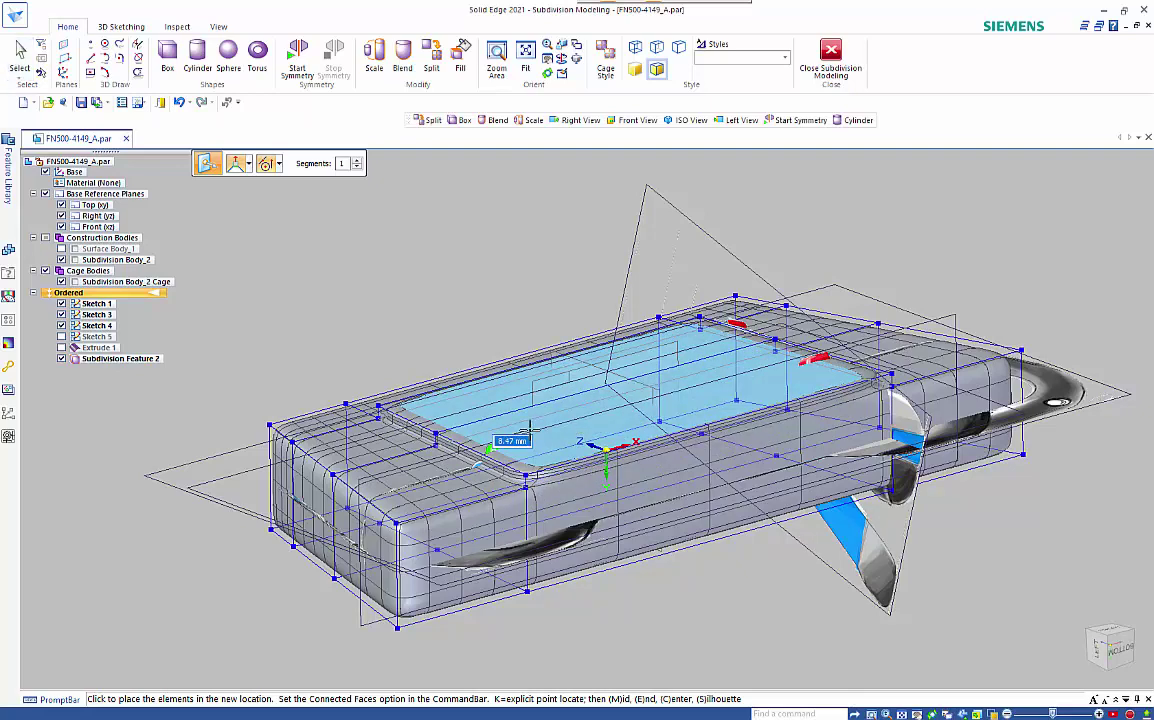
type("5")
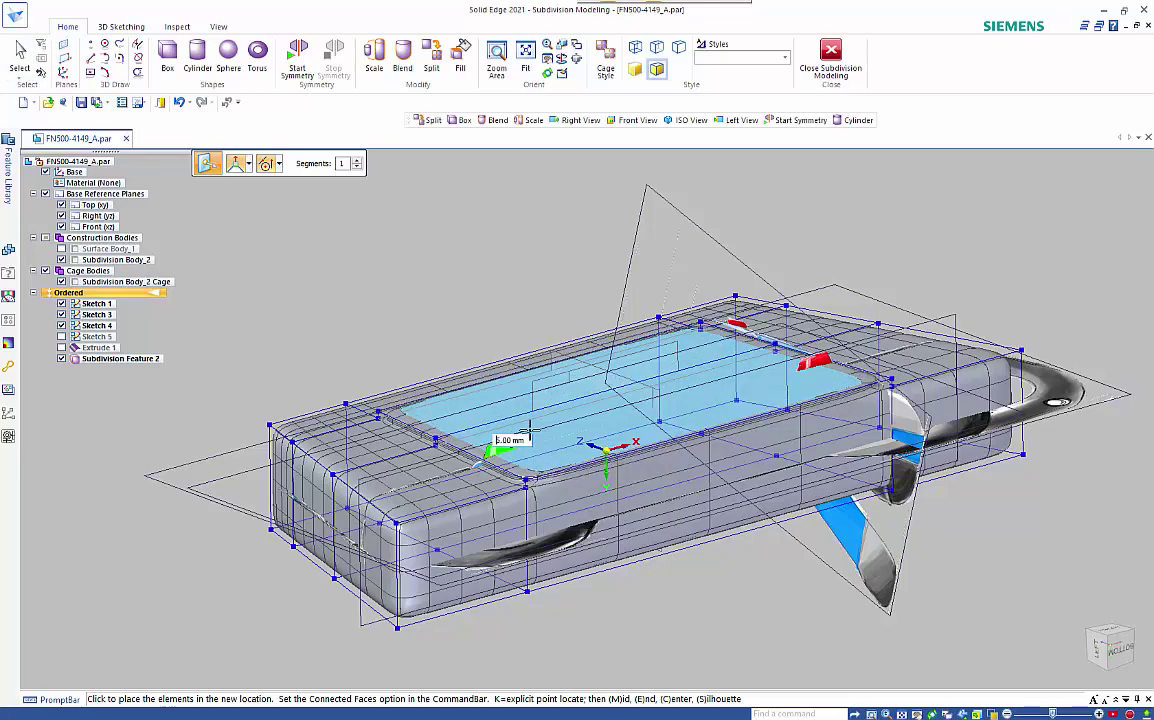
key("Return")
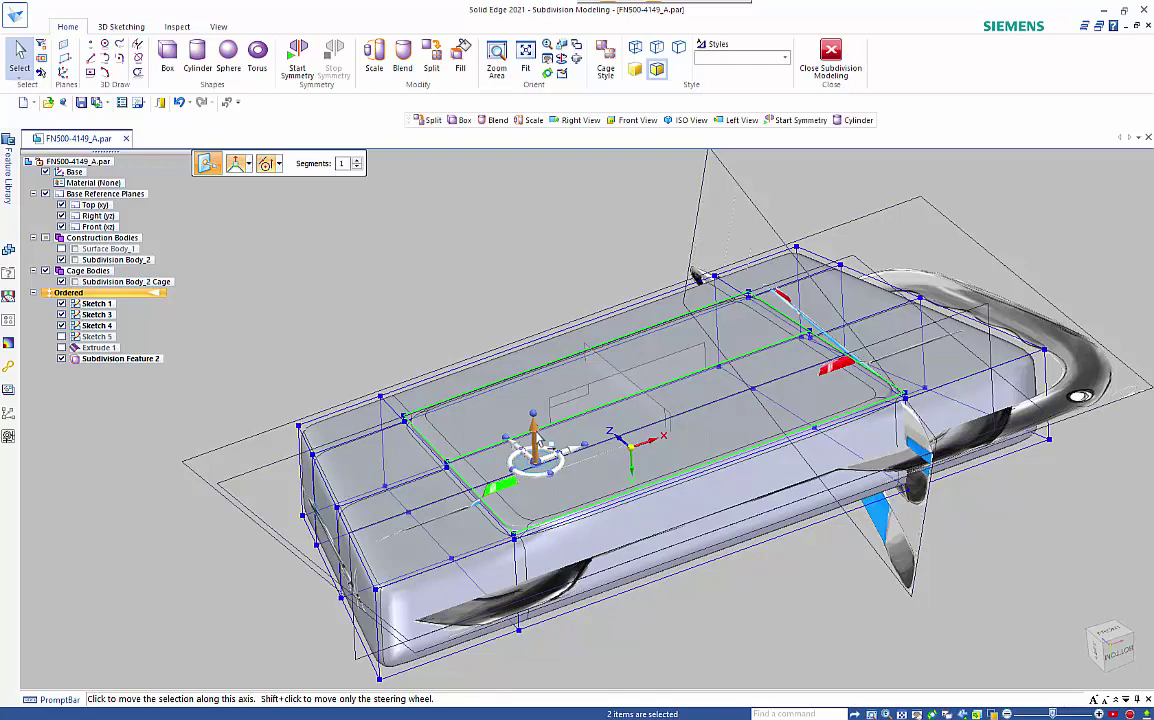
- Pull the same two front faces outward by a further 25 mm to raise the screen area
left_click(537, 440)
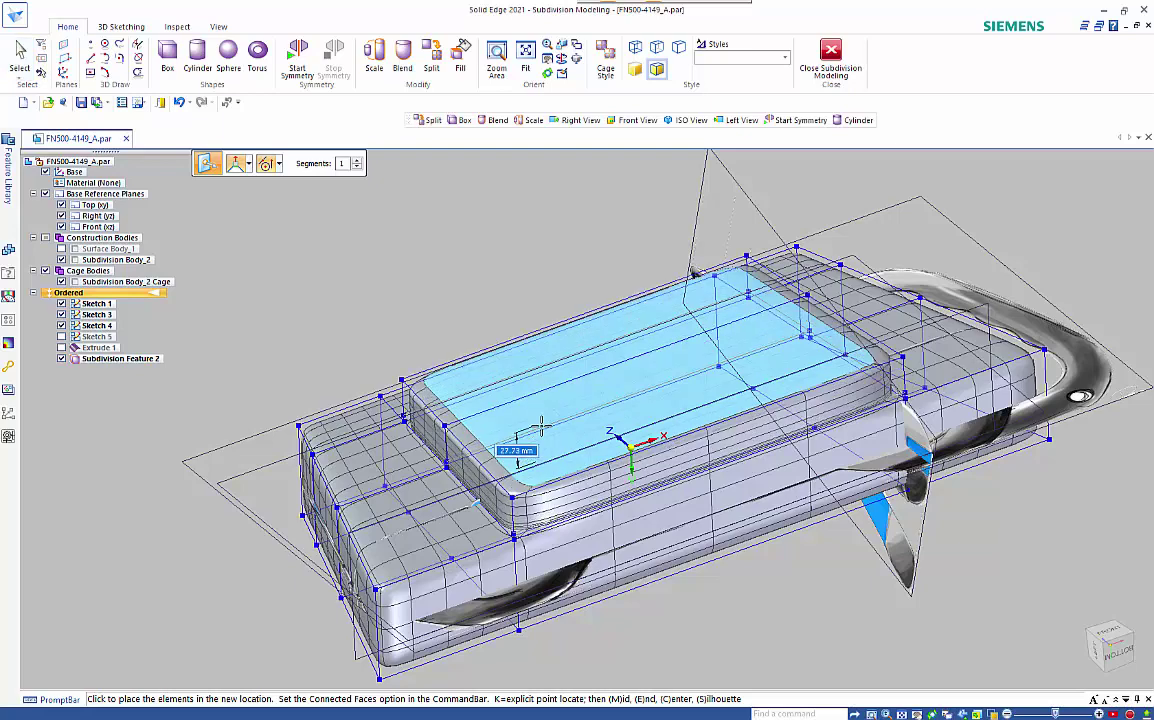
type("2")
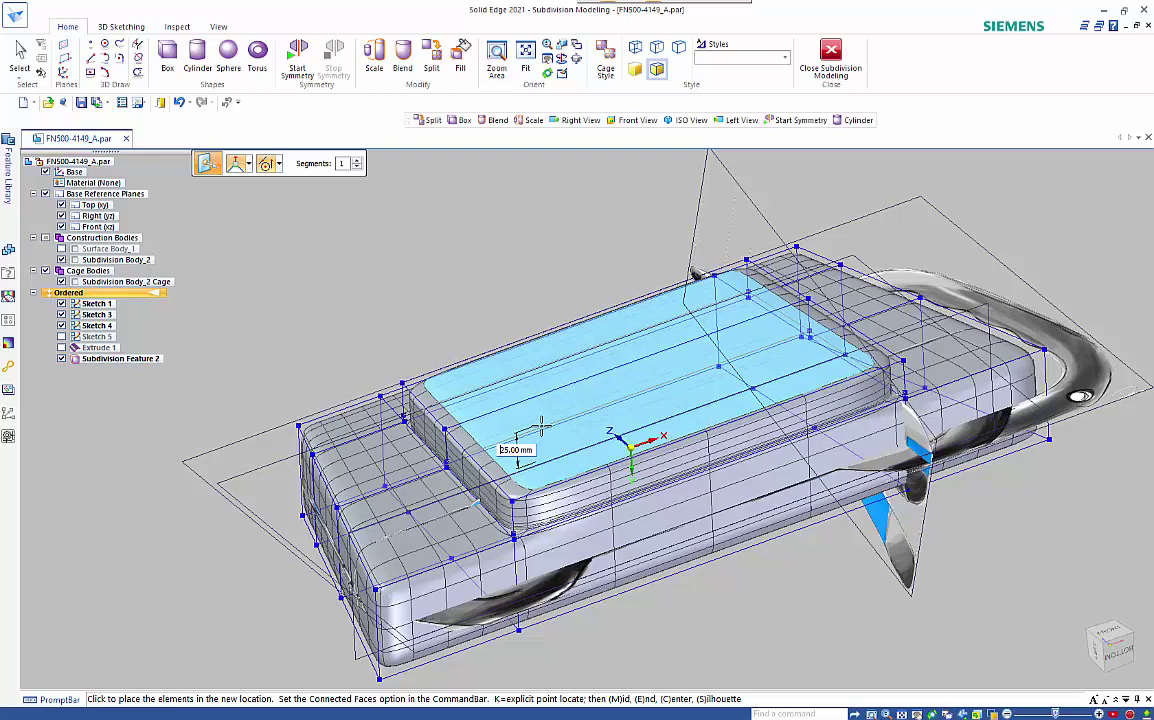
key("Return")
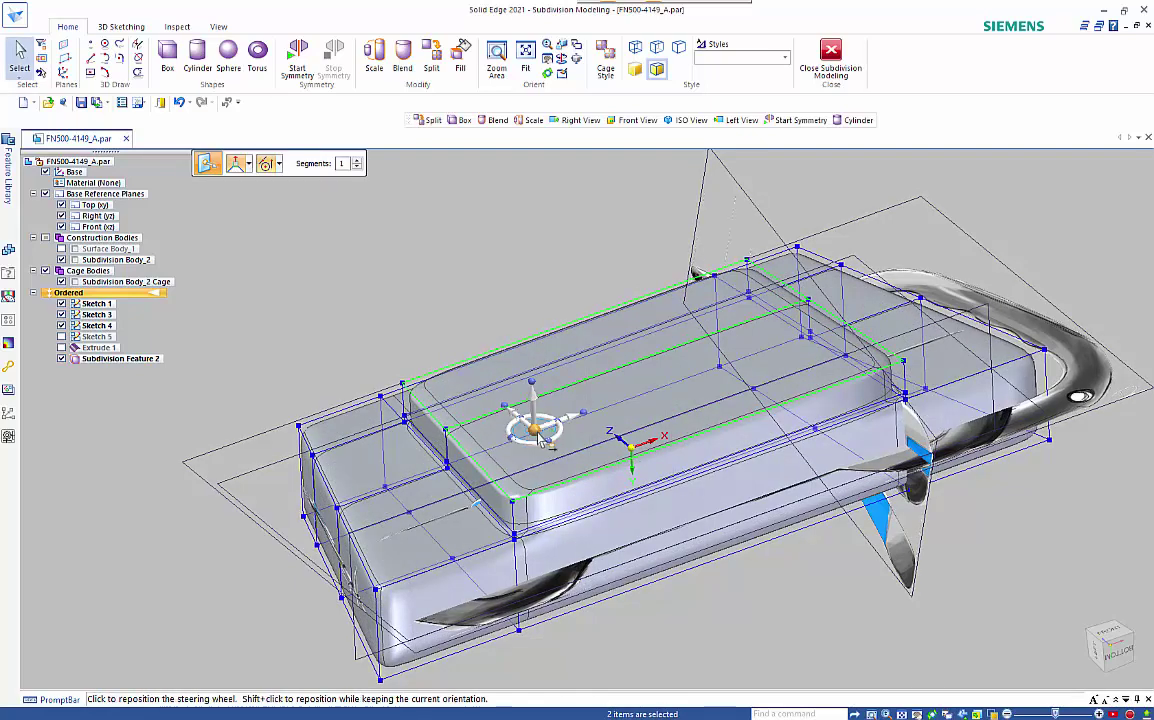
- Scale the two raised front faces by 0.900 in the X and Z directions so the raised block's sides taper
left_click(374, 55)
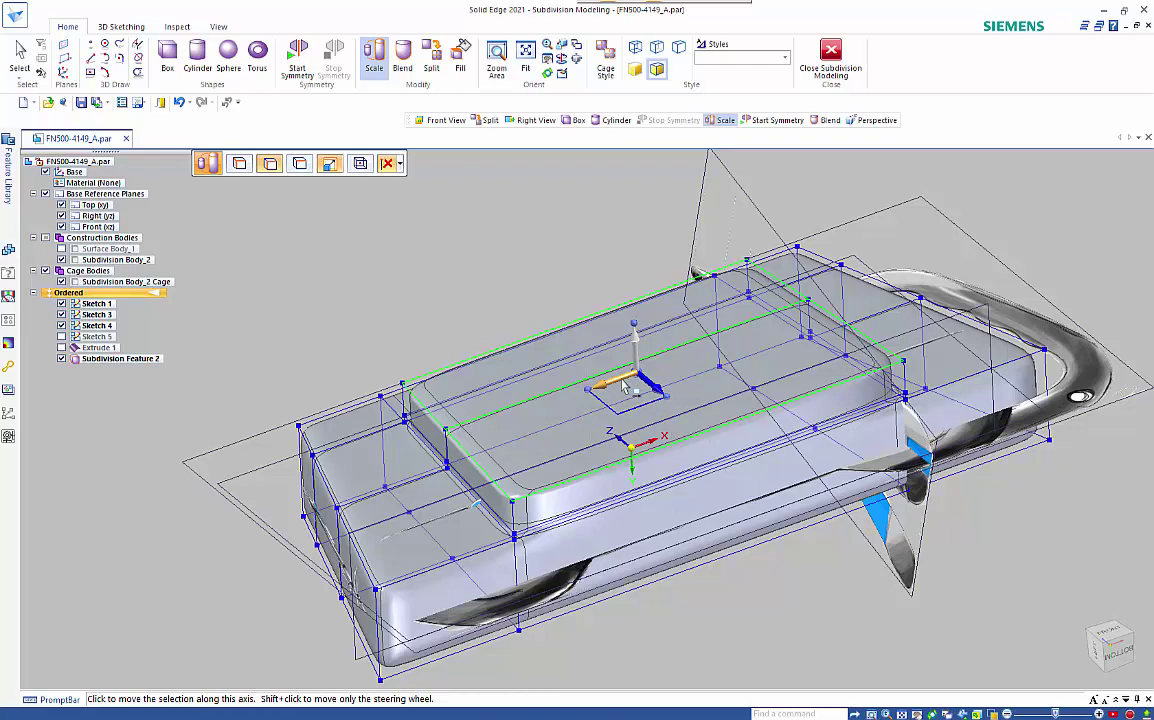
left_click(624, 388)
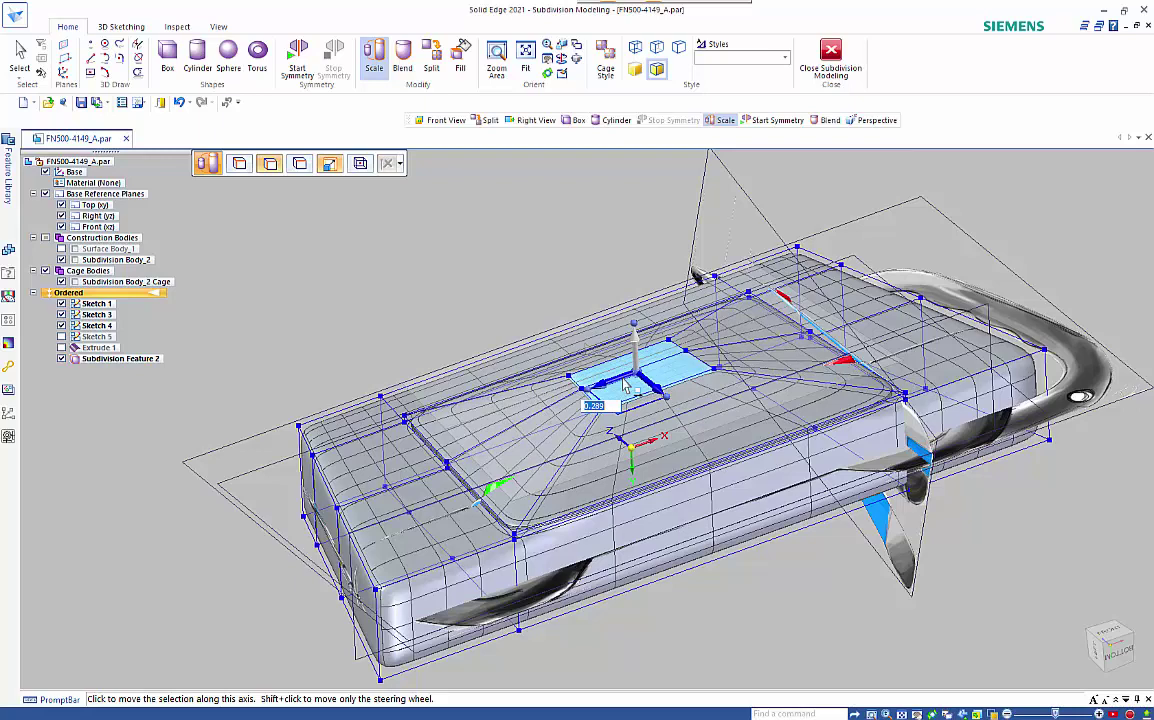
type("0.900")
key("Return")
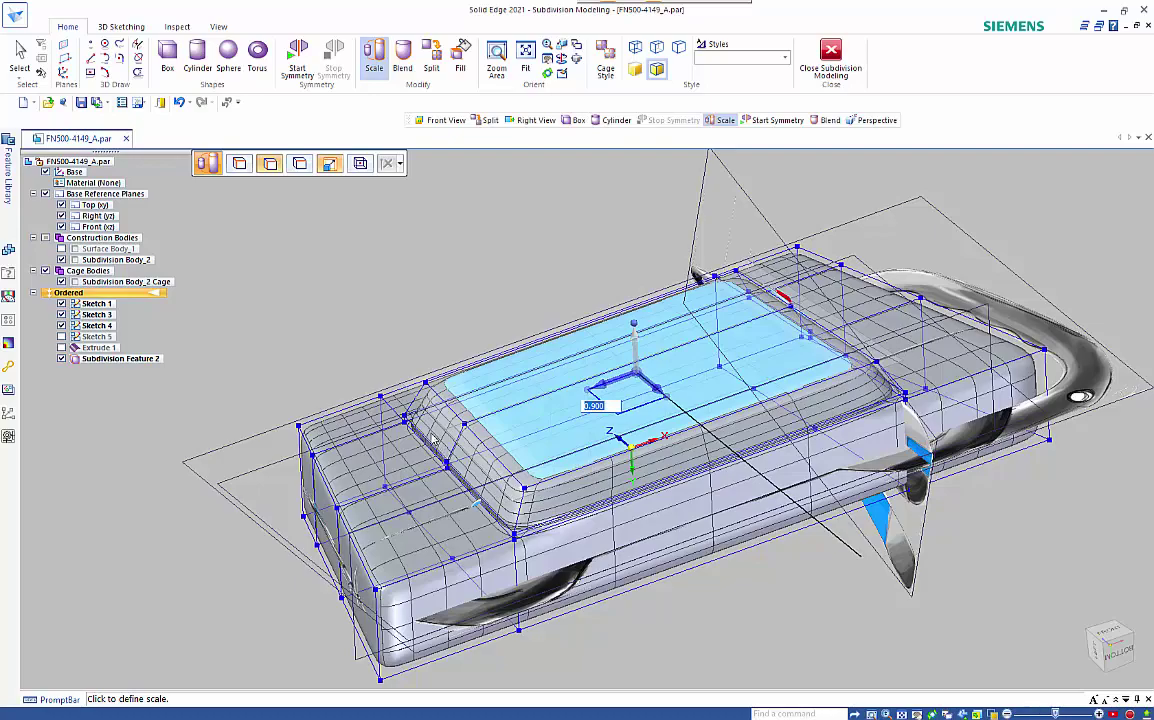
scroll(433, 438, "up", 5)
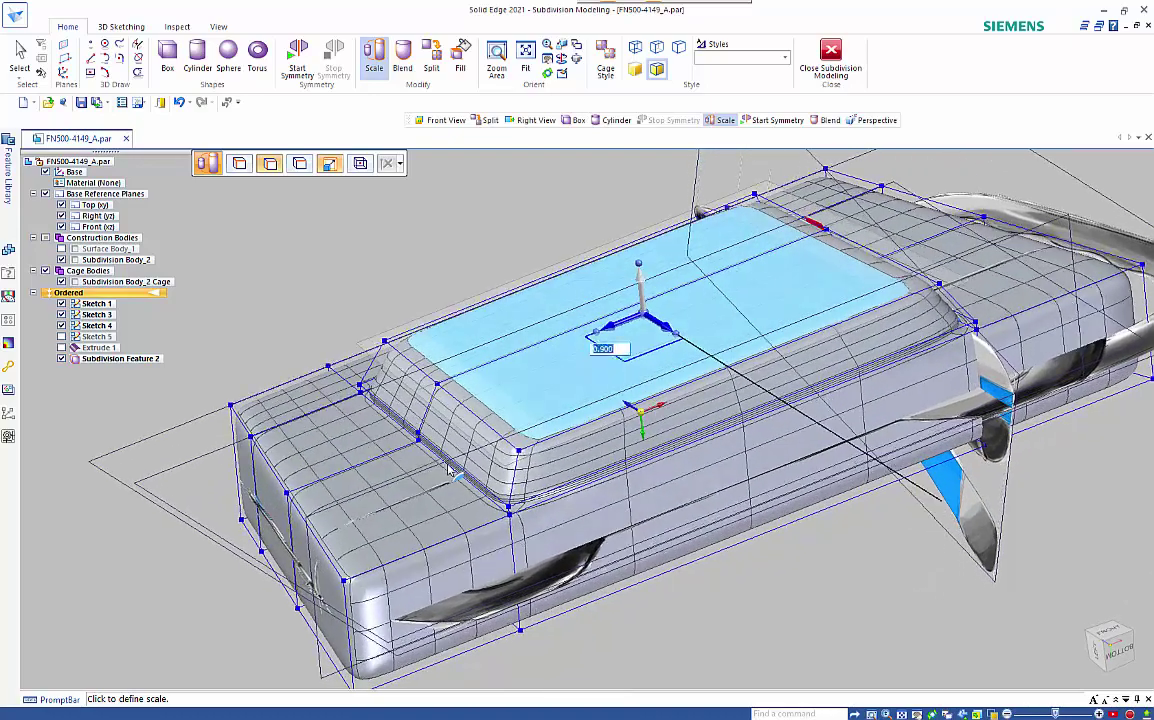
scroll(465, 472, "up", 1)
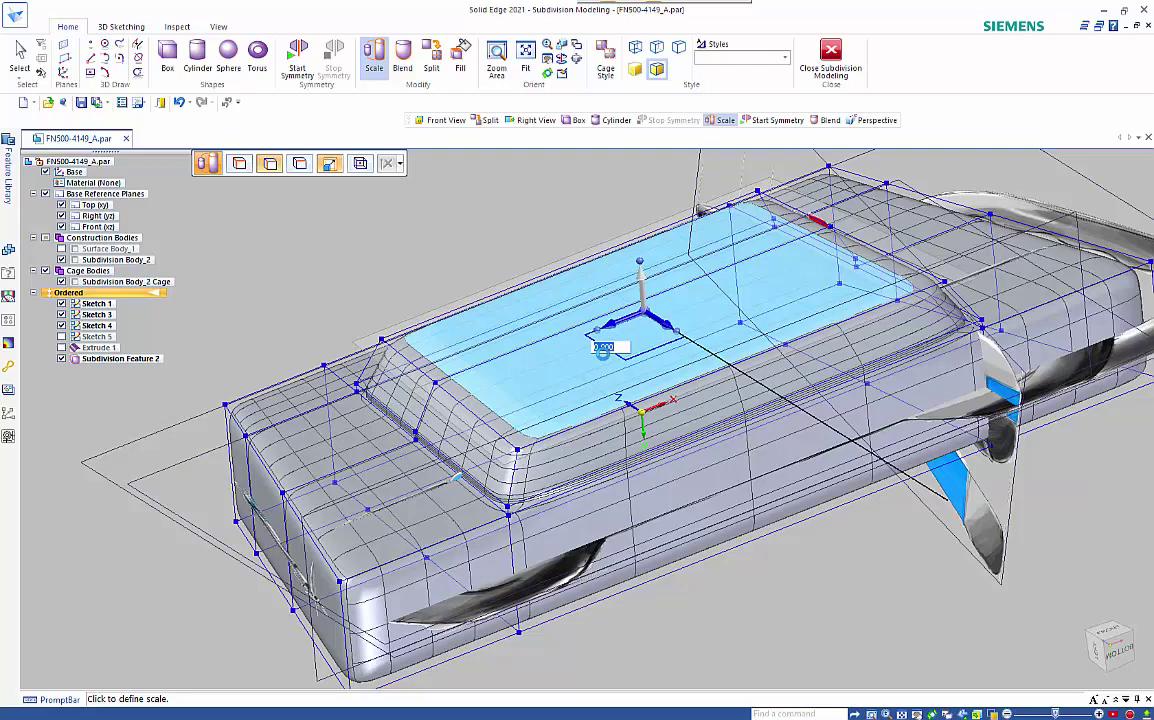
key("Escape")
key("Escape")
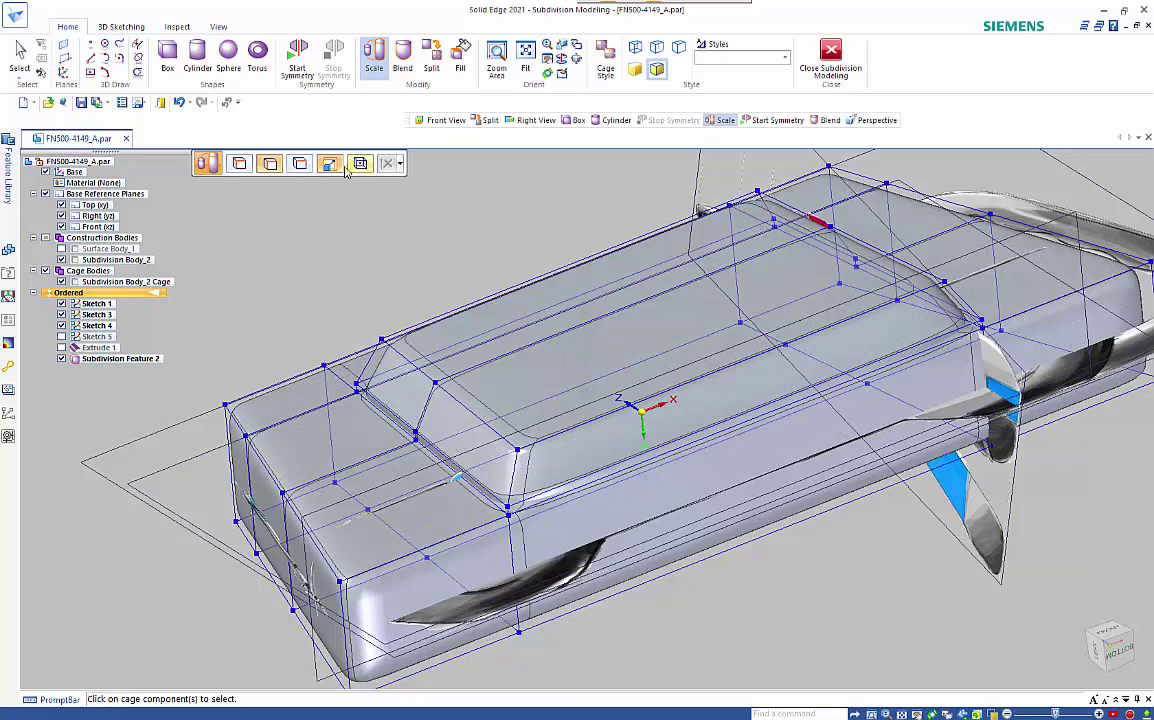
left_click(487, 330)
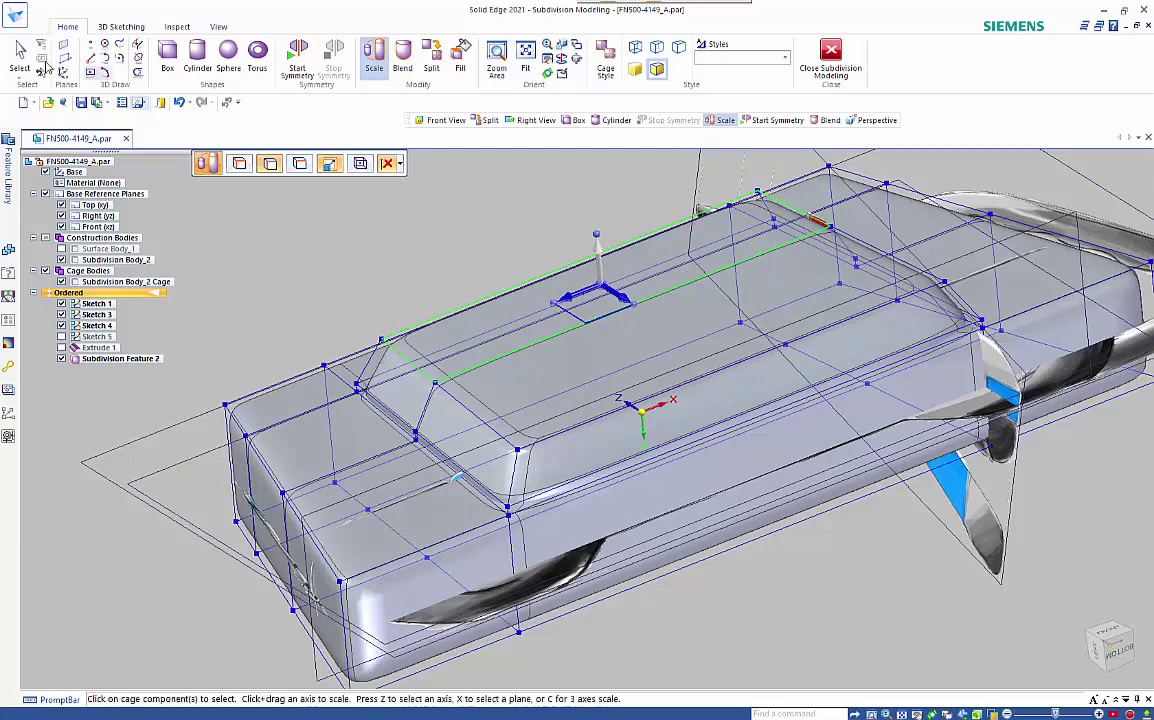
- Select the two raised front faces and move them 25 mm back inward with the connected faces set to Tip
left_click(20, 55)
left_click(392, 273)
key("Escape")
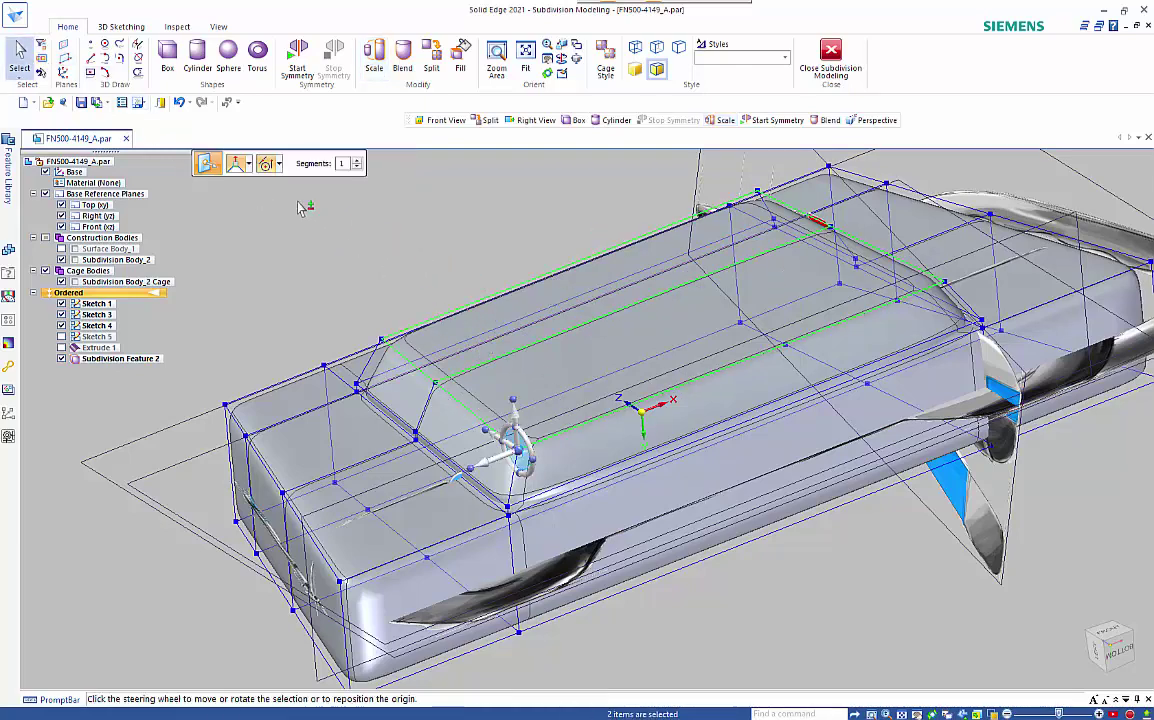
left_click(247, 166)
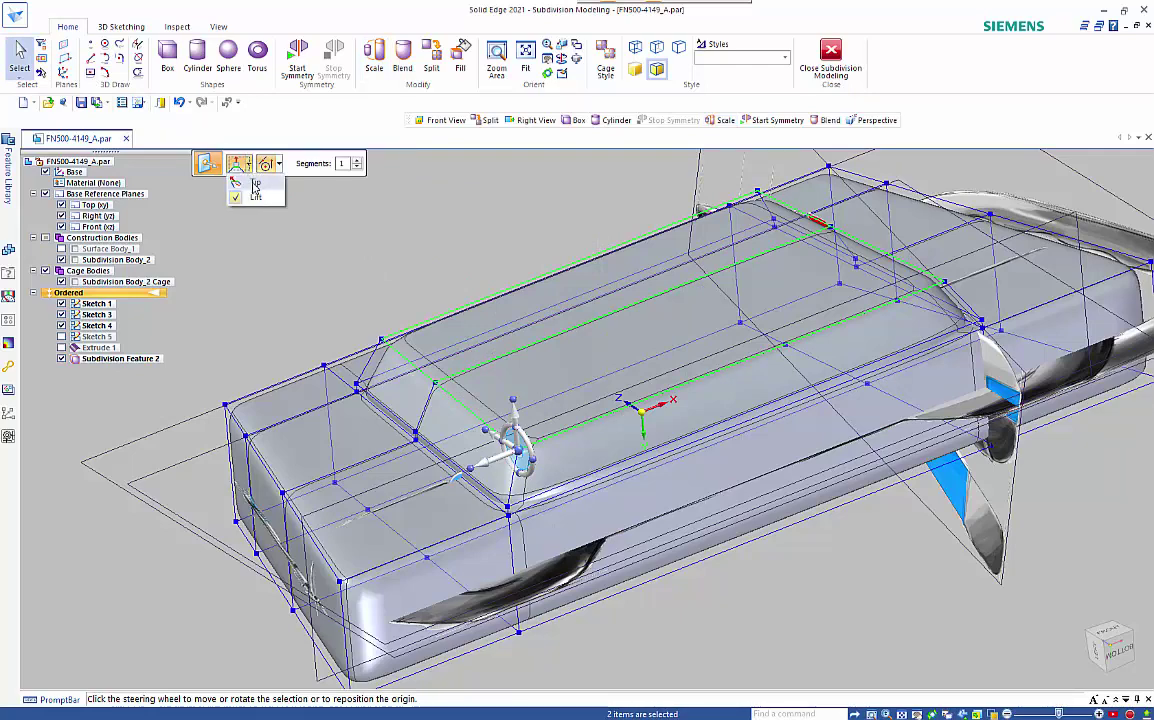
left_click(256, 185)
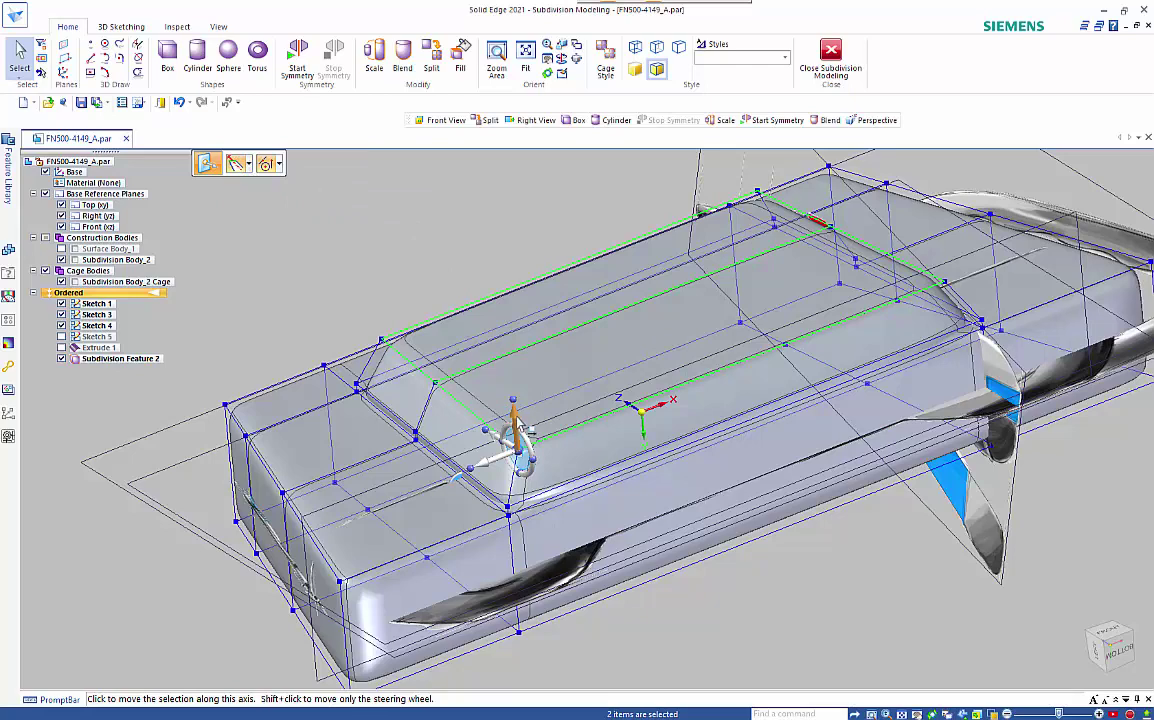
left_click(519, 474)
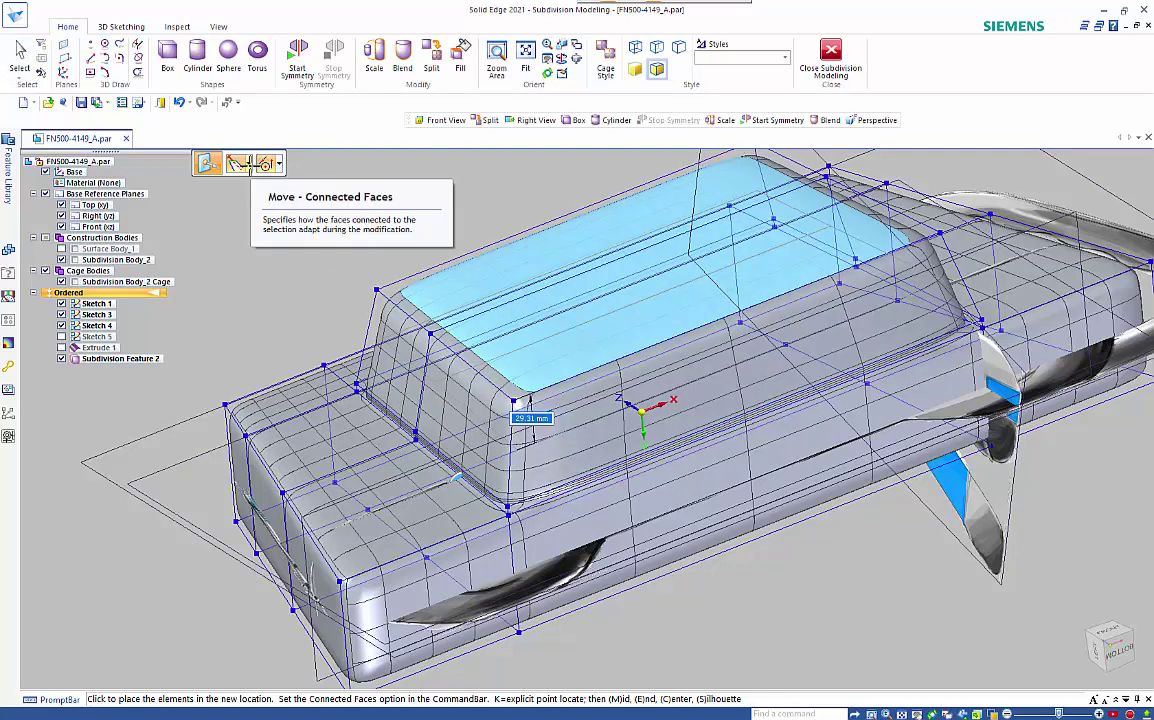
left_click(249, 164)
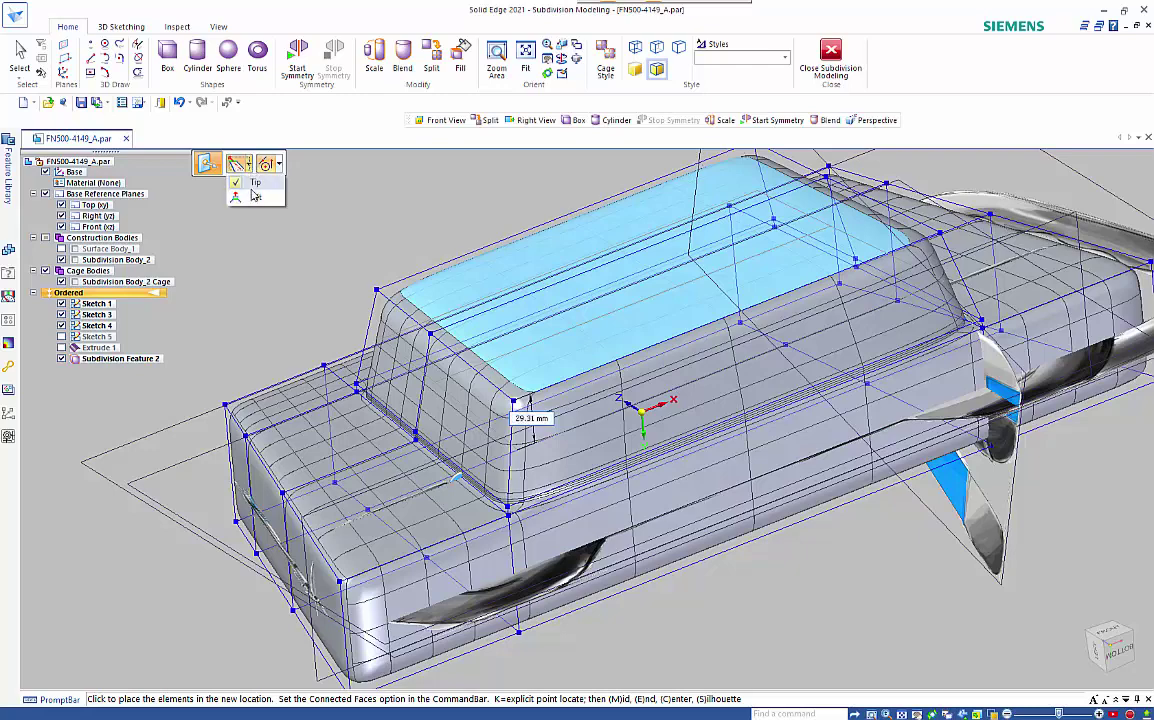
left_click(255, 196)
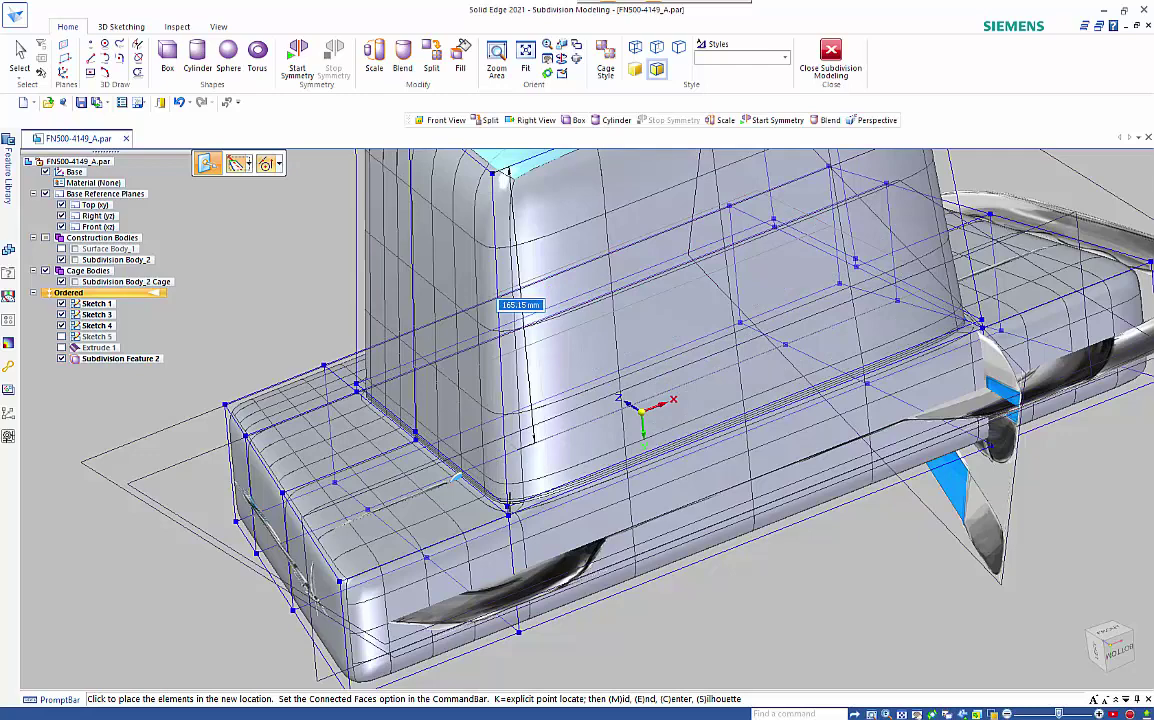
left_click_drag(535, 452, 508, 496)
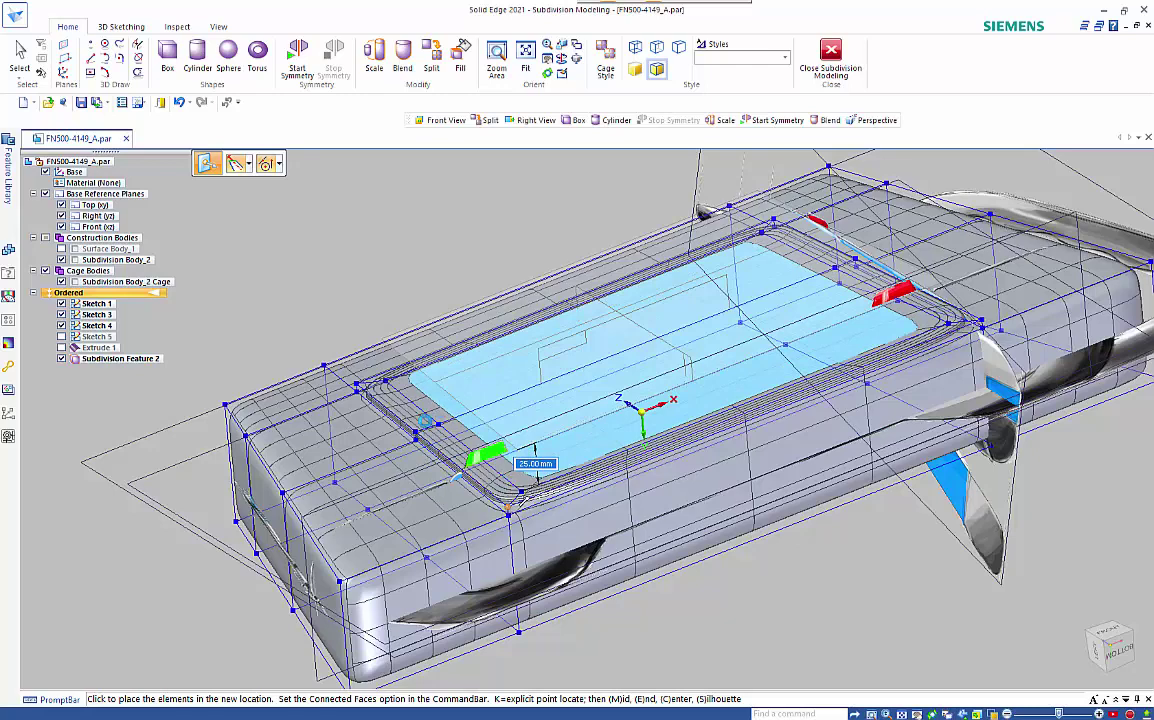
key("Escape")
left_click(415, 358)
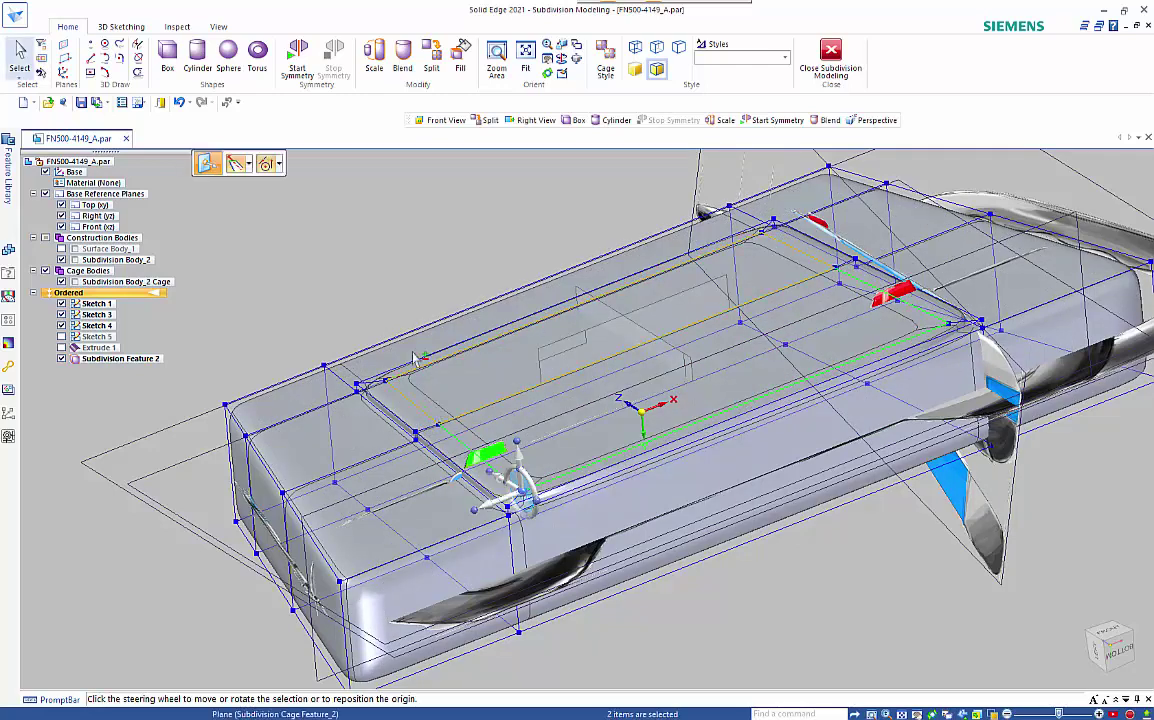
- Set the connected faces option to Lift and push the two front screen faces inward by 5 mm
left_click(249, 165)
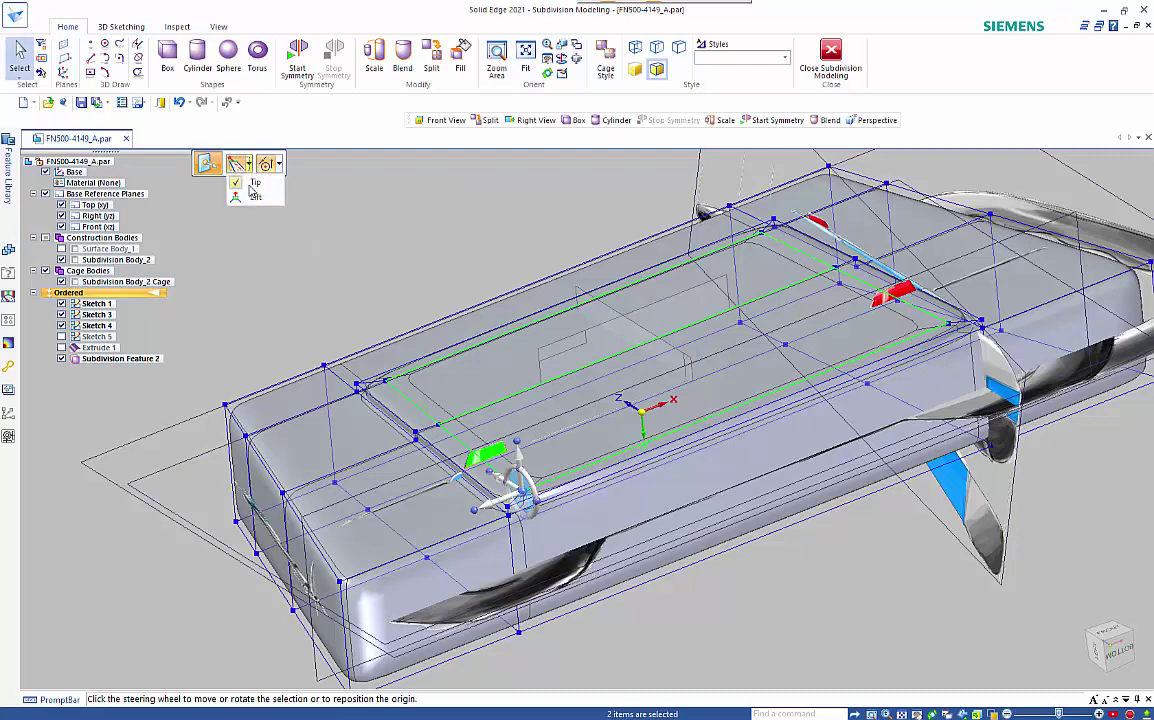
left_click(240, 186)
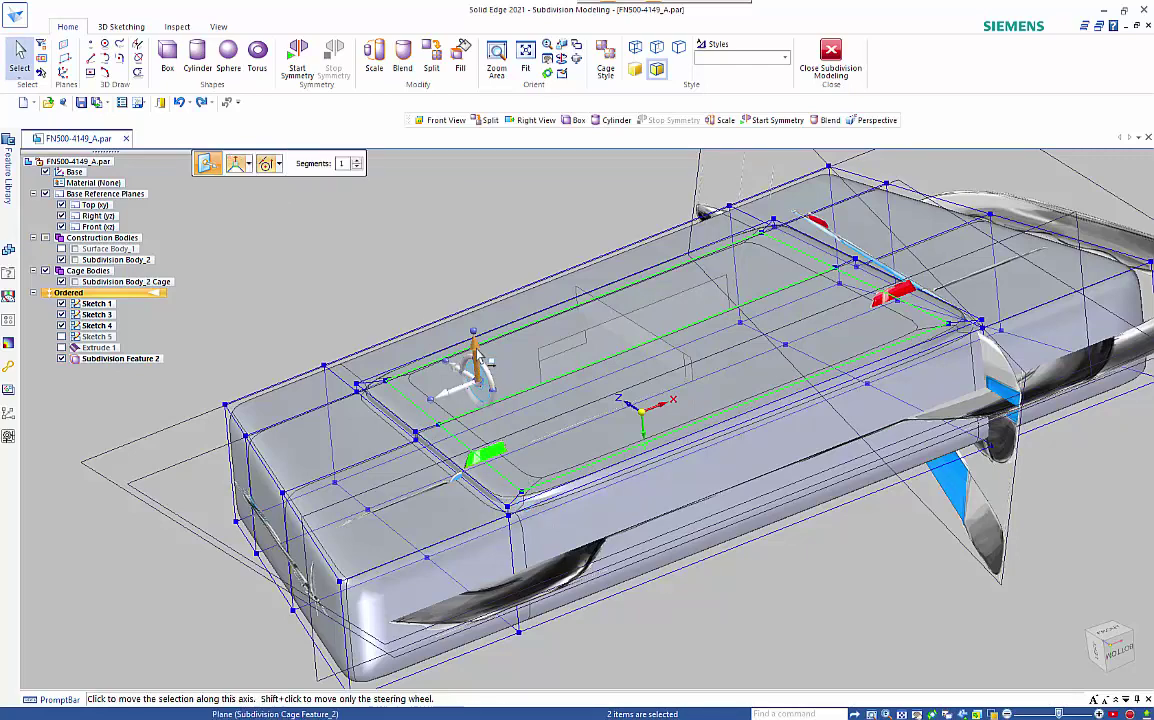
left_click(485, 362)
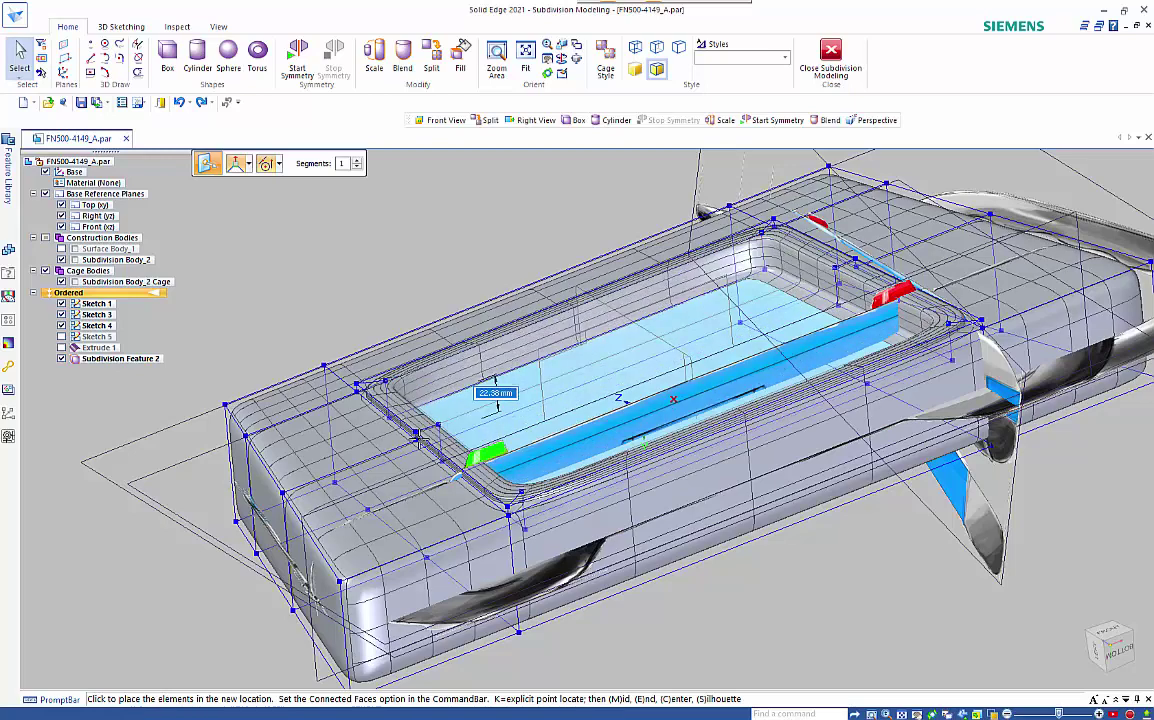
type("5")
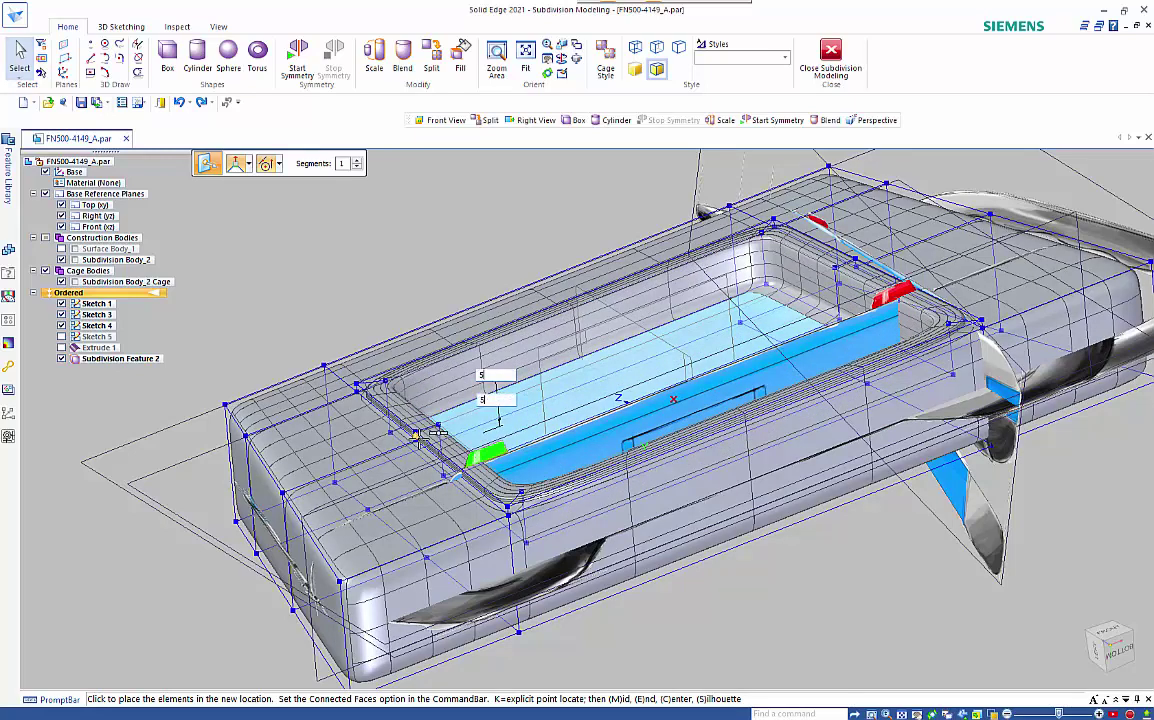
key("Return")
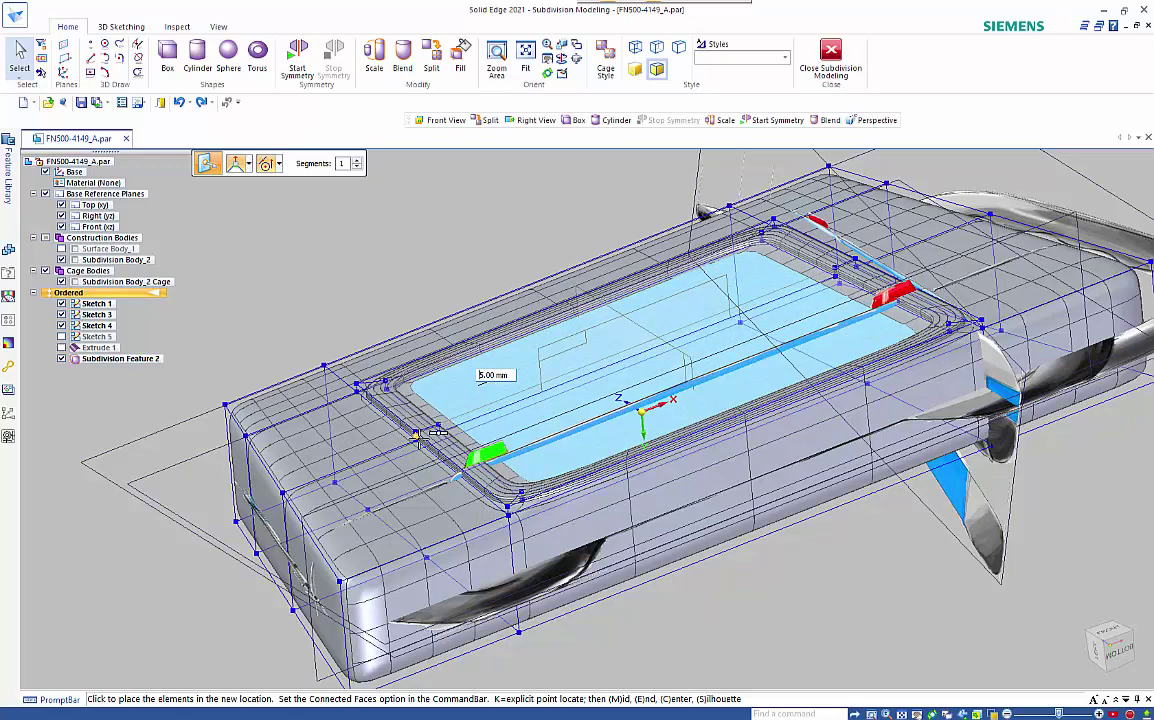
key("Escape")
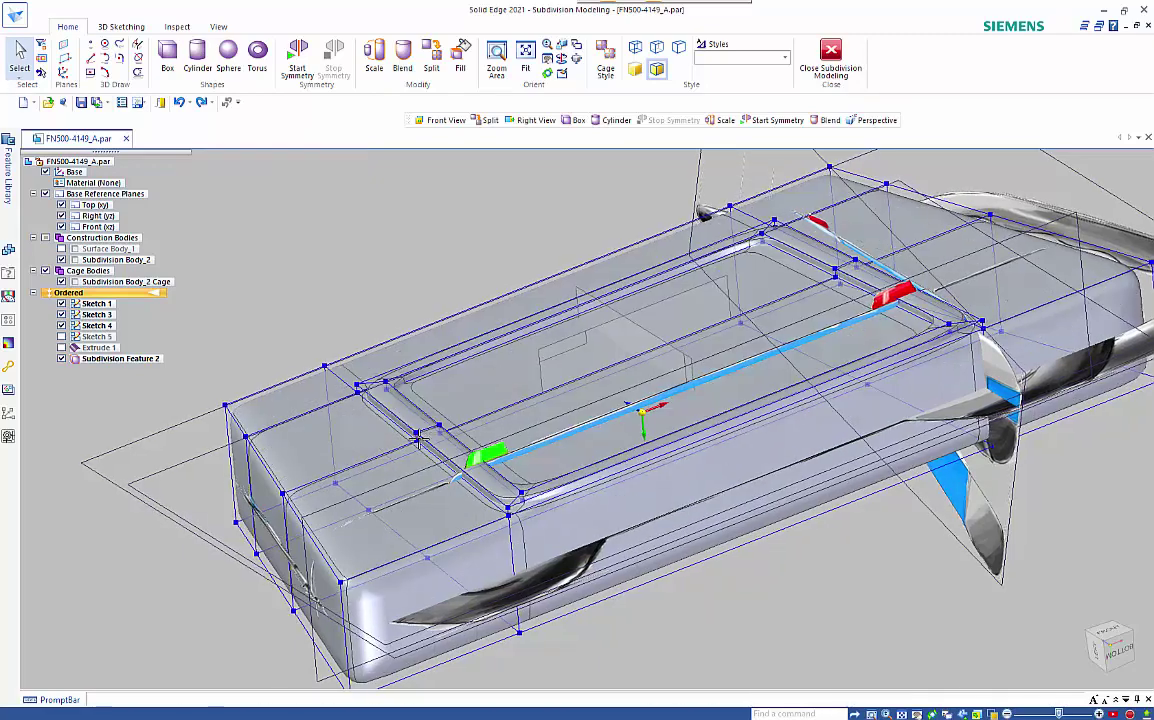
- Examine the recessed screen area up close and compare its outline with the body from the front
left_click(416, 374)
middle_click_drag(414, 372, 421, 388)
scroll(424, 394, "up", 5)
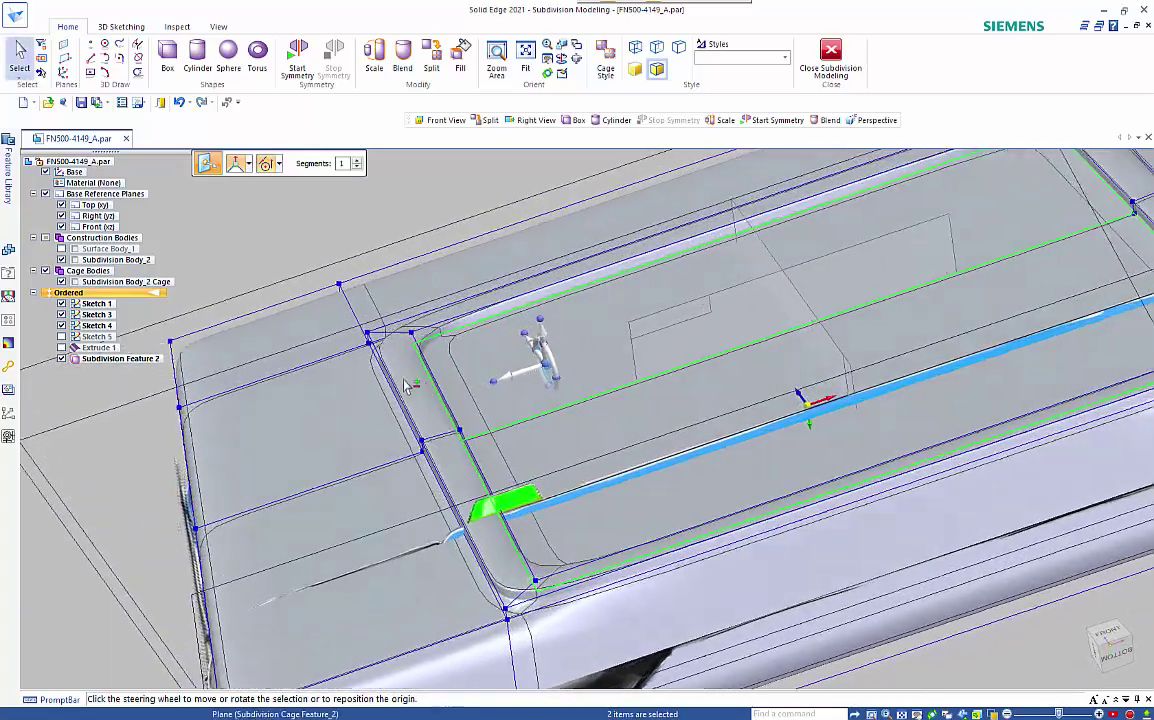
middle_click_drag(515, 373, 533, 404)
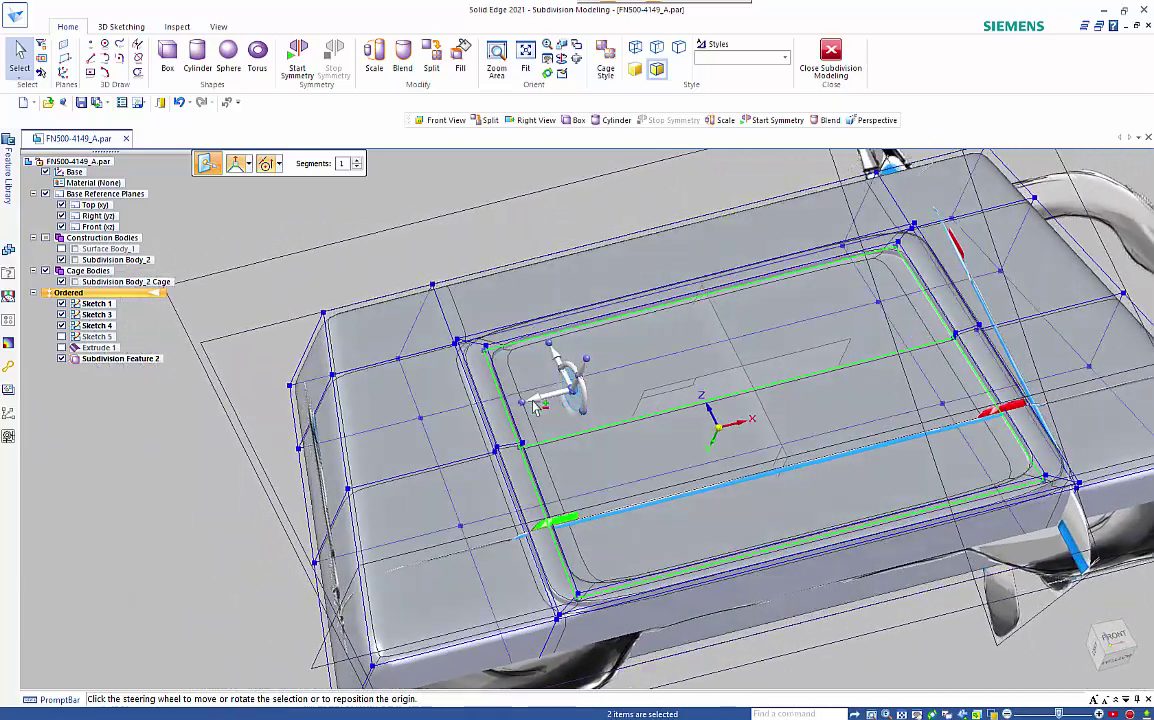
key("ctrl+f")
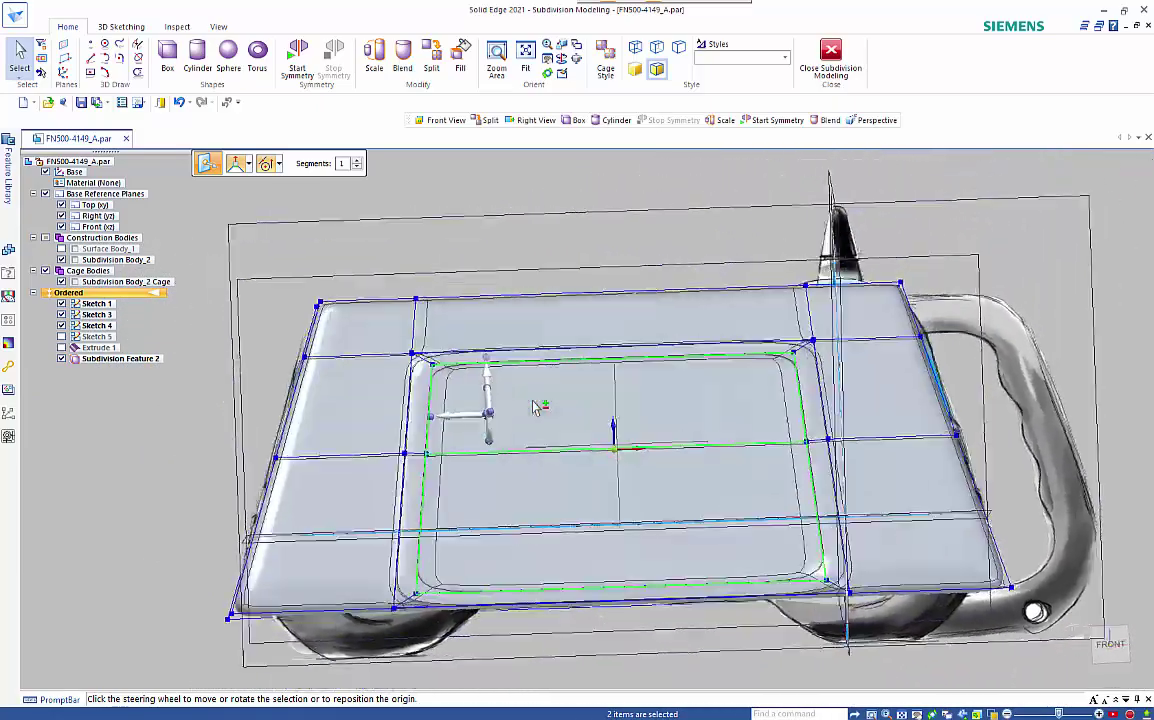
left_click(505, 247)
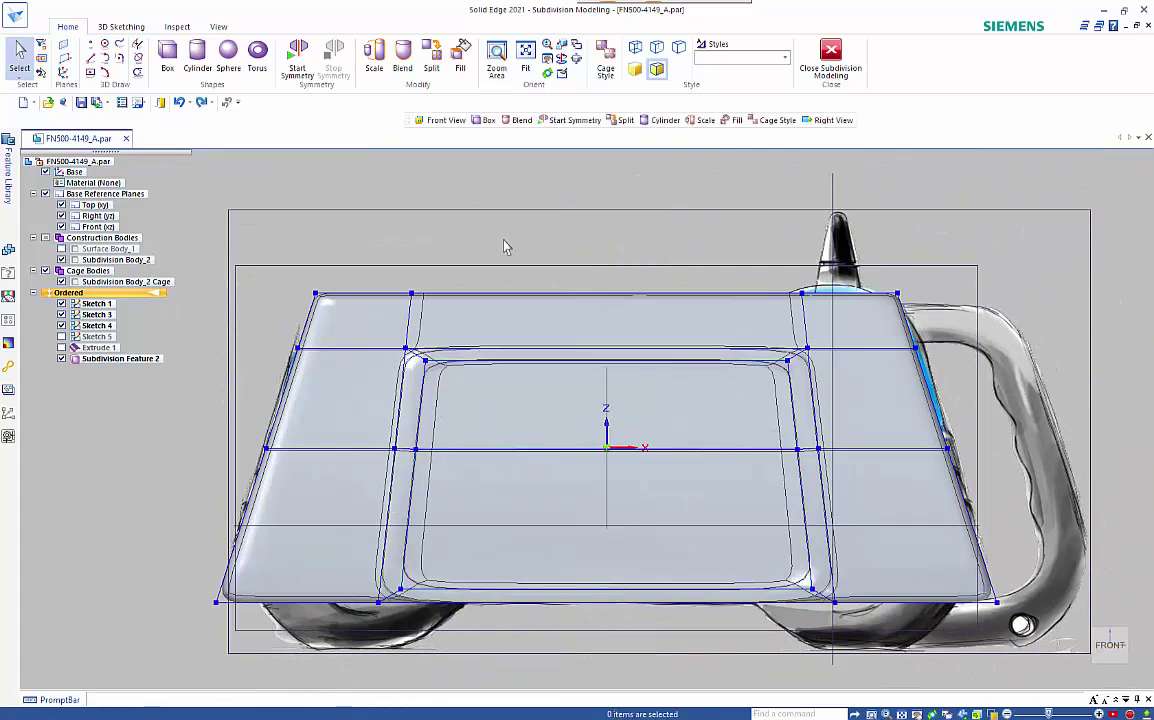
- Start symmetry about the base YZ plane, keeping the cage's negative X half as the side that is mirrored
key("ctrl+i")
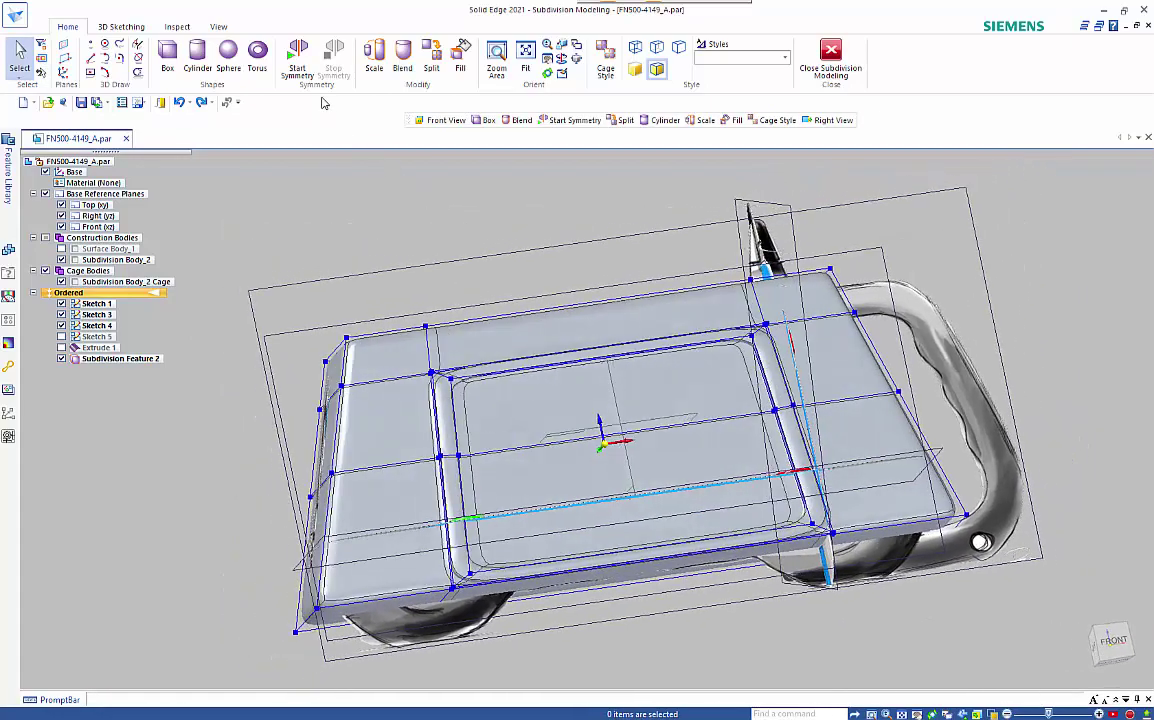
left_click(303, 54)
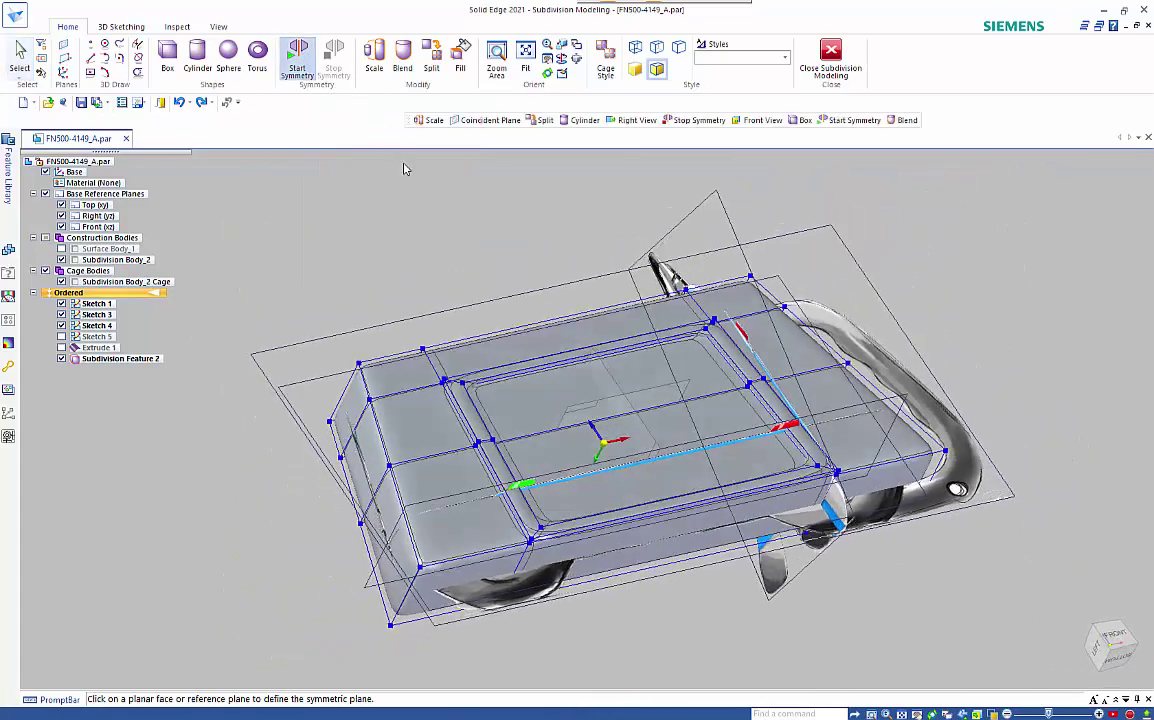
middle_click_drag(590, 473, 586, 461)
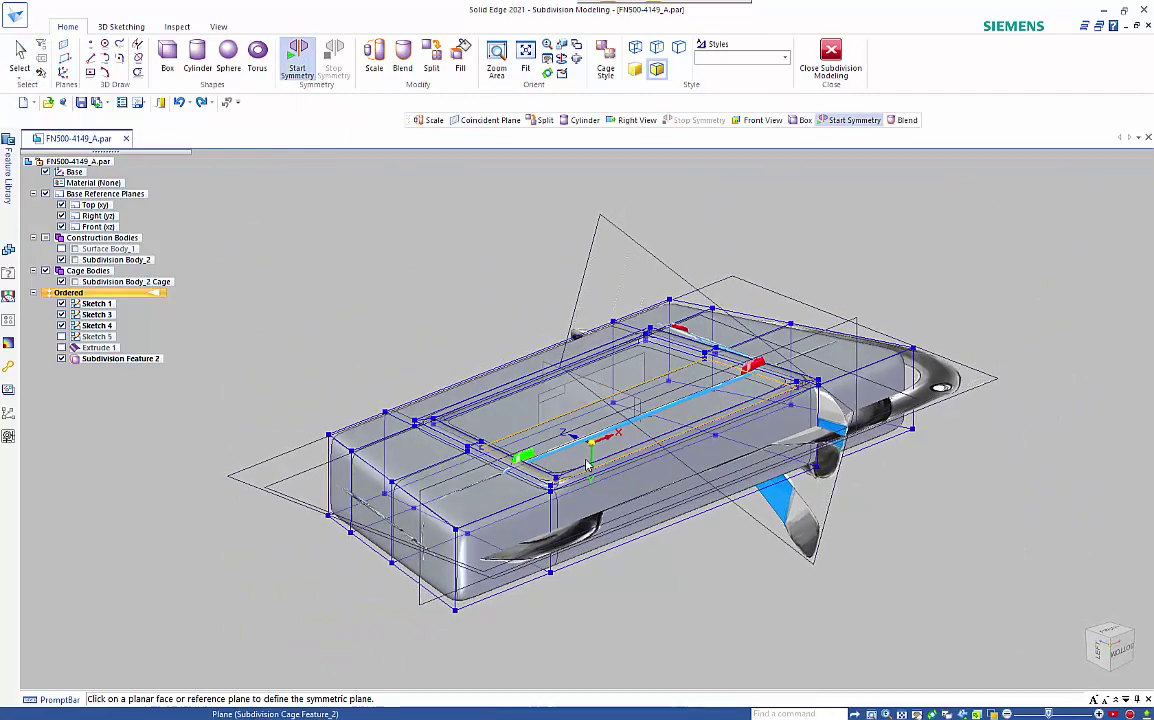
right_click(588, 463)
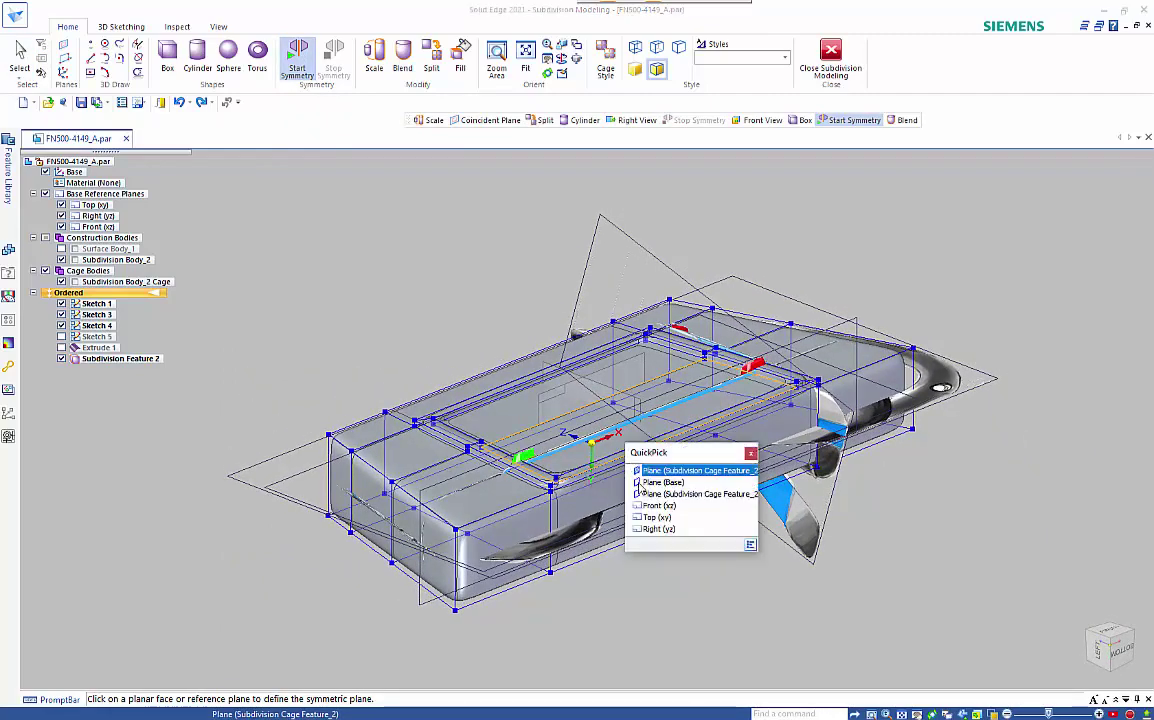
left_click(650, 484)
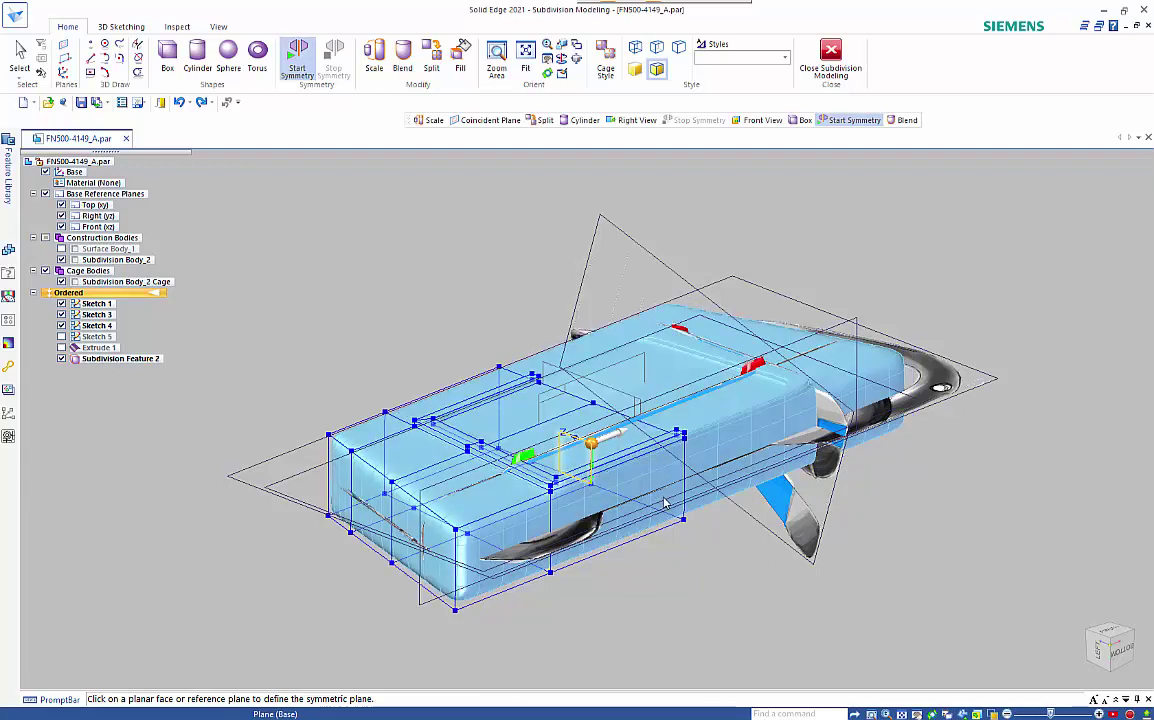
middle_click_drag(663, 502, 671, 512)
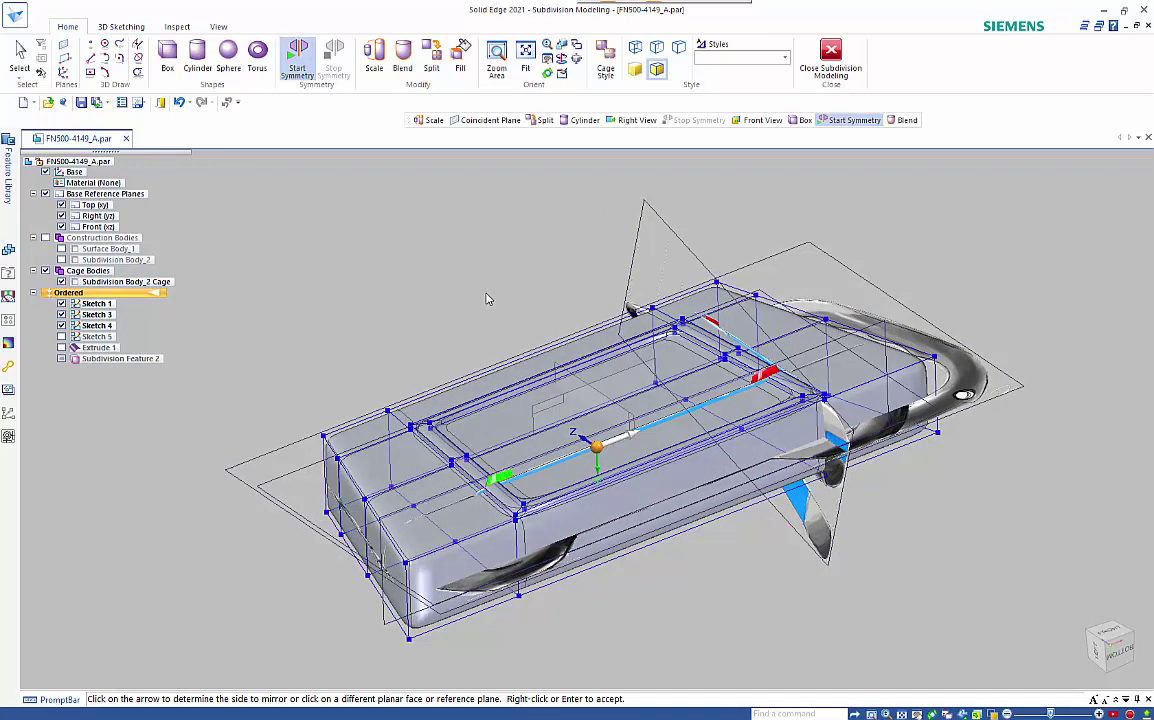
right_click(487, 298)
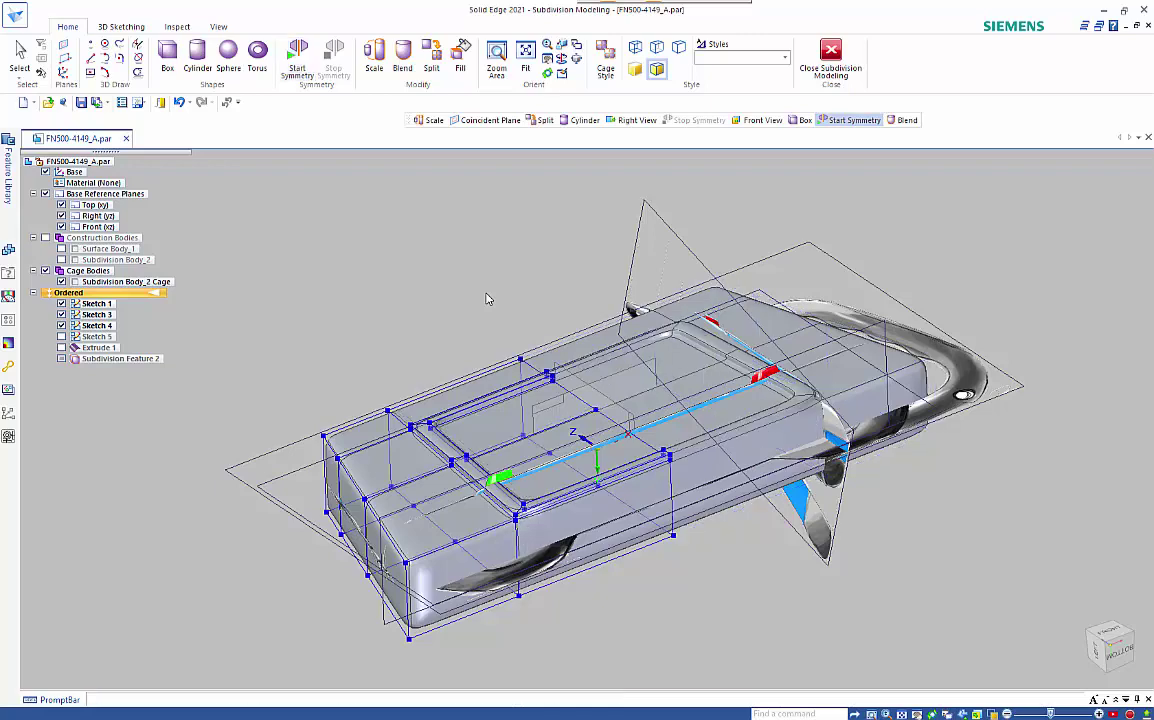
- Split the chain of cage faces in the outer column beside the screen with a single split
key("ctrl+f")
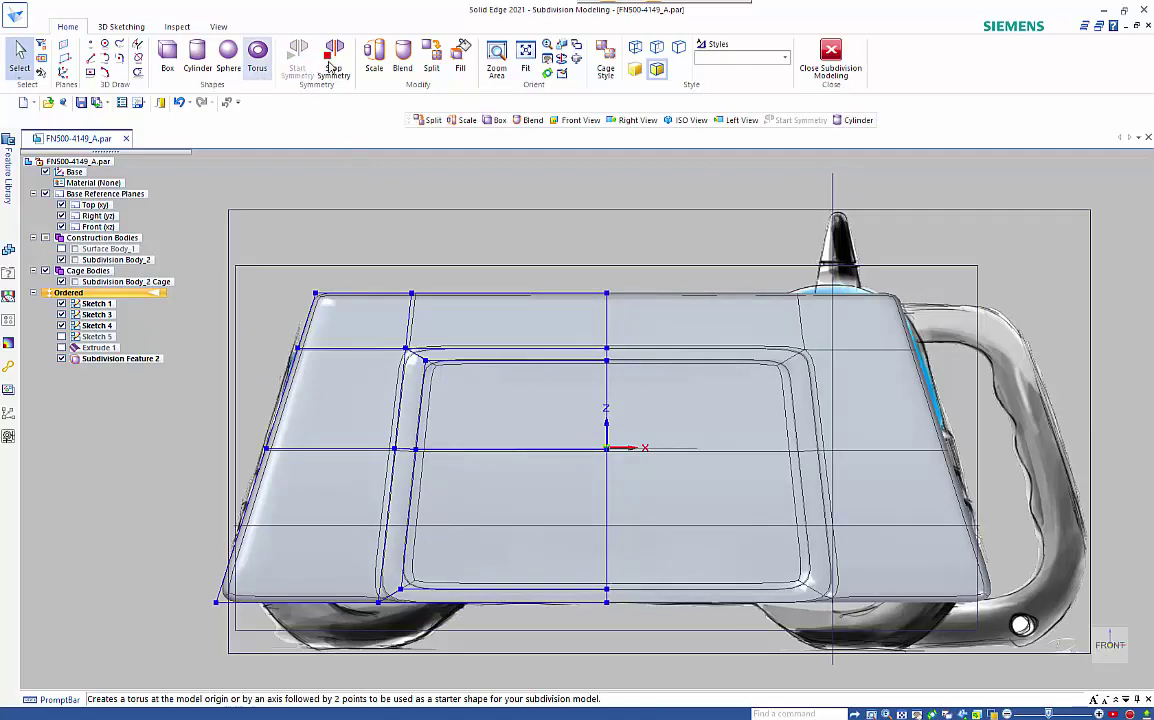
left_click(431, 62)
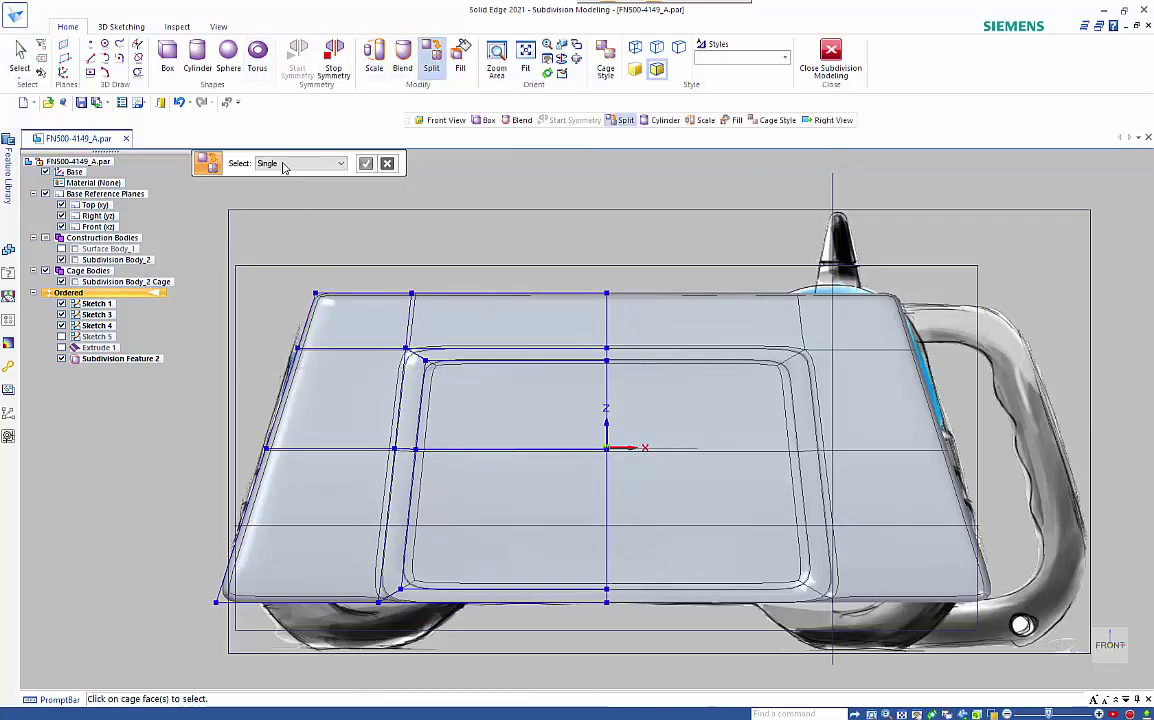
left_click(292, 163)
left_click(292, 187)
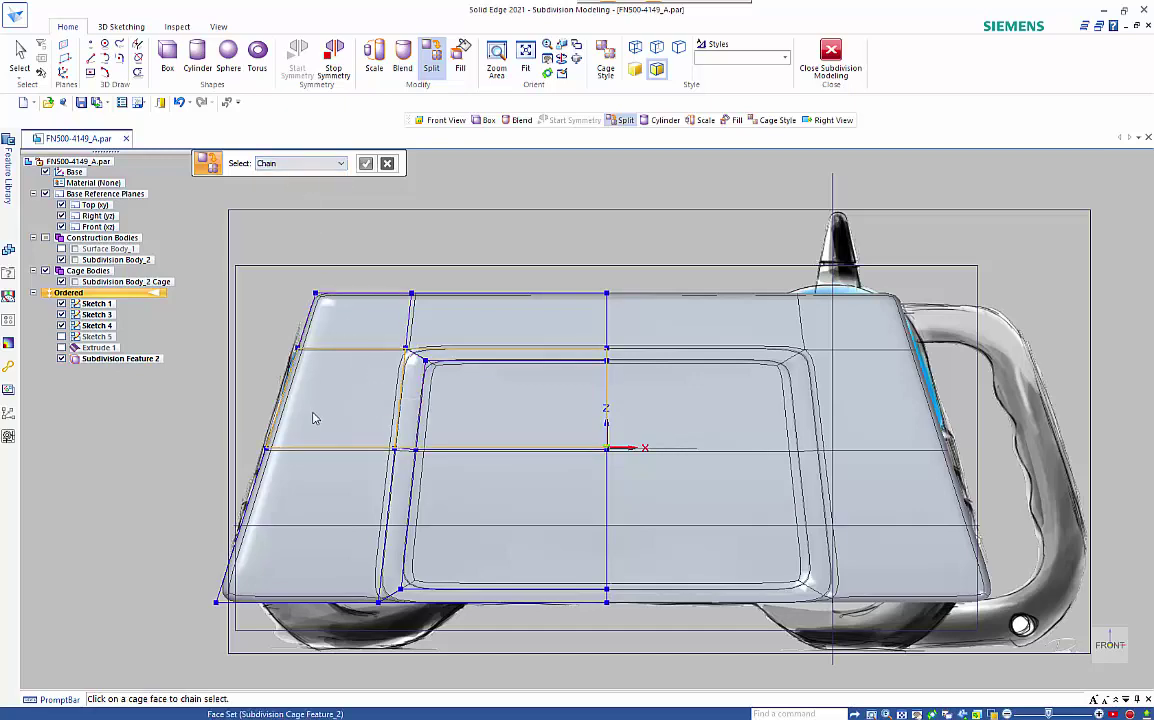
left_click(278, 390)
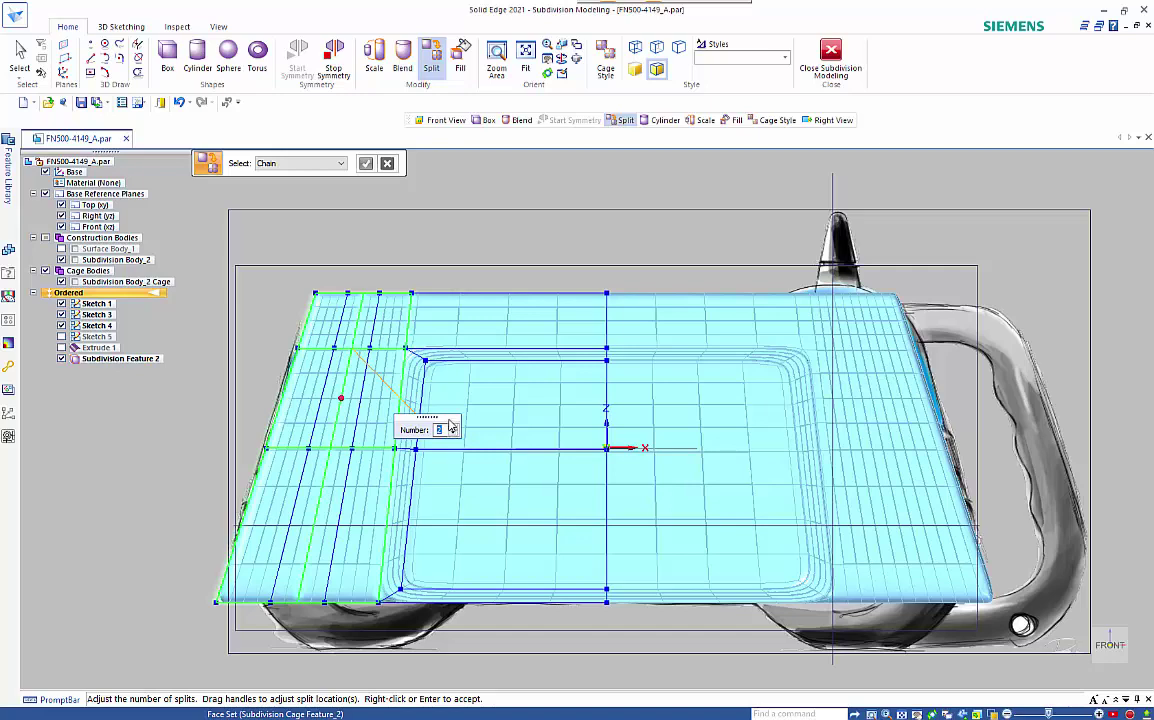
left_click(452, 432)
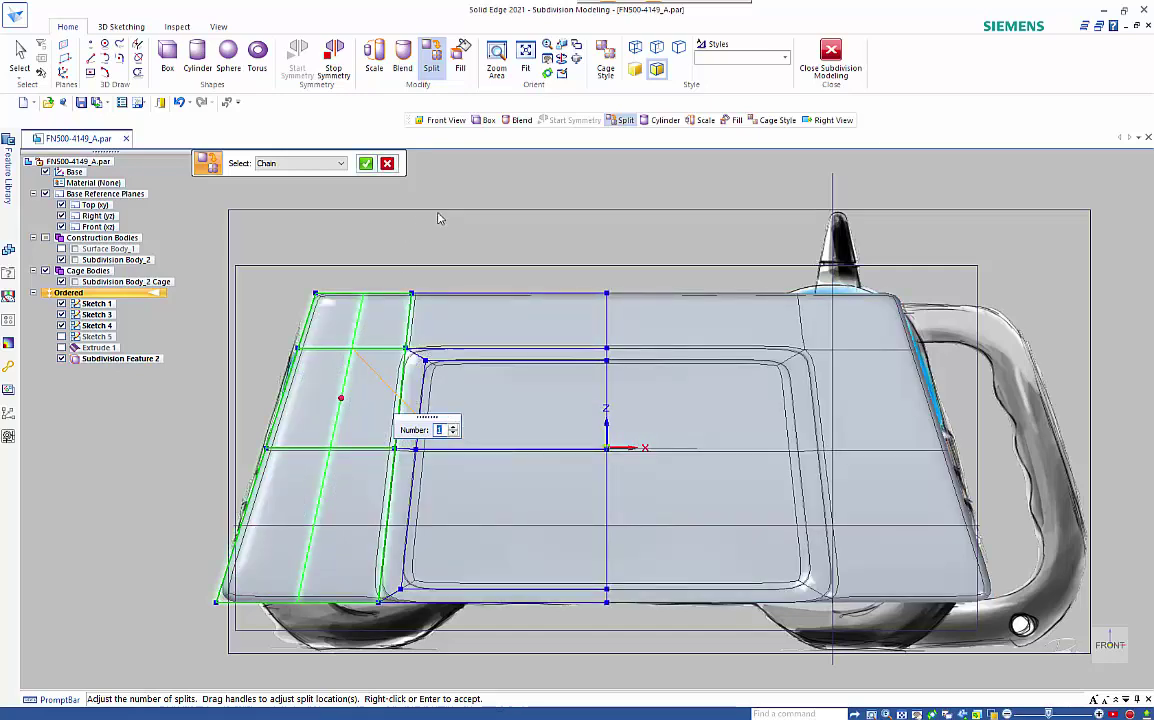
right_click(505, 381)
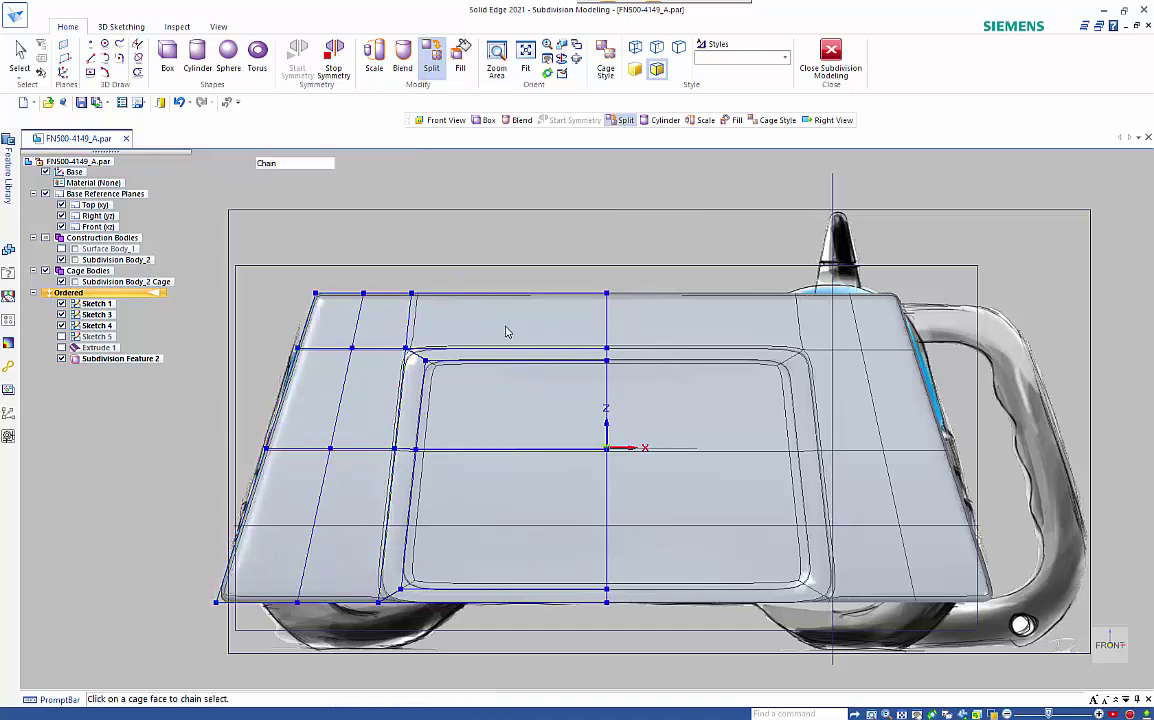
- Split the cage face chain between the screen's outer edge and the symmetry plane twice, placing the inner split at about 0.27 by the notch's lower corner
left_click(560, 327)
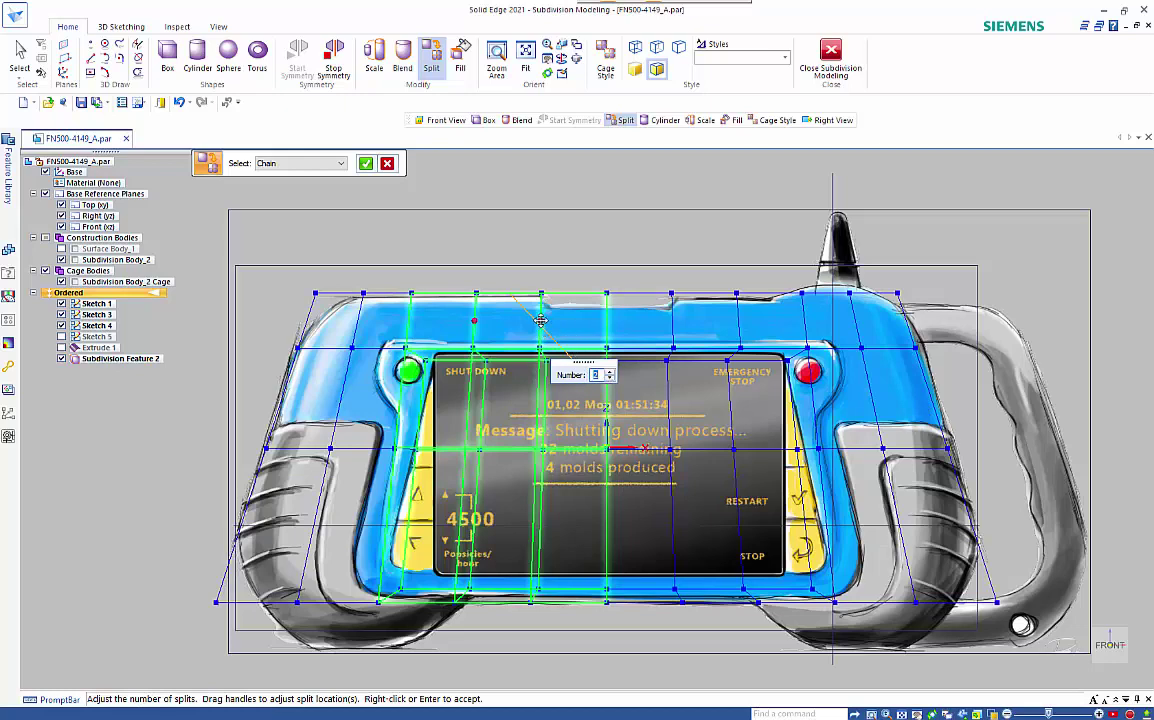
key("Return")
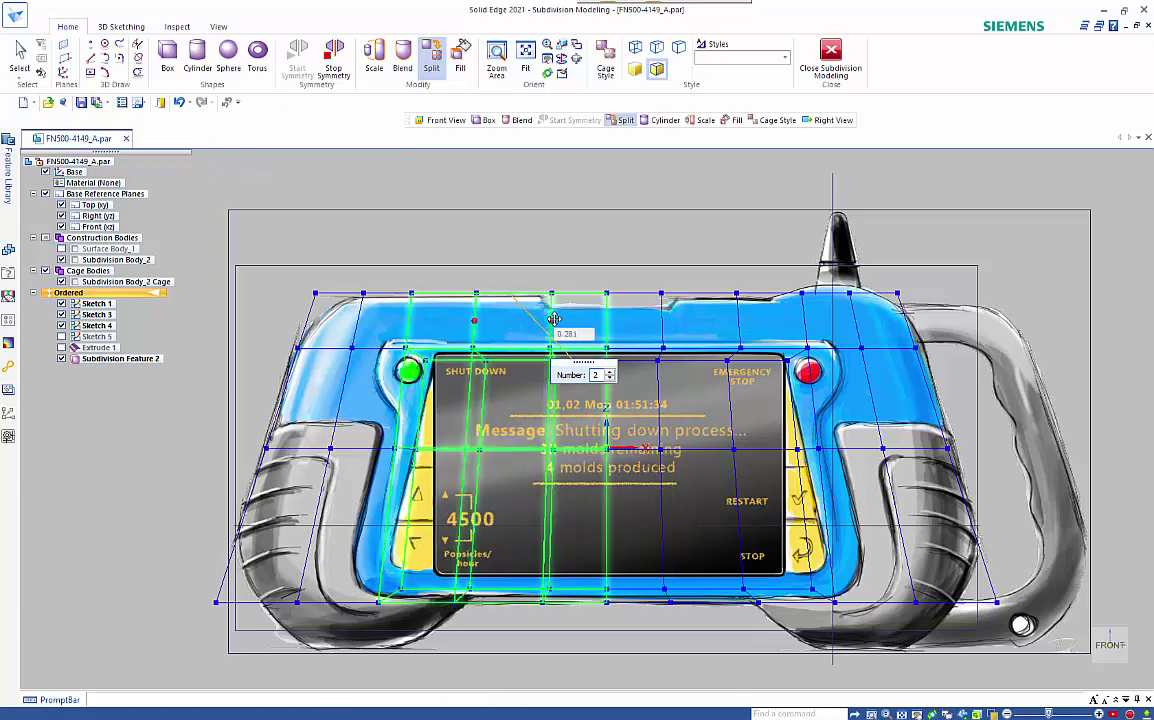
left_click_drag(554, 319, 556, 319)
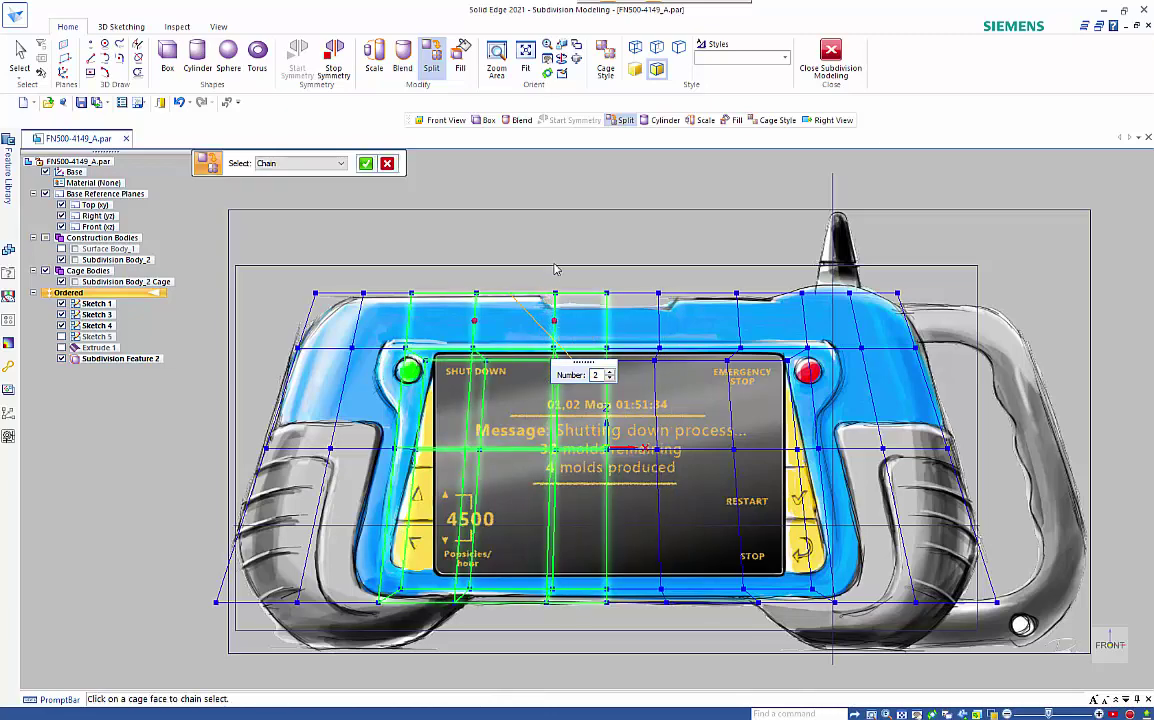
scroll(556, 267, "up", 4)
scroll(557, 272, "up", 5)
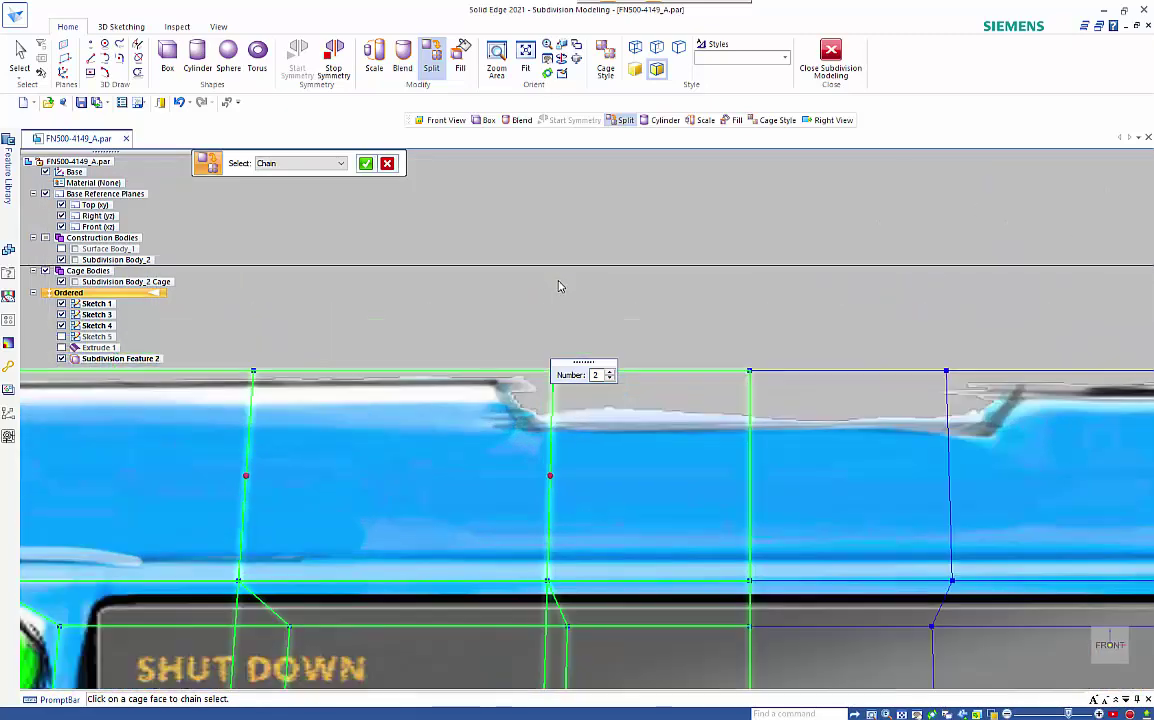
scroll(540, 503, "down", 2)
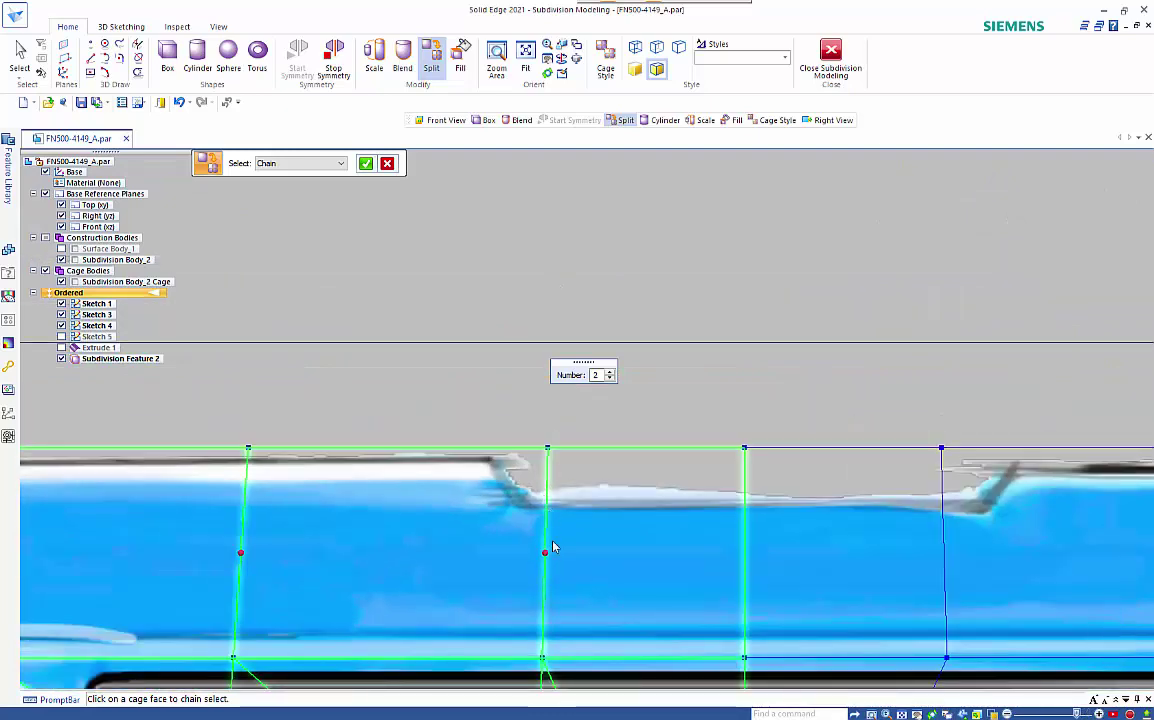
left_click(545, 552)
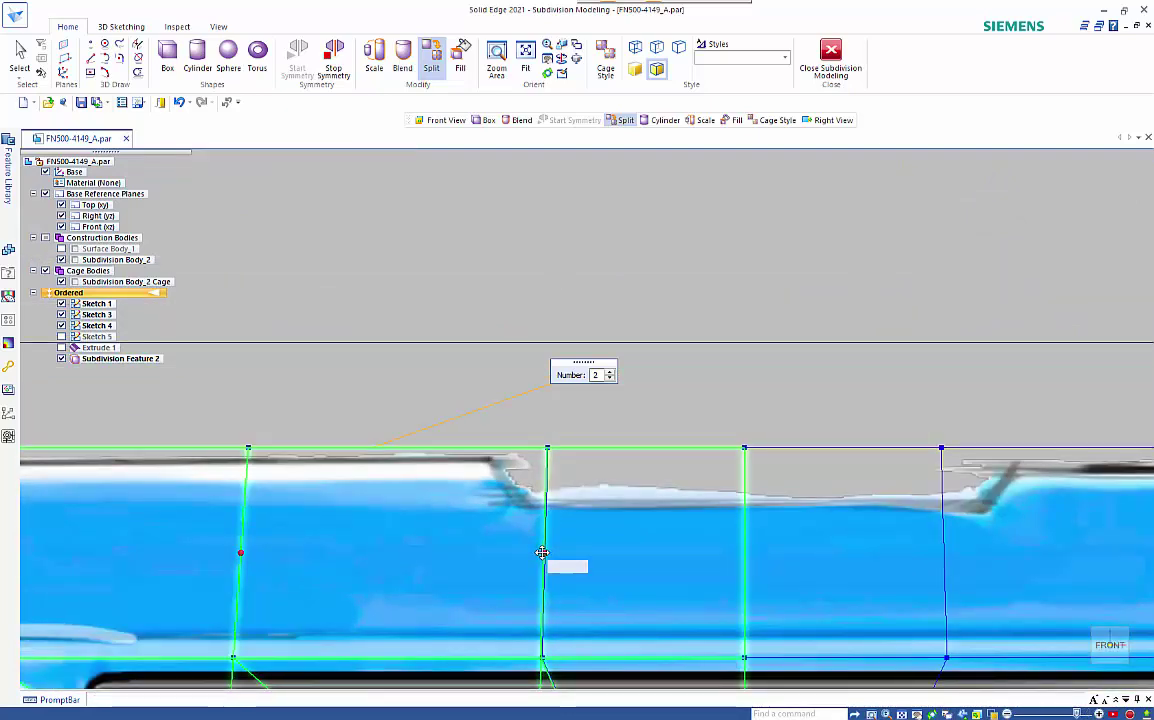
left_click_drag(543, 552, 537, 552)
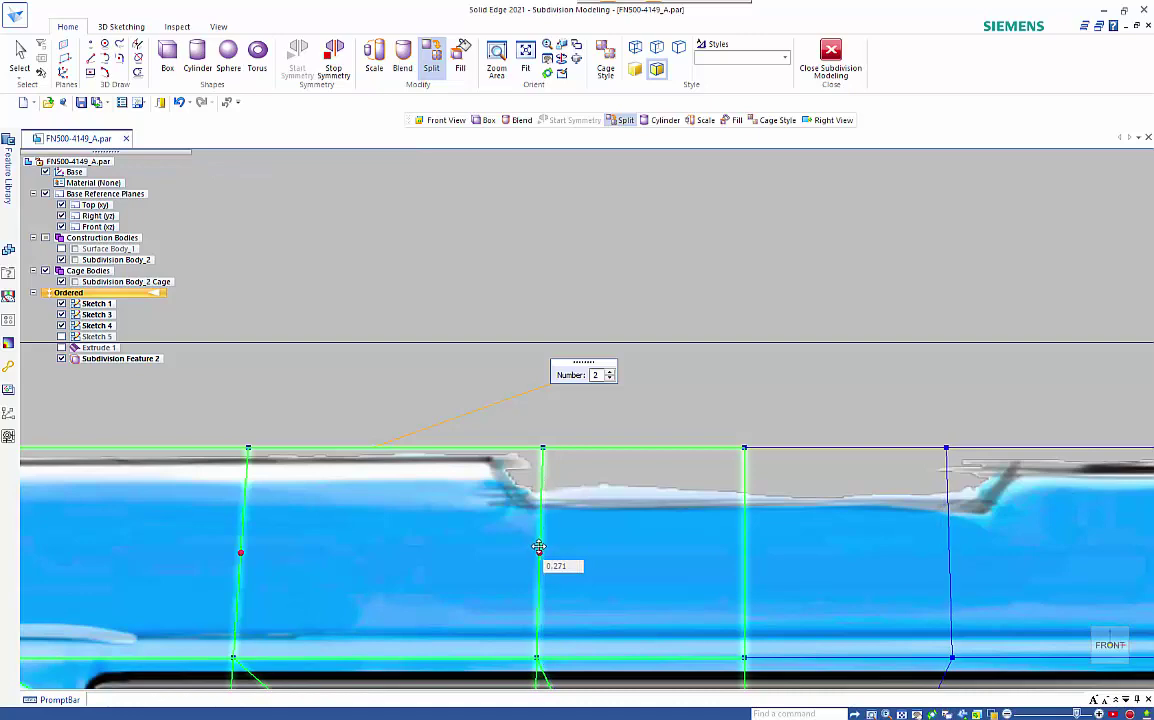
- Move the outer split to about 0.346 at the notch's upper corner in the sketch image and accept both splits
left_click(240, 557)
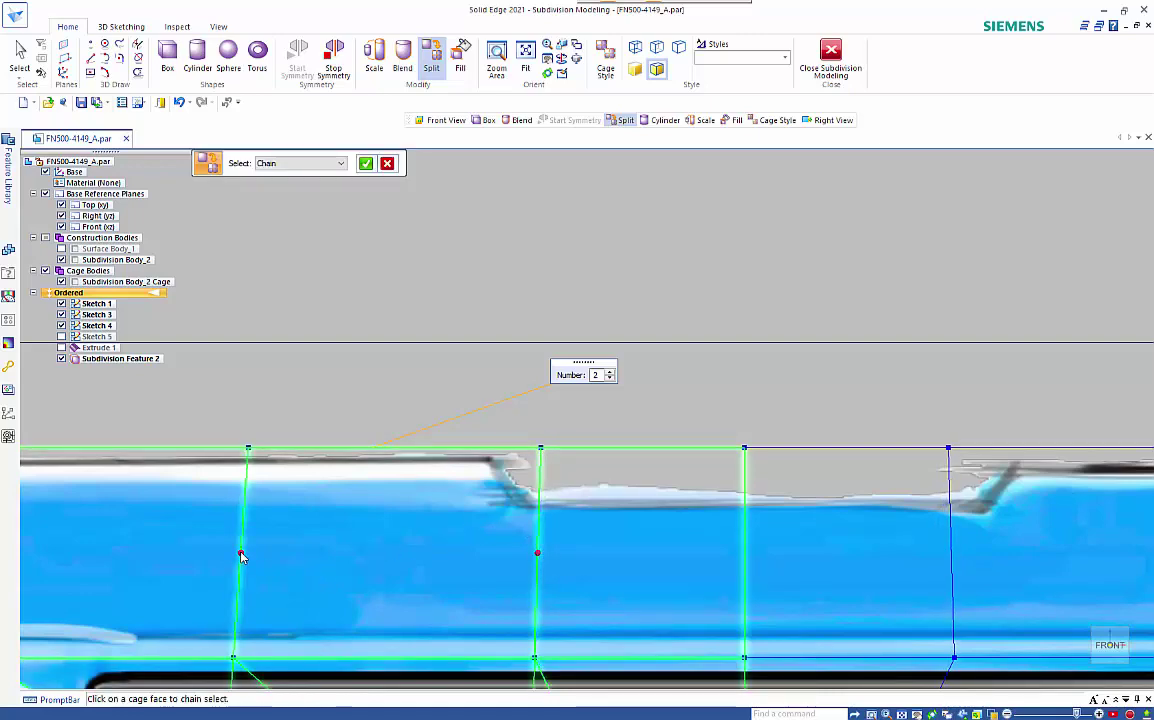
left_click(240, 557)
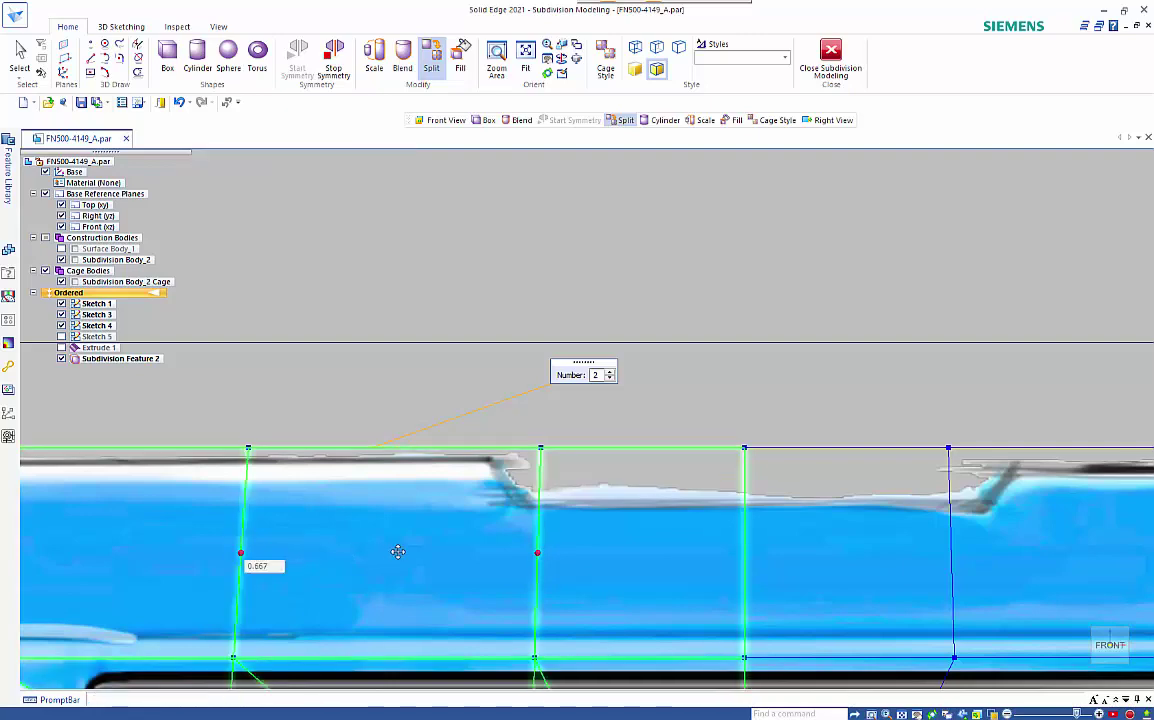
left_click_drag(440, 548, 483, 542)
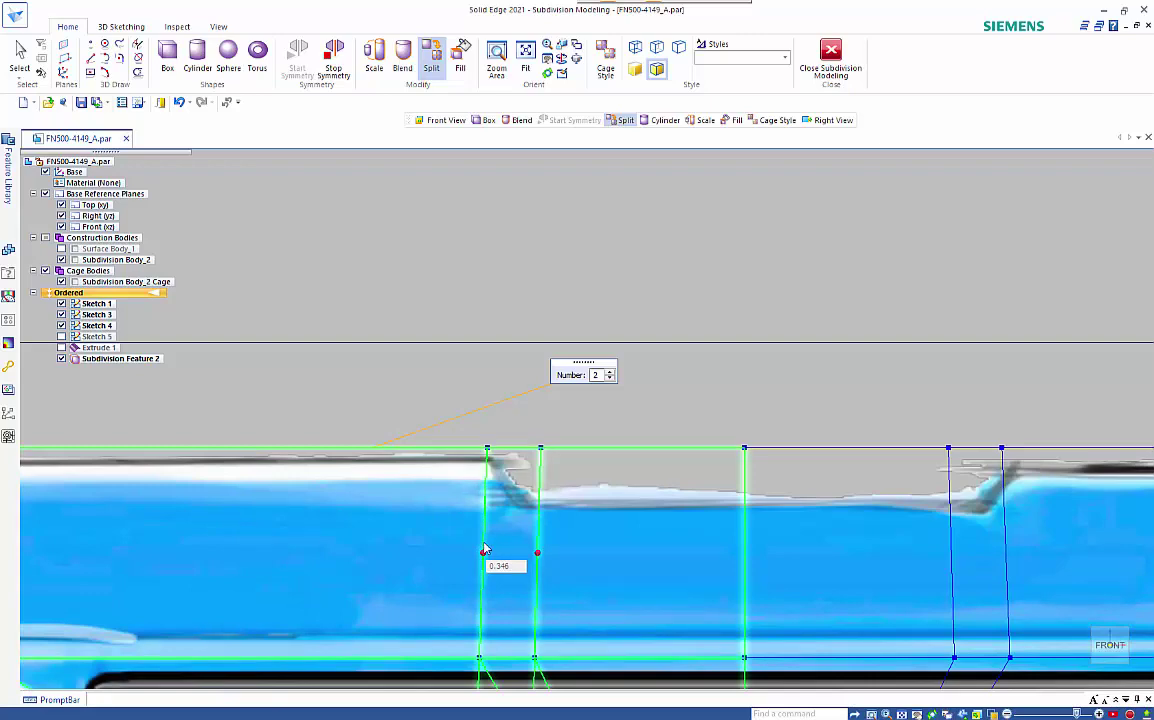
left_click(483, 530)
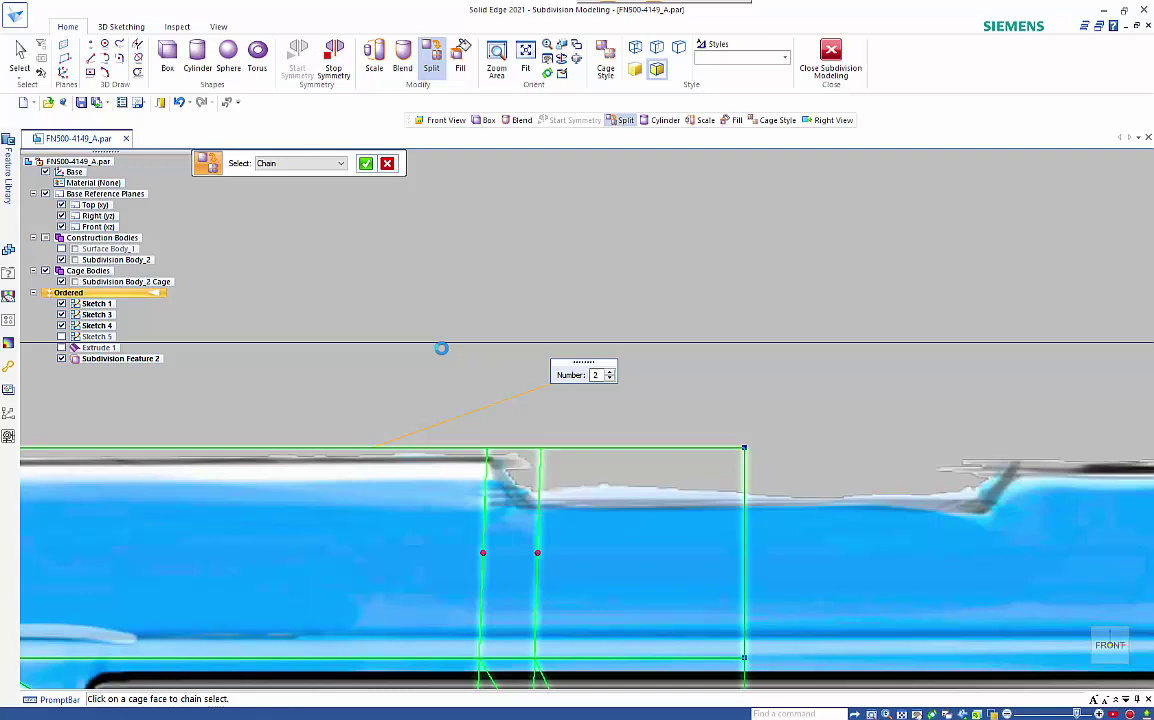
- Select the underside cage faces between the outer column's split and the screen edge, and set the connected faces option to Tip
scroll(471, 362, "down", 2)
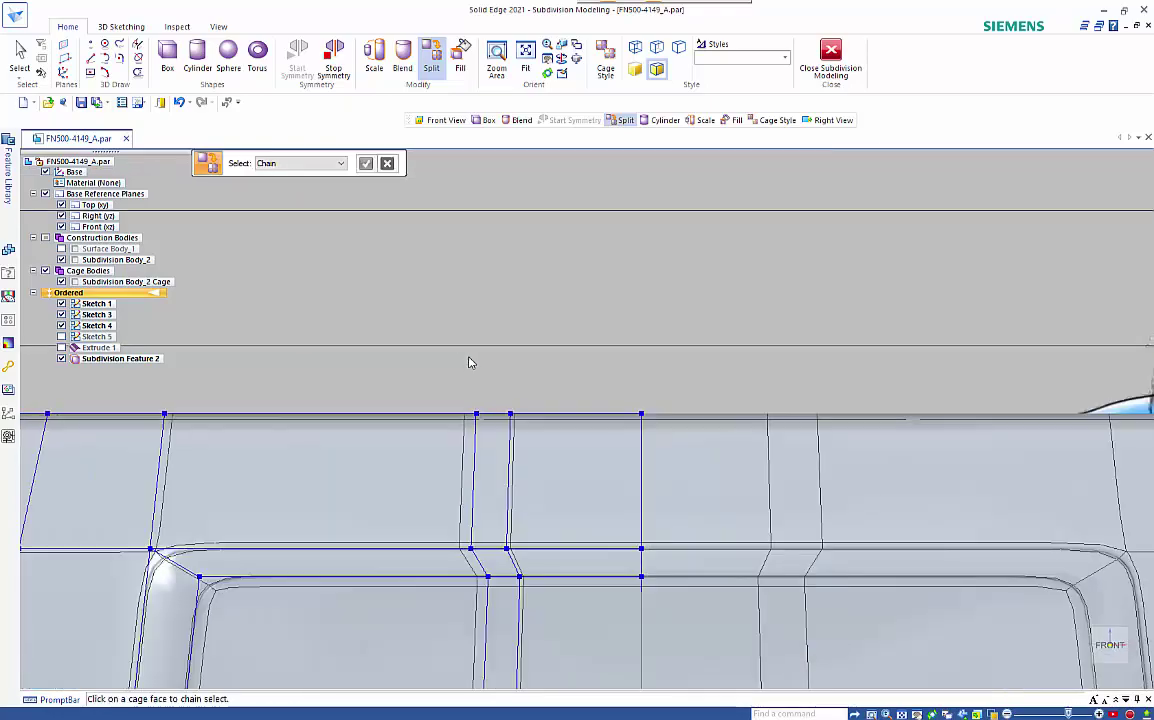
scroll(471, 362, "down", 5)
middle_click_drag(469, 477, 425, 577)
scroll(425, 577, "up", 5)
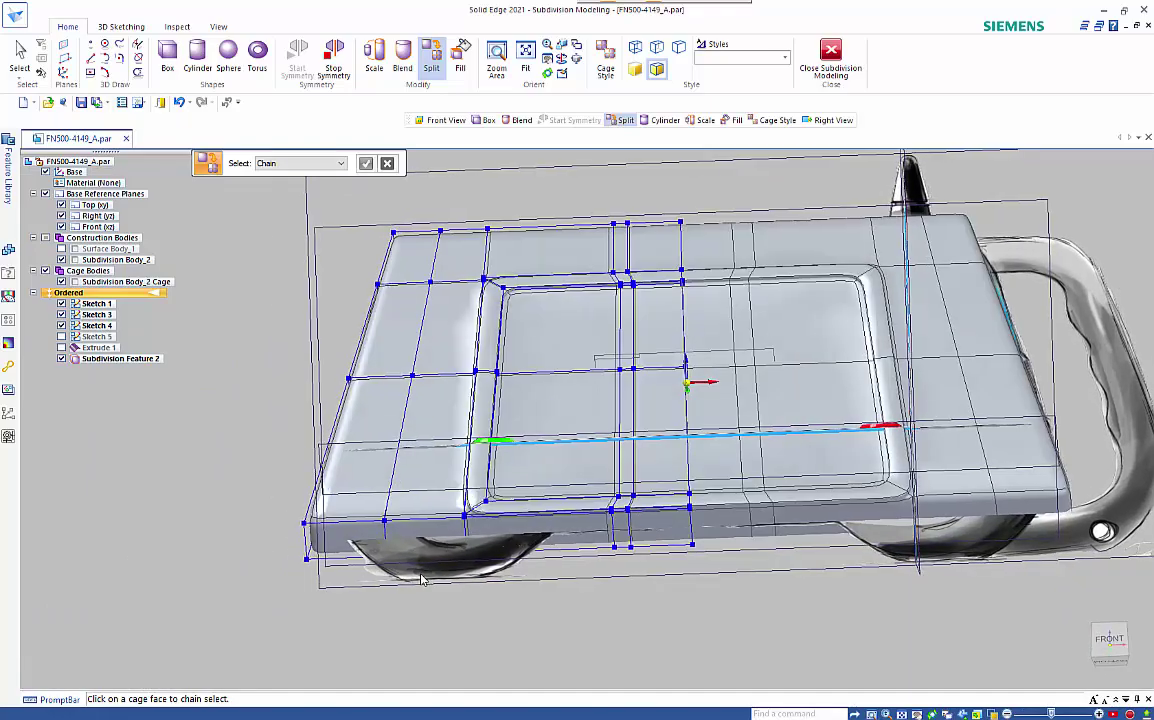
scroll(422, 578, "up", 5)
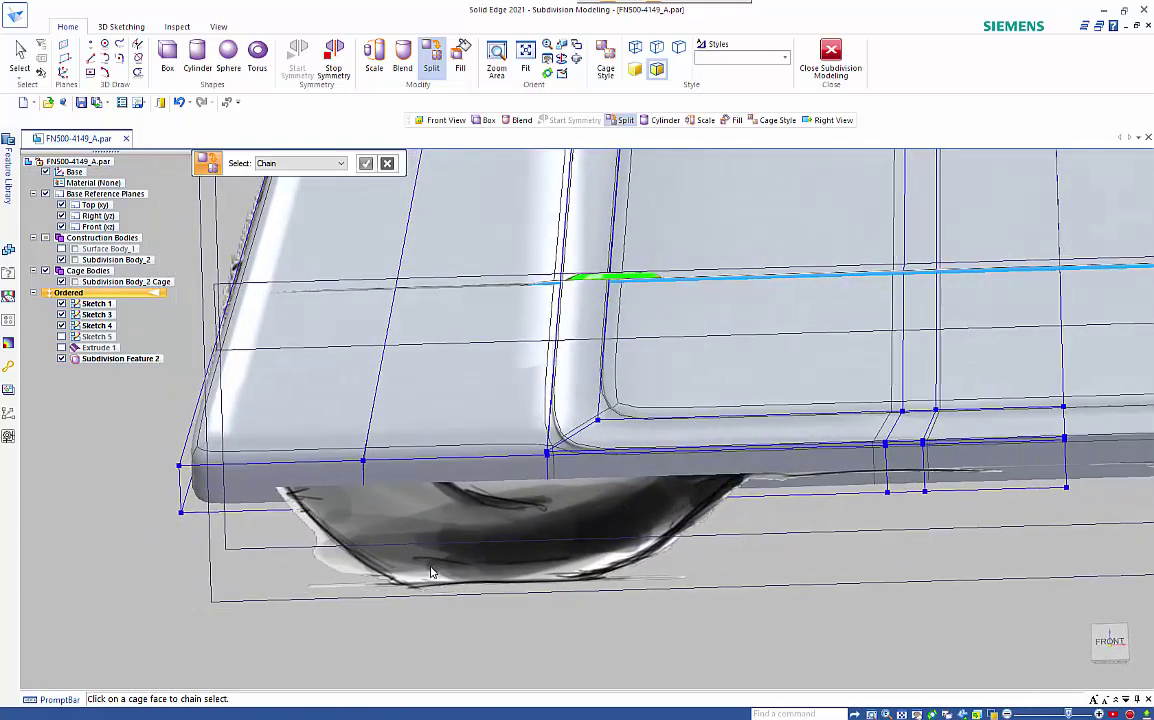
mouse_move(432, 572)
middle_mouse_down()
mouse_move(453, 547)
mouse_move(342, 325)
middle_mouse_up()
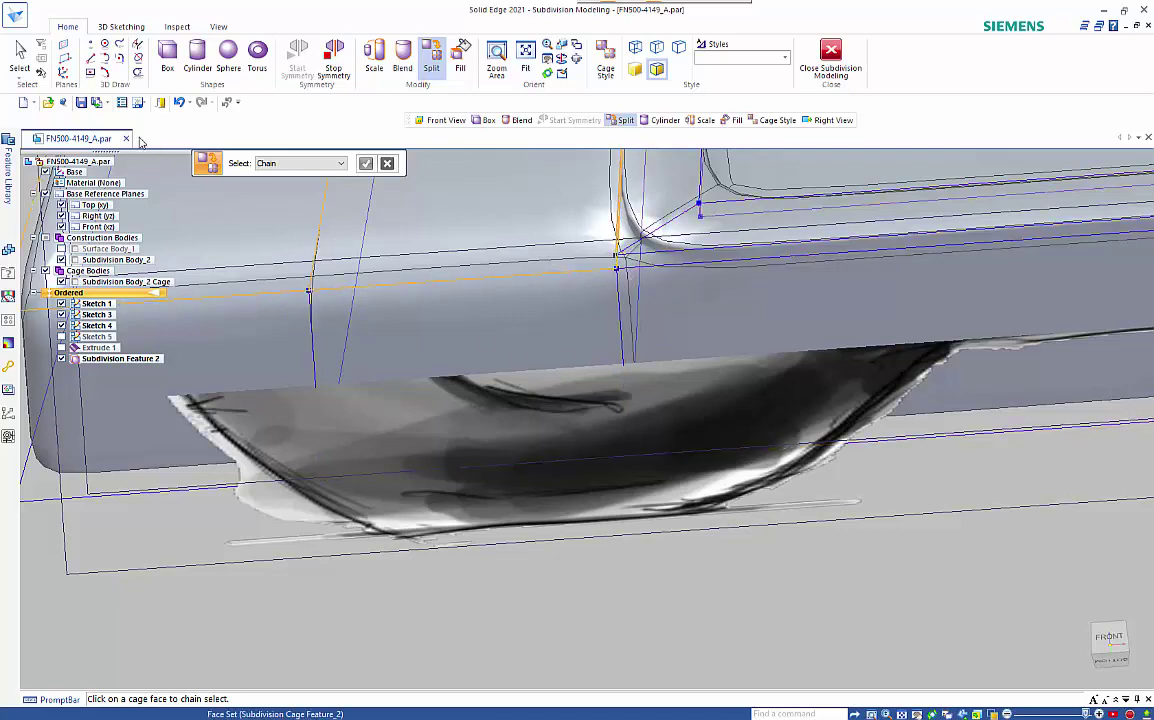
left_click(21, 50)
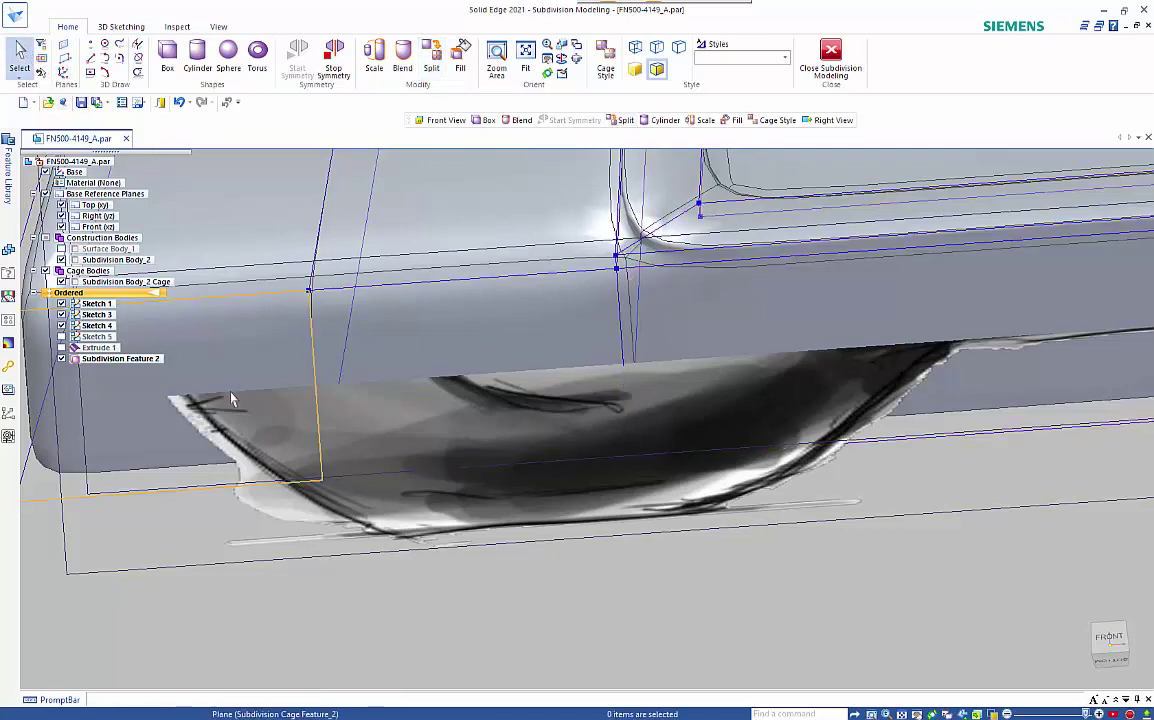
left_click_drag(316, 528, 345, 470)
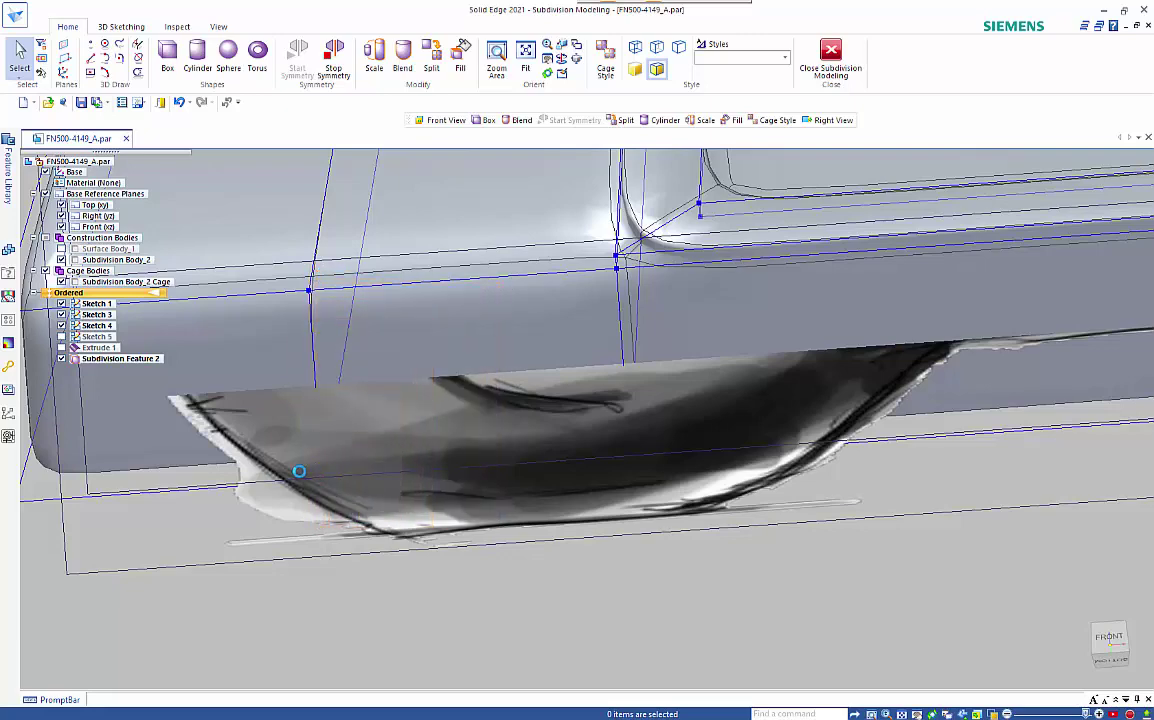
left_click_drag(287, 515, 641, 275)
middle_click_drag(549, 414, 399, 368)
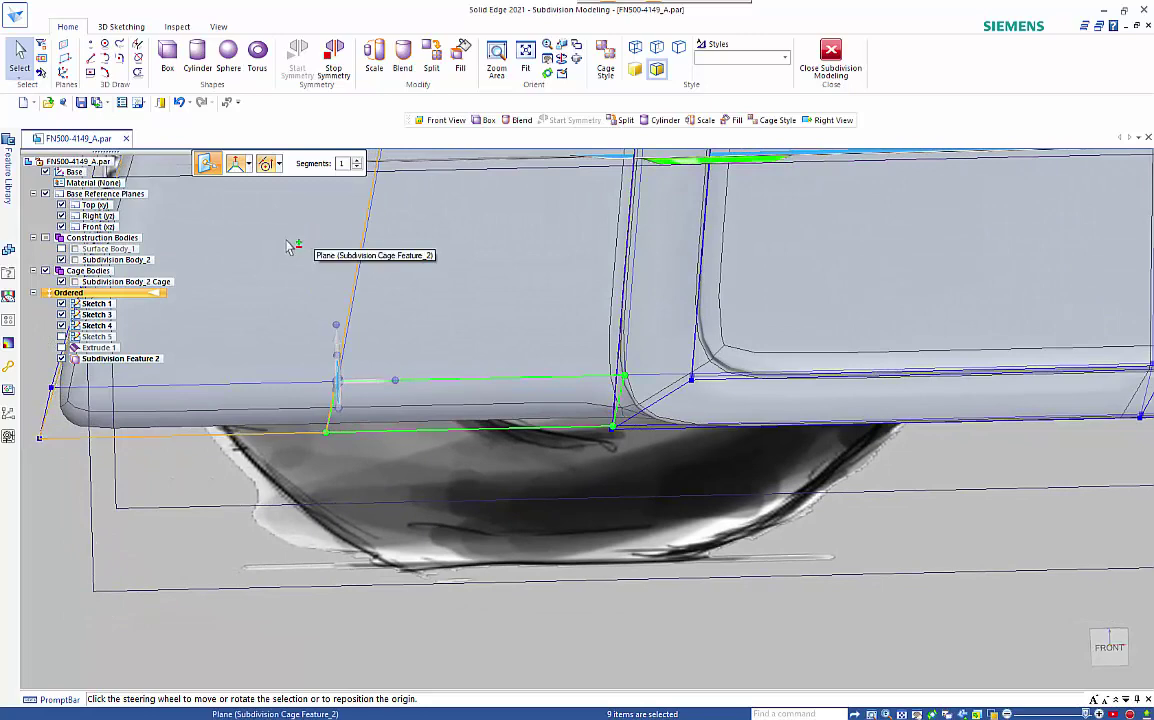
left_click(250, 164)
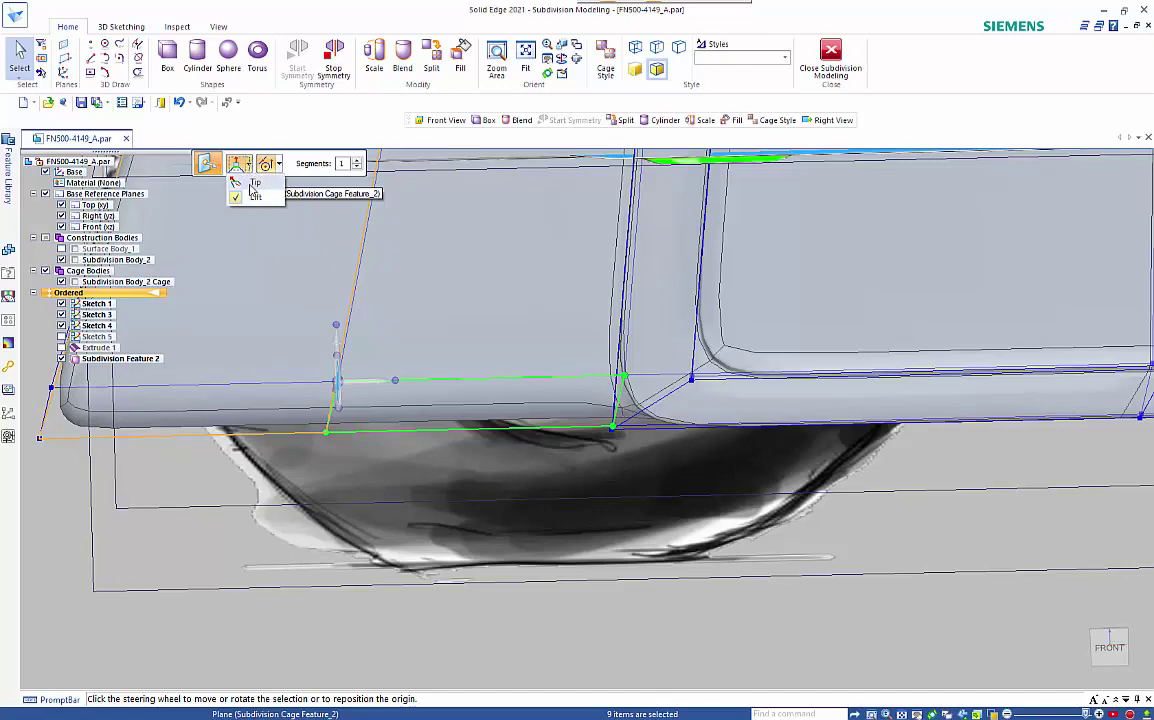
left_click(252, 182)
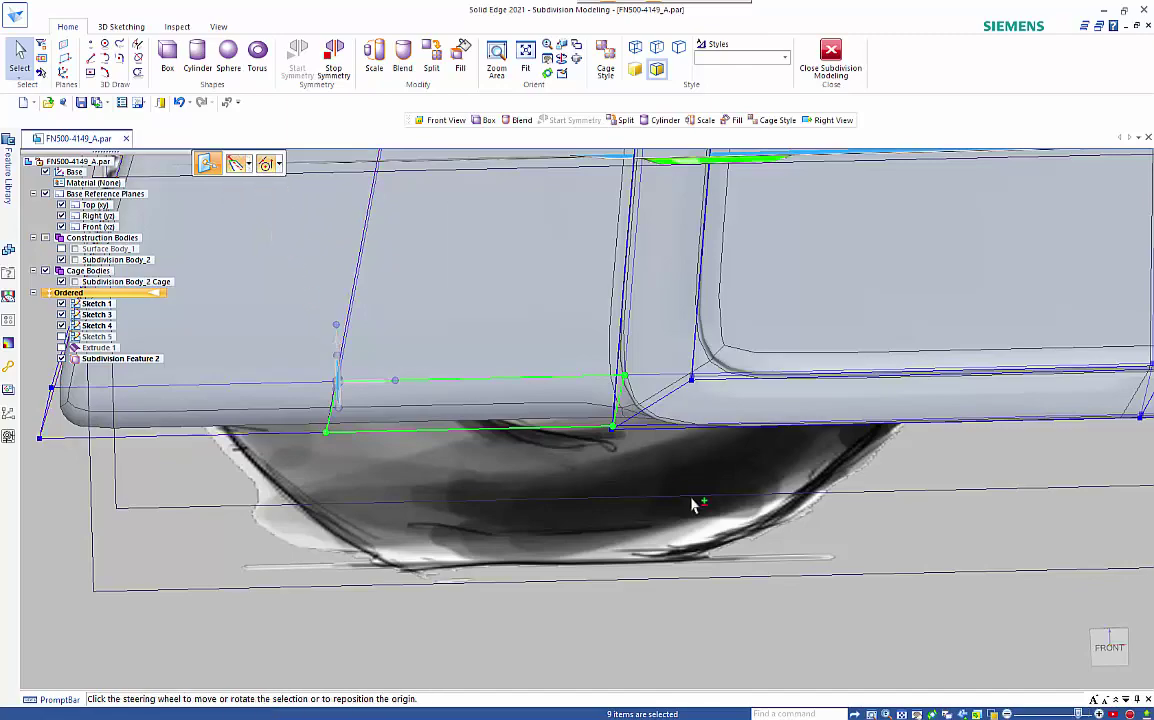
- From the front view, move the selected underside faces straight down by 30 mm to form the foot
left_click(1094, 637)
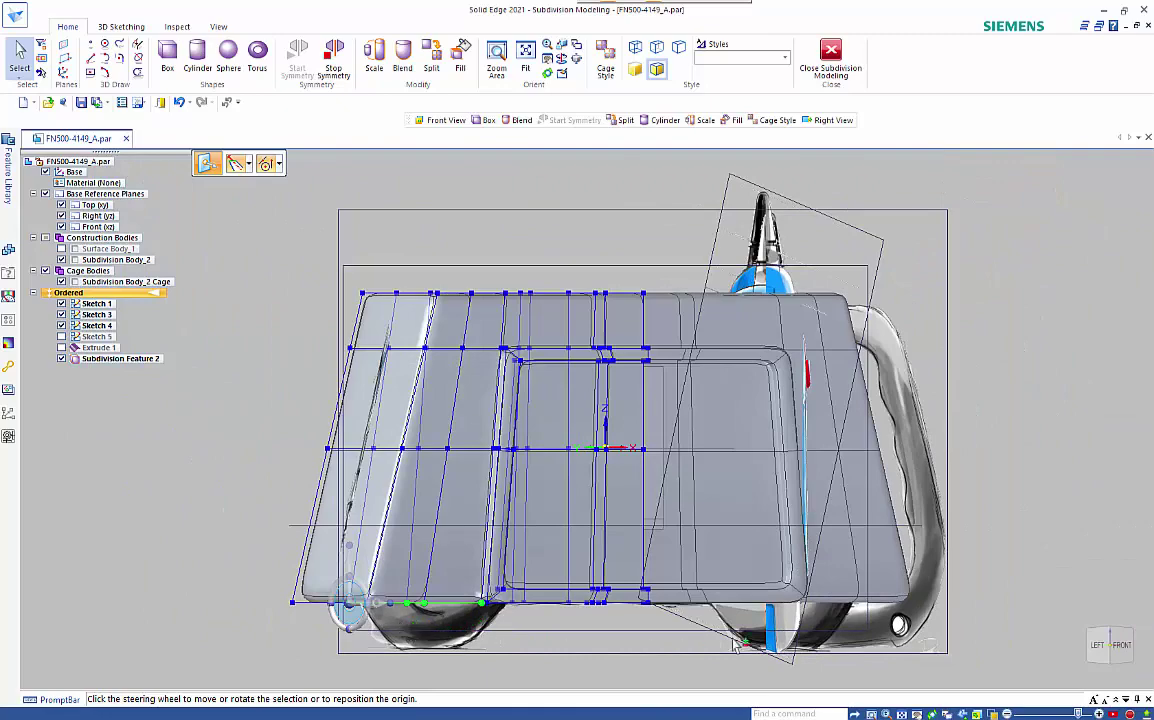
left_click(1121, 647)
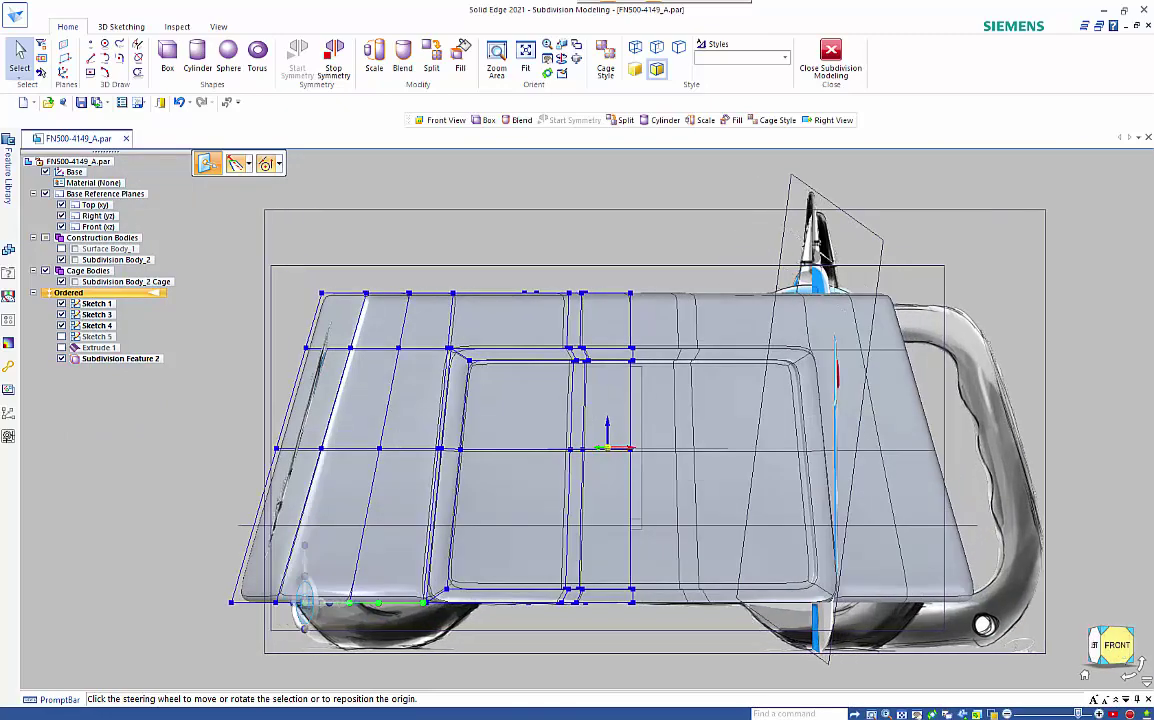
left_click(302, 568)
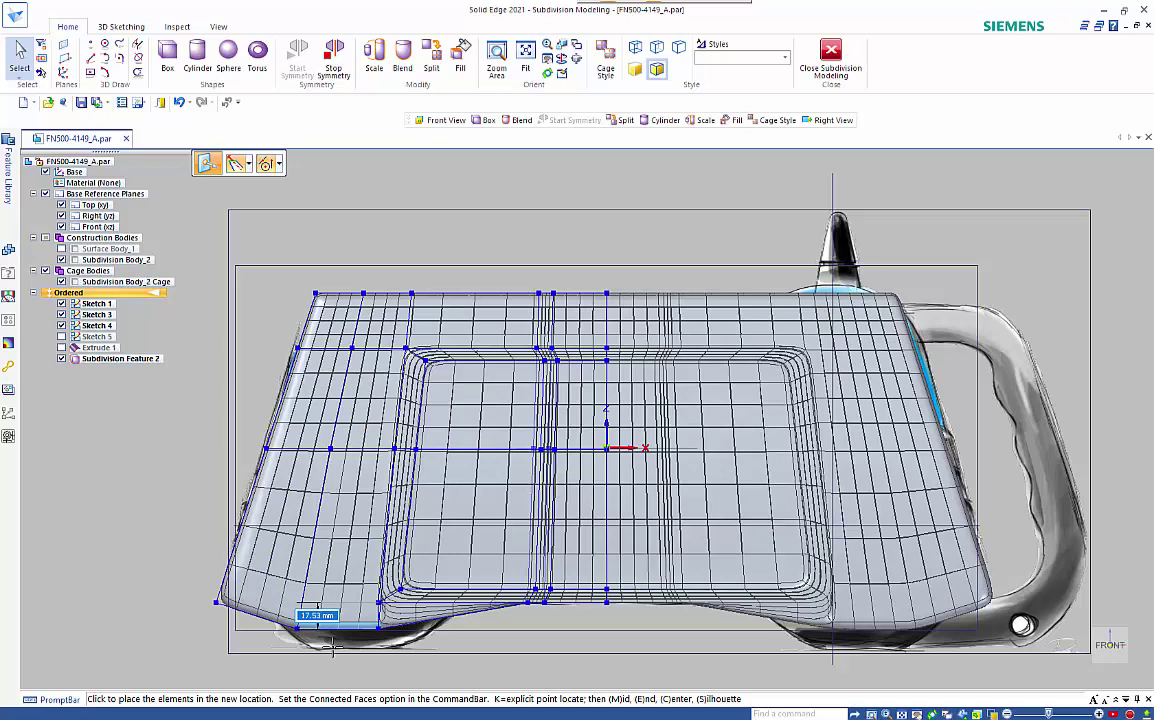
left_click_drag(333, 646, 332, 646)
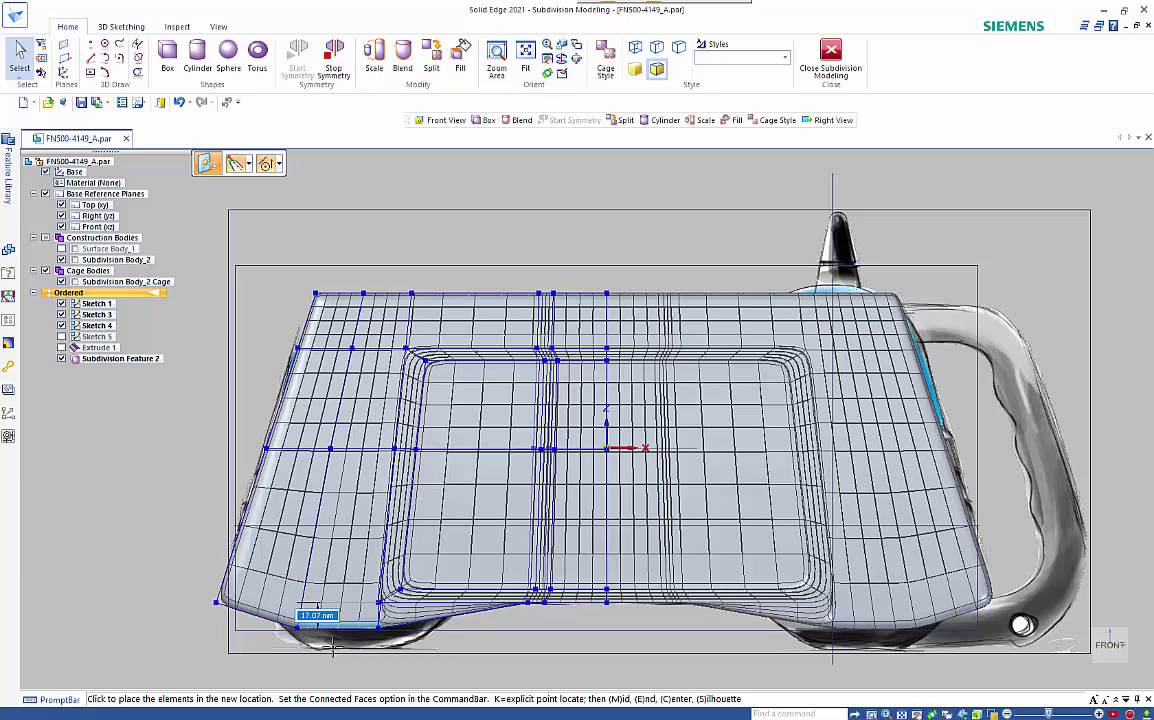
type("30")
key("Return")
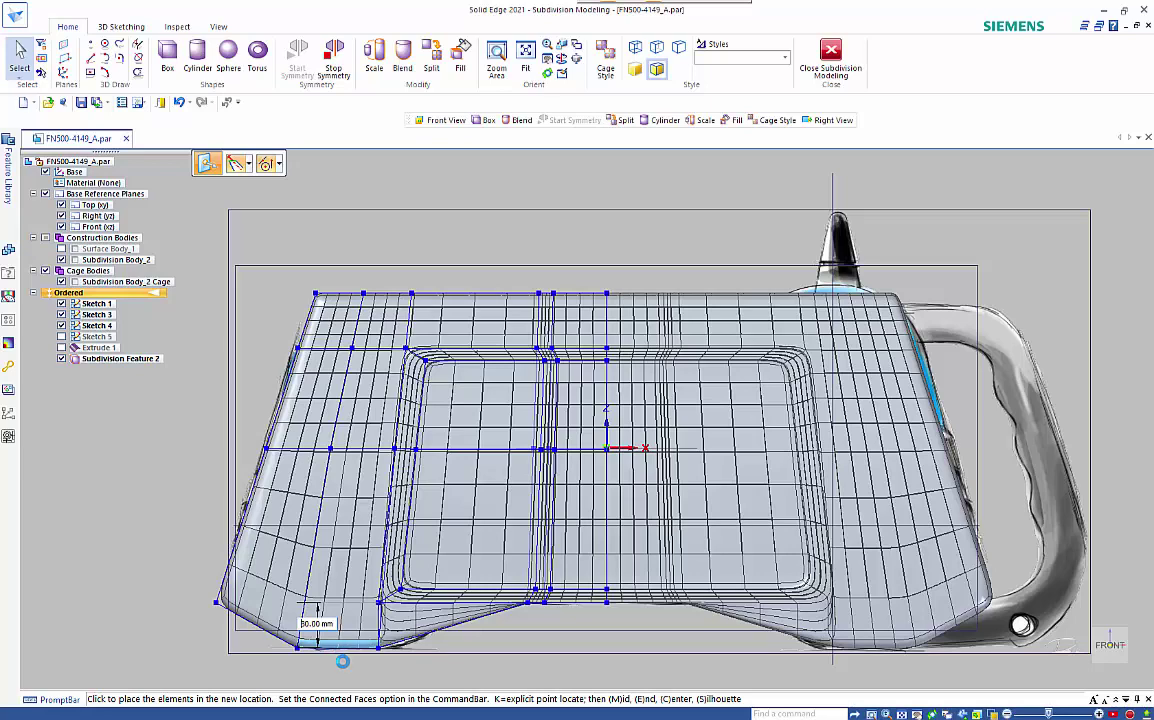
left_click(342, 661)
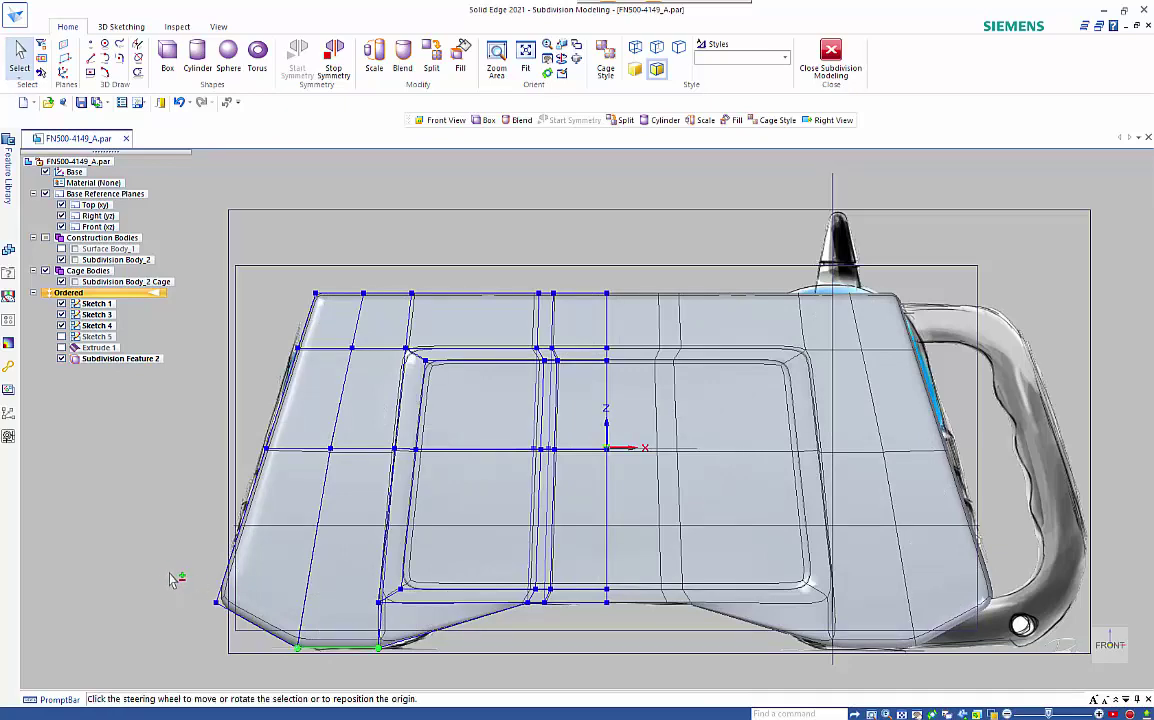
left_click(182, 582)
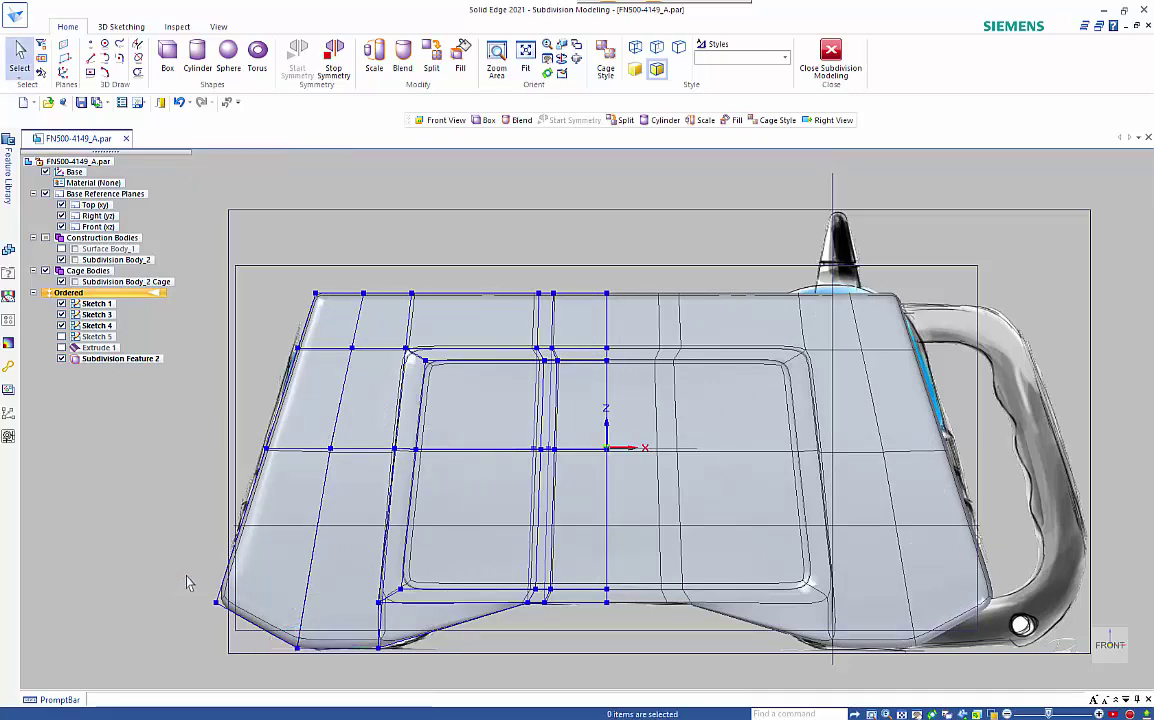
- Move the cage's lower outer corner points about 42 mm upward along the slanted side edge to follow the sketched outline
left_click_drag(187, 580, 234, 622)
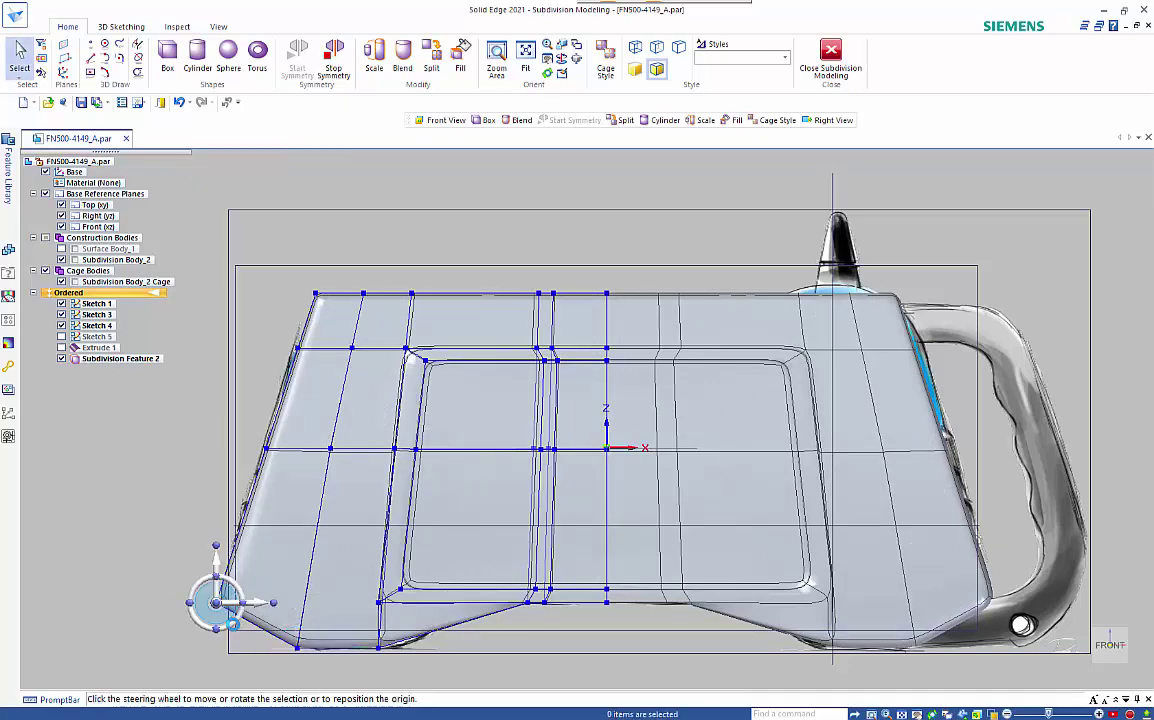
left_click(222, 600)
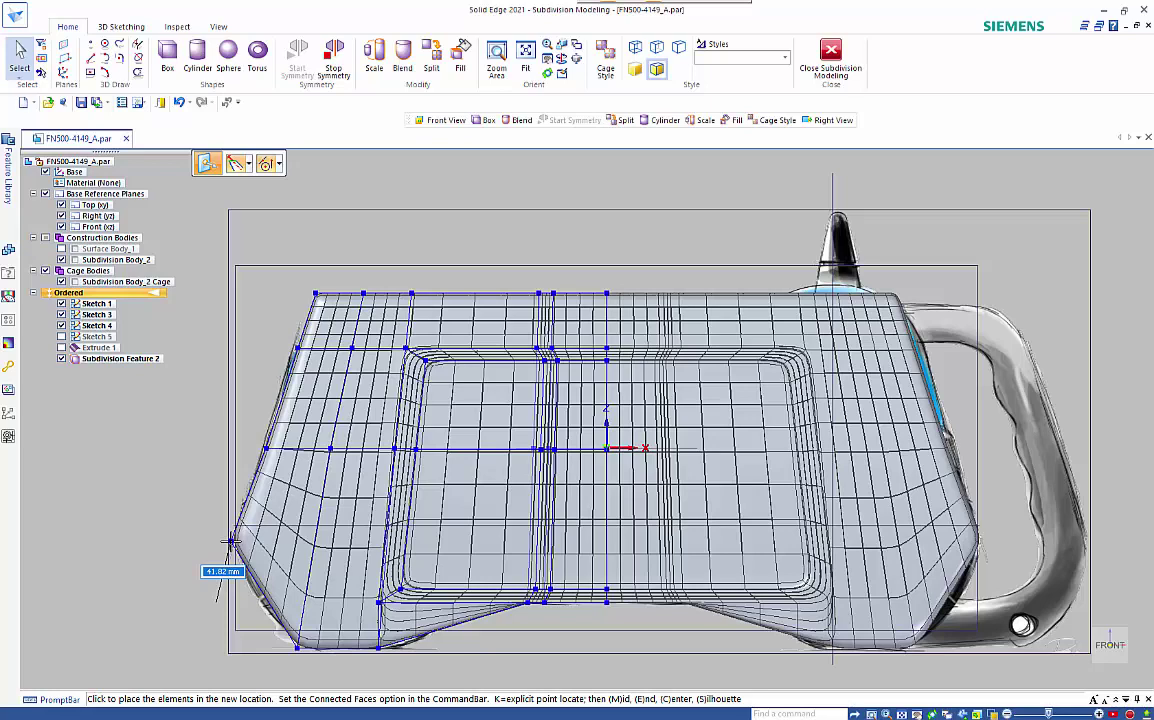
left_click(230, 541)
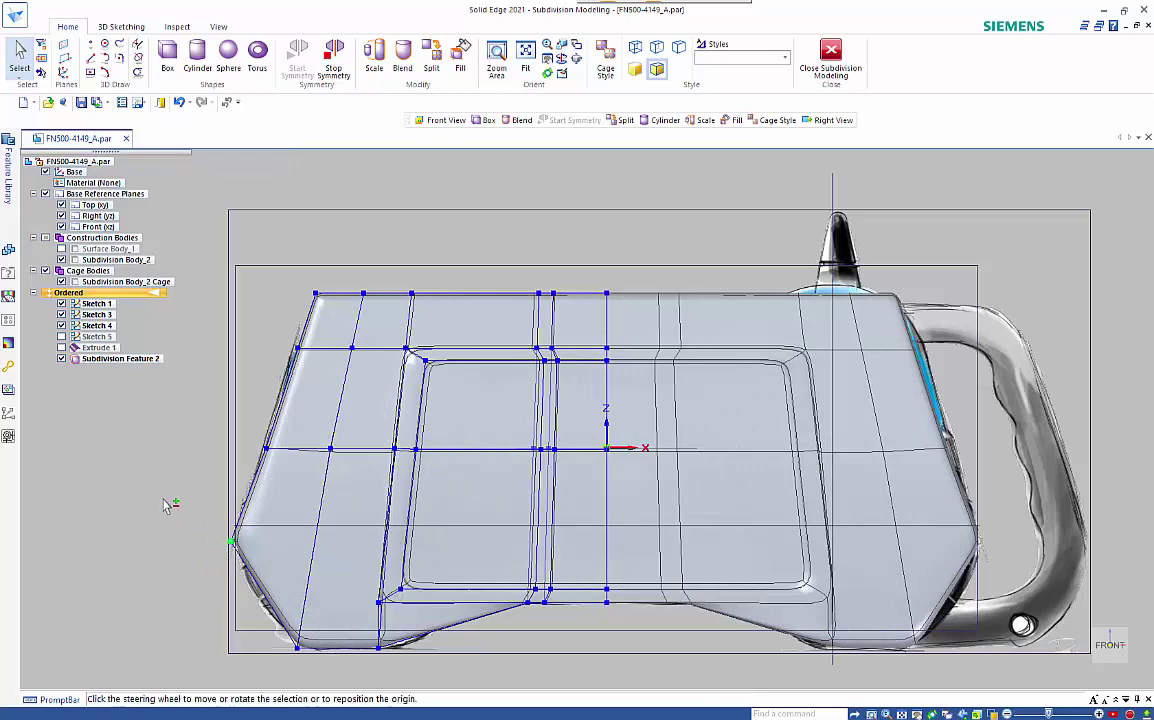
key("Escape")
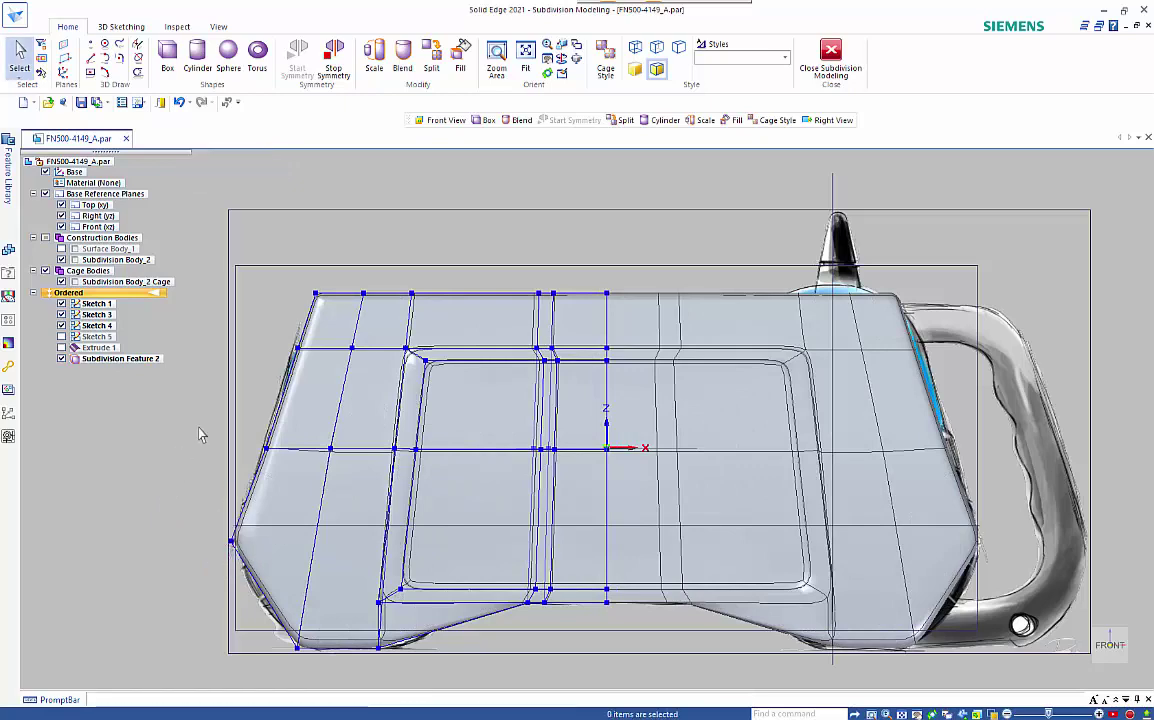
- Set the blend value of the cage's upper, side and lower outer corner points to 3 for the smoothest rounding
right_click(289, 279)
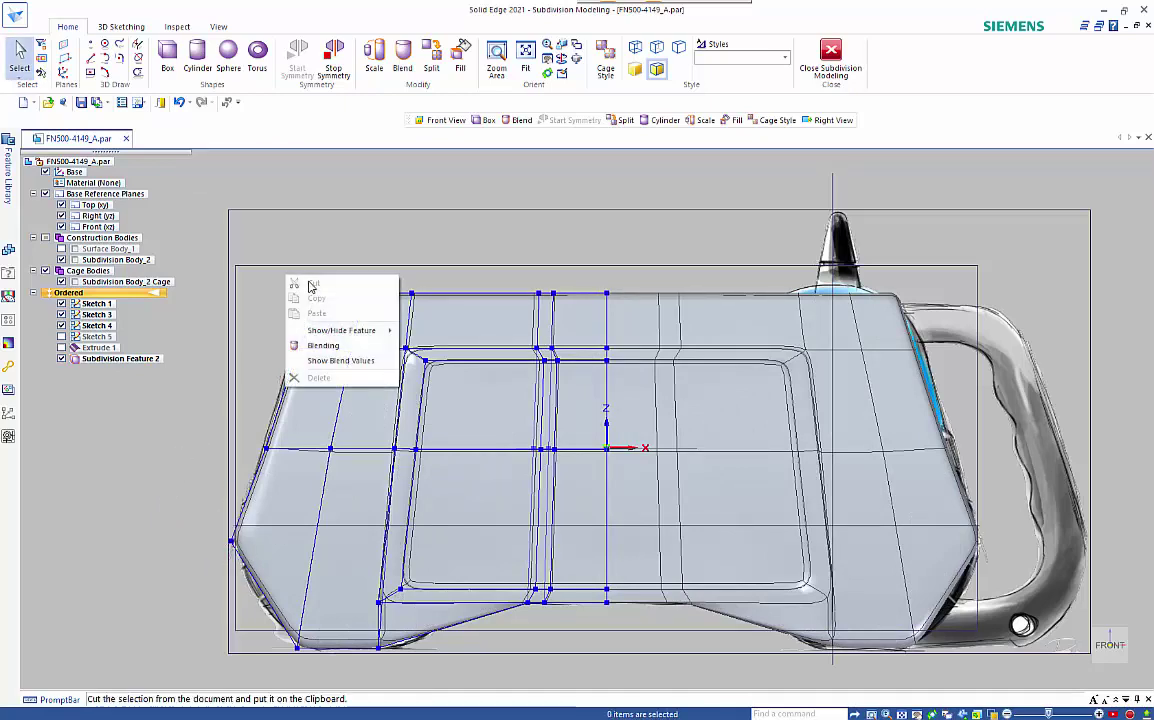
left_click(301, 344)
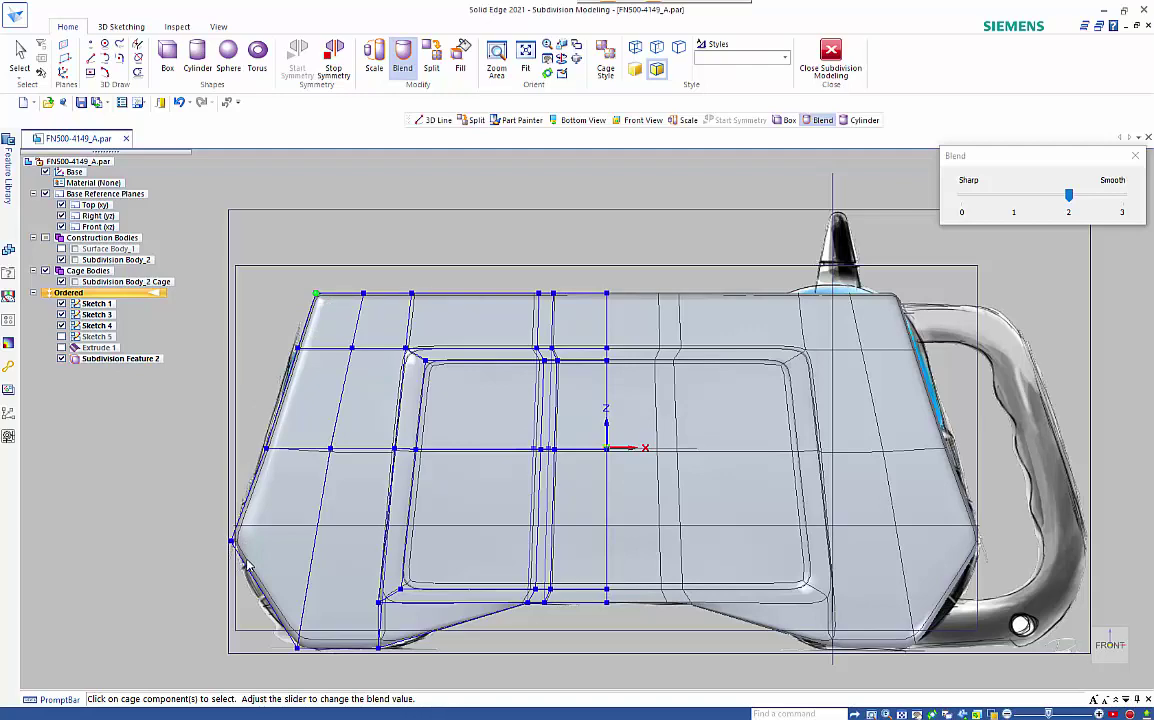
left_click_drag(246, 525, 214, 561)
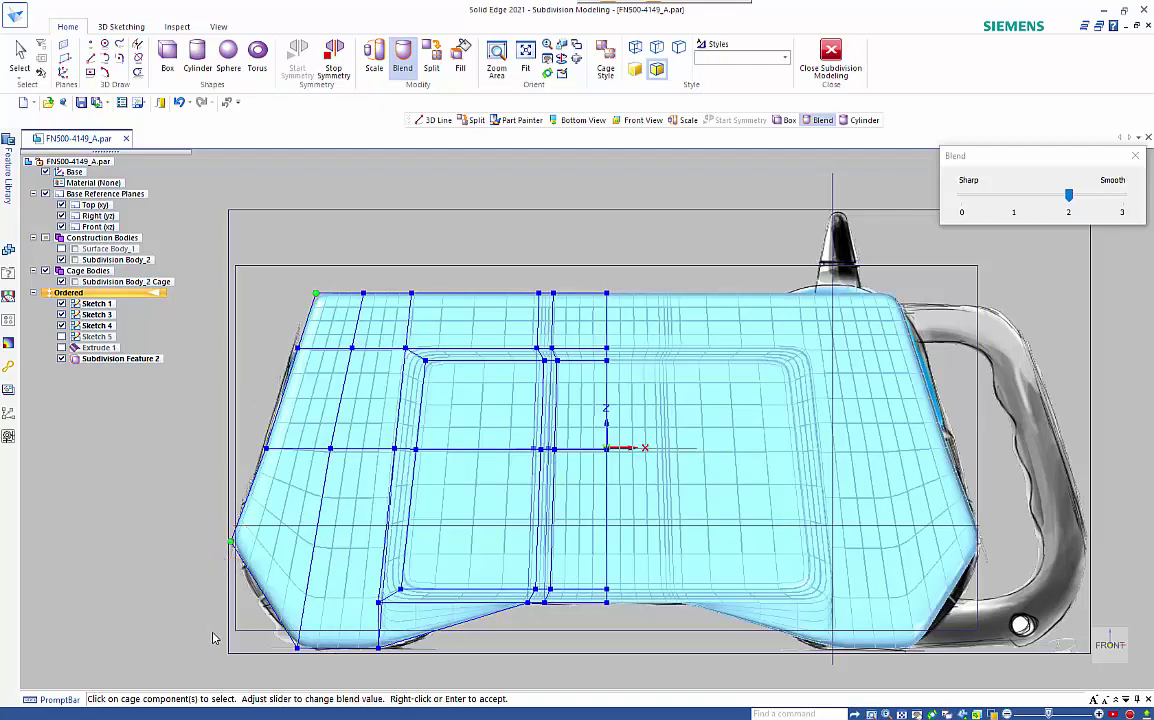
left_click(297, 646, "ctrl")
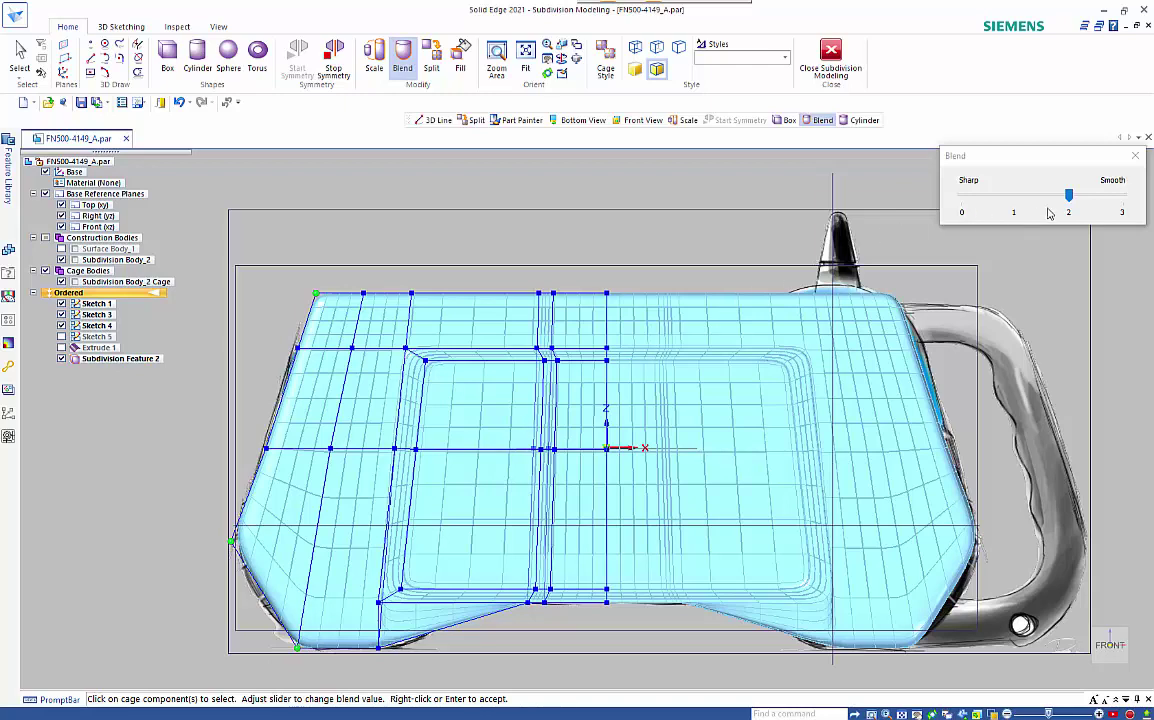
left_click_drag(1069, 197, 1122, 203)
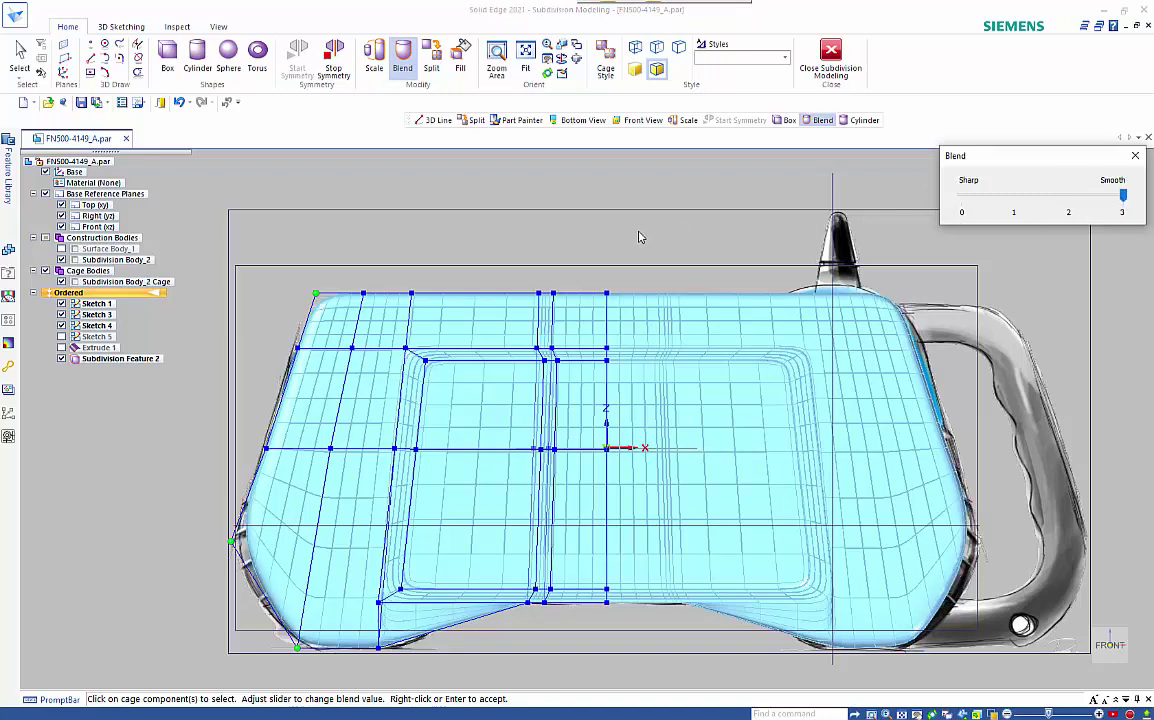
right_click(638, 237)
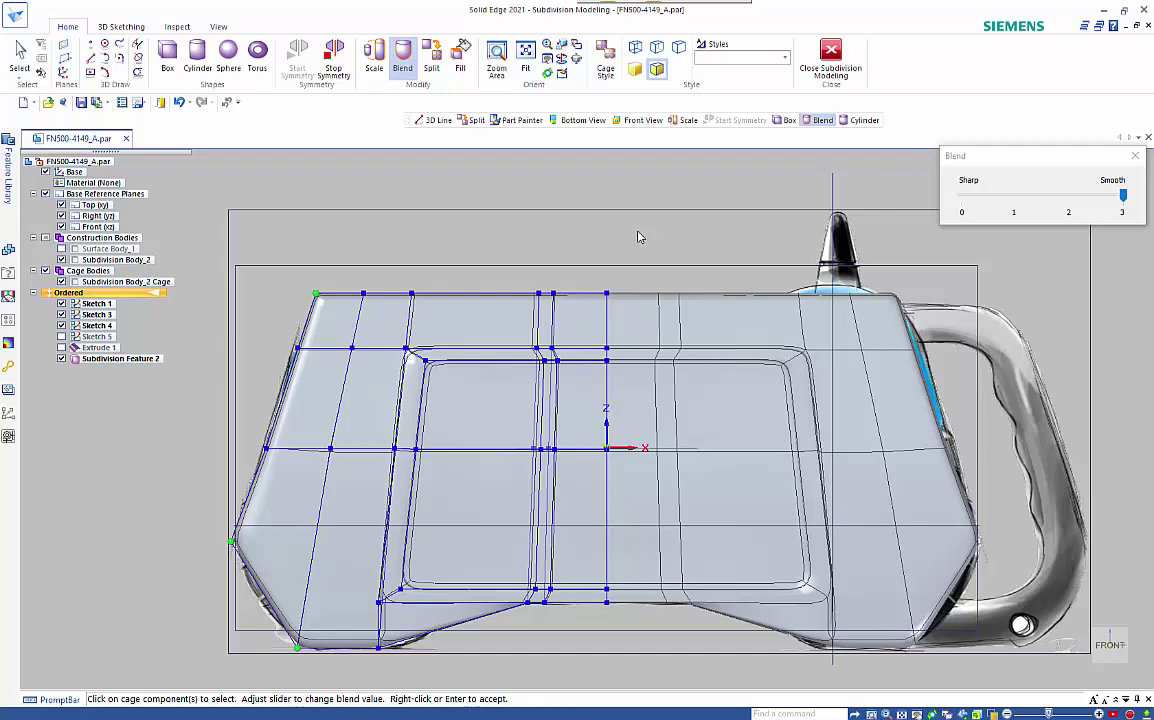
right_click(638, 232)
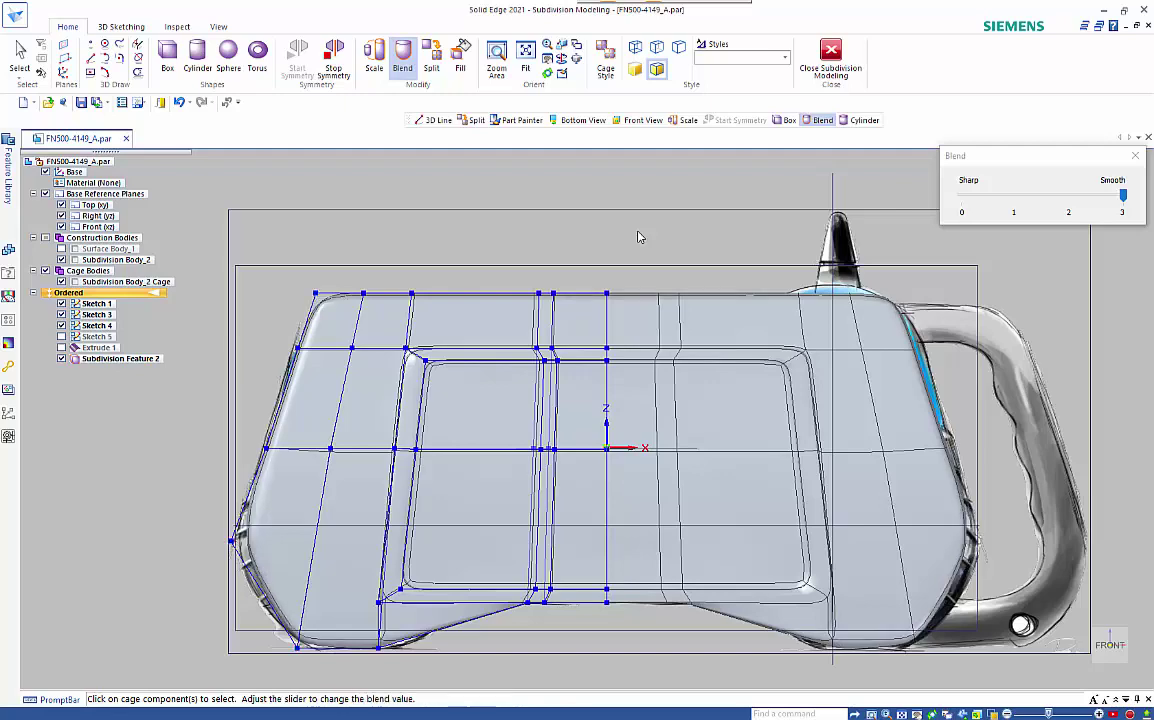
key("Down")
key("Down")
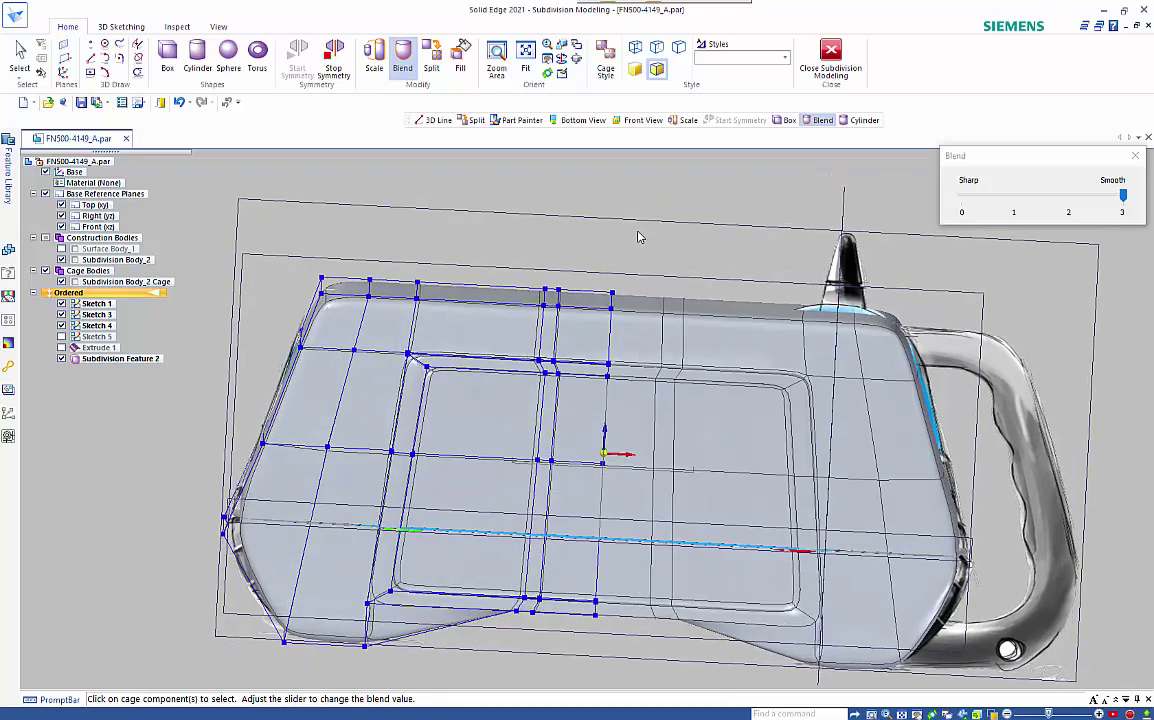
key("Escape")
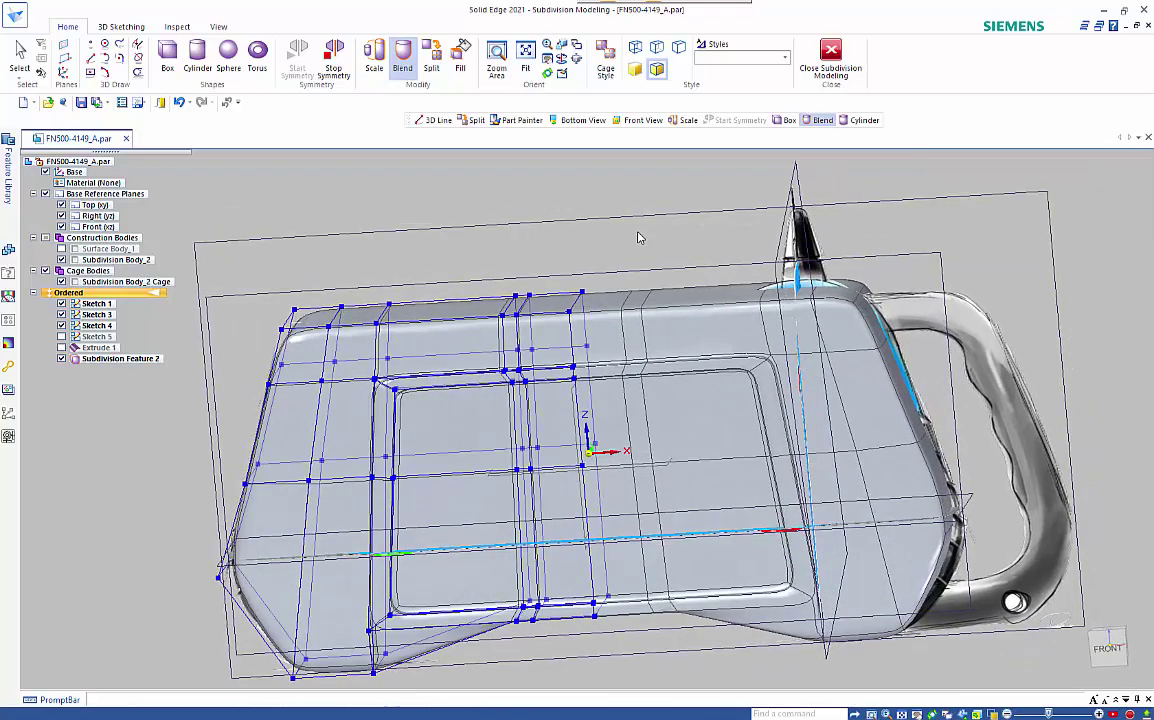
- From the front view, move the top cage face beside the symmetry plane straight down by 10 mm to form the notch
key("Left")
key("Left")
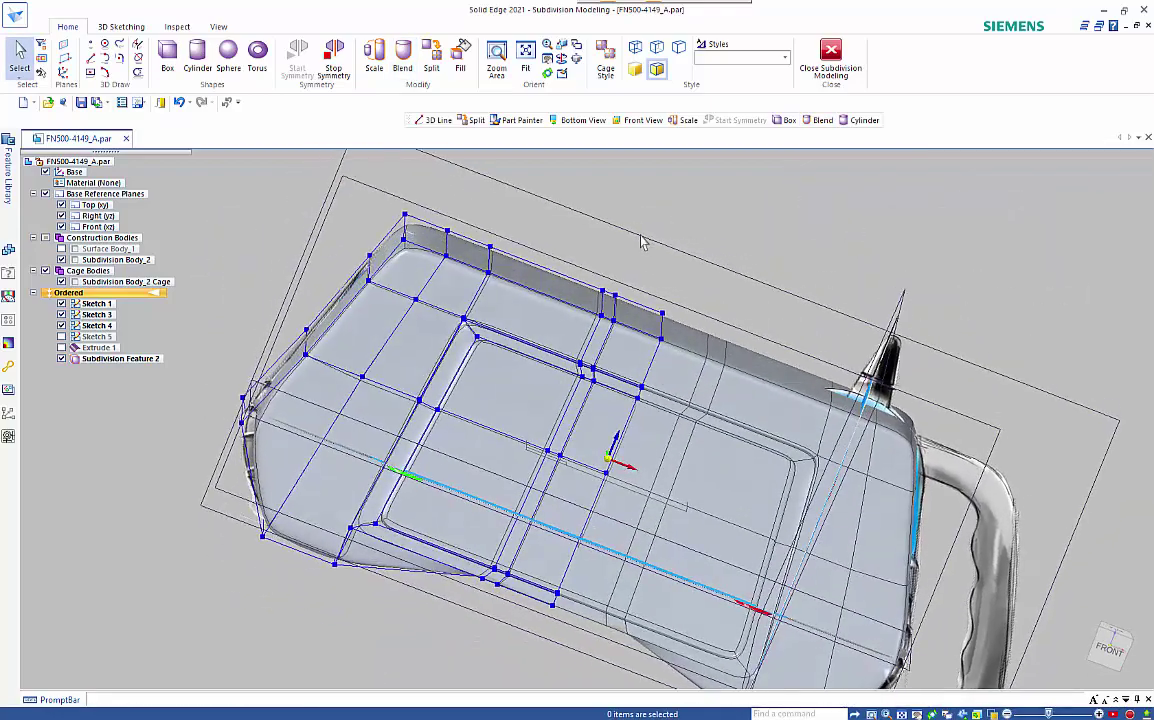
left_click(554, 325)
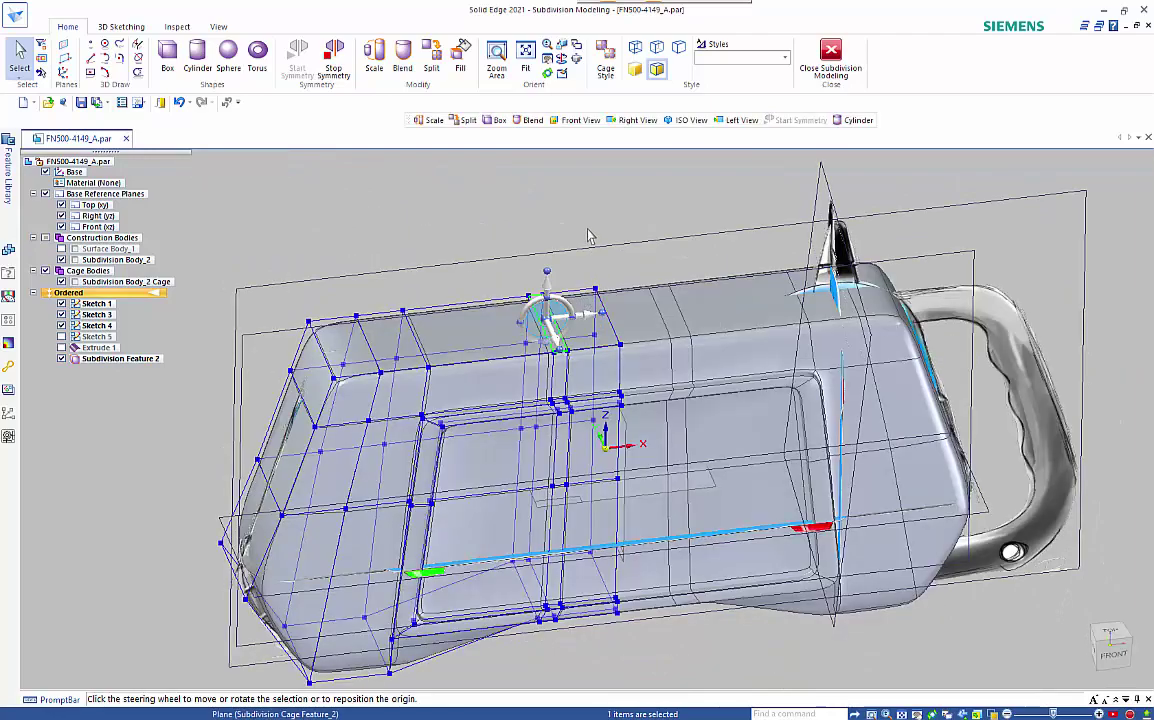
key("Up")
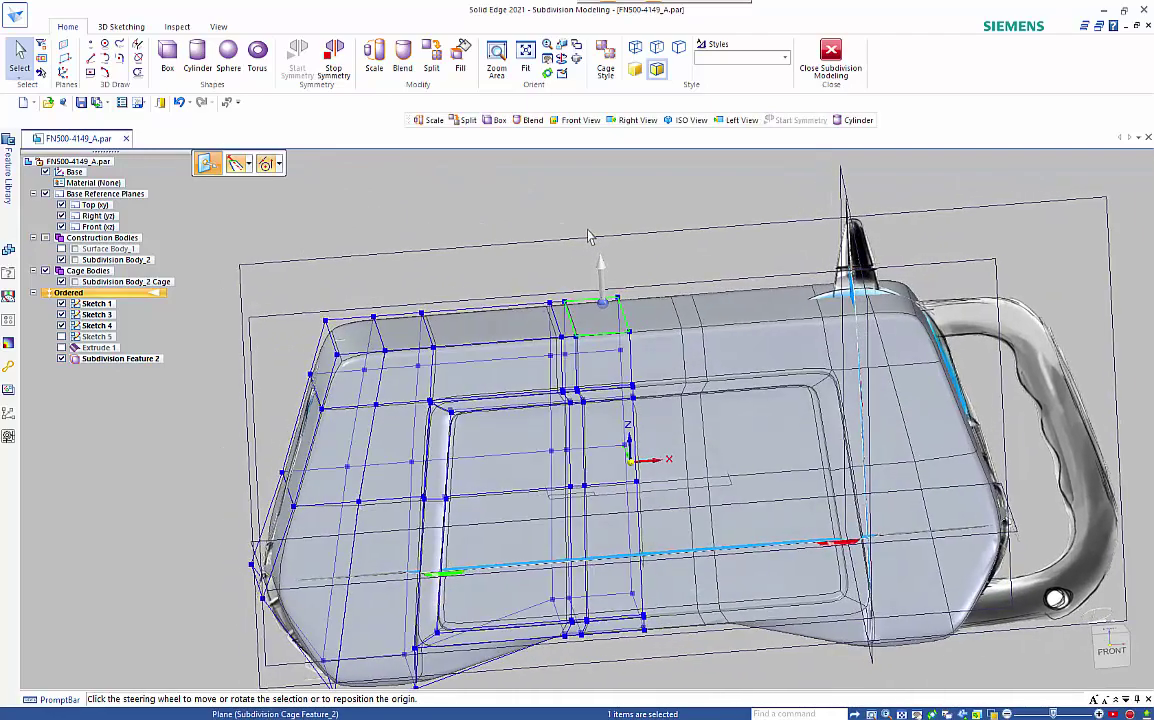
key("ctrl+f")
scroll(599, 264, "up", 5)
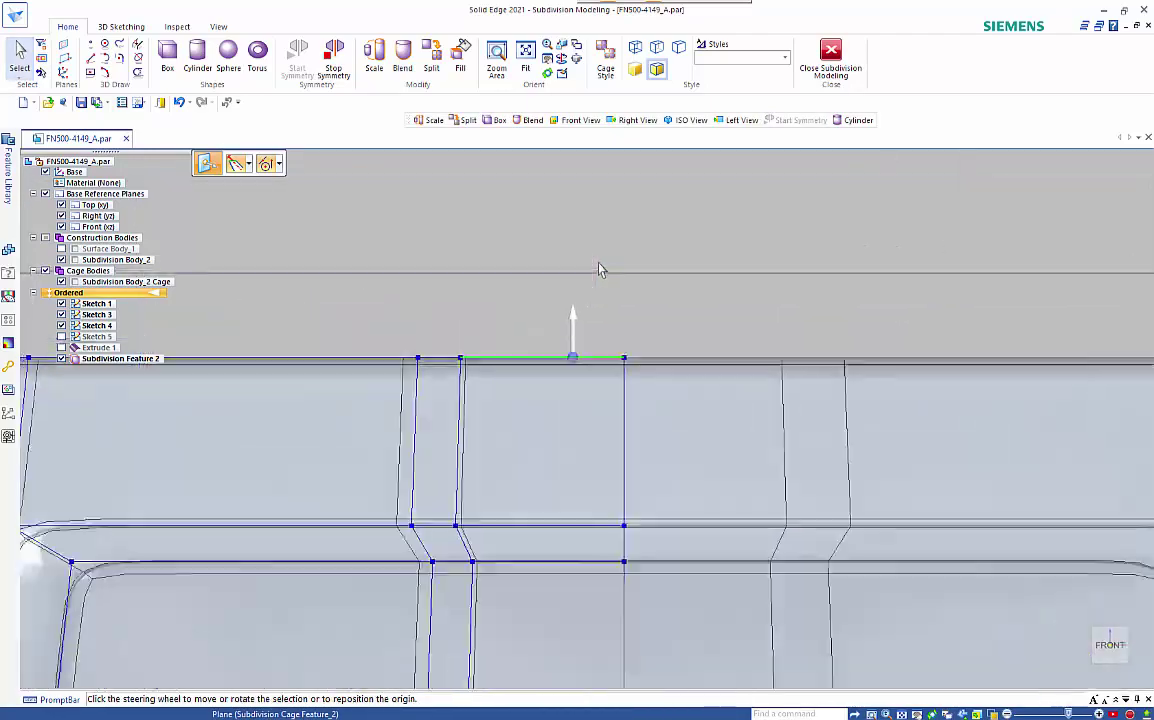
left_click(565, 358)
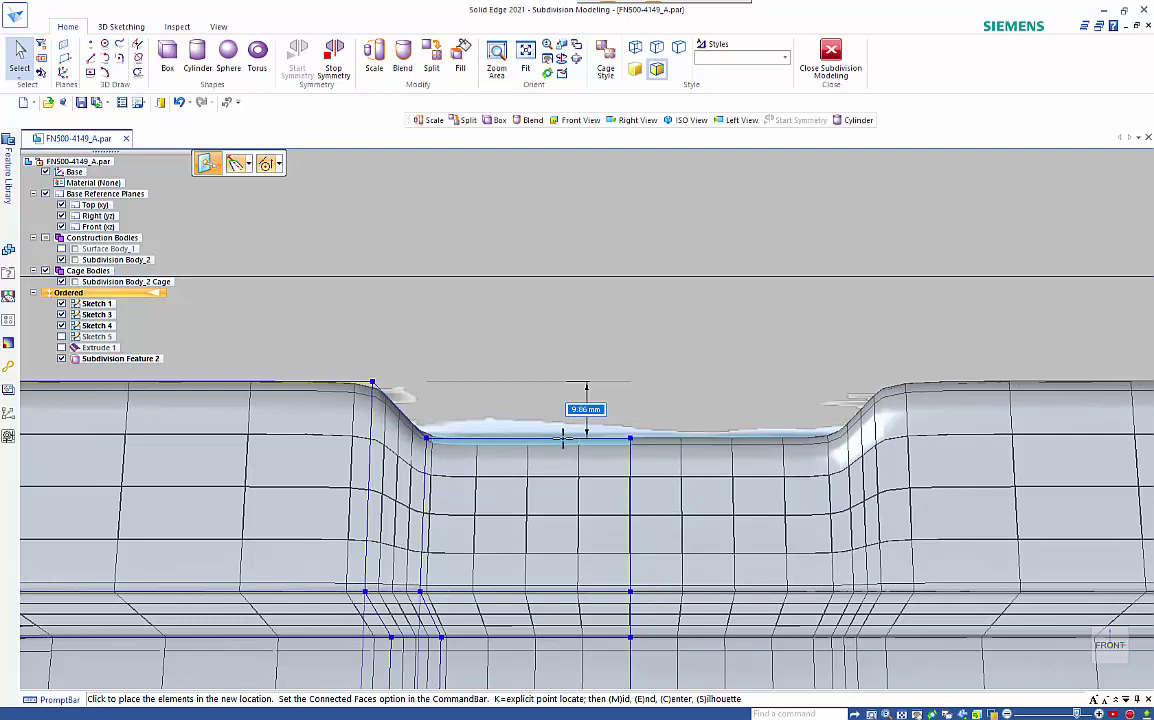
type("10")
key("Return")
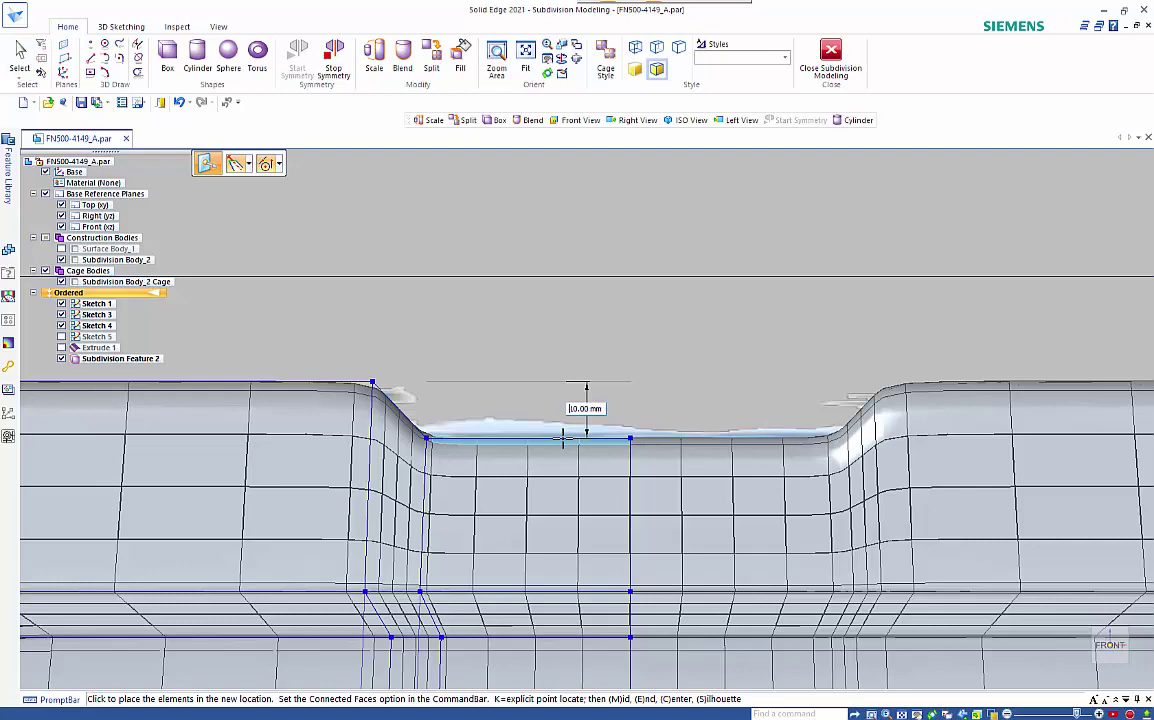
left_click(563, 438)
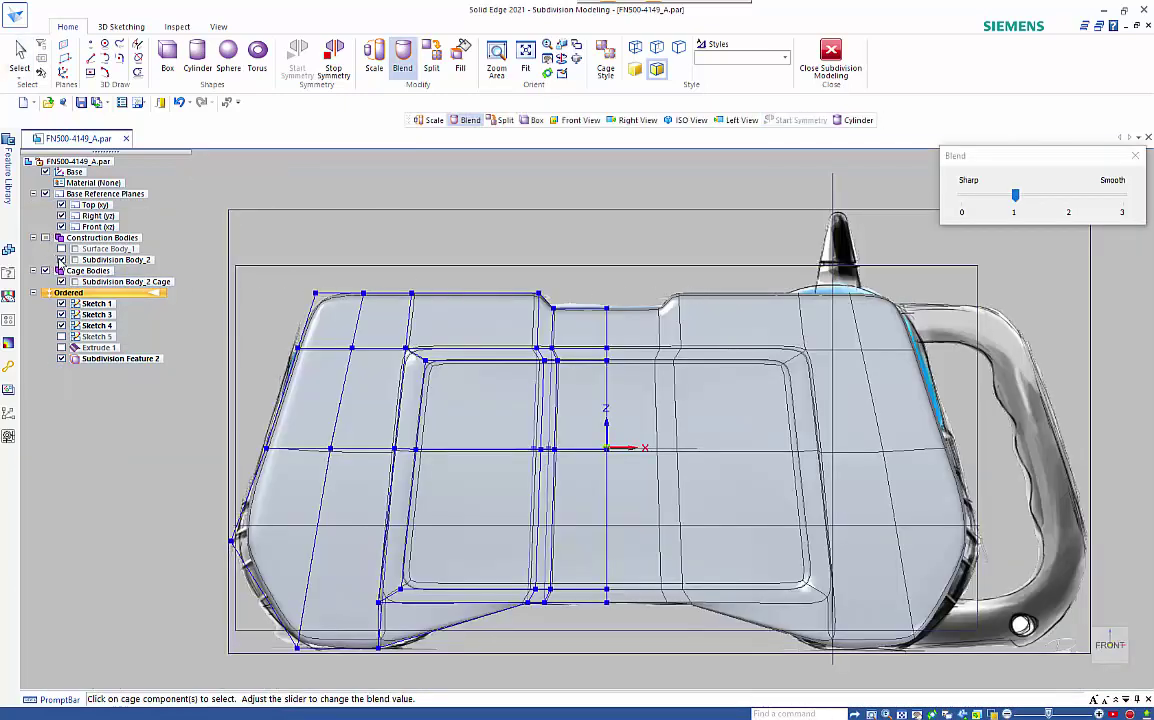
- Hide the subdivision body briefly to compare its cage with the concept sketch image, and show it again
left_click(61, 260)
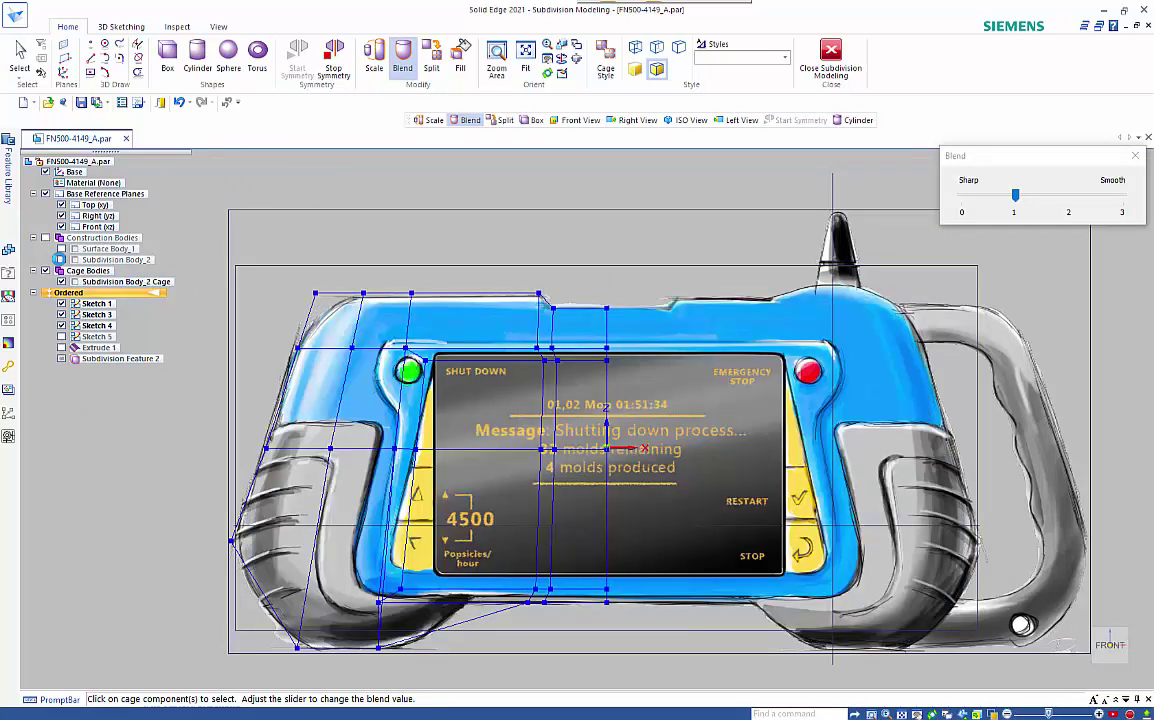
left_click(61, 260)
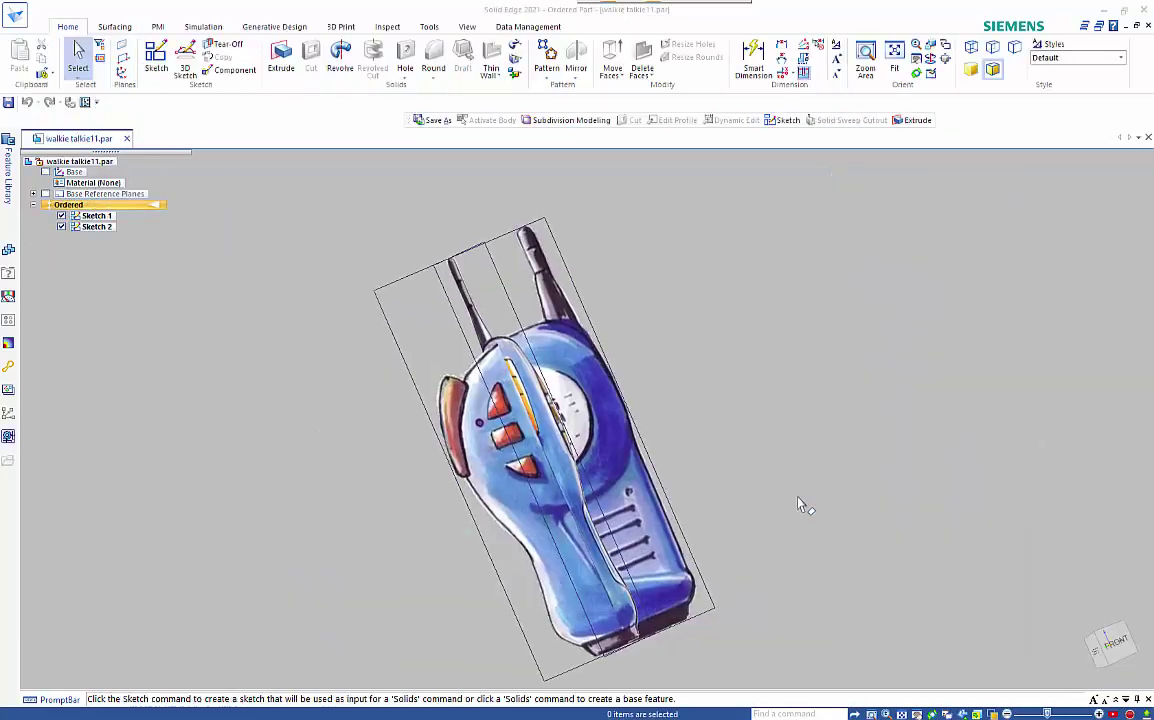
- Start a subdivision modeling session in the walkie talkie part that contains the two sketch images
middle_click_drag(801, 505, 313, 233)
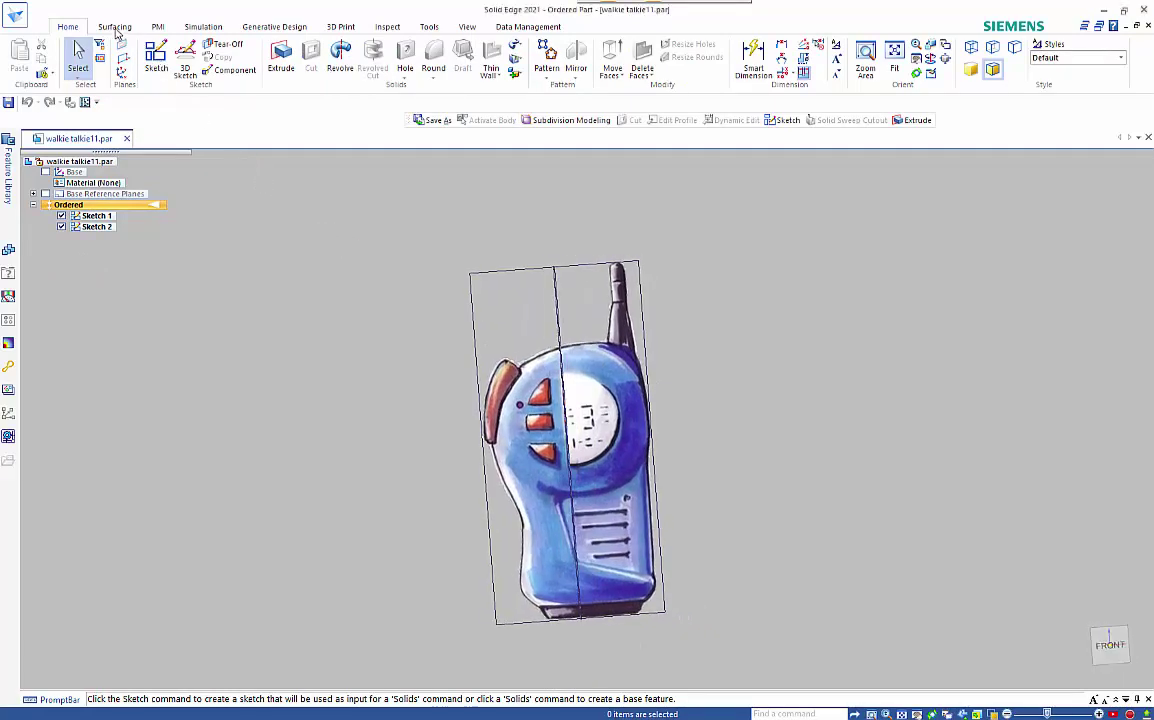
left_click(116, 30)
left_click(106, 56)
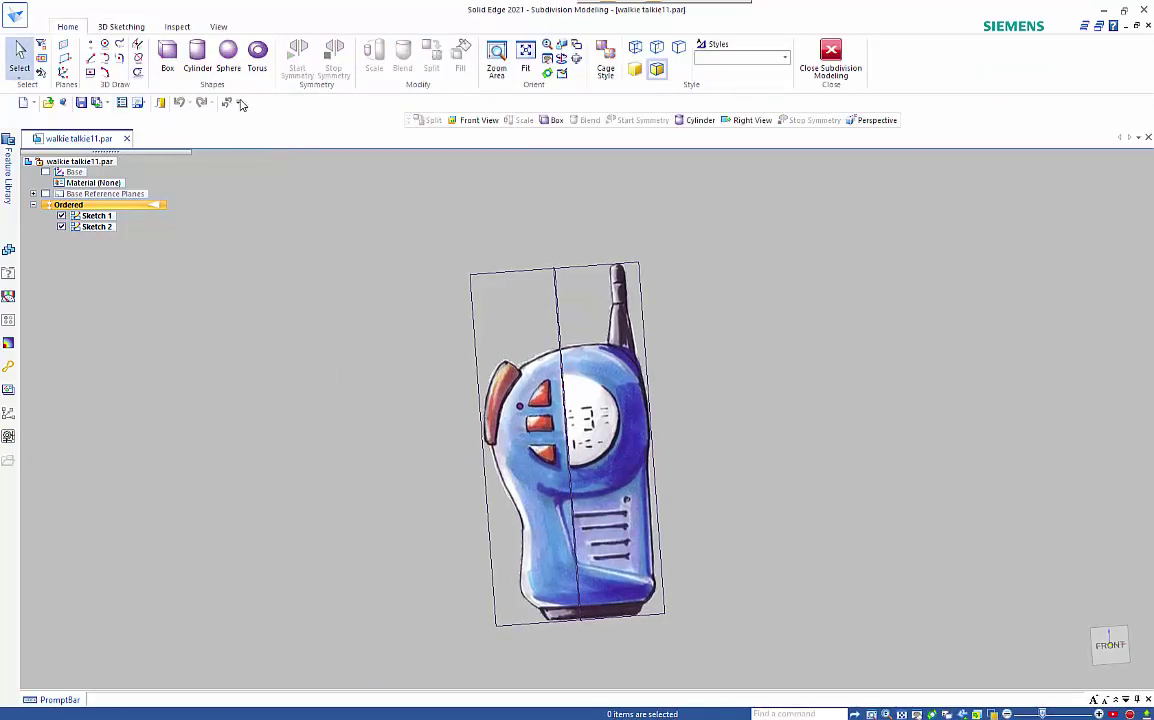
- Create a two-point, symmetric-extent box with one segment per axis over the walkie talkie images, about 58 mm wide, 109 mm high and 30 mm deep
left_click(169, 60)
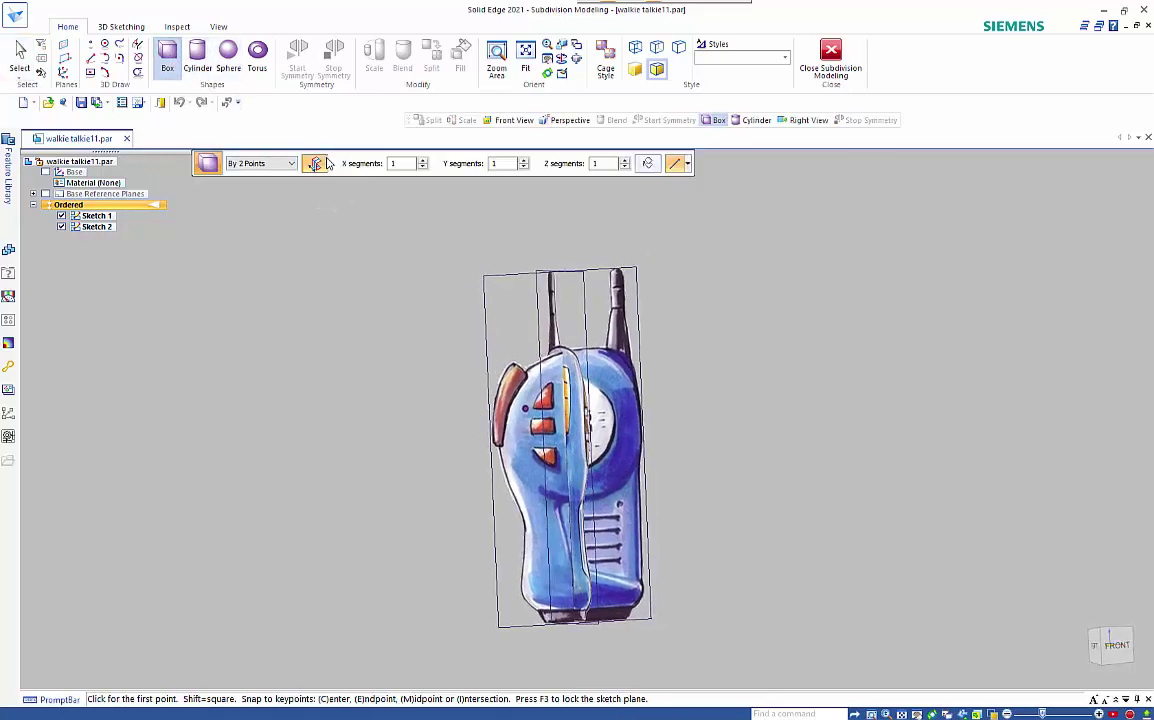
left_click(267, 168)
left_click(269, 194)
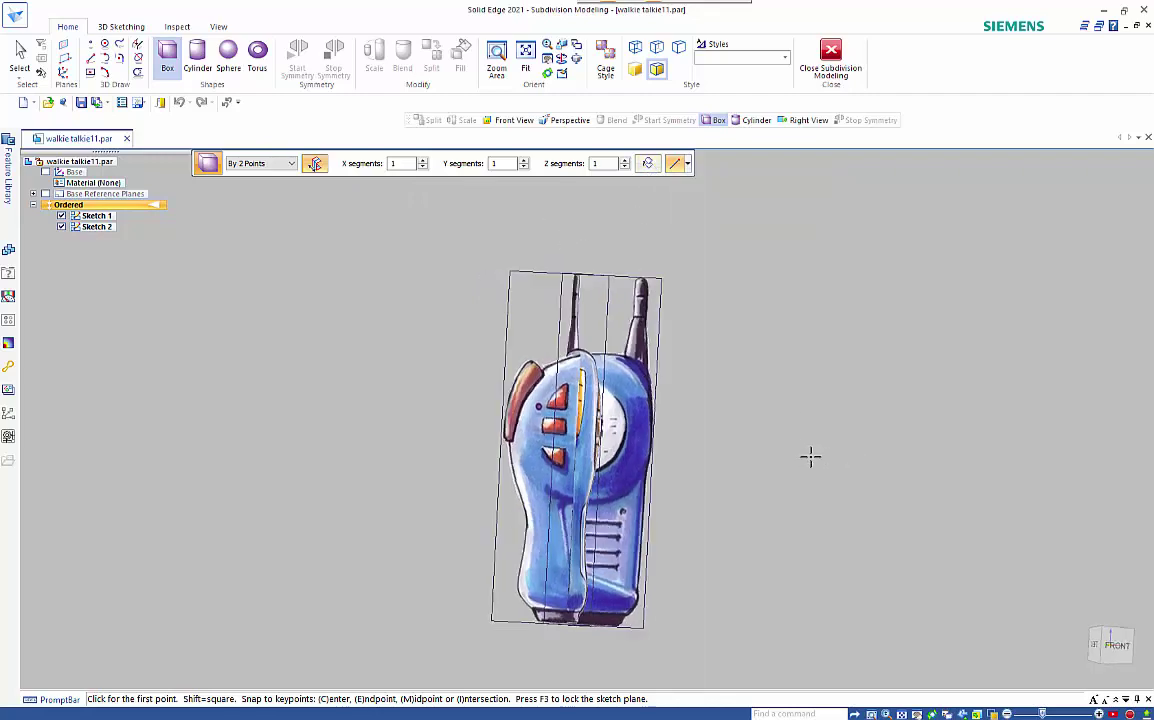
key("ctrl+f")
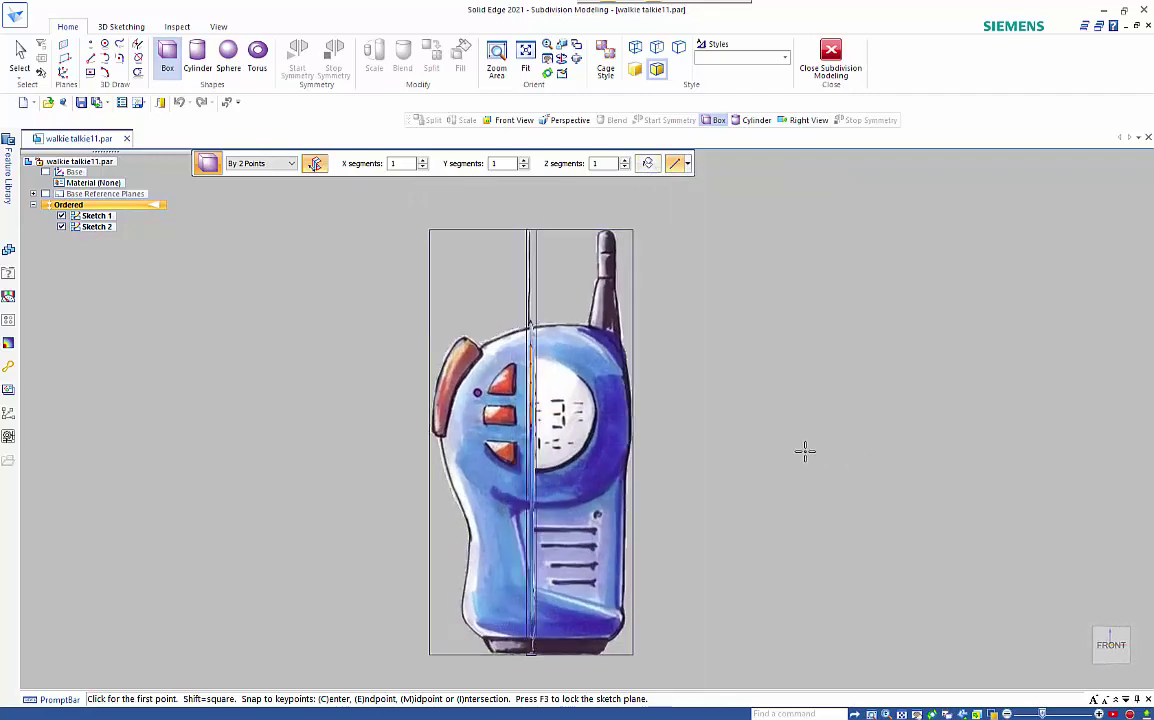
left_click(619, 323)
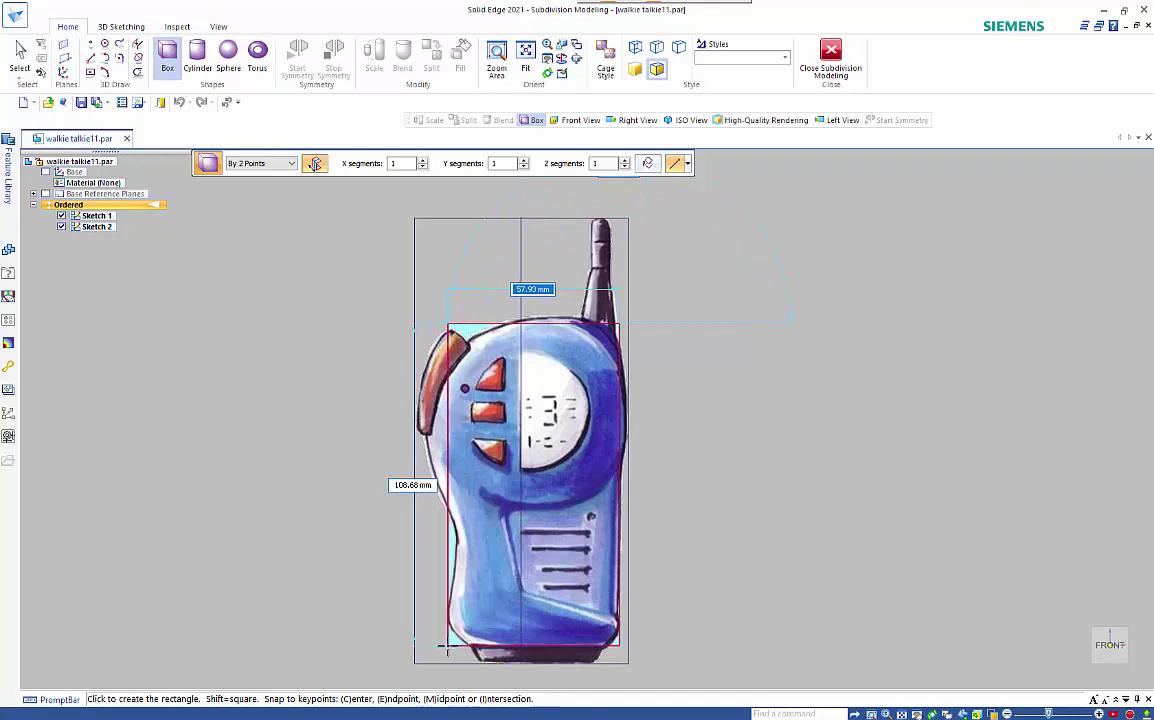
left_click(447, 648)
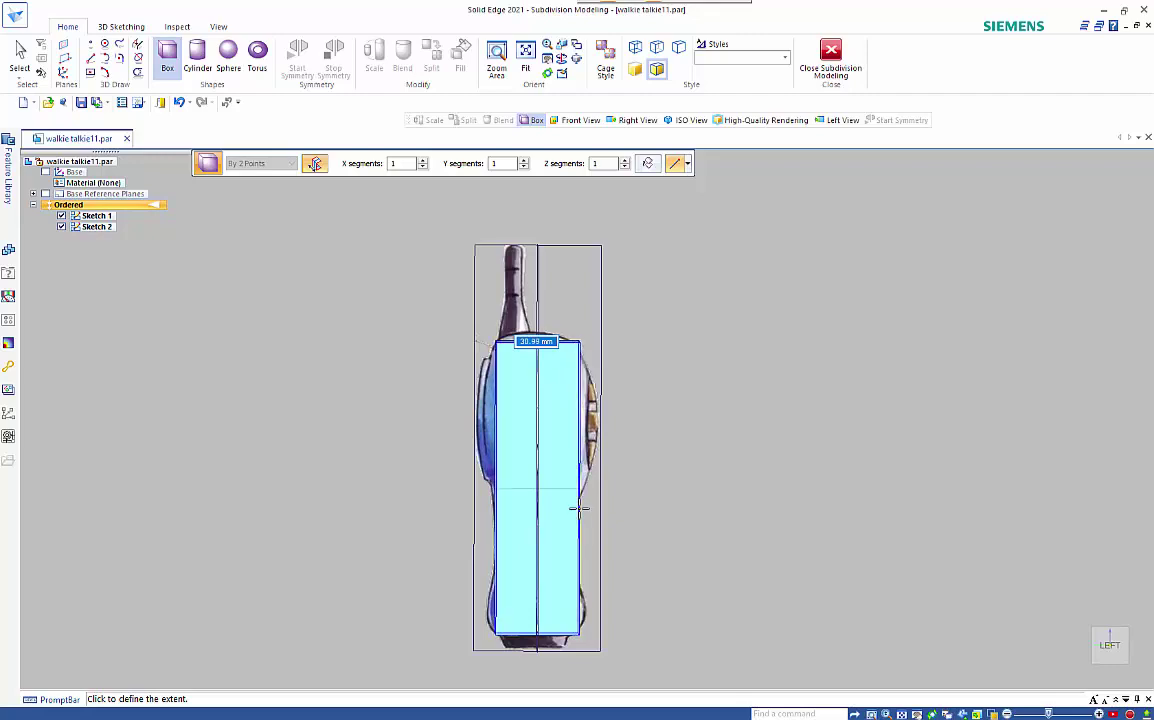
left_click(578, 508)
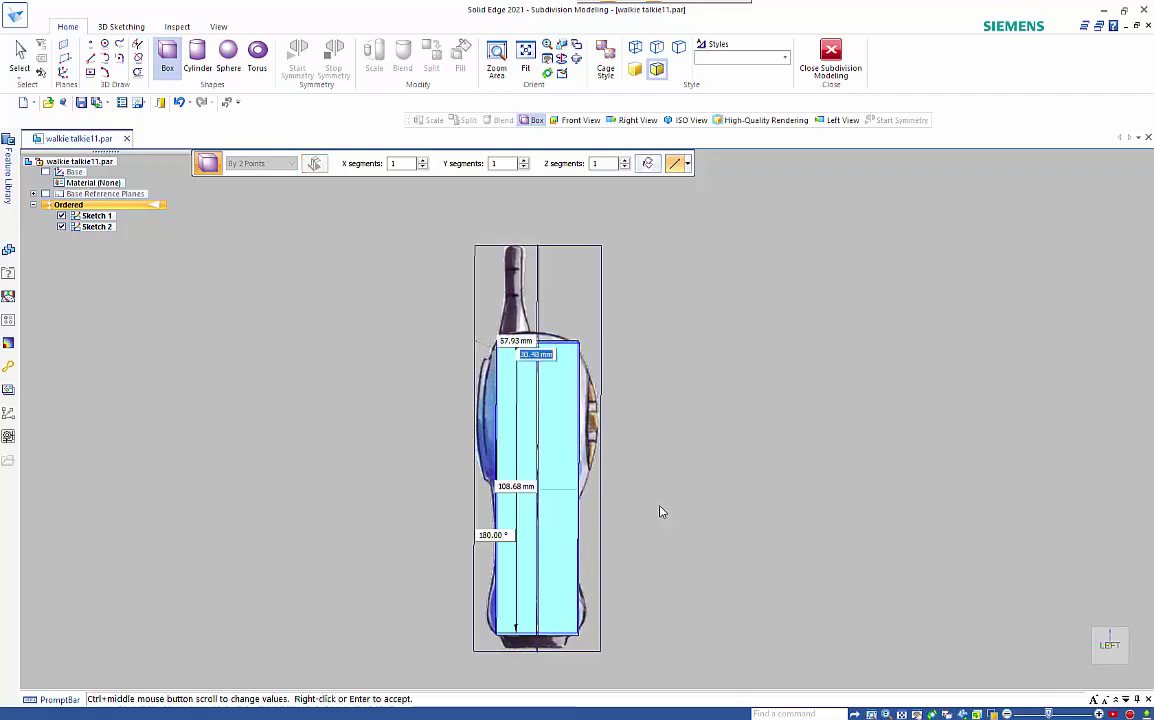
right_click(678, 492)
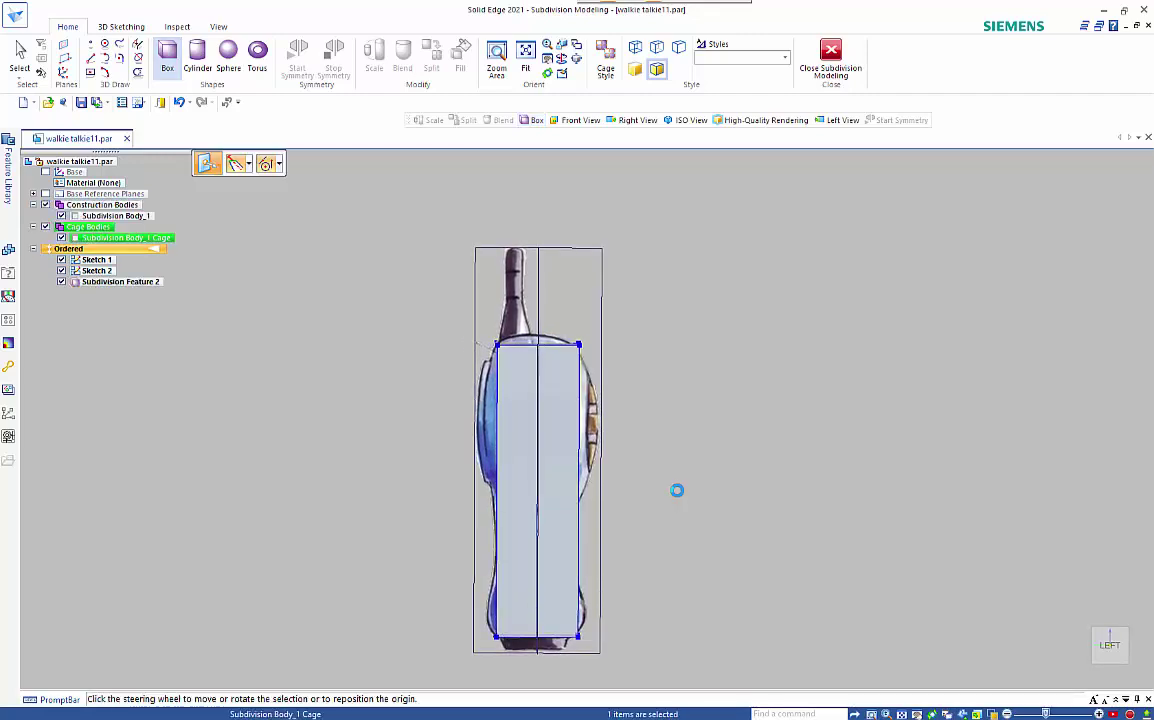
middle_click_drag(677, 490, 708, 460)
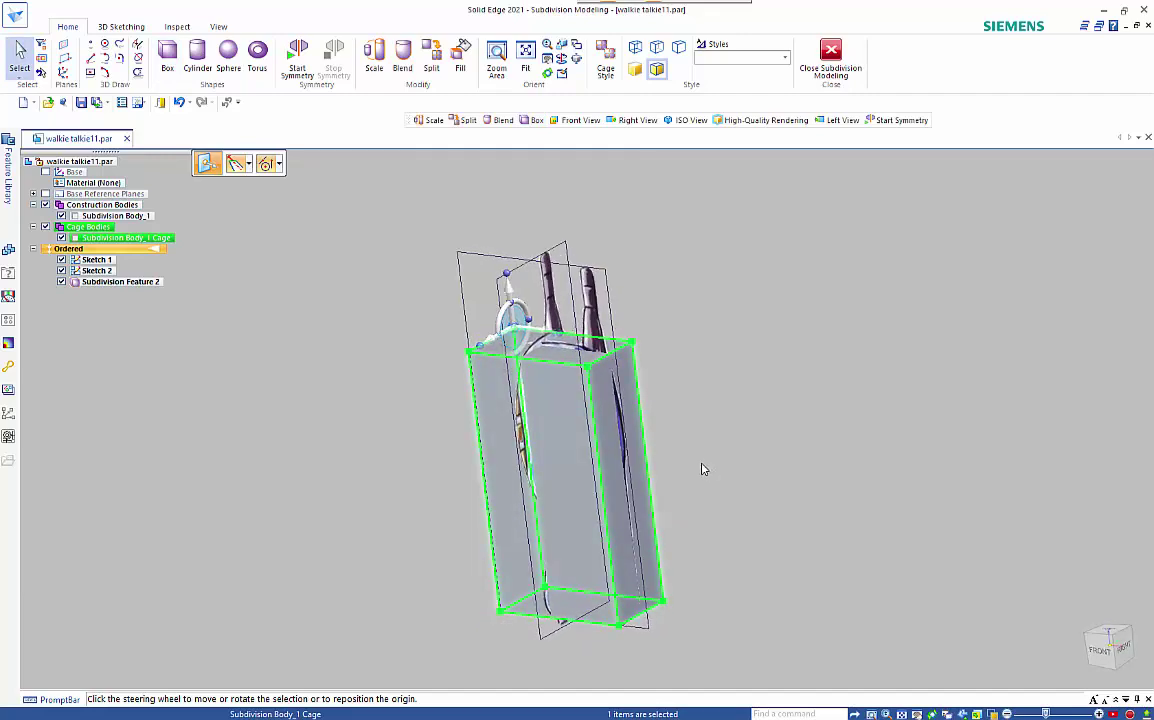
key("Escape")
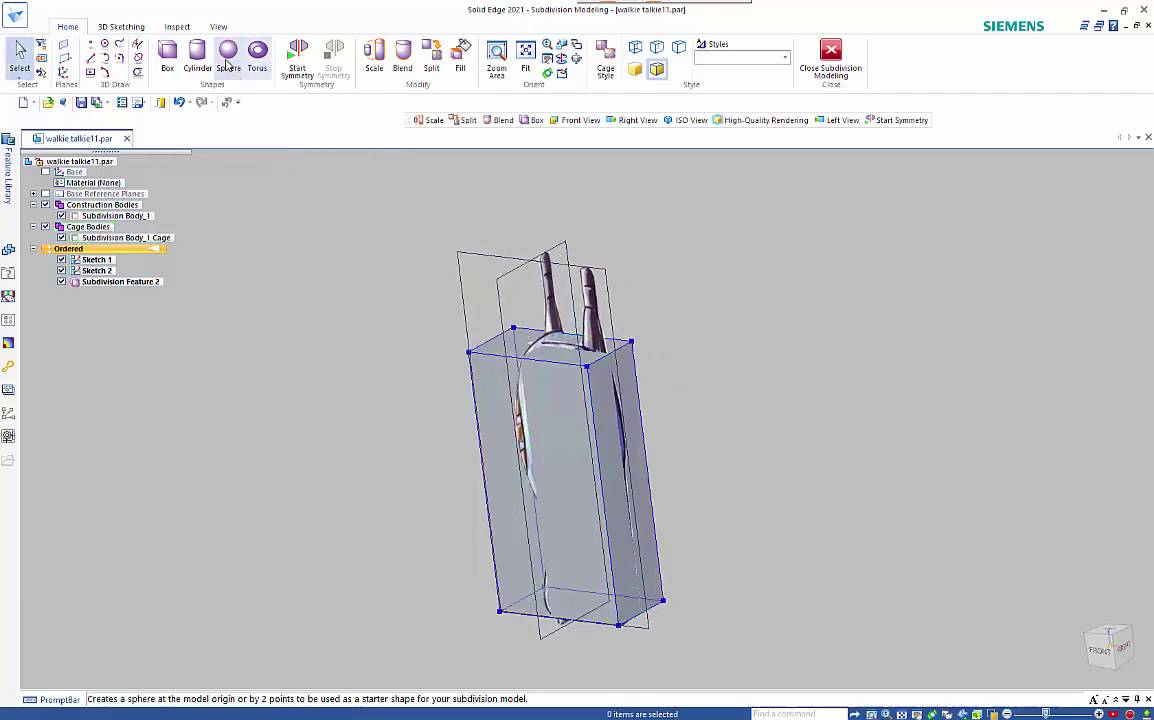
- Split the box cage's chain of vertical side faces with a single horizontal split at mid-height
left_click(434, 58)
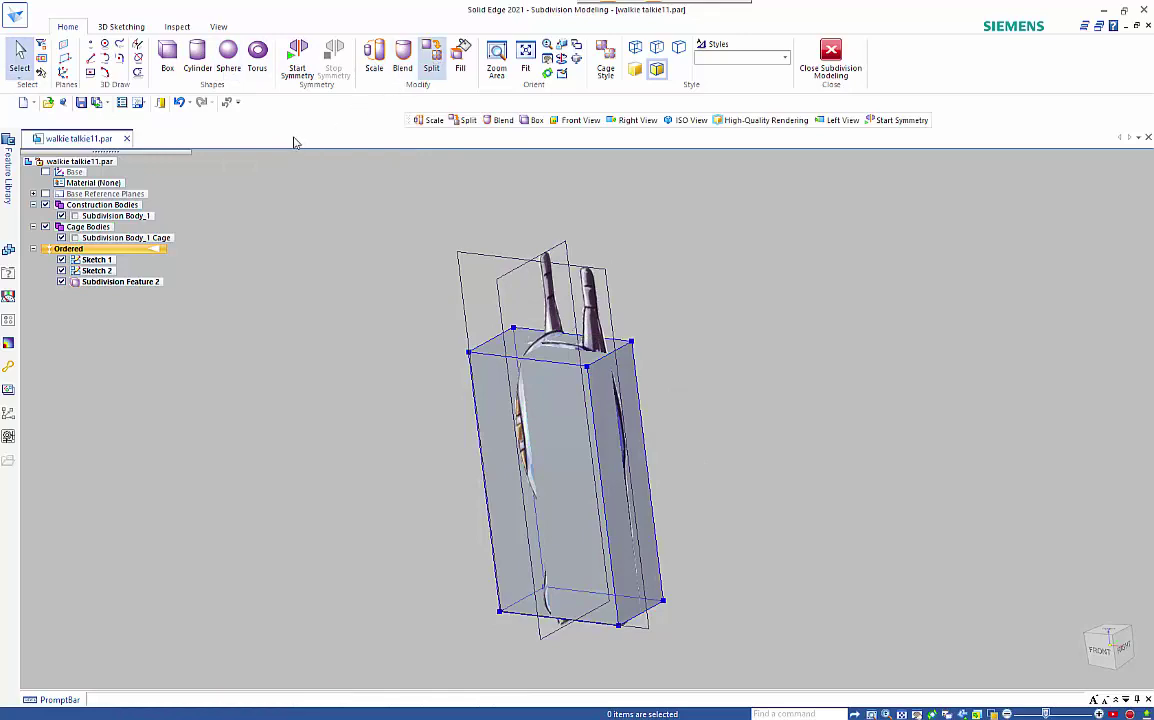
left_click(300, 163)
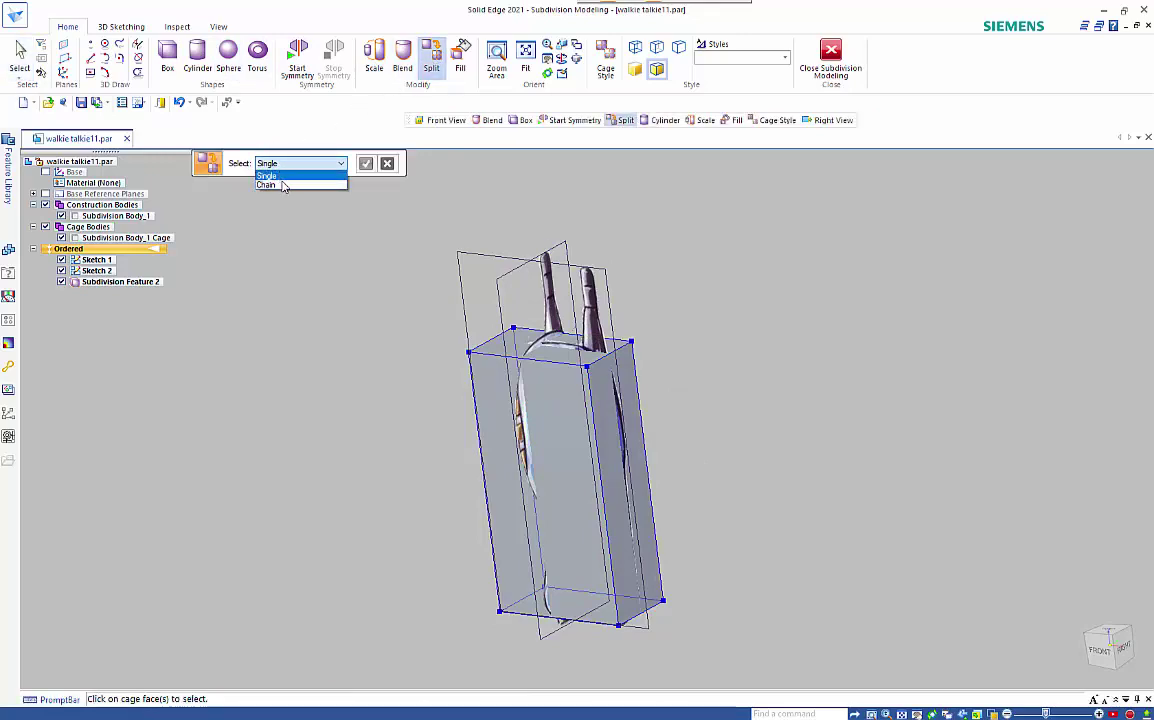
left_click(283, 187)
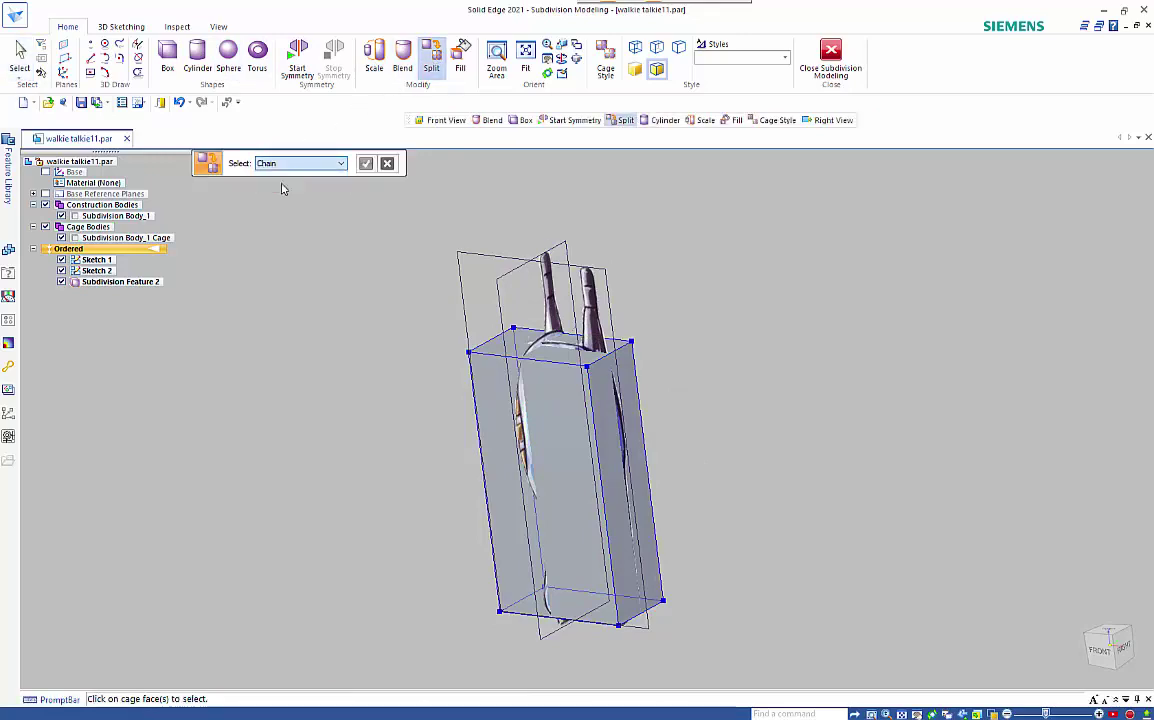
left_click(493, 411)
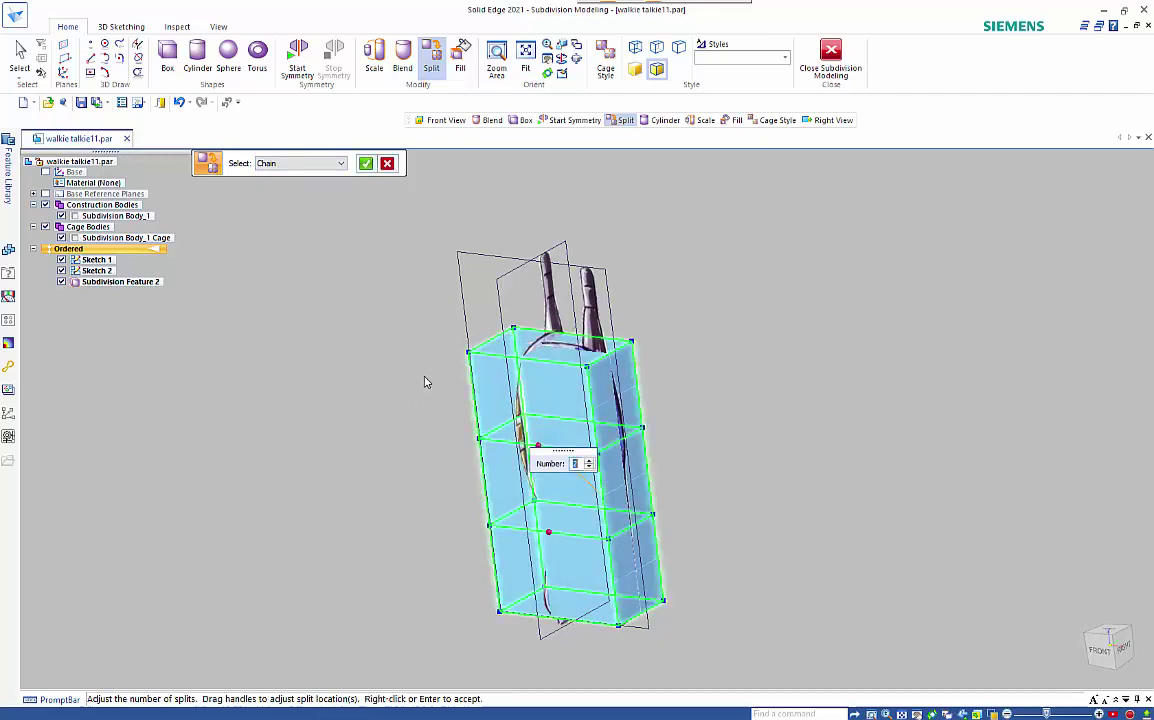
left_click(588, 467)
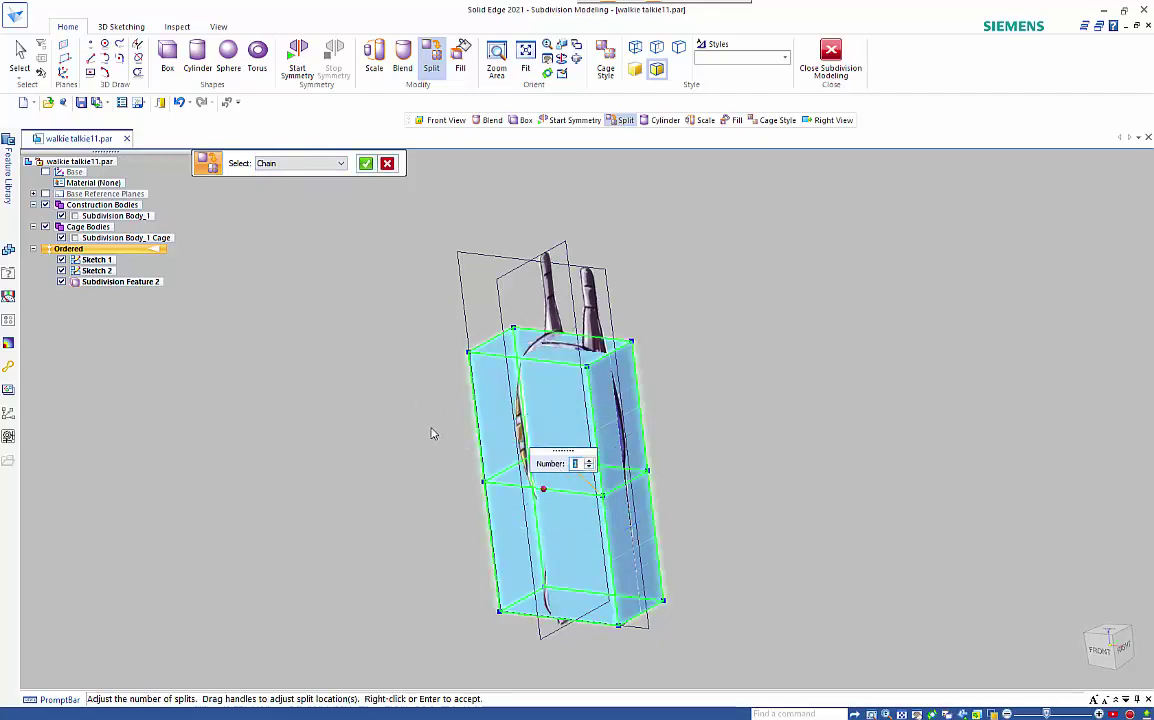
right_click(378, 422)
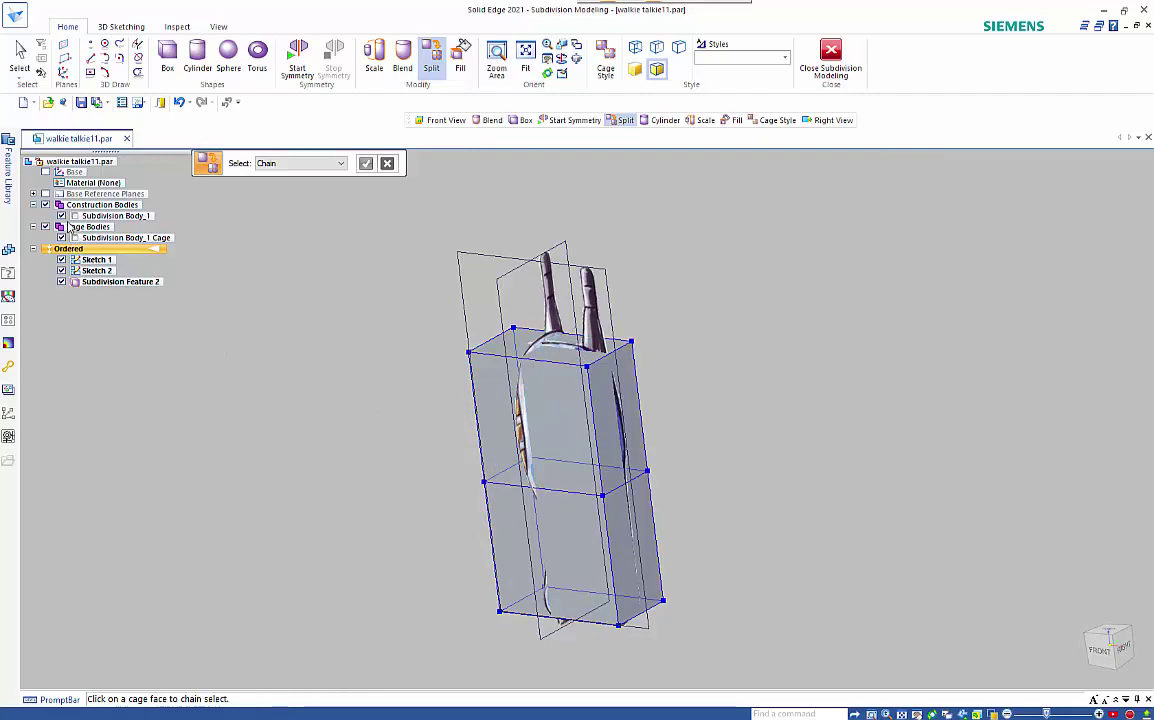
- Hide the subdivision body and, in front view, lower the cage's mid-height split edges about 7 mm to the base of the rounded head
left_click(61, 215)
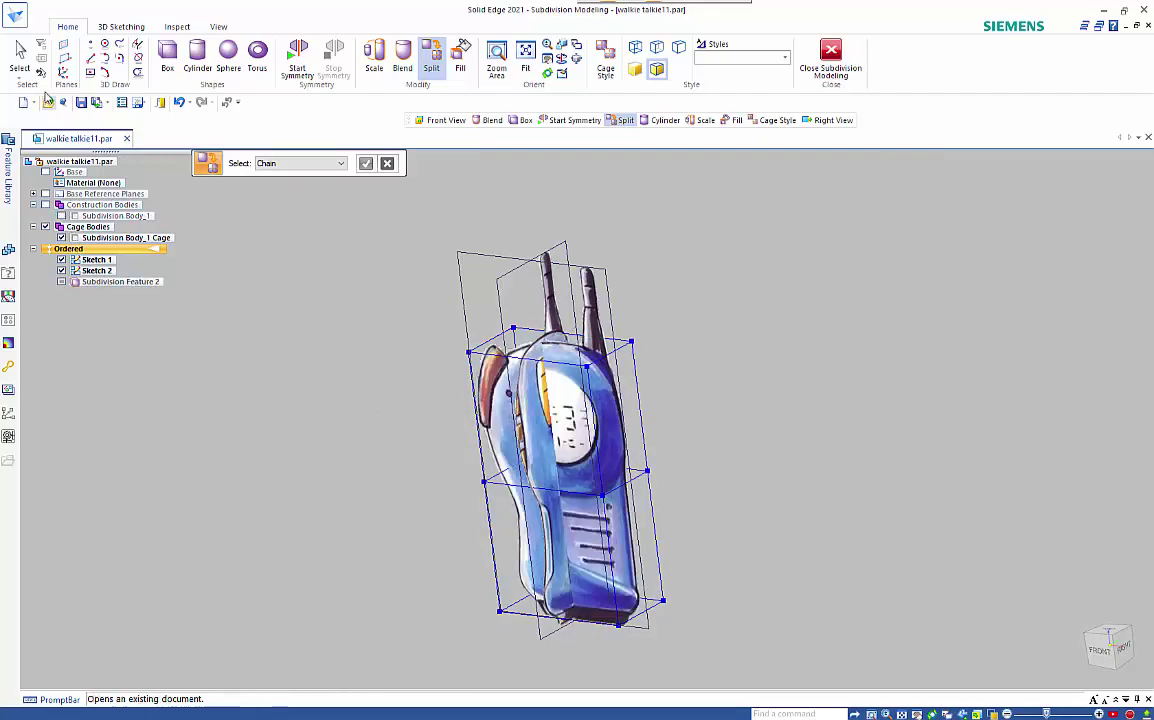
left_click(20, 55)
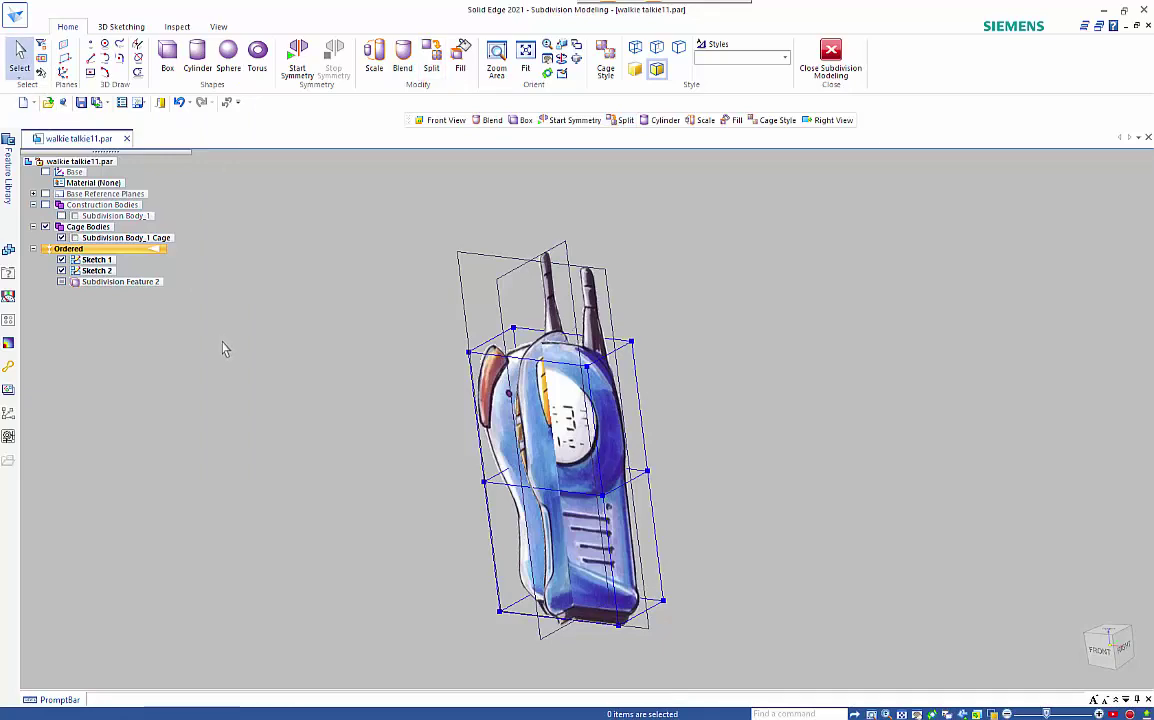
key("ctrl+f")
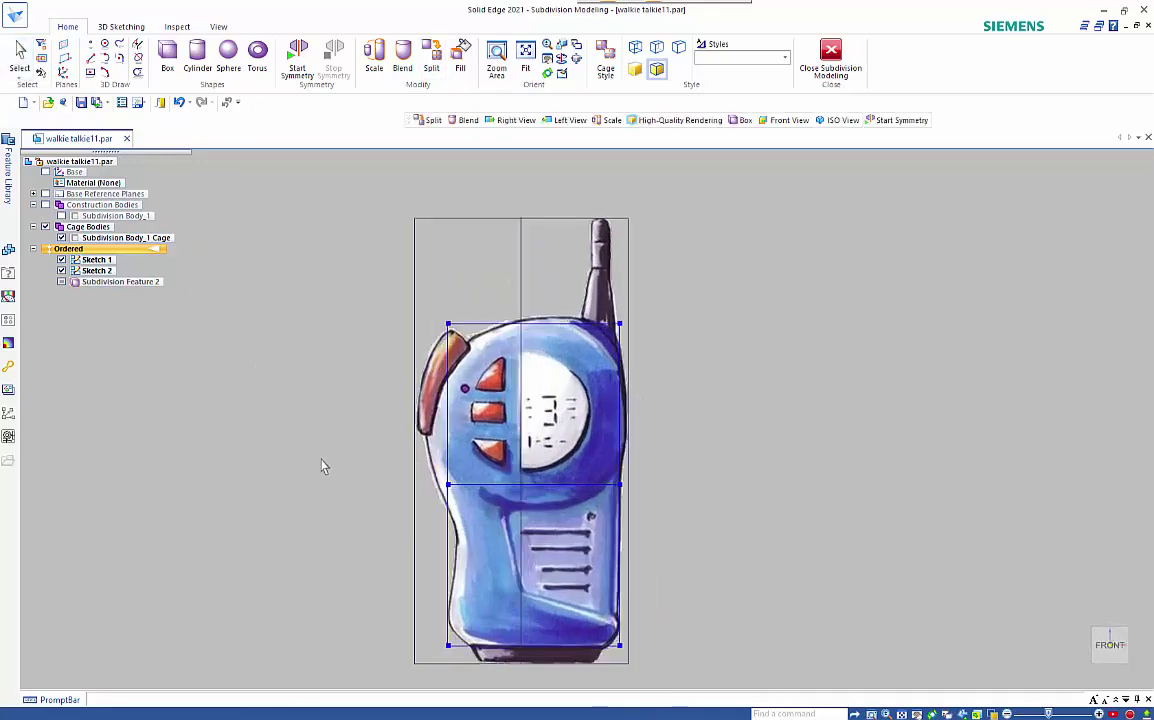
left_click(686, 512)
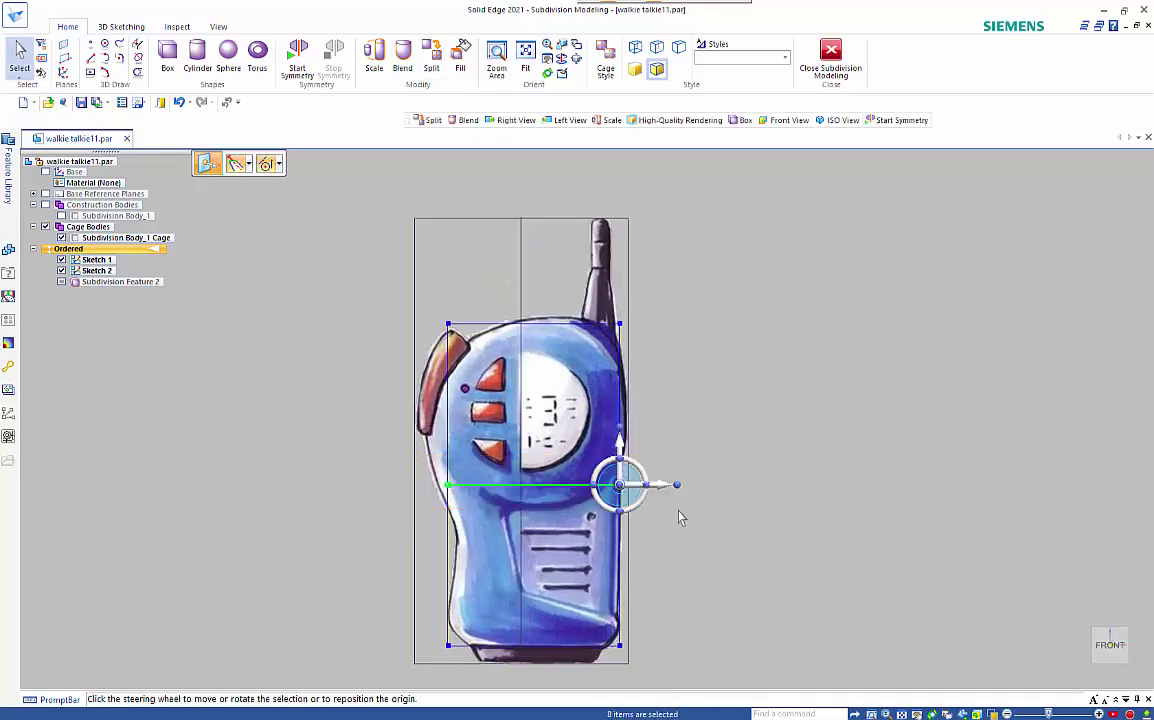
left_click(622, 476)
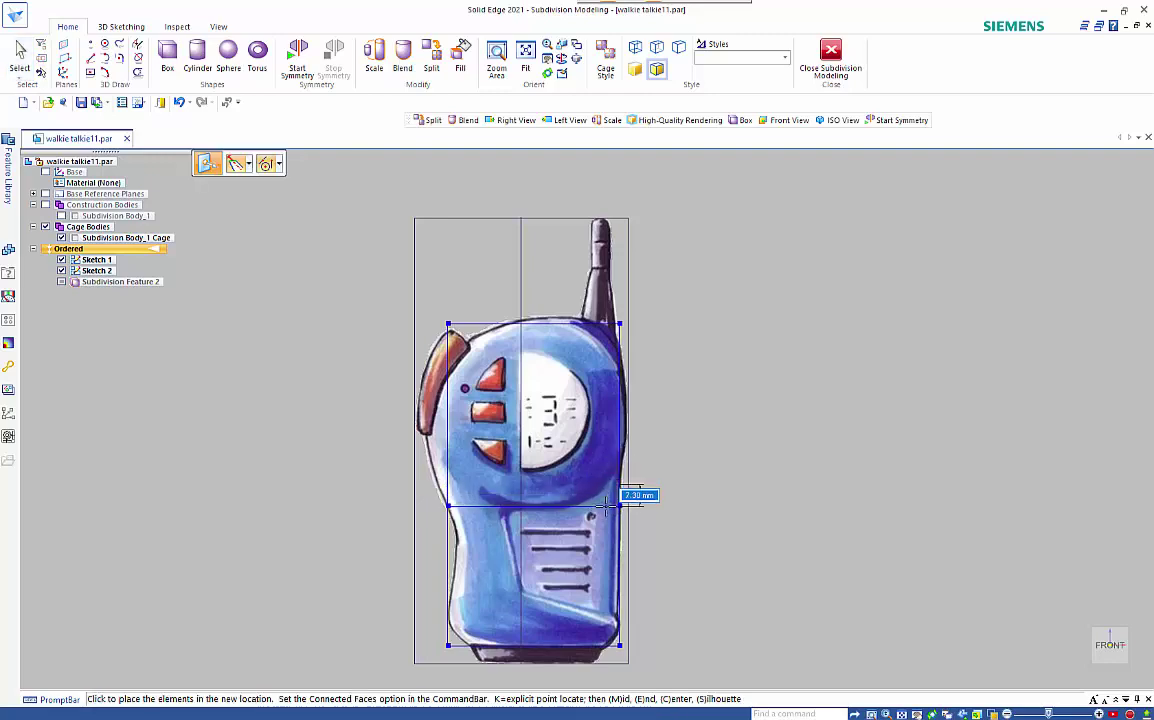
left_click(607, 507)
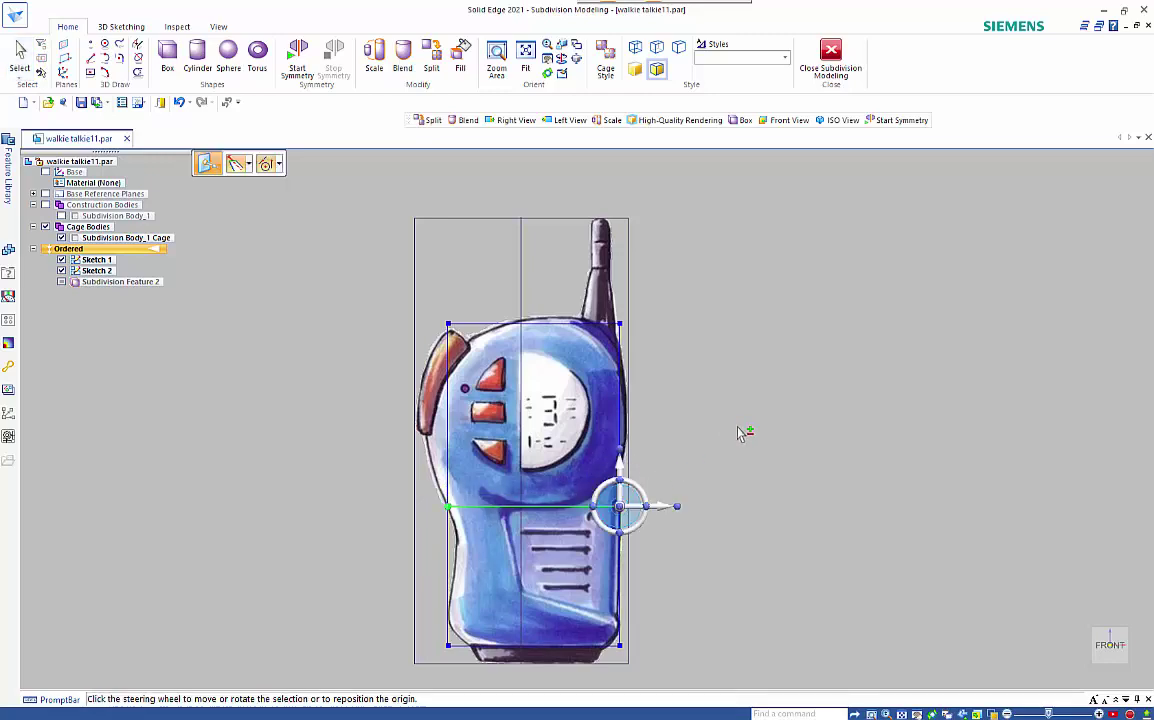
key("Escape")
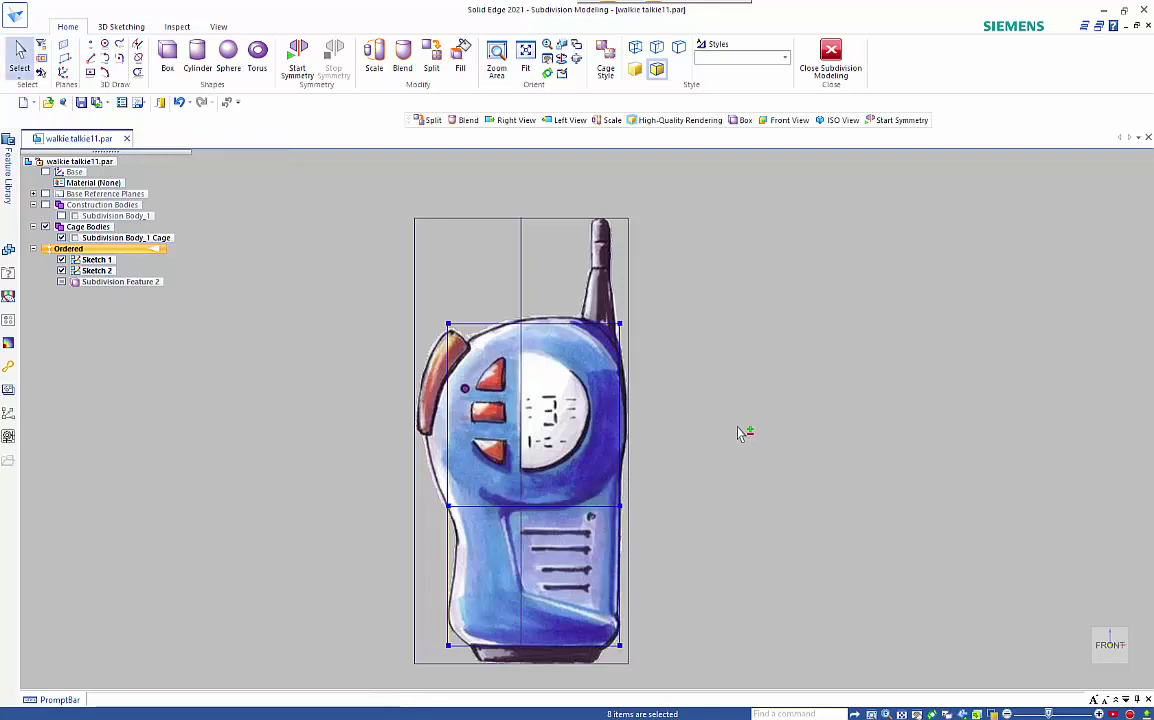
- Split the chain of side faces in the cage's upper section with three evenly spaced horizontal splits
middle_click_drag(716, 399, 584, 223)
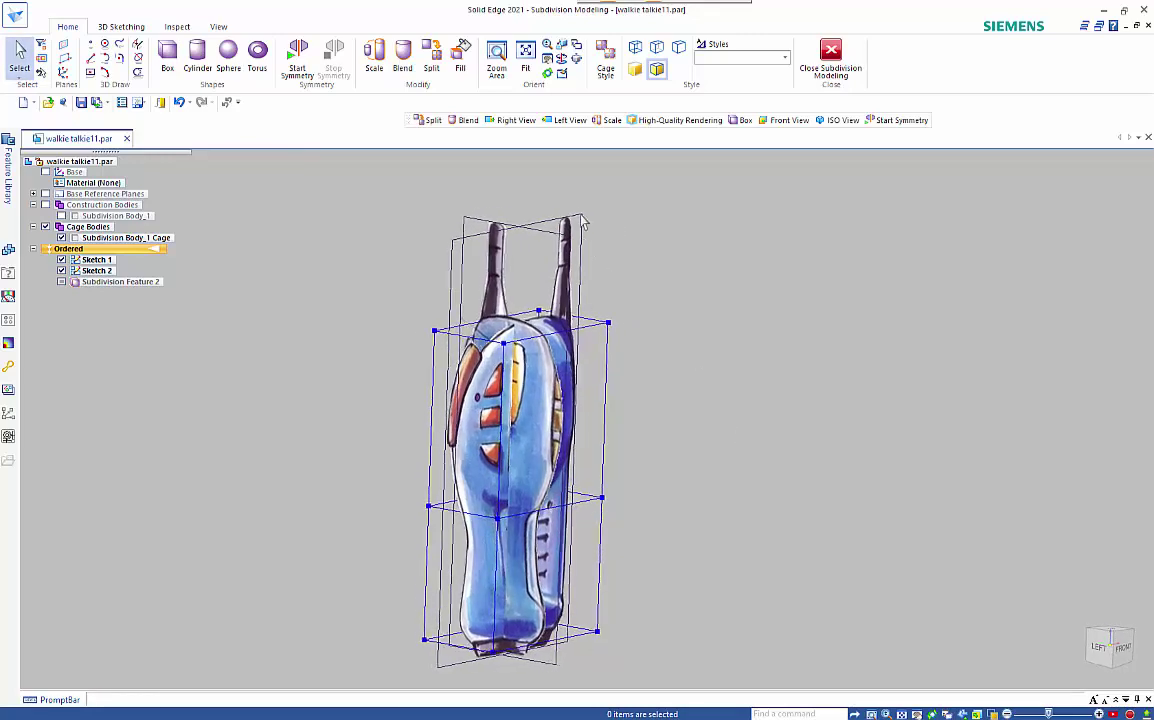
left_click(431, 60)
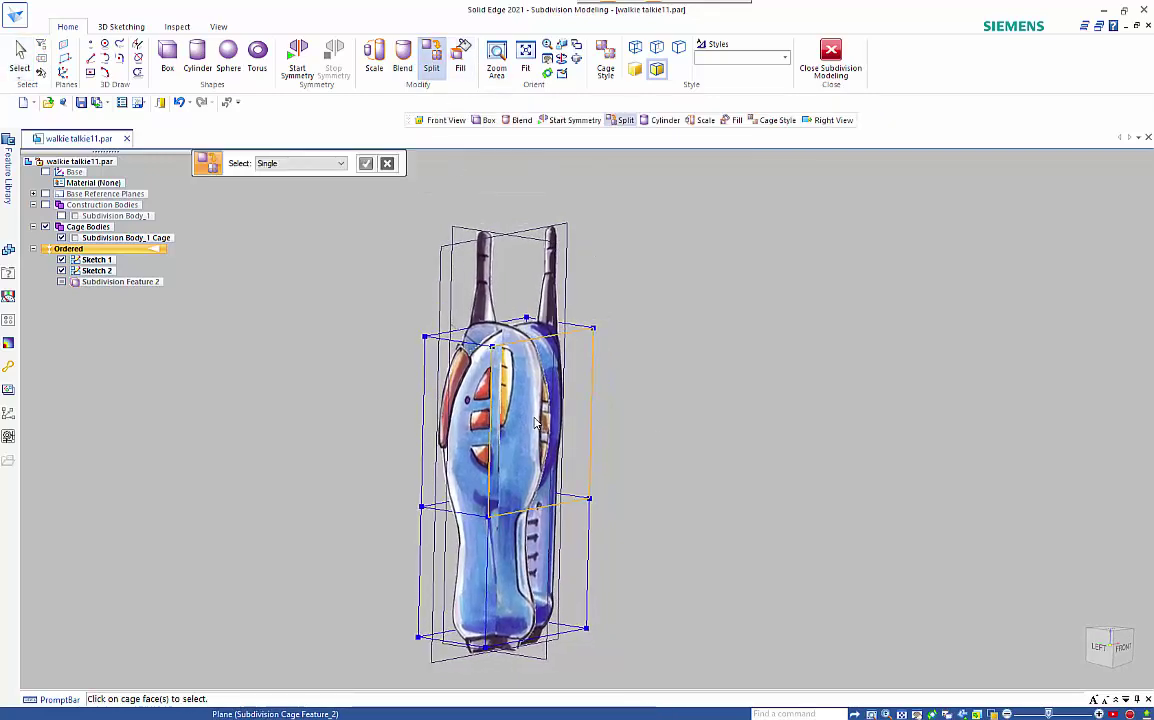
left_click(307, 166)
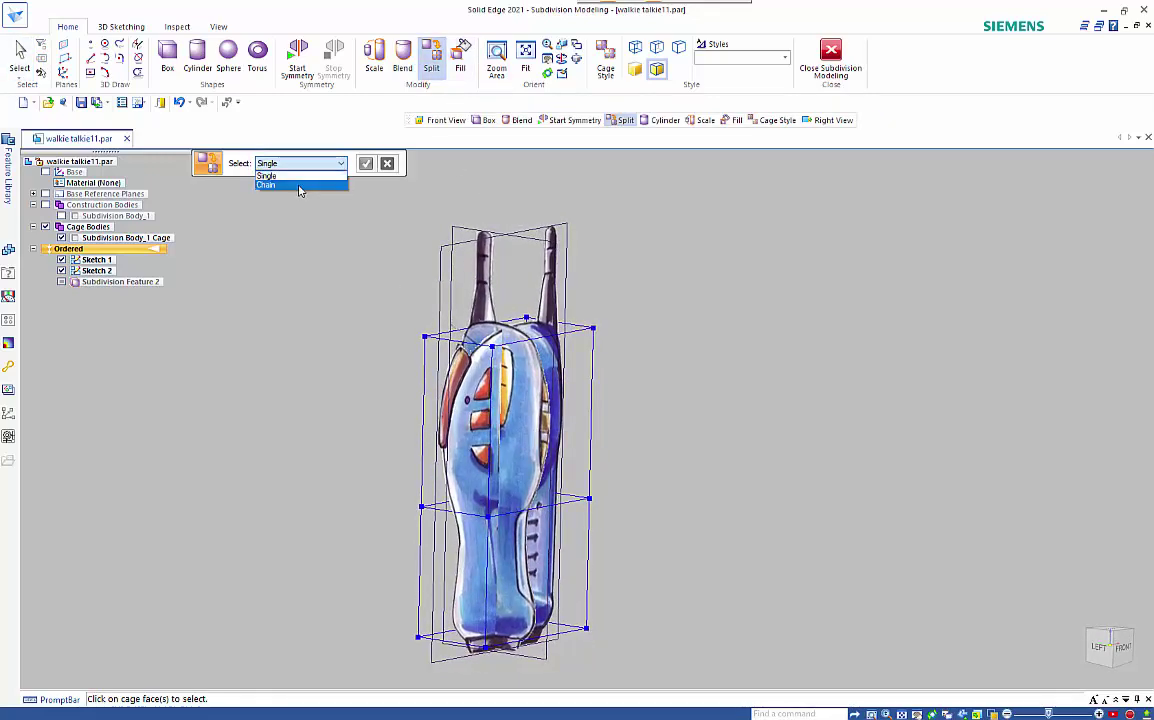
left_click(304, 185)
left_click(483, 390)
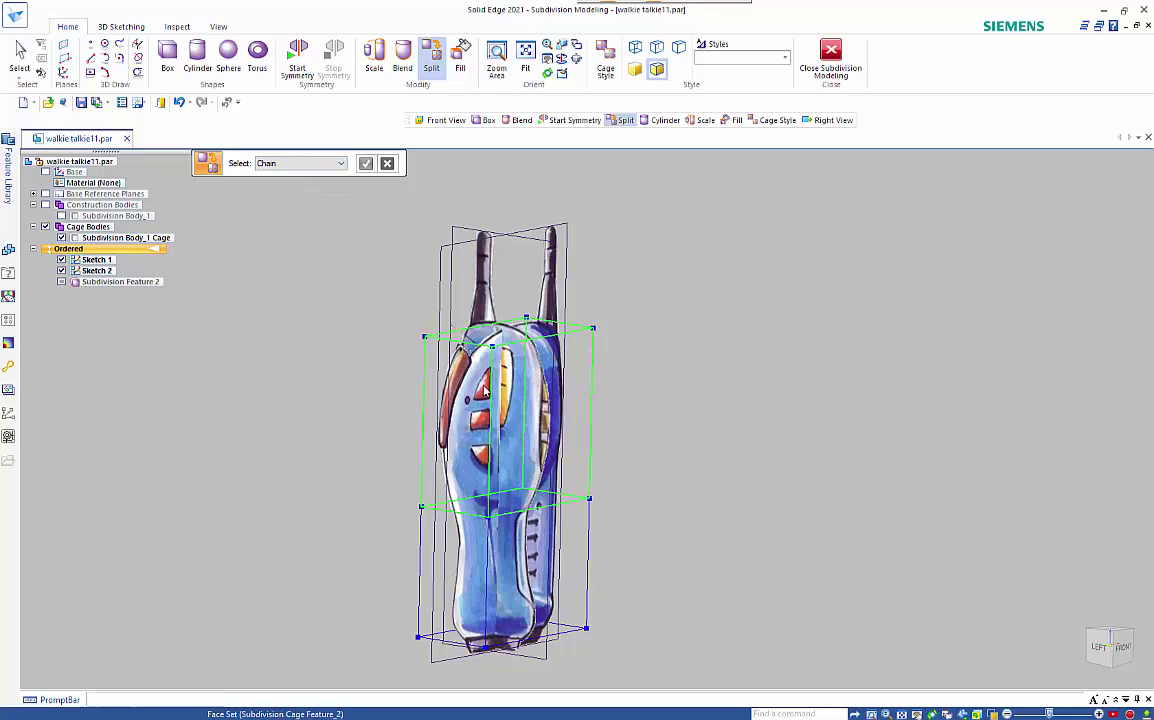
left_click(523, 385)
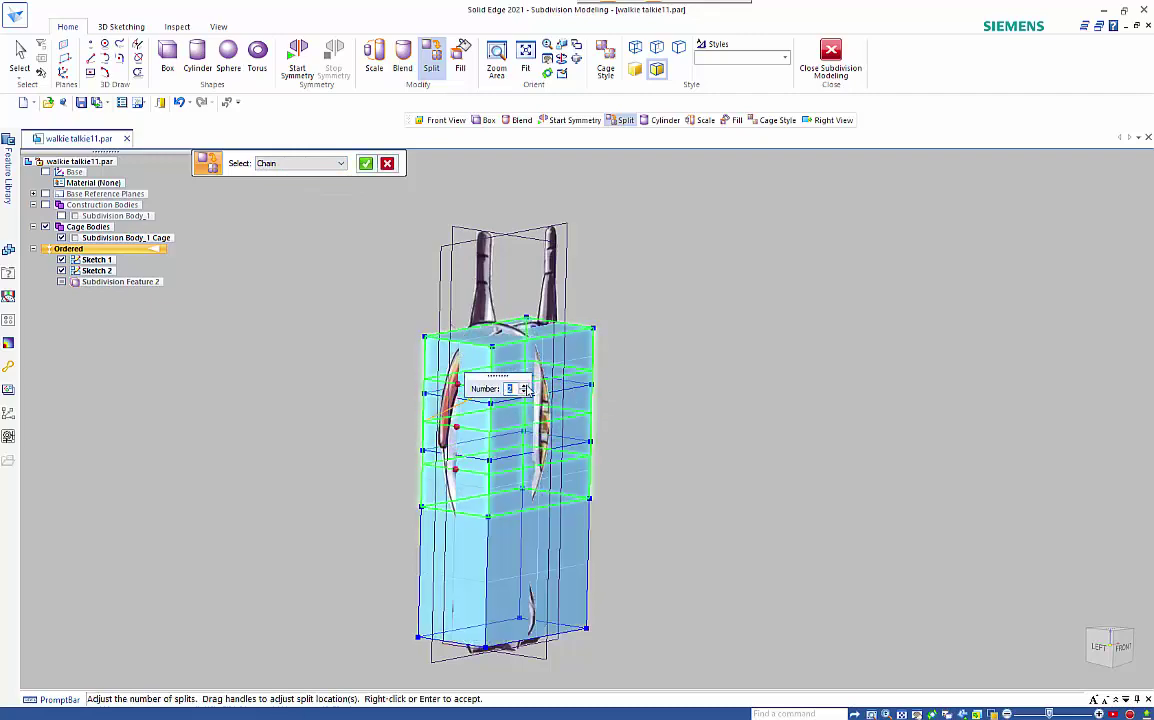
middle_click_drag(685, 397, 652, 418)
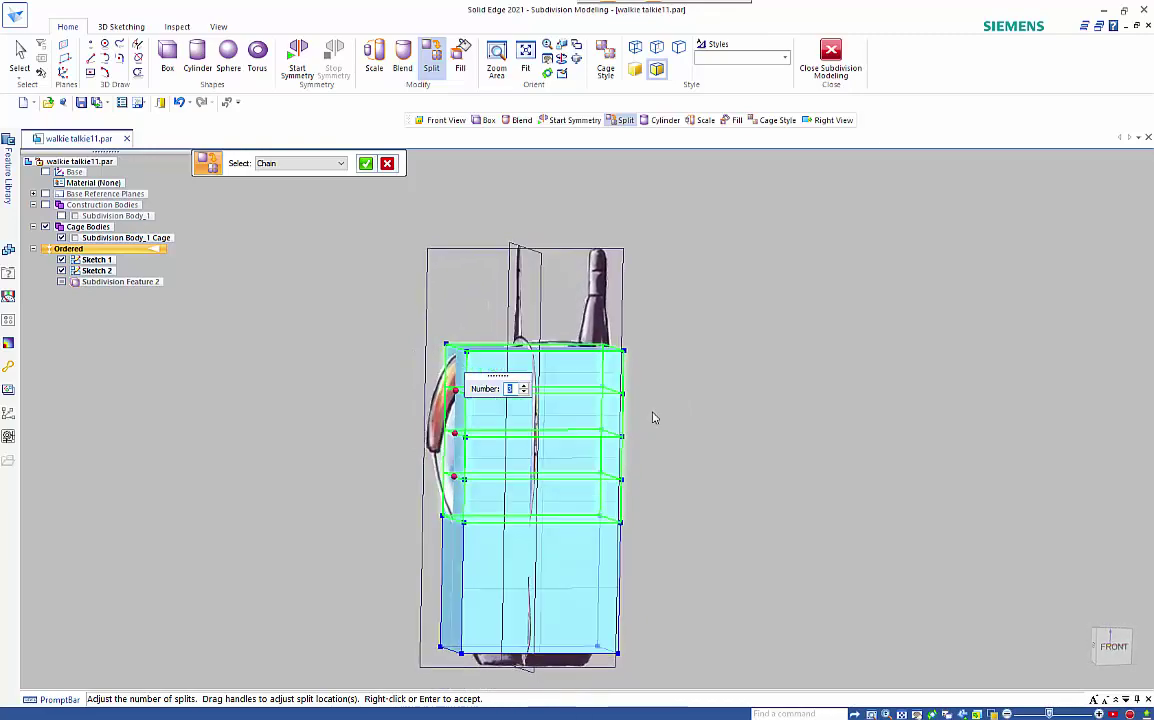
right_click(708, 386)
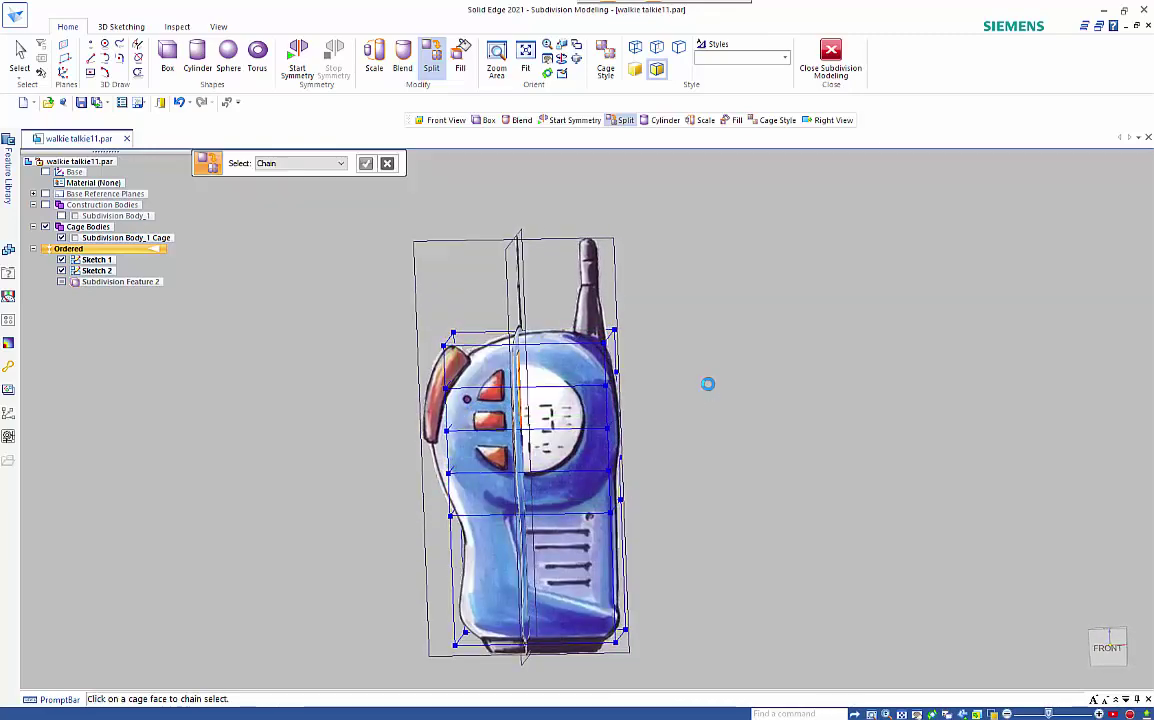
middle_click_drag(720, 388, 724, 386)
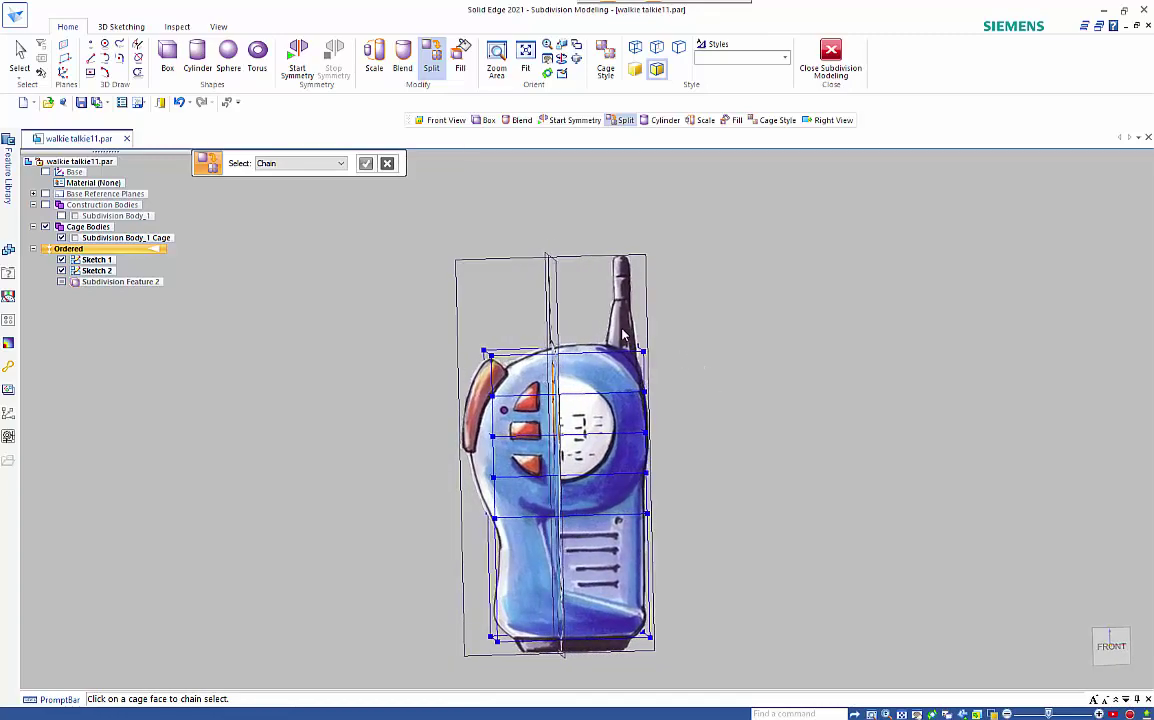
key("Escape")
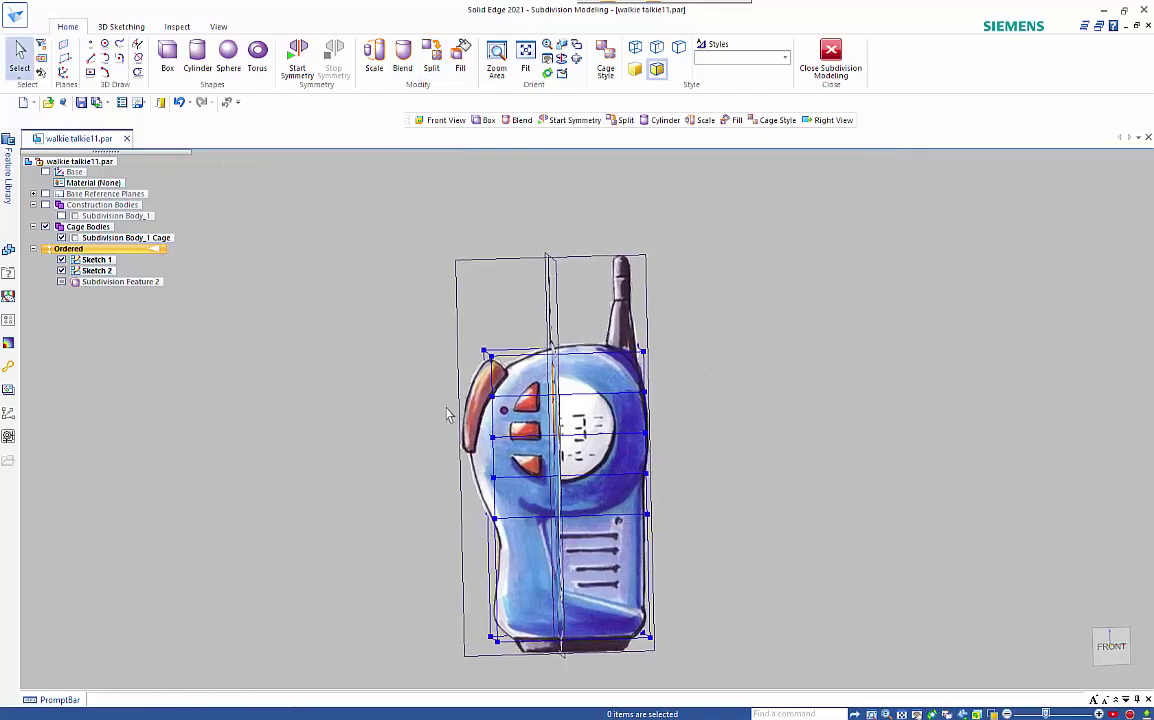
- Move the cage edge at the middle upper split, on the red side grip's side, outward about 8 mm in front view
key("ctrl+f")
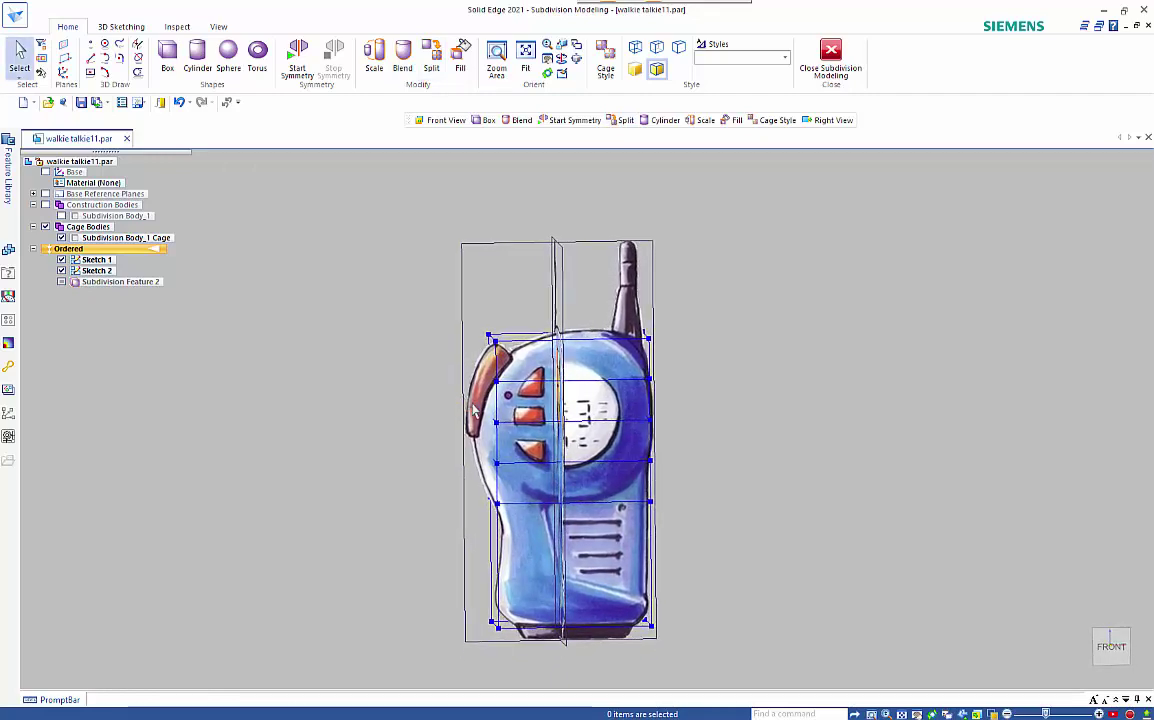
left_click(502, 440)
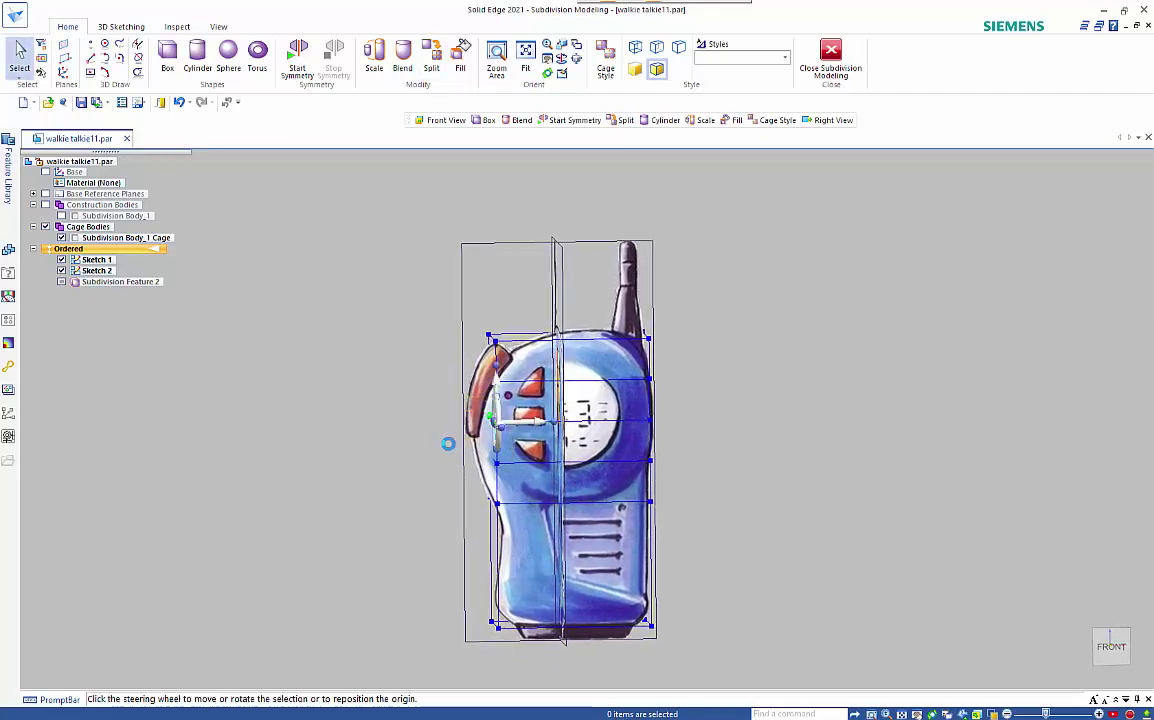
middle_click_drag(447, 444, 543, 460)
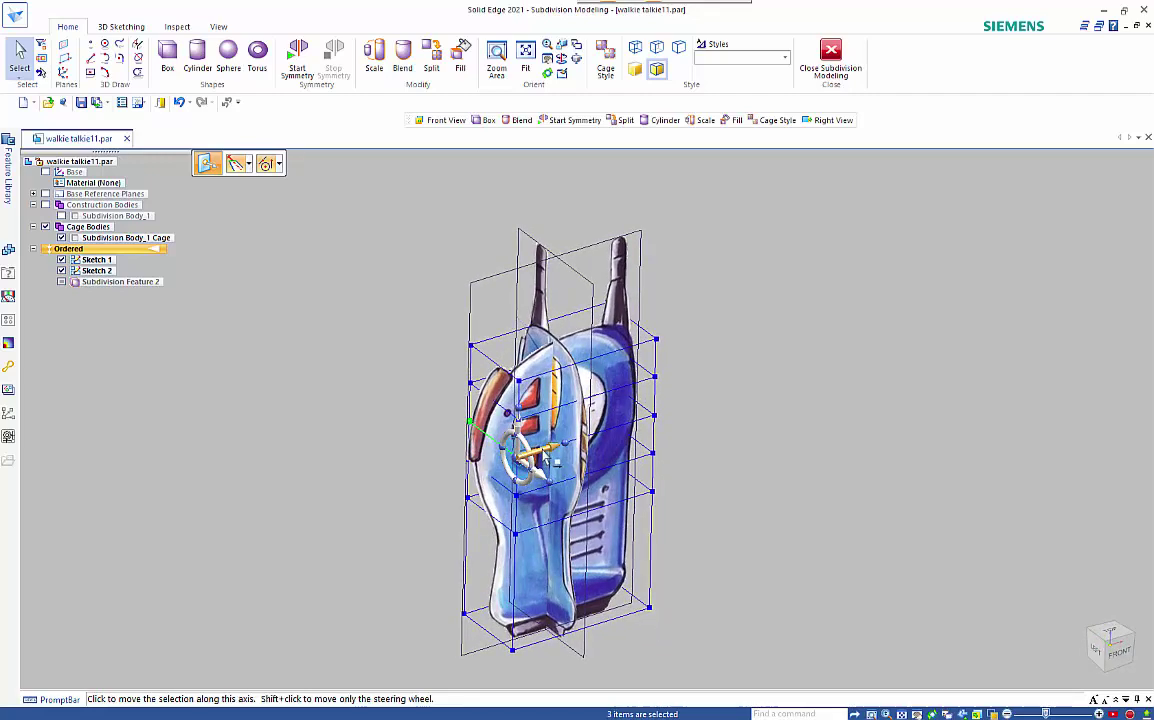
key("ctrl+f")
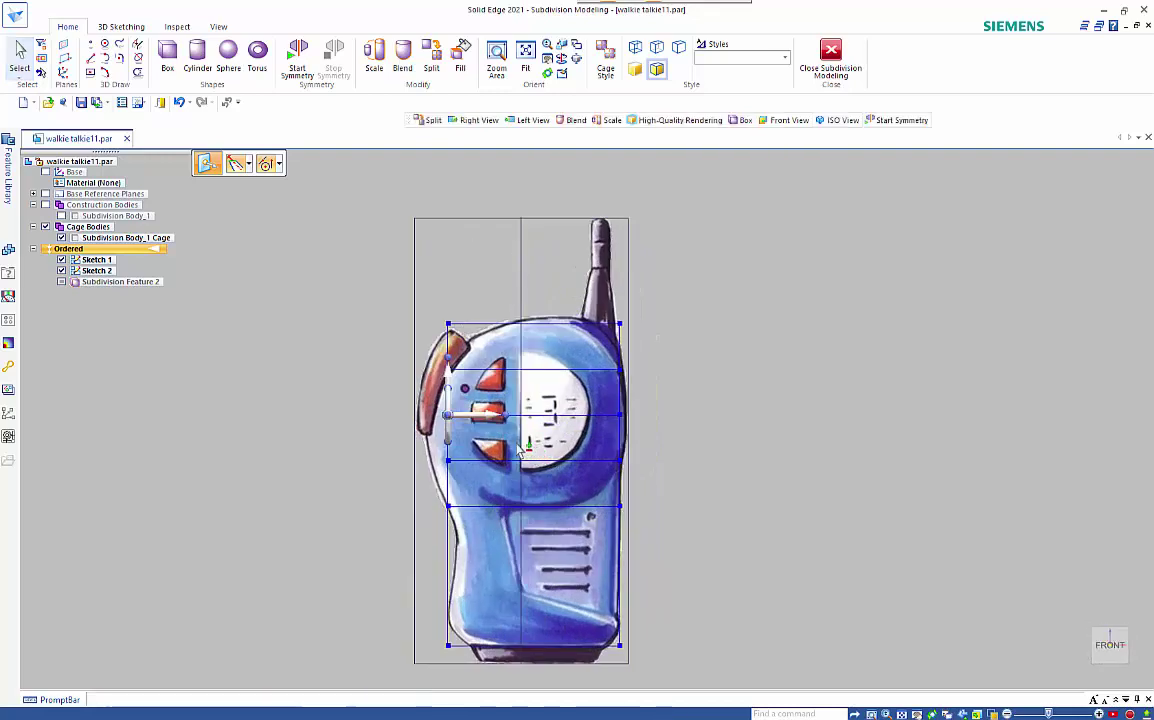
left_click(487, 418)
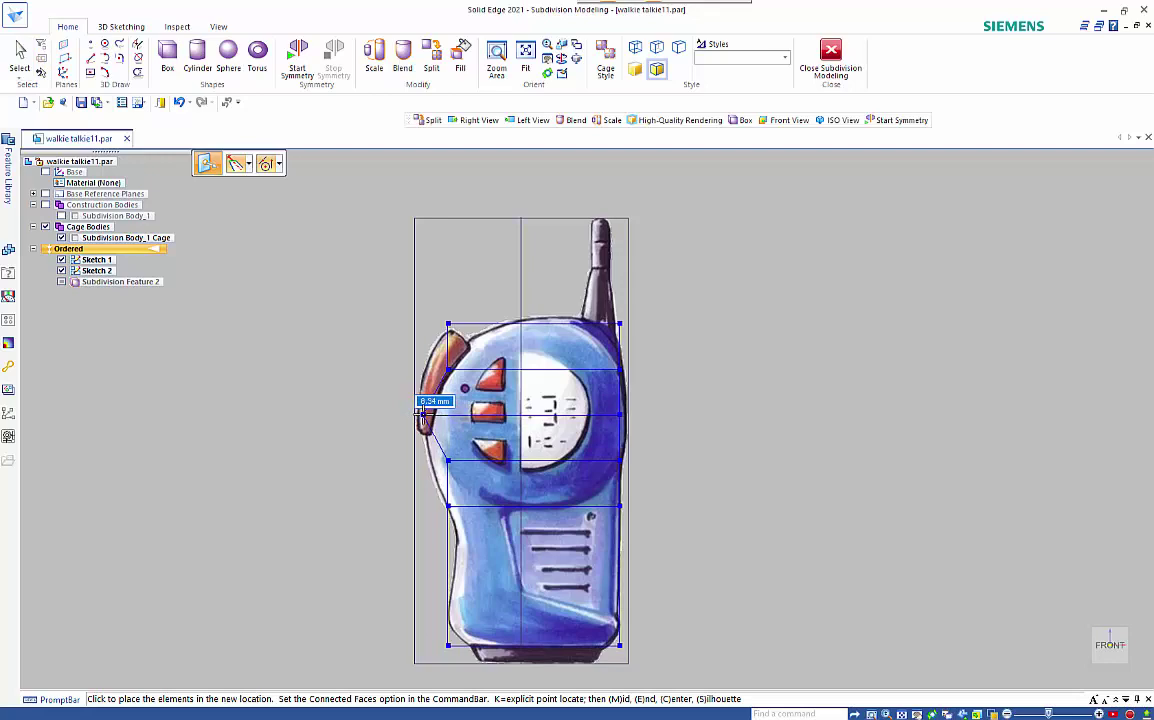
left_click(424, 419)
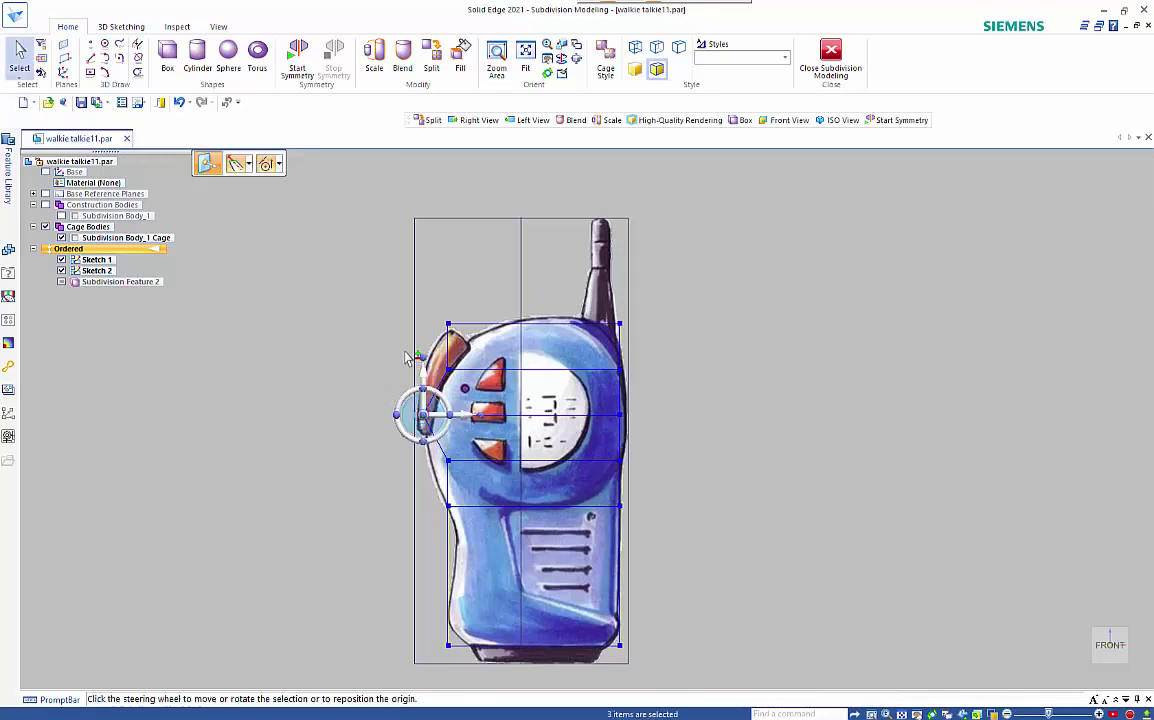
left_click(407, 358)
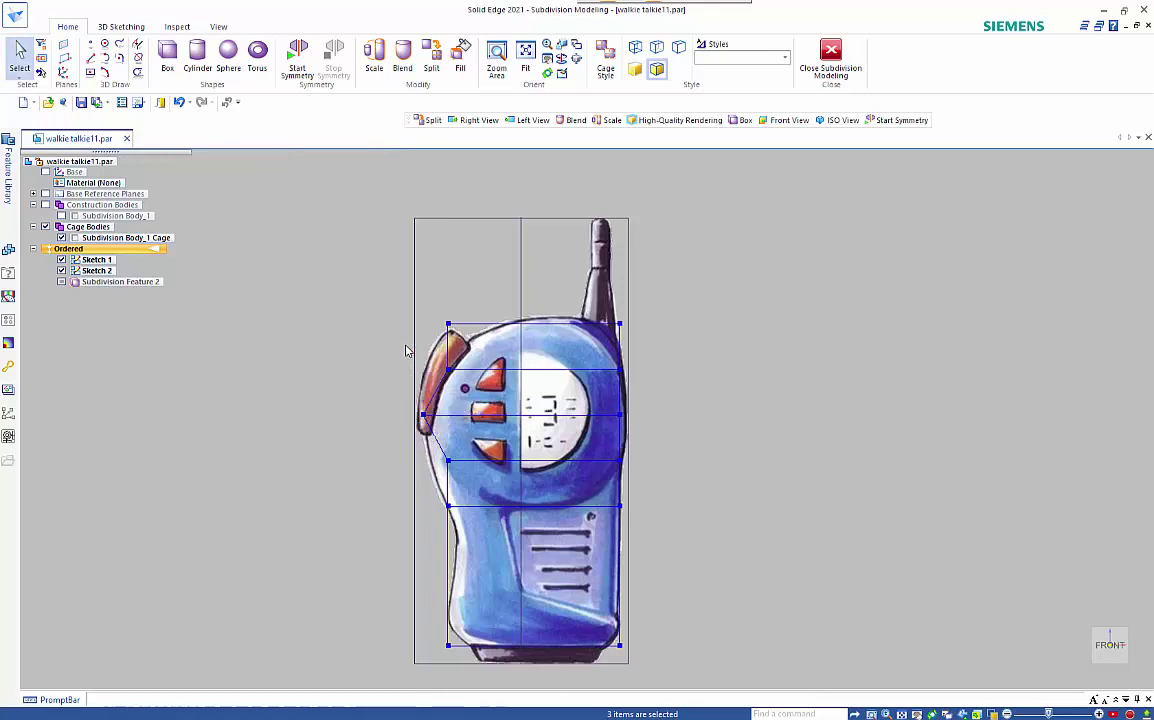
- Move the cage edge at the topmost split outward about 2 mm to follow the inner outline of the red side grip
left_click(463, 389)
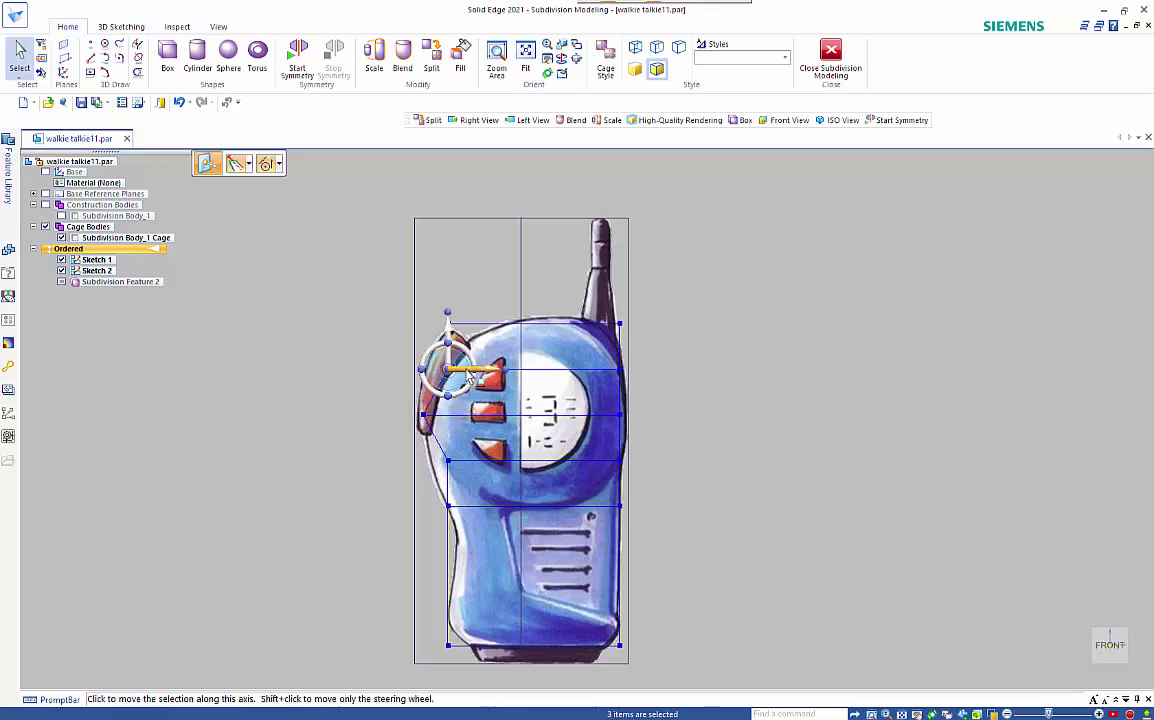
left_click(469, 375)
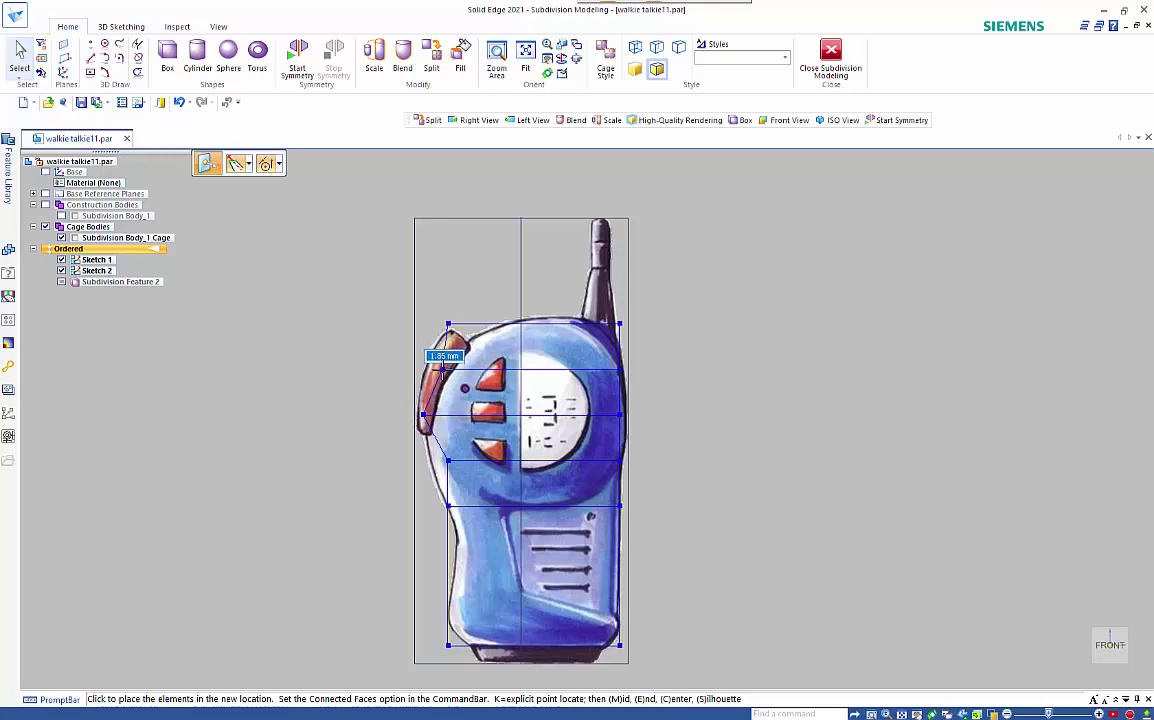
scroll(443, 368, "up", 5)
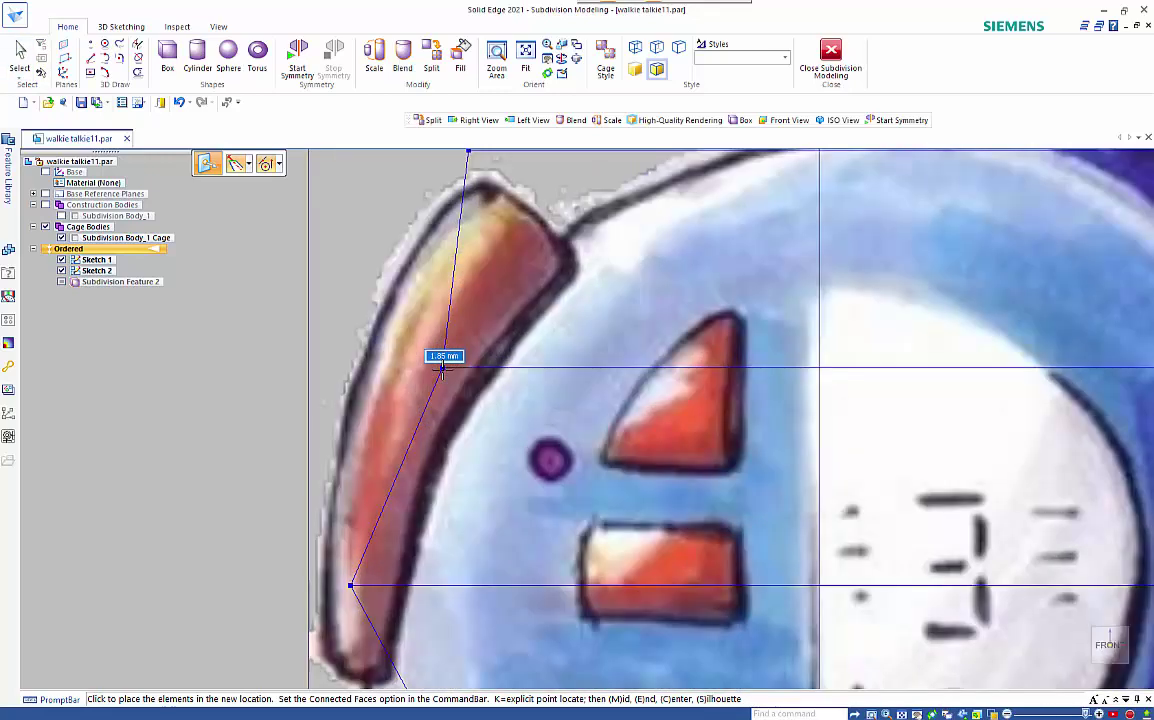
left_click(443, 368)
- Move the cage's top corner edge above the red side grip inward about 15 mm onto the sketched head outline
scroll(477, 361, "down", 4)
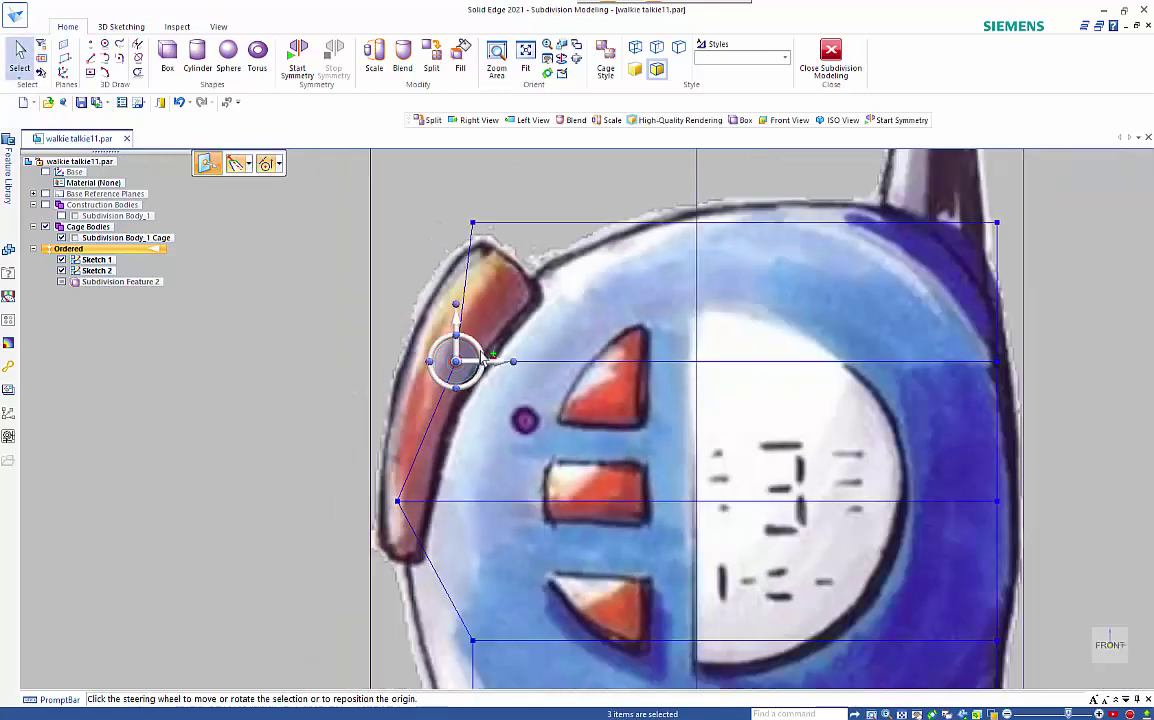
left_click(500, 249)
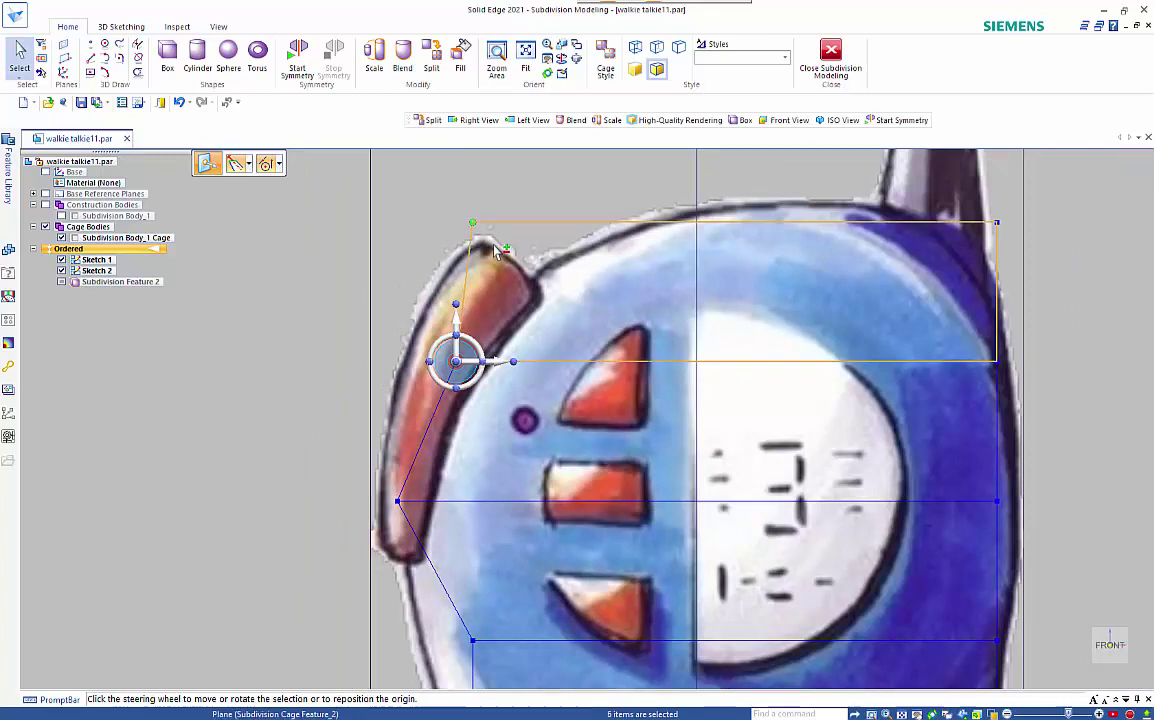
key("Escape")
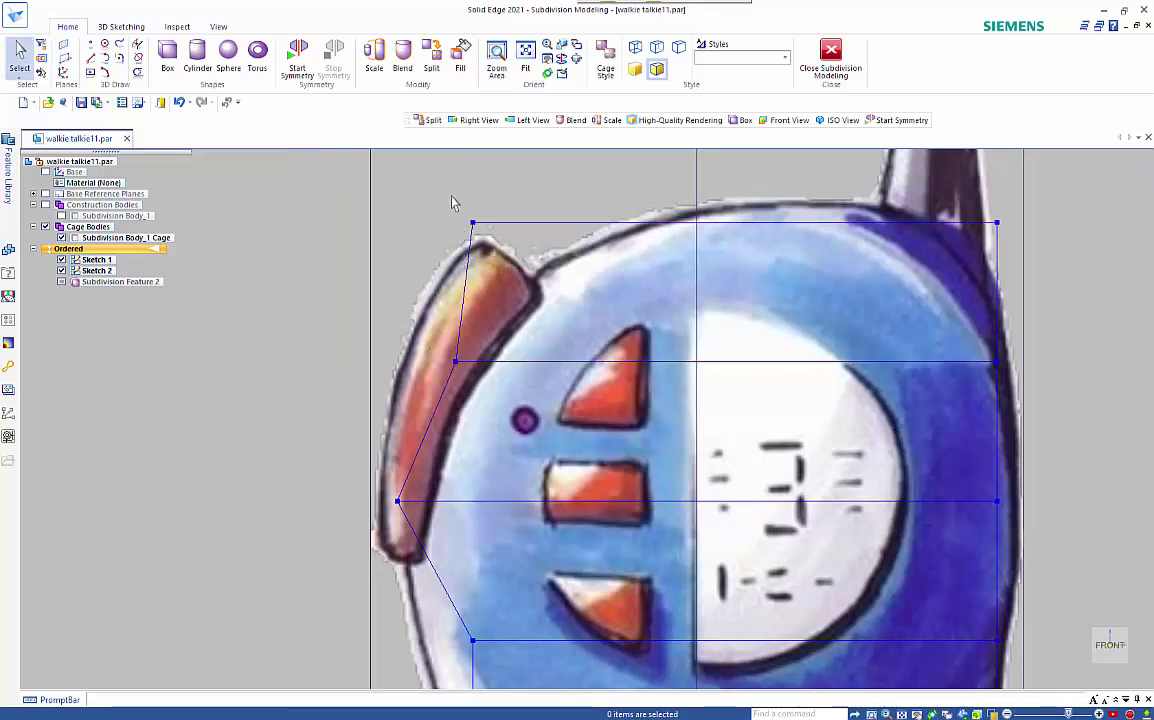
left_click(473, 223)
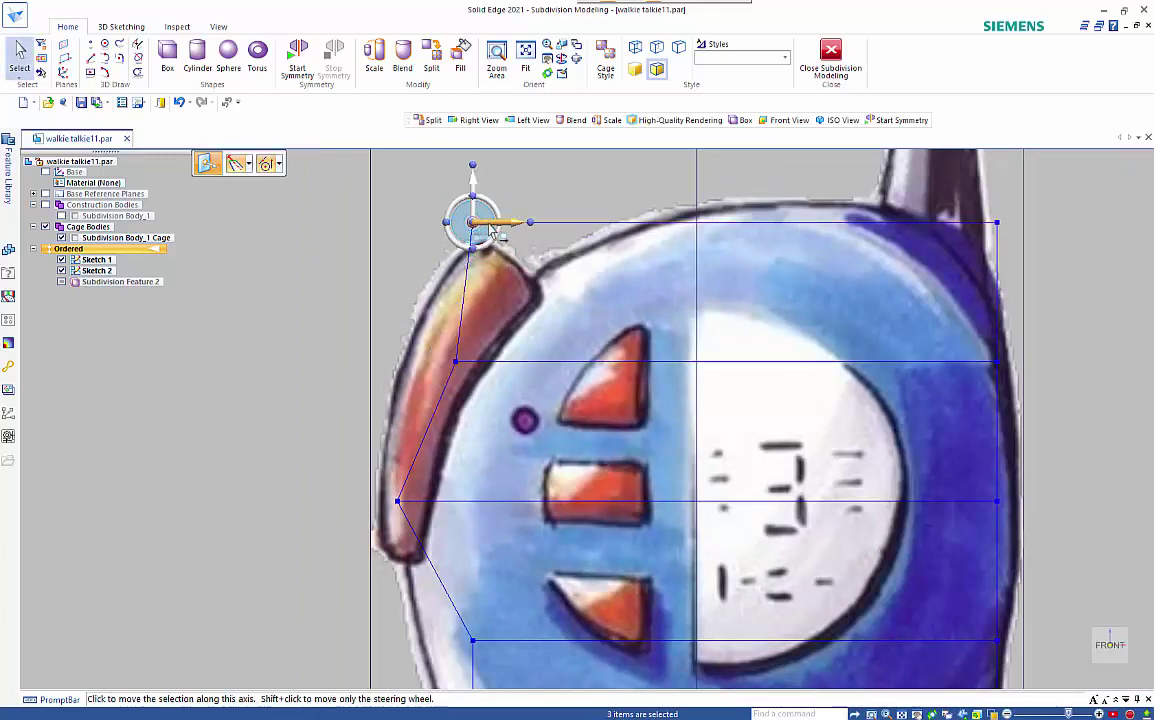
left_click(537, 231)
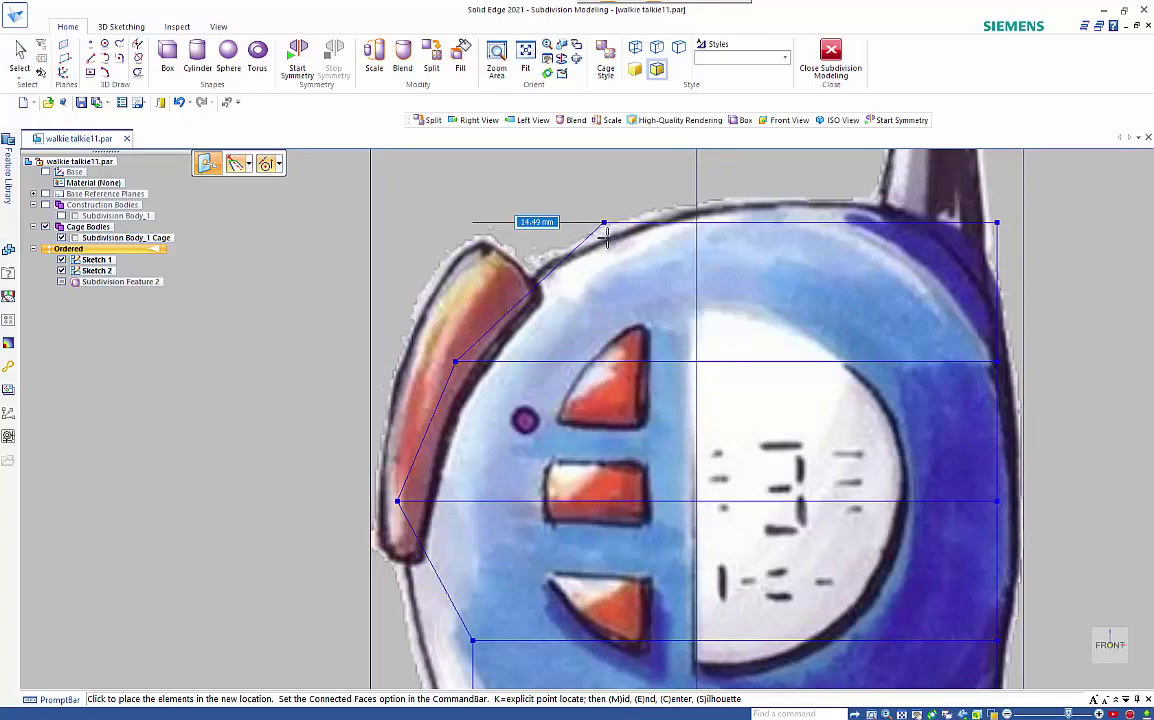
left_click(606, 235)
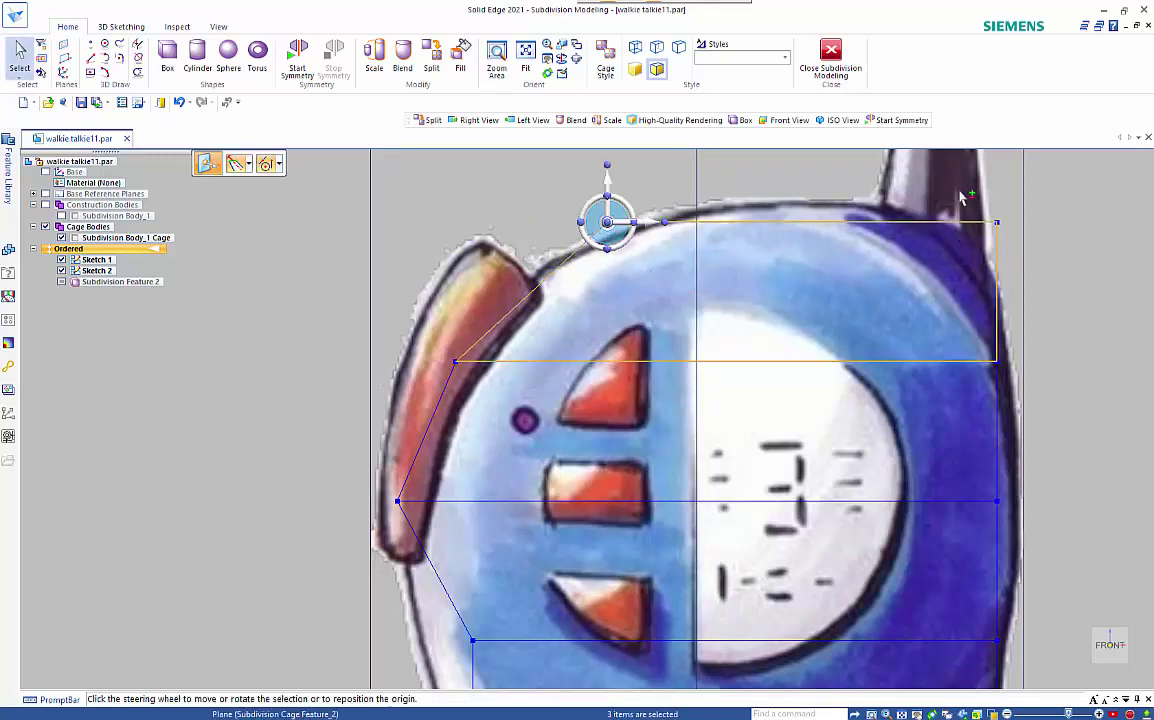
- Move the cage's top corner edge beneath the antenna inward about 5 mm in front view to follow the sketched head outline
left_click_drag(963, 186, 1022, 239, "ctrl")
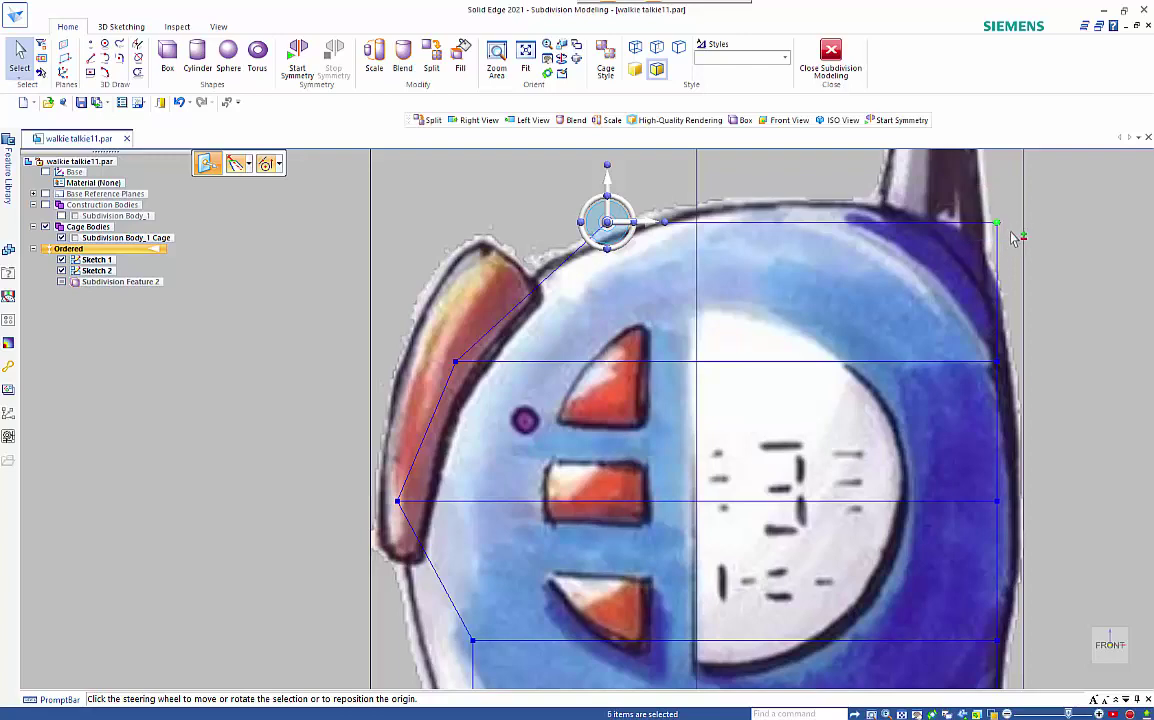
key("Escape")
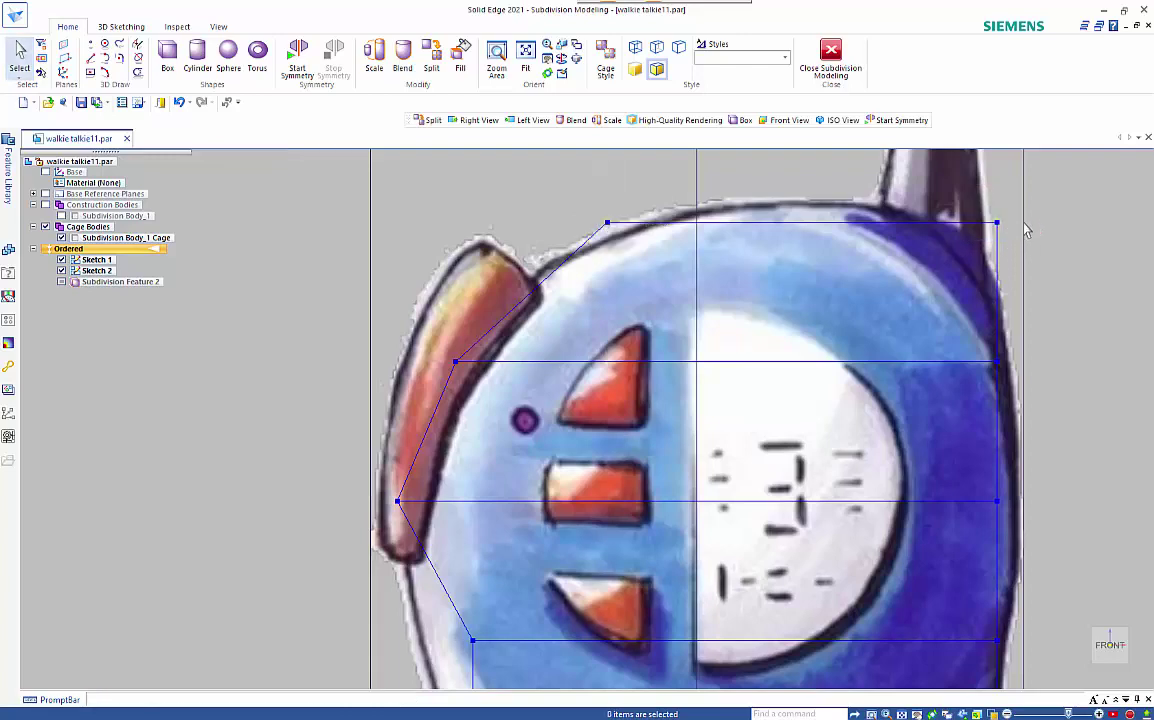
left_click(997, 222)
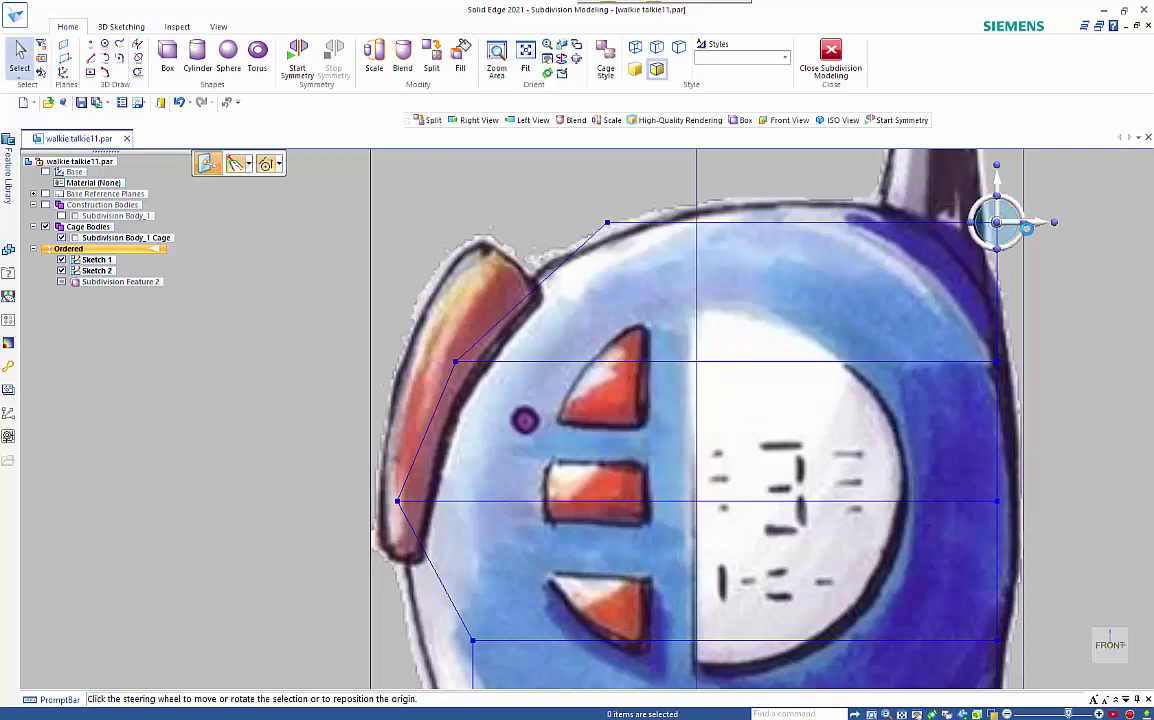
left_click(995, 228)
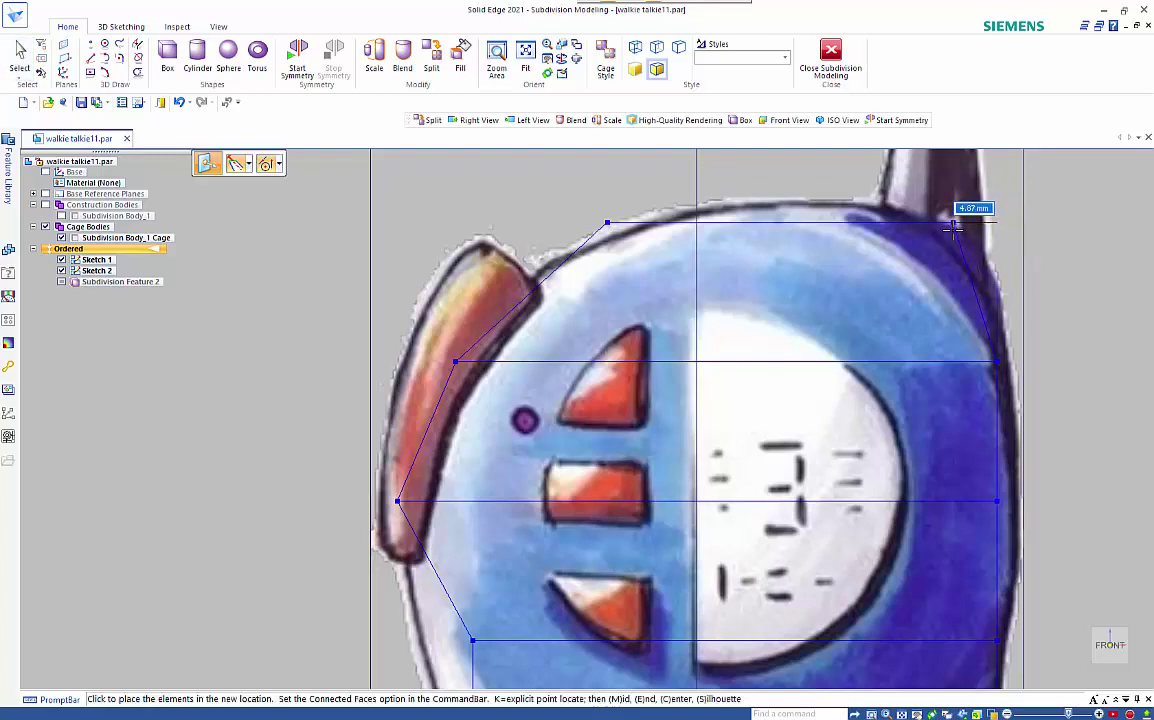
left_click(953, 228)
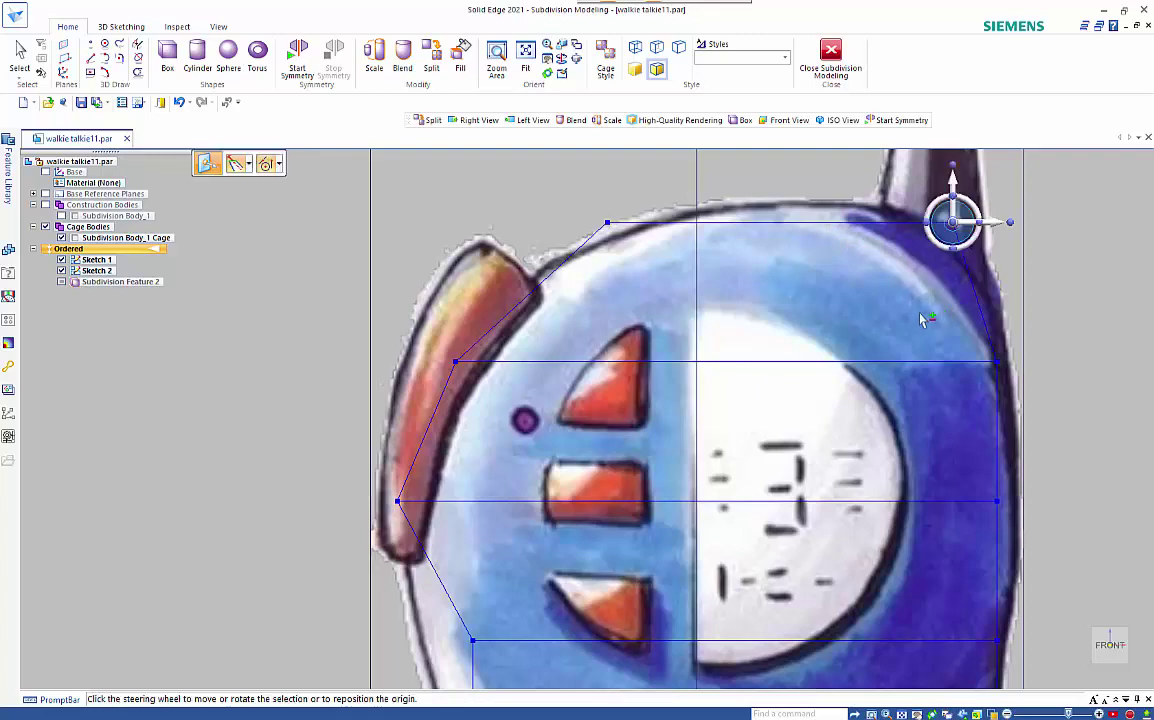
- Move the cage edge at the middle upper split, on the side opposite the red grip, outward about 2 mm onto the sketched body outline
scroll(922, 318, "down", 2)
left_click_drag(1012, 395, 962, 457, "ctrl")
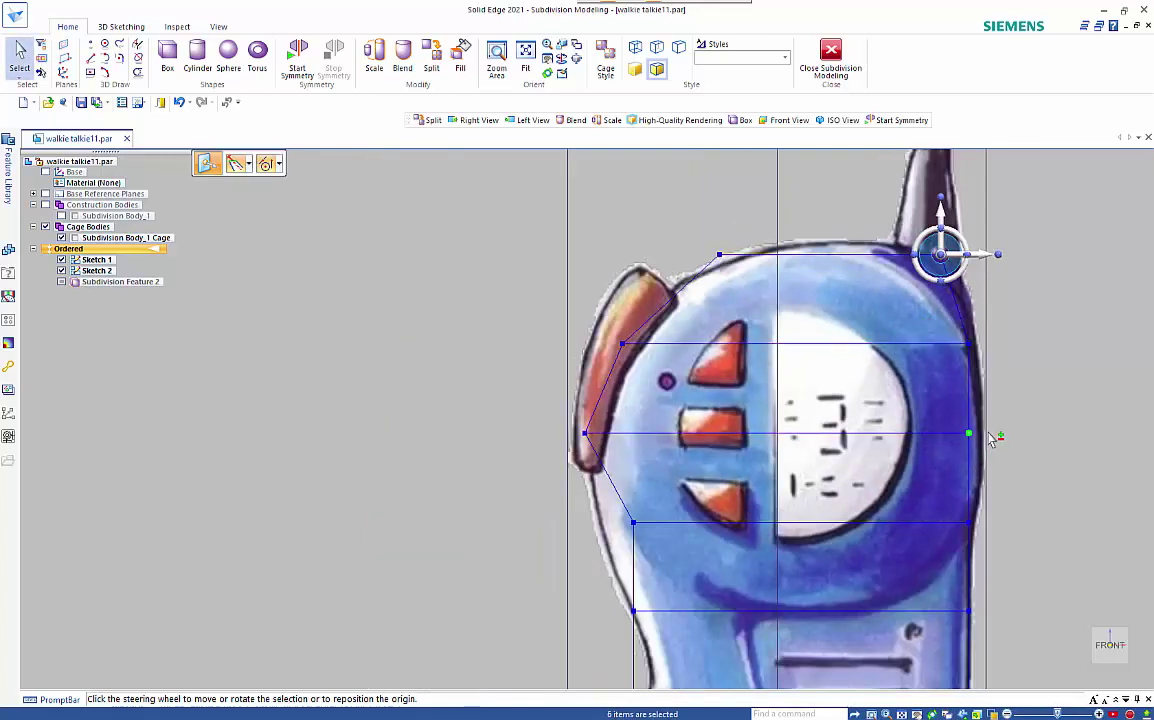
left_click(1008, 412)
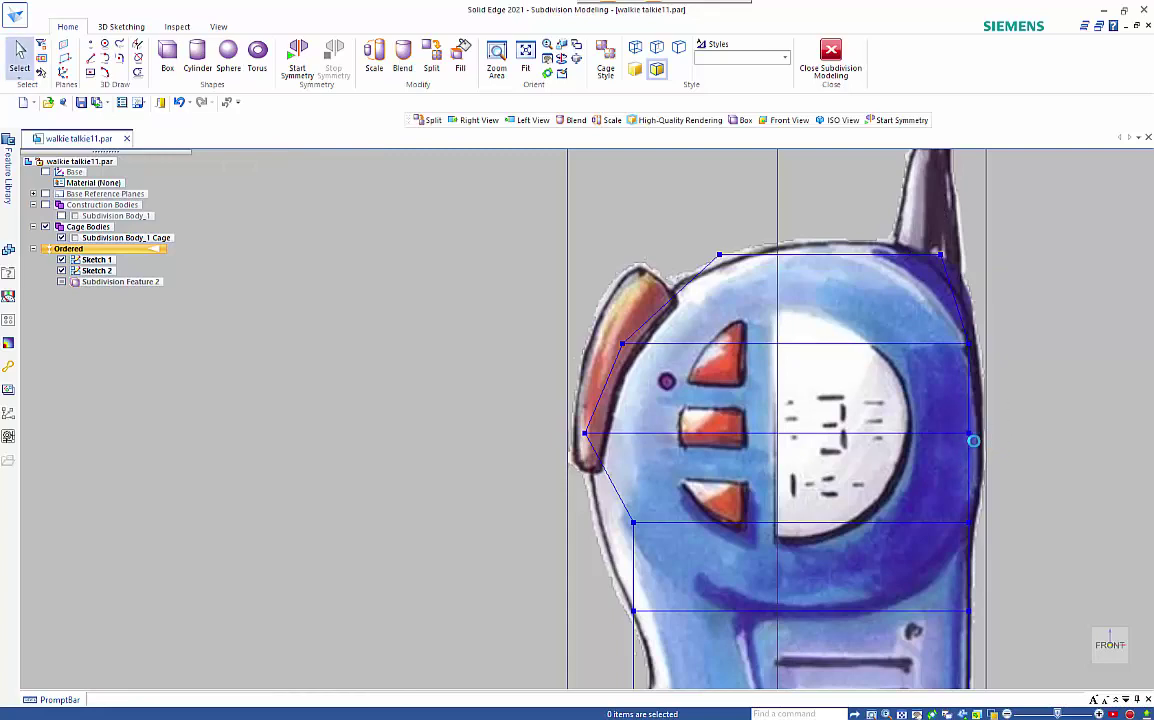
left_click(968, 448)
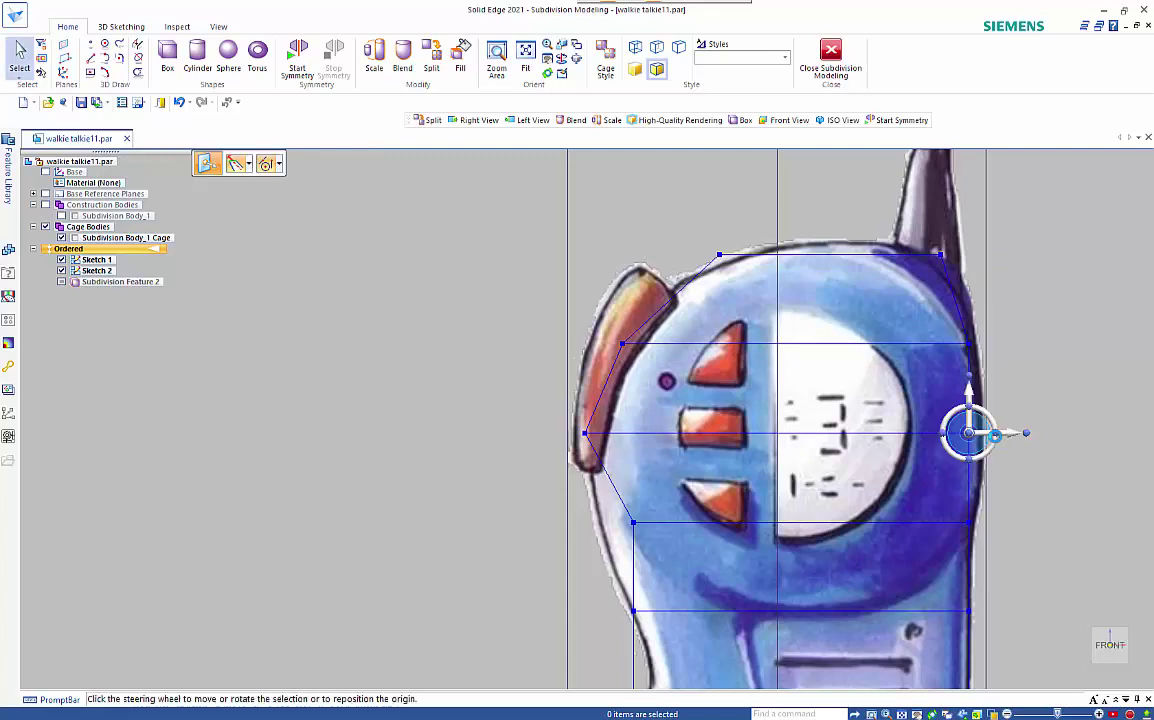
left_click(1010, 440)
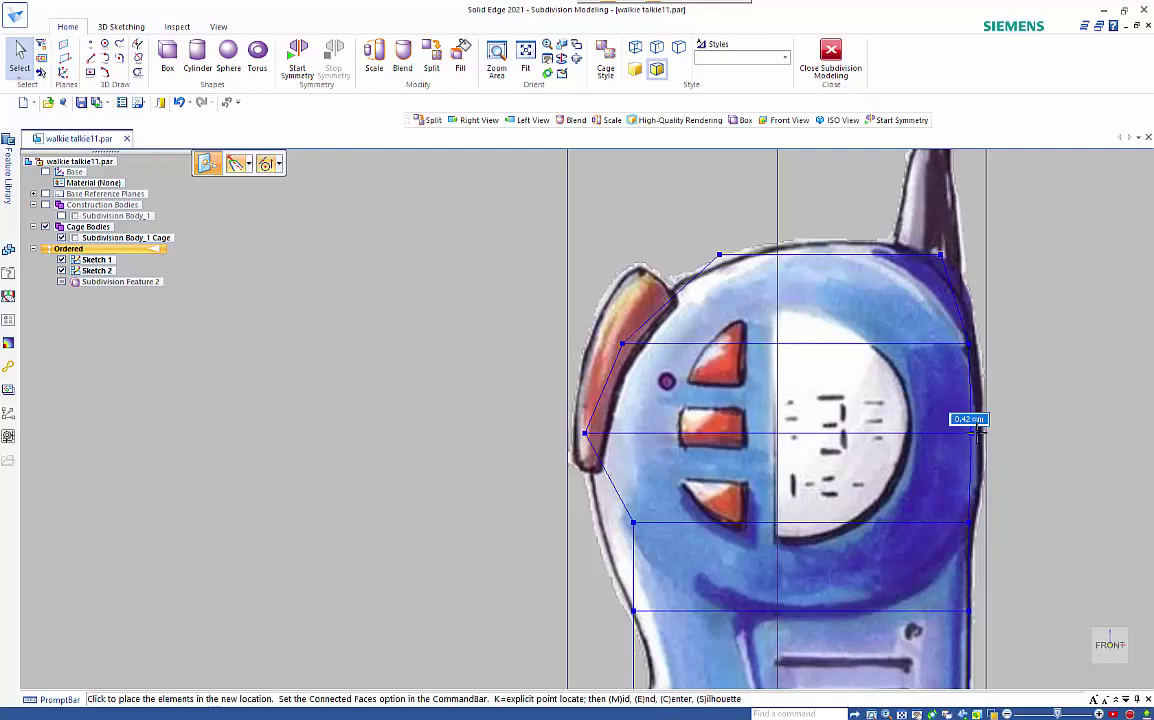
scroll(974, 430, "up", 3)
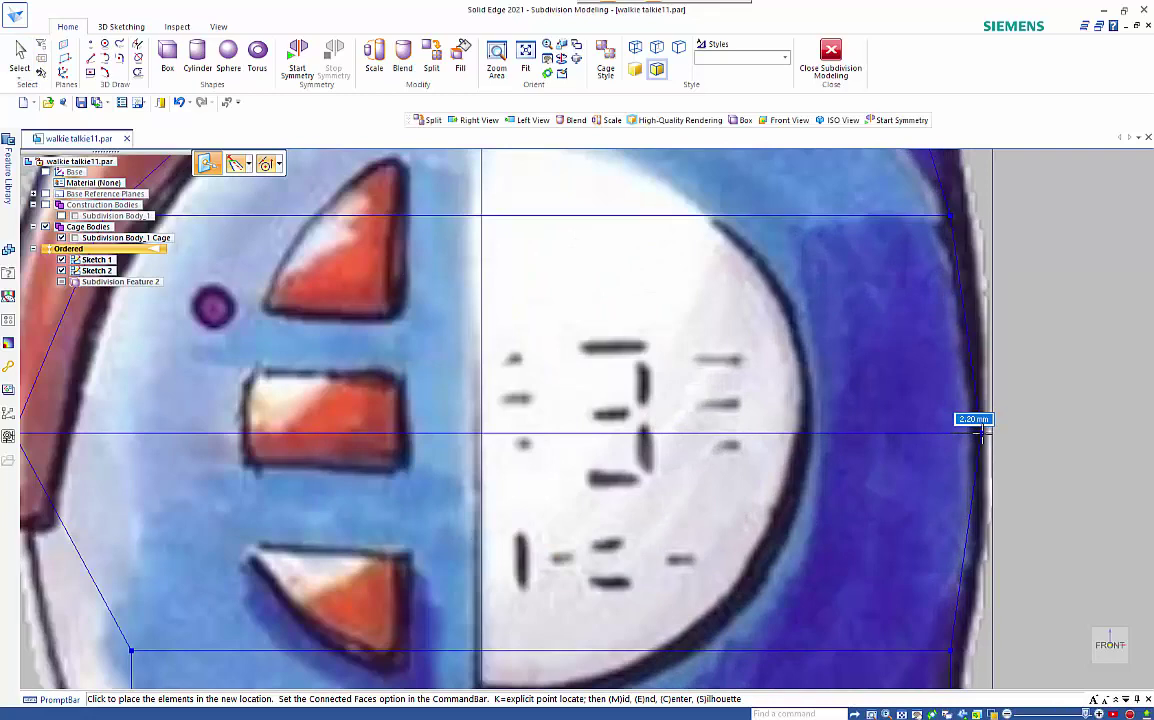
left_click(985, 435)
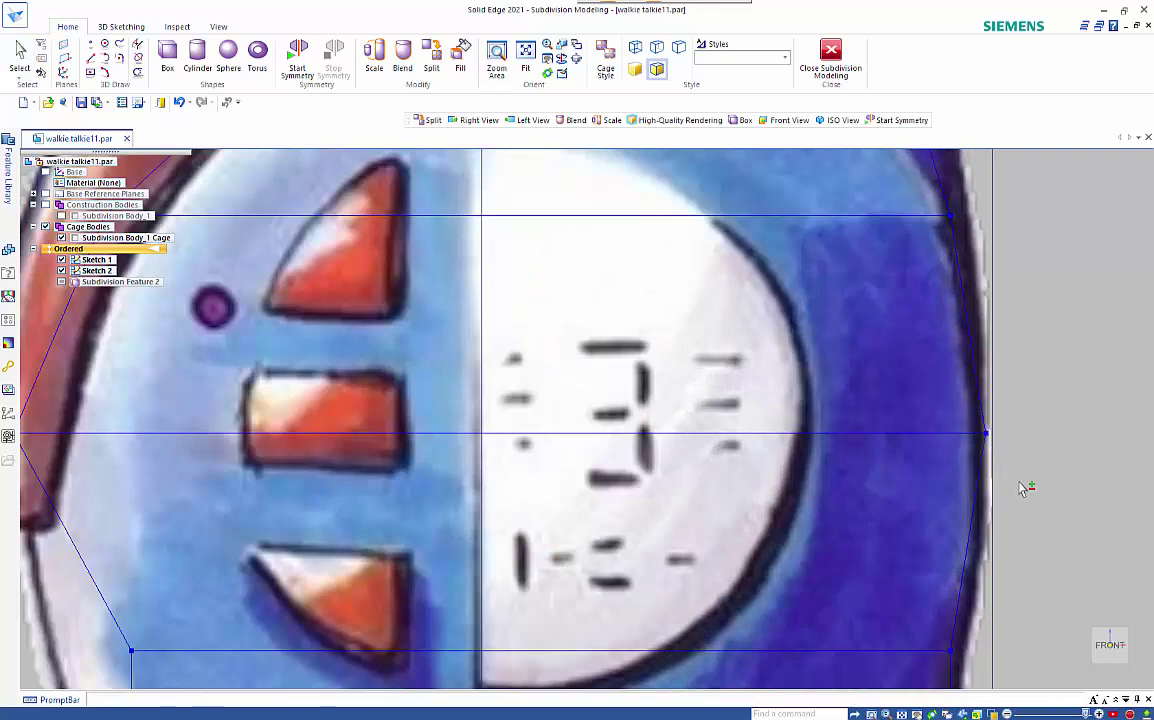
scroll(1023, 484, "down", 4)
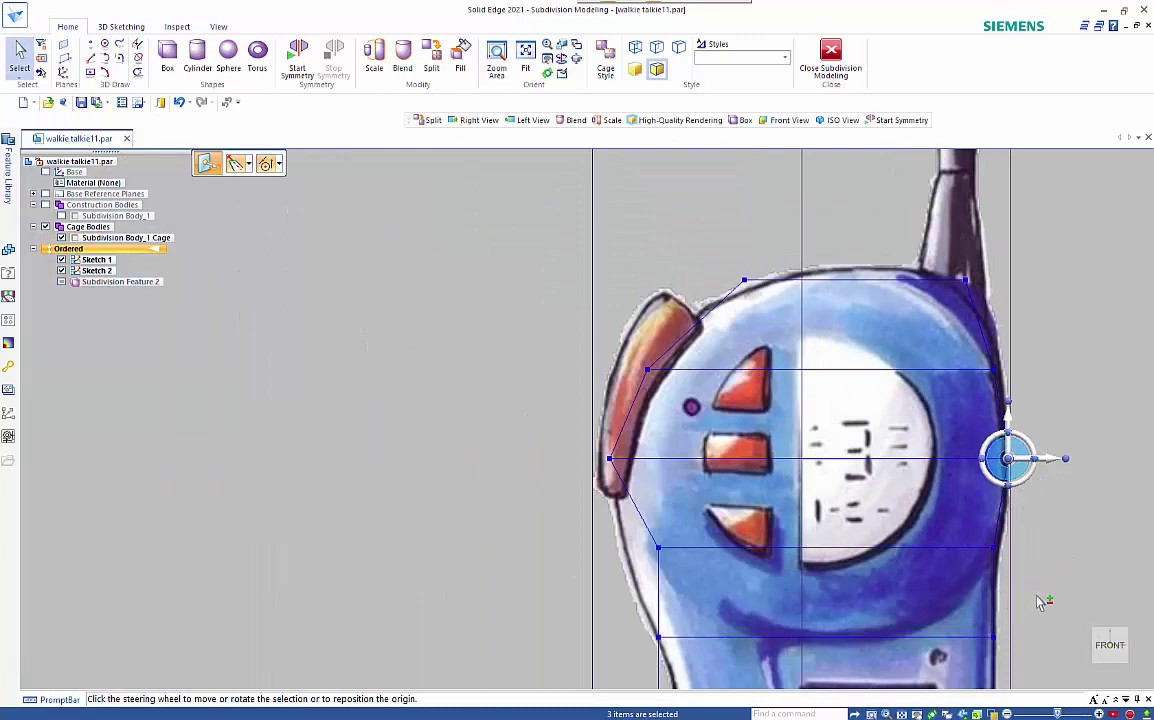
- Move the left-edge cage vertices in the fourth row outward about 5 mm to match the pictured body outline
left_click(533, 525)
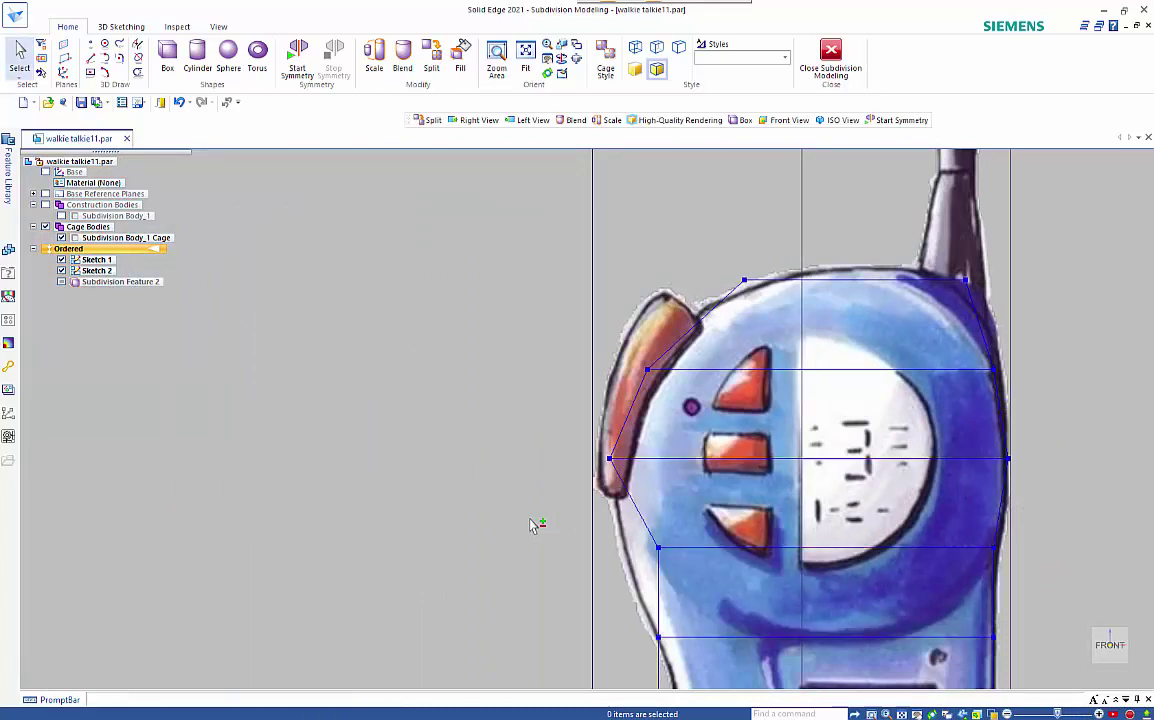
left_click_drag(576, 523, 688, 580)
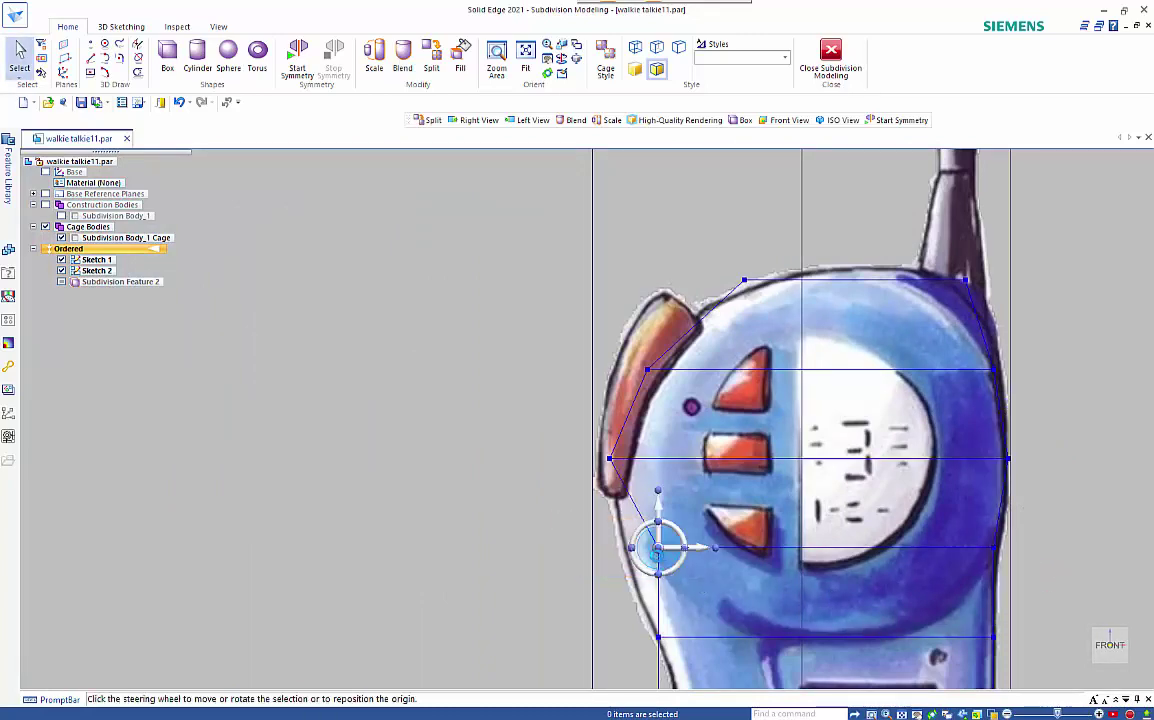
left_click(674, 552)
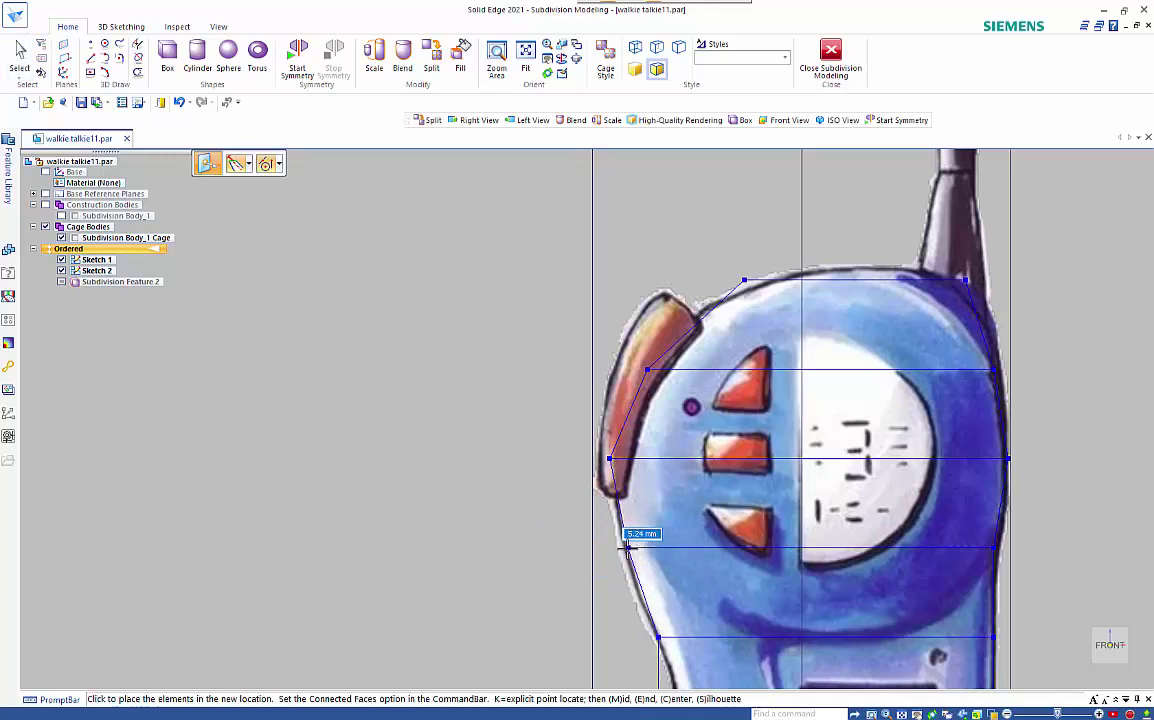
left_click(627, 547)
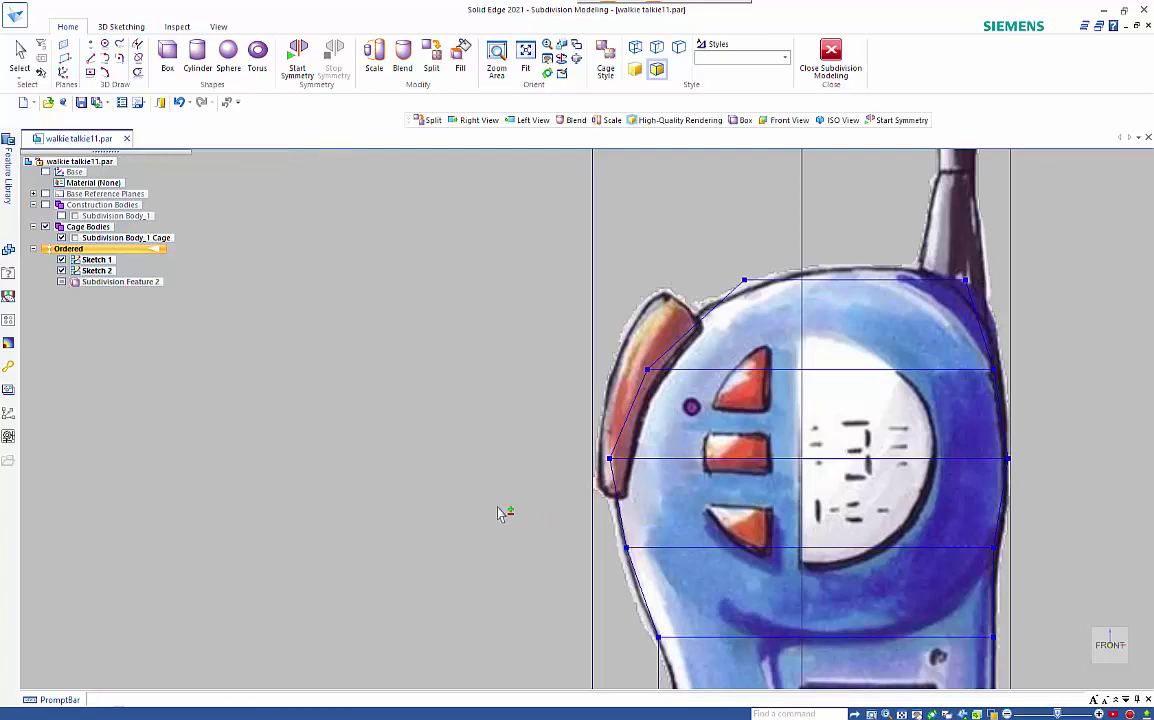
scroll(484, 504, "down", 3)
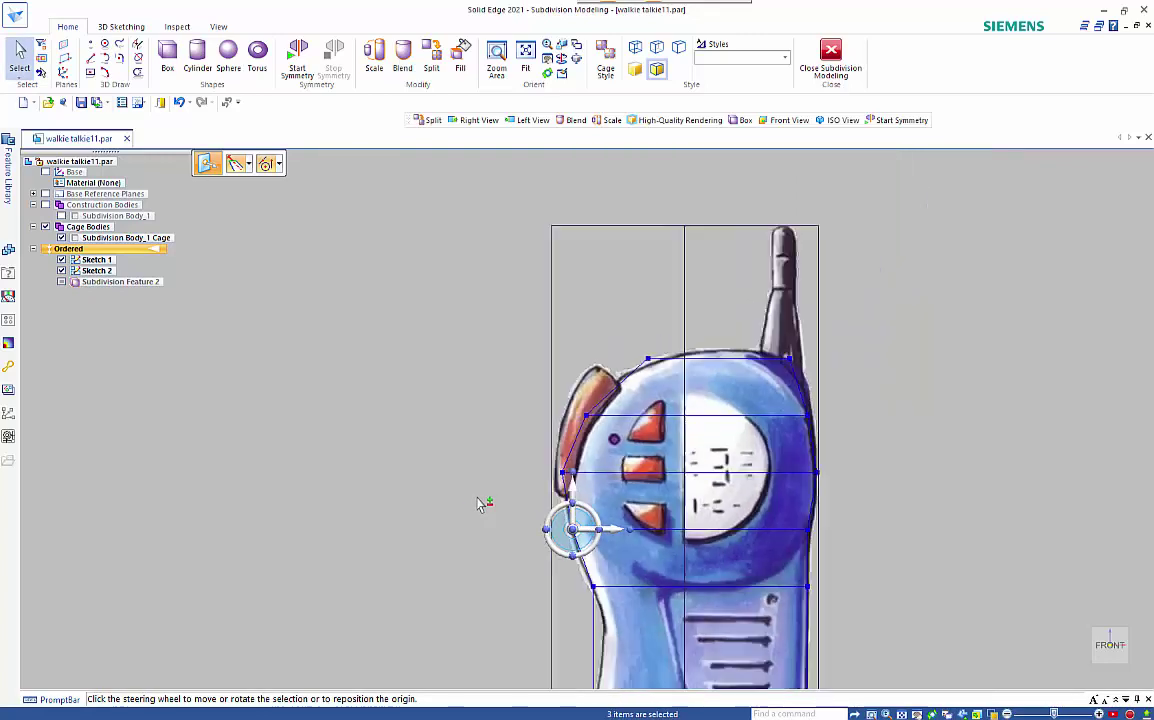
key("Escape")
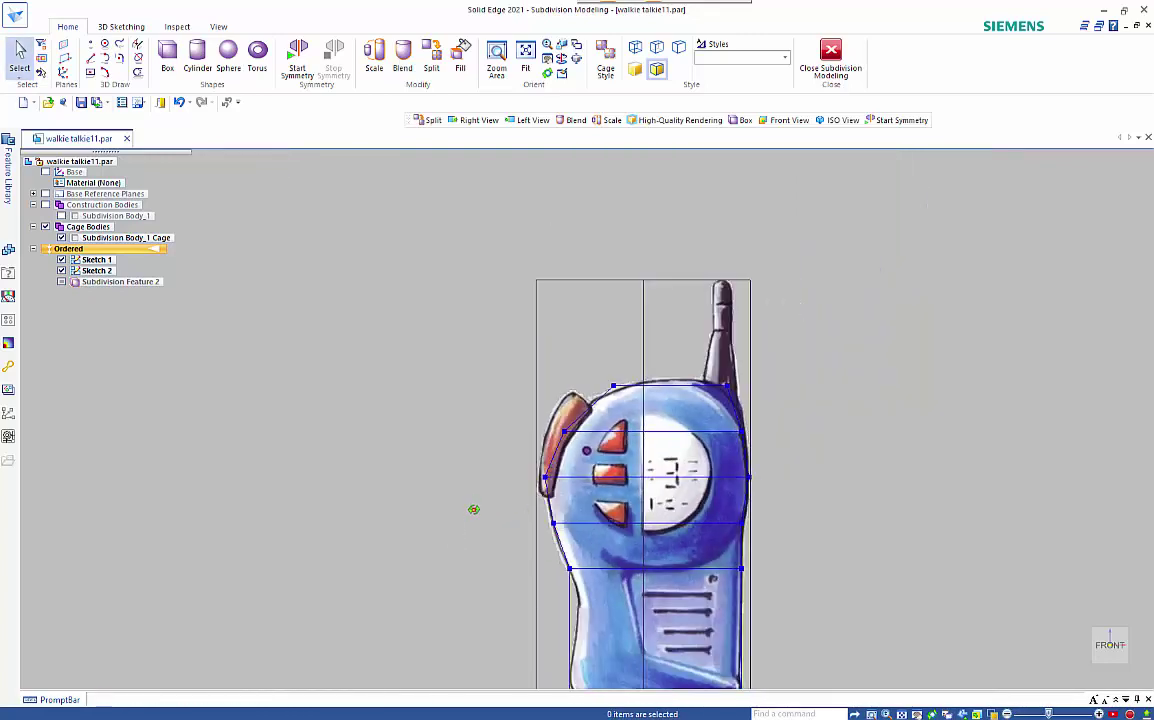
- Show the subdivision body Subdivision Body_1 together with its cage
middle_click_drag(473, 509, 584, 494)
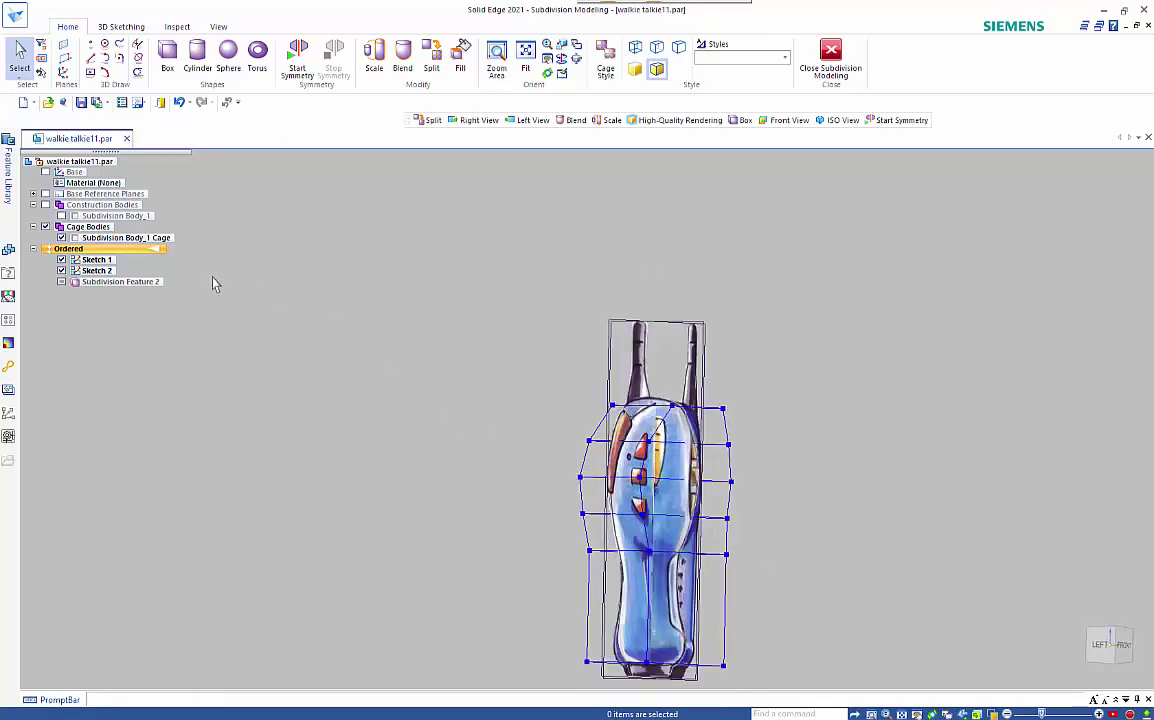
left_click(62, 215)
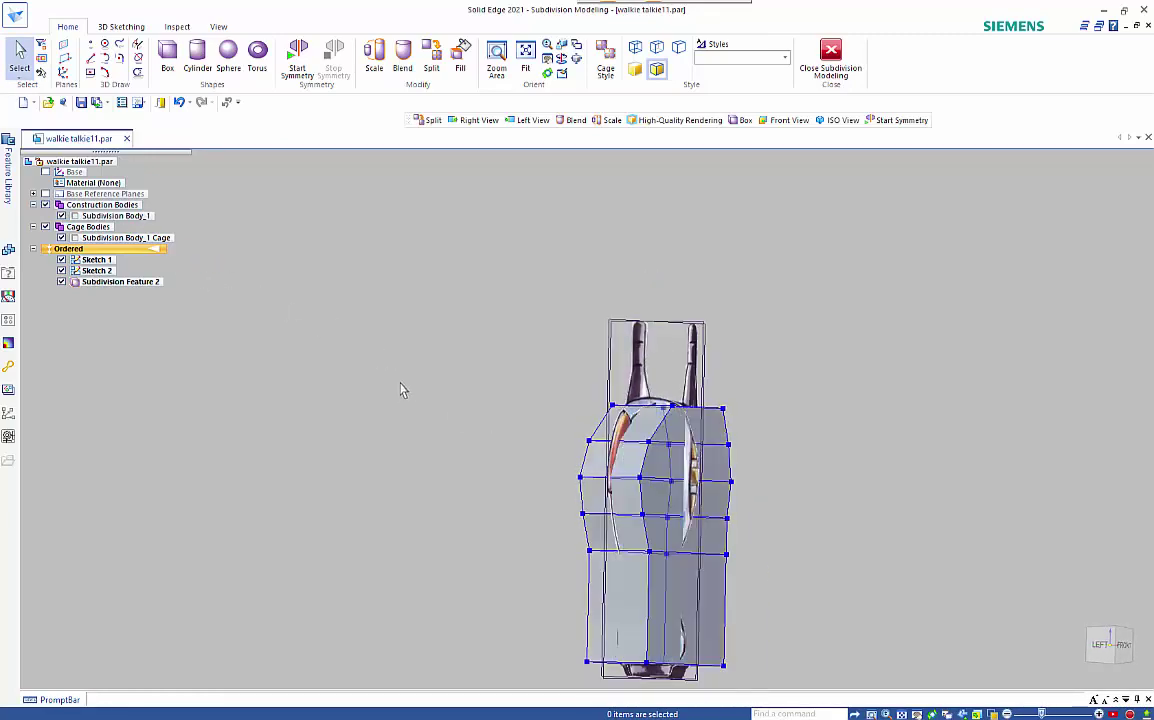
mouse_move(458, 532)
middle_mouse_down()
mouse_move(436, 573)
mouse_move(451, 519)
middle_mouse_up()
- Select the entire cage and apply a Blend value of 0 (Sharp) to it
right_click(449, 513)
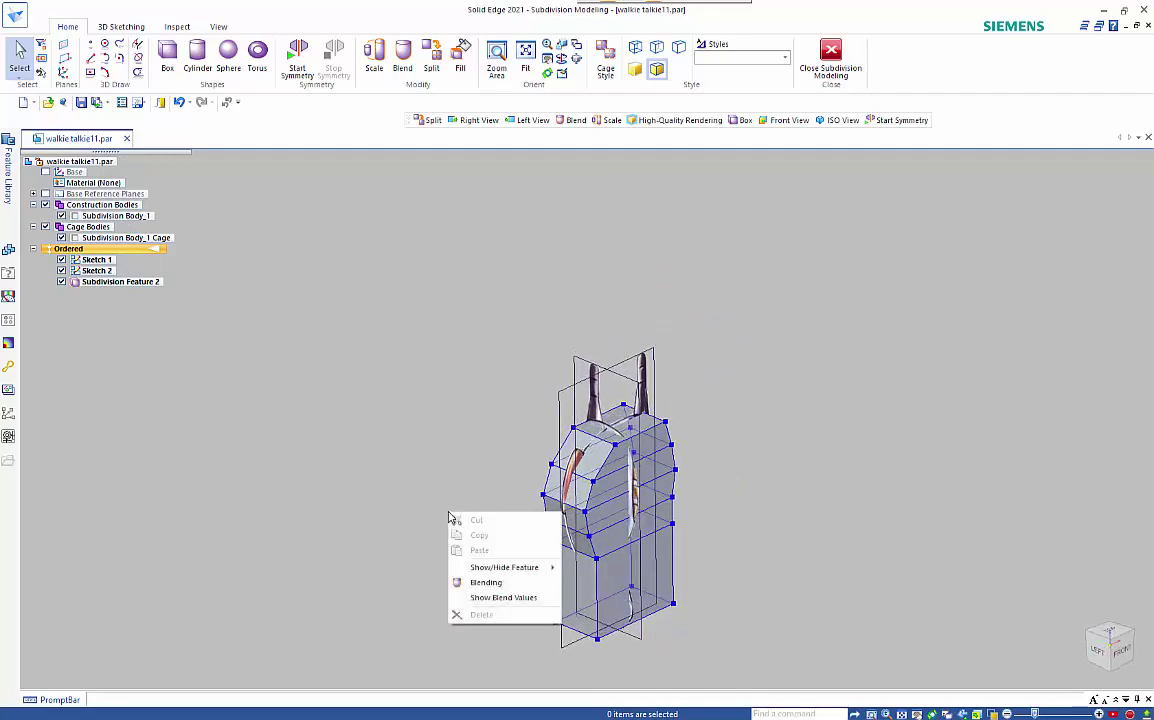
left_click(486, 582)
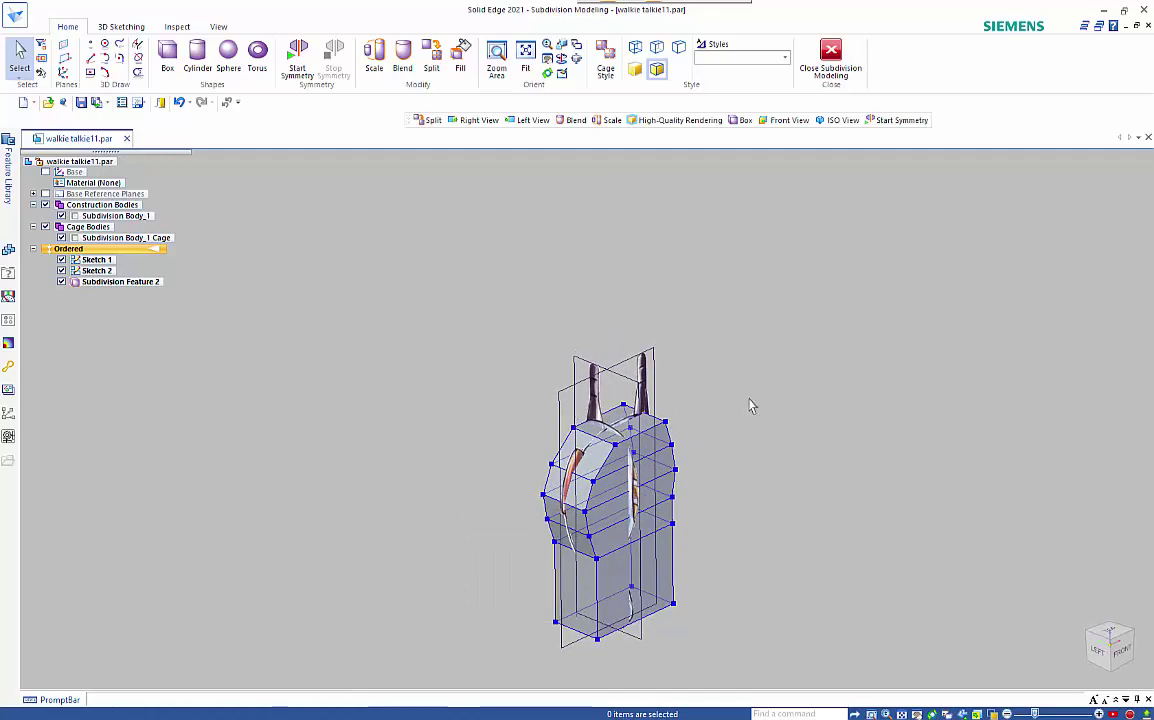
left_click_drag(747, 366, 503, 664)
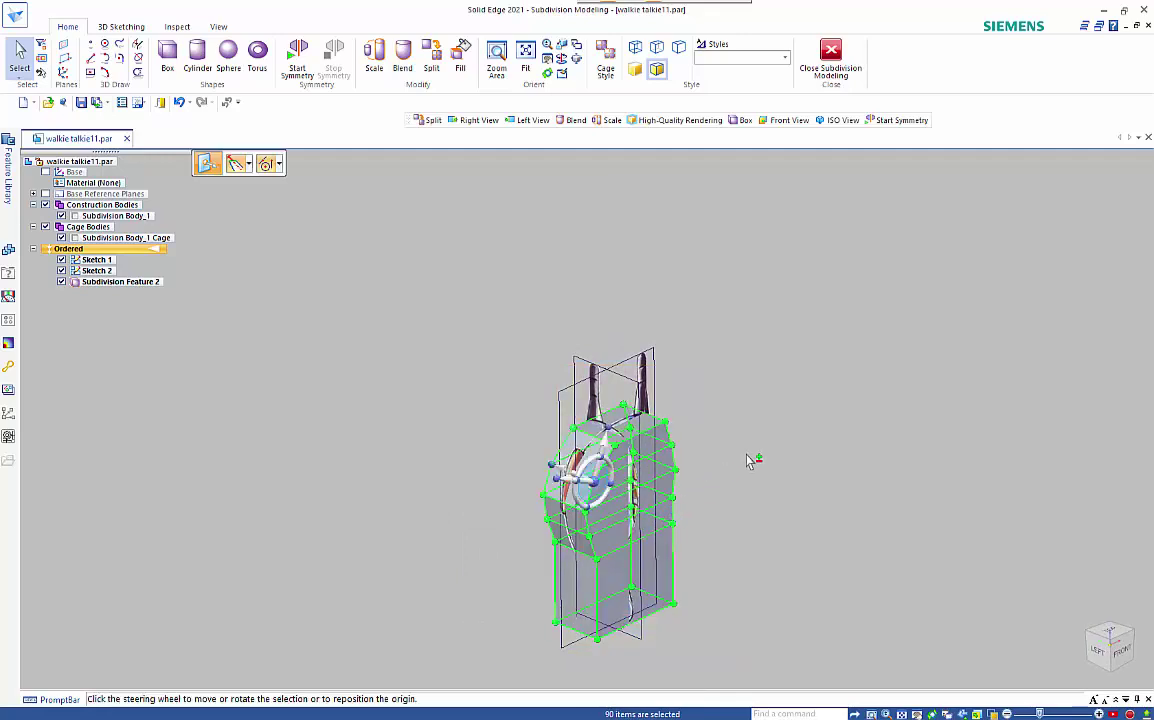
right_click(742, 428)
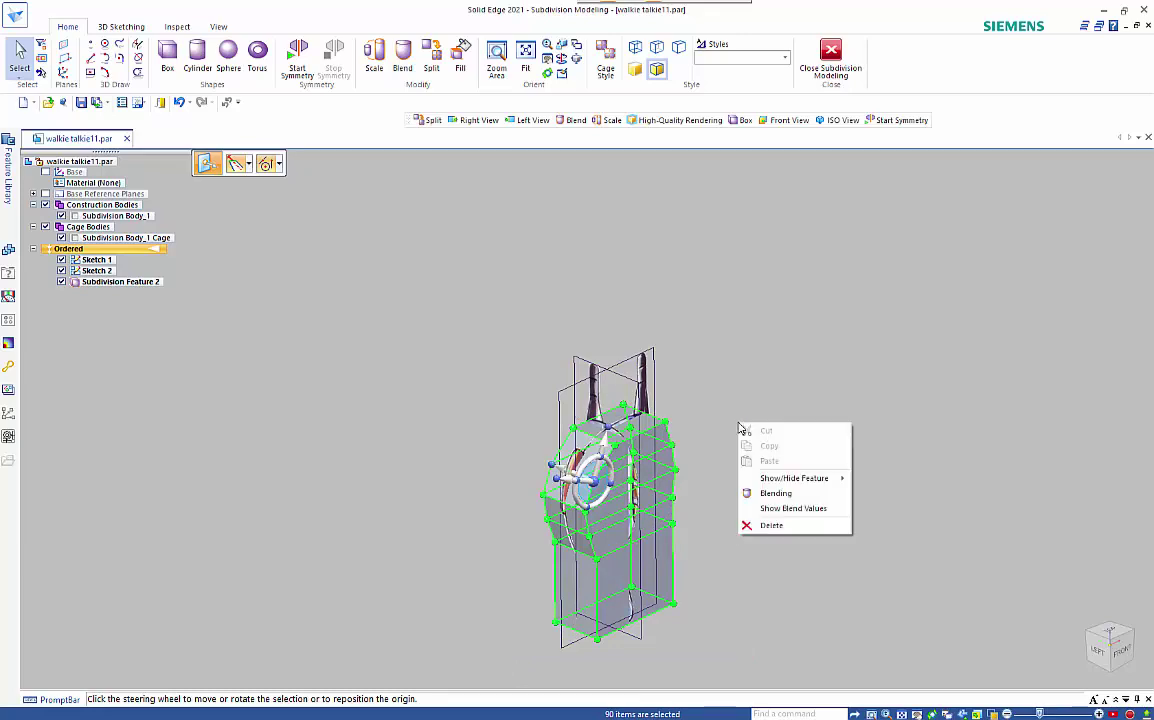
left_click(765, 491)
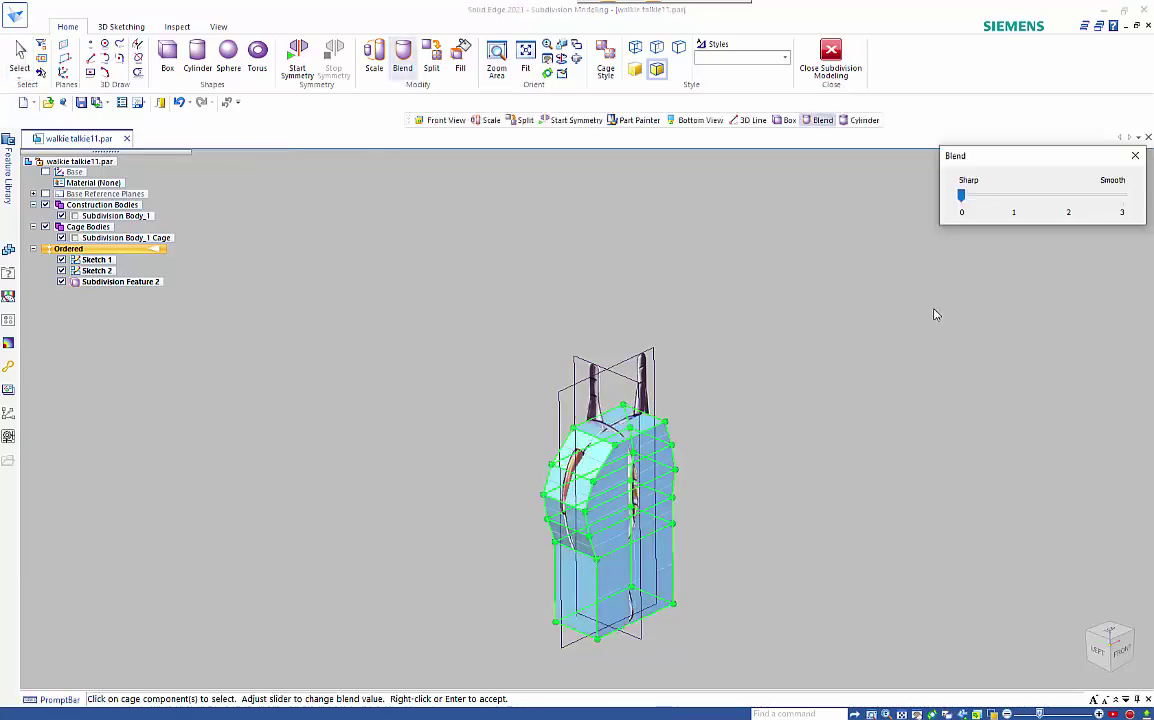
mouse_move(962, 196)
left_mouse_down()
mouse_move(1065, 191)
mouse_move(1116, 203)
mouse_move(957, 203)
left_mouse_up()
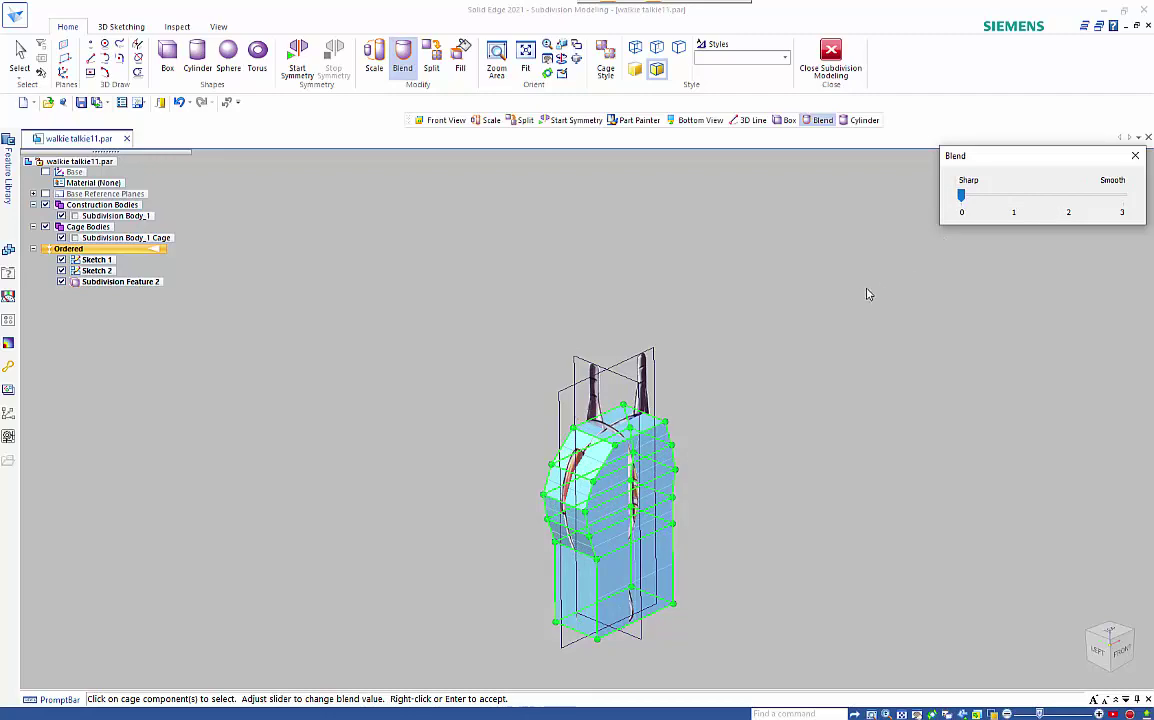
right_click(838, 304)
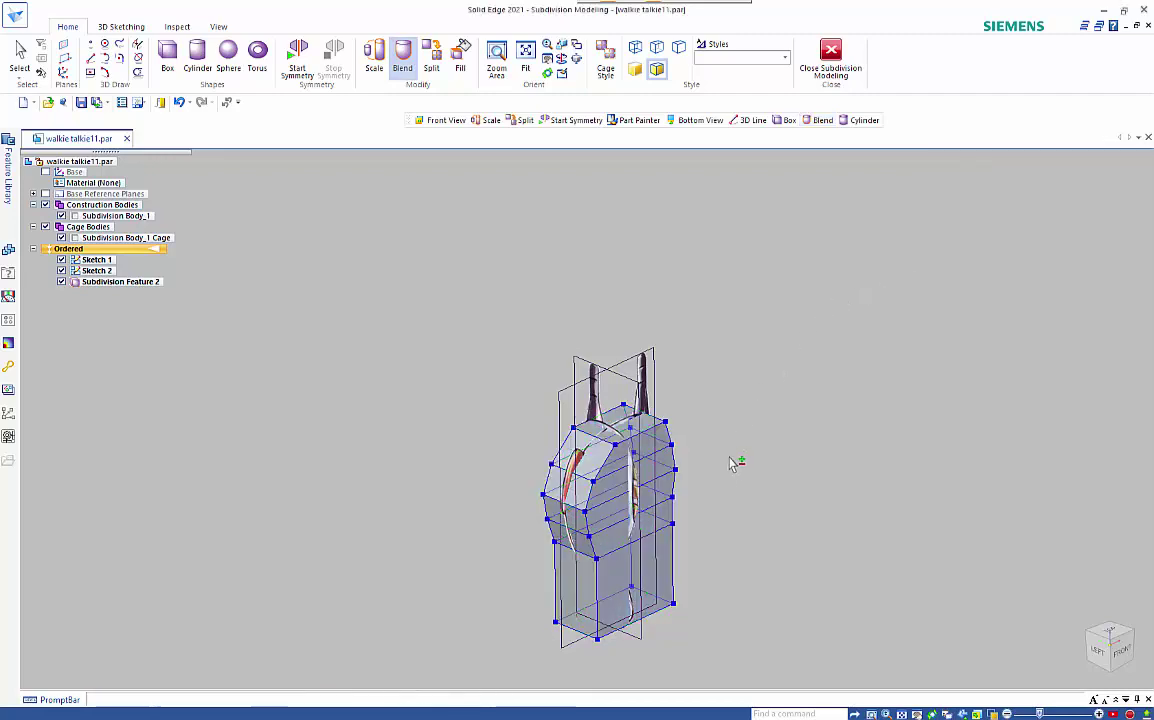
- In the left view, move the antenna-side cage vertices in the third row outward about 5 mm toward the sketched outline
key("ctrl+a")
scroll(720, 541, "up", 1)
key("Escape")
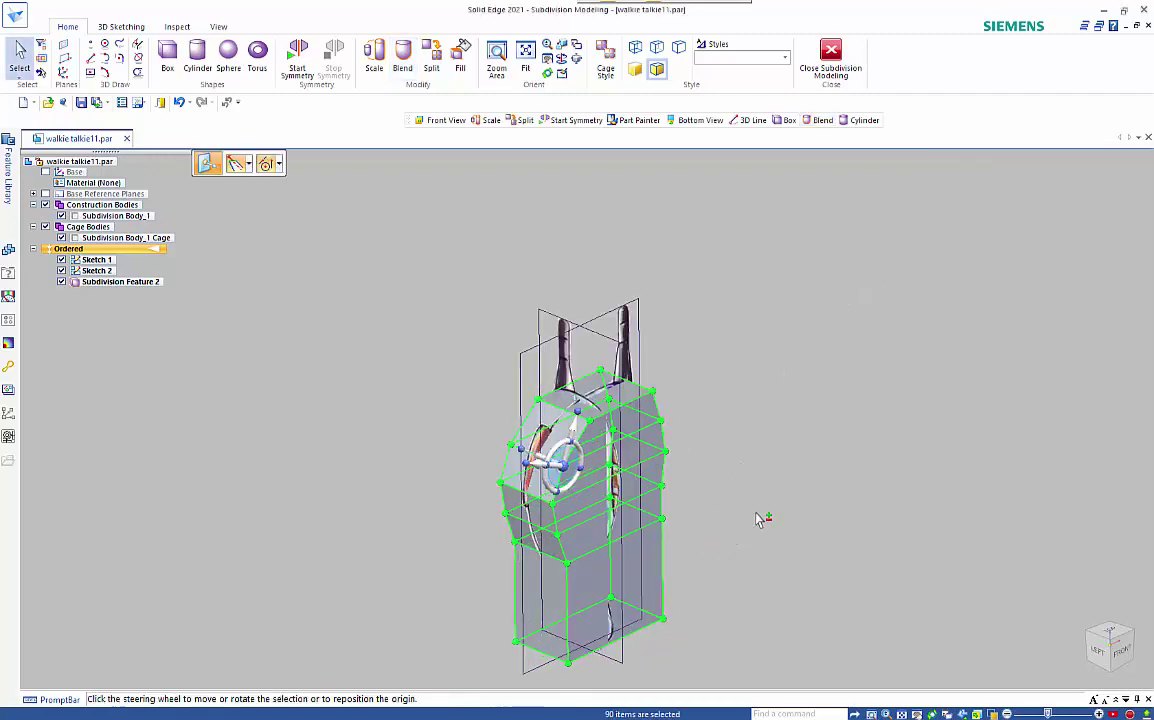
middle_click_drag(760, 518, 857, 476)
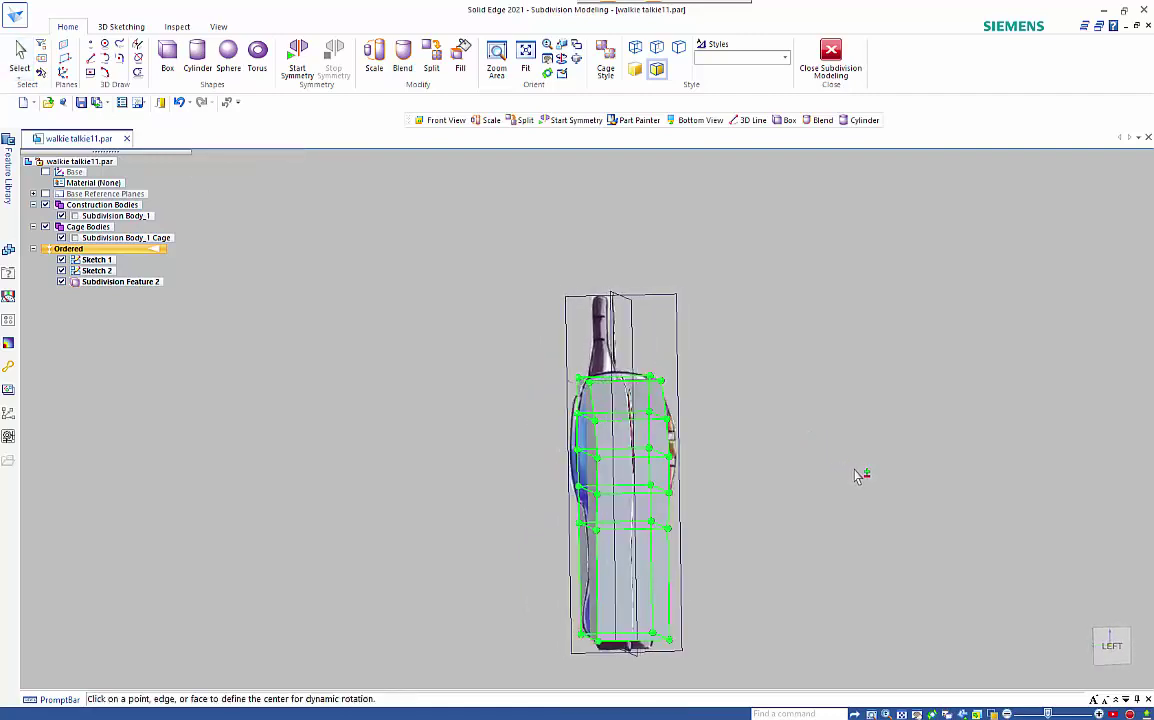
left_click(1110, 645)
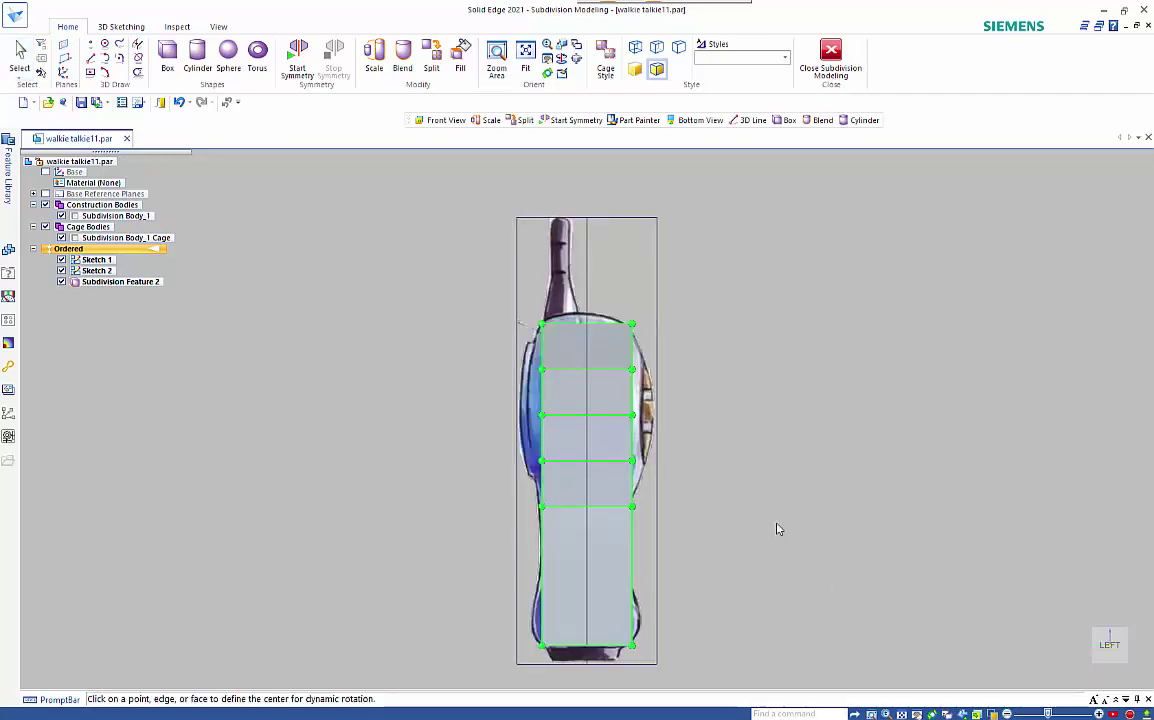
key("Escape")
key("Escape")
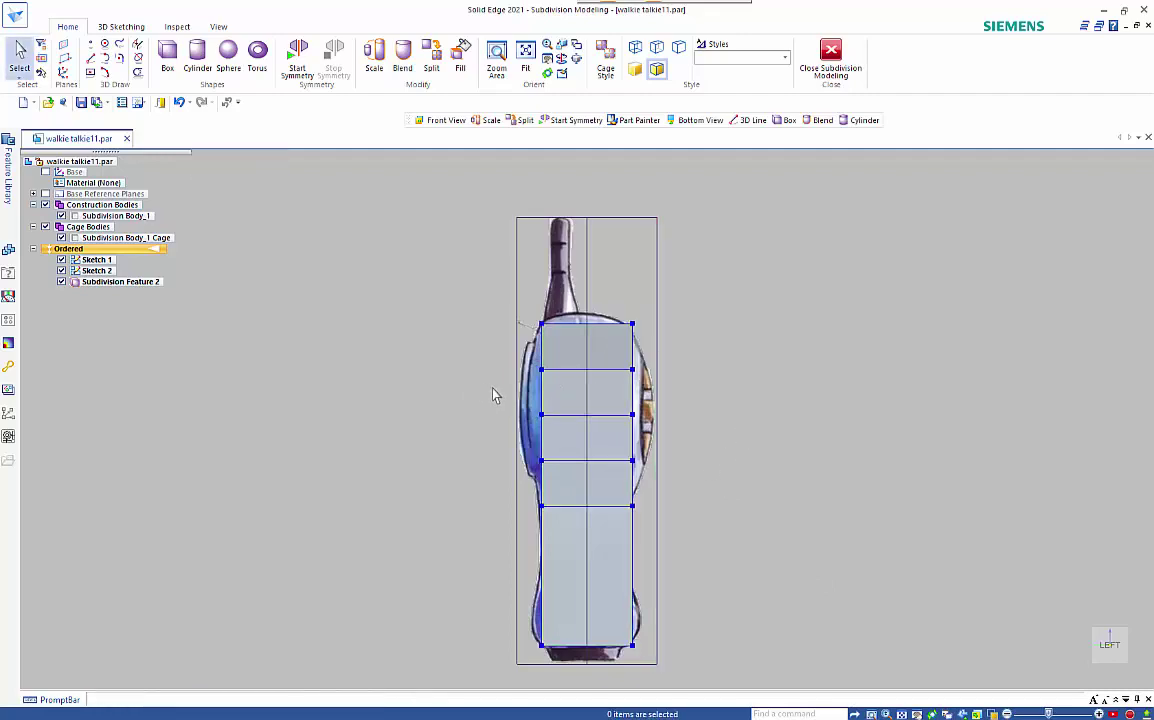
left_click(558, 422)
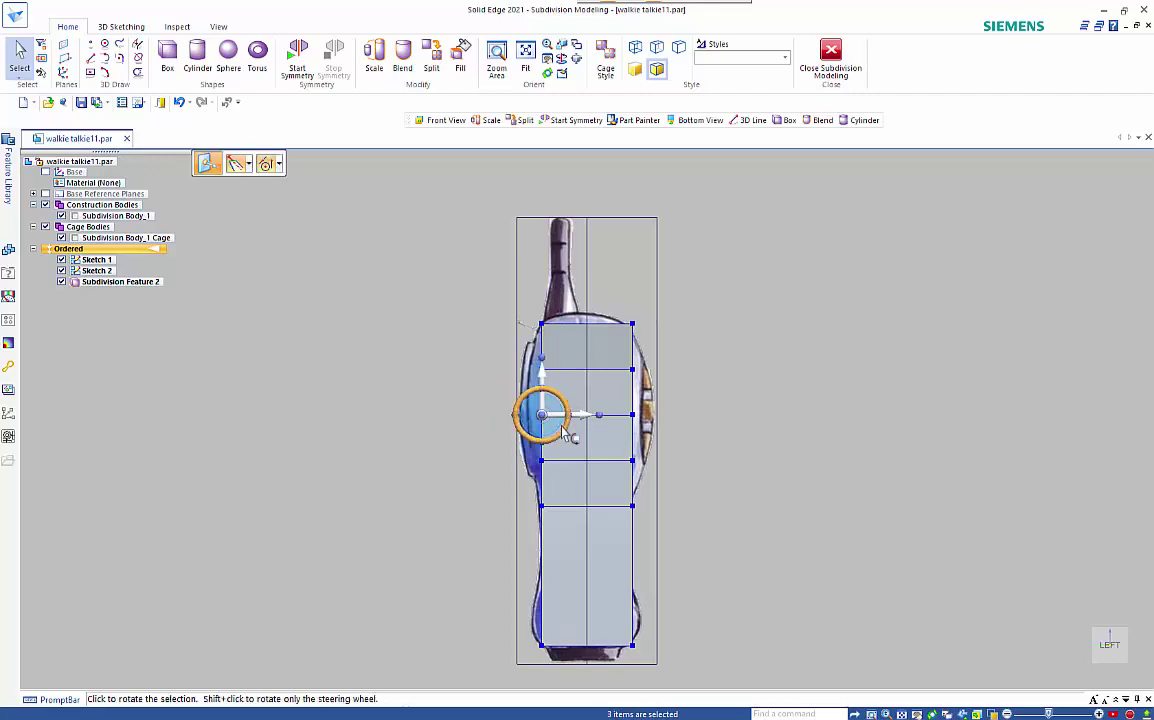
left_click_drag(568, 425, 529, 410)
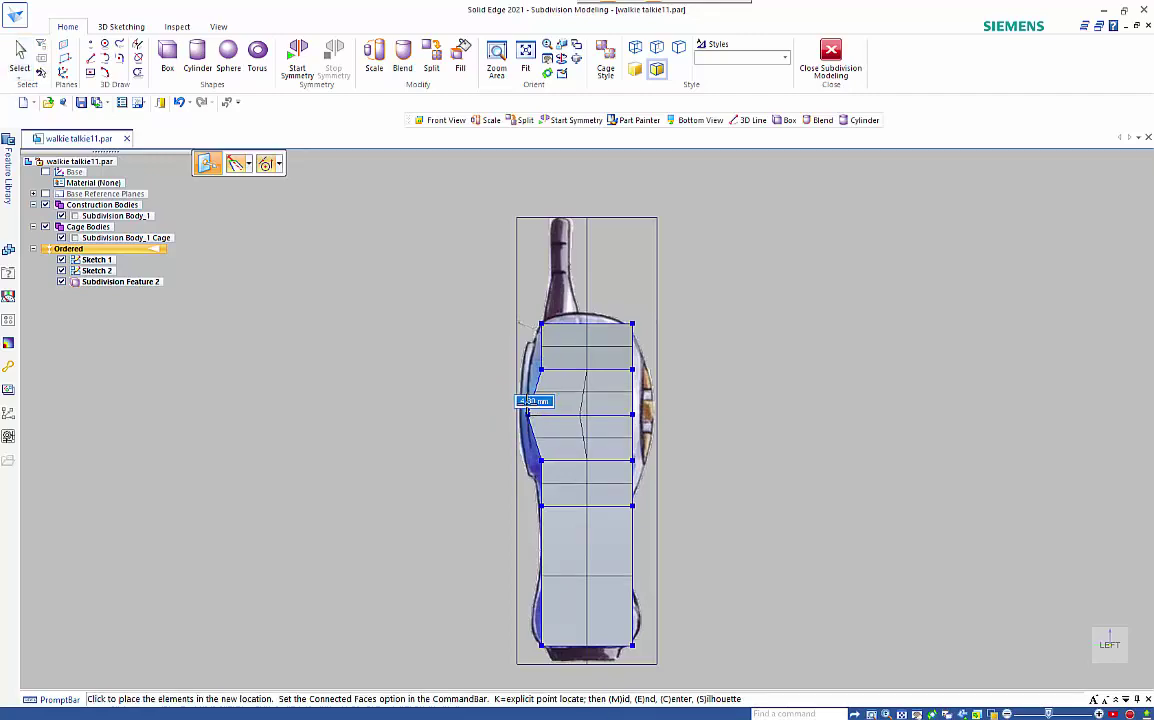
left_click(526, 404)
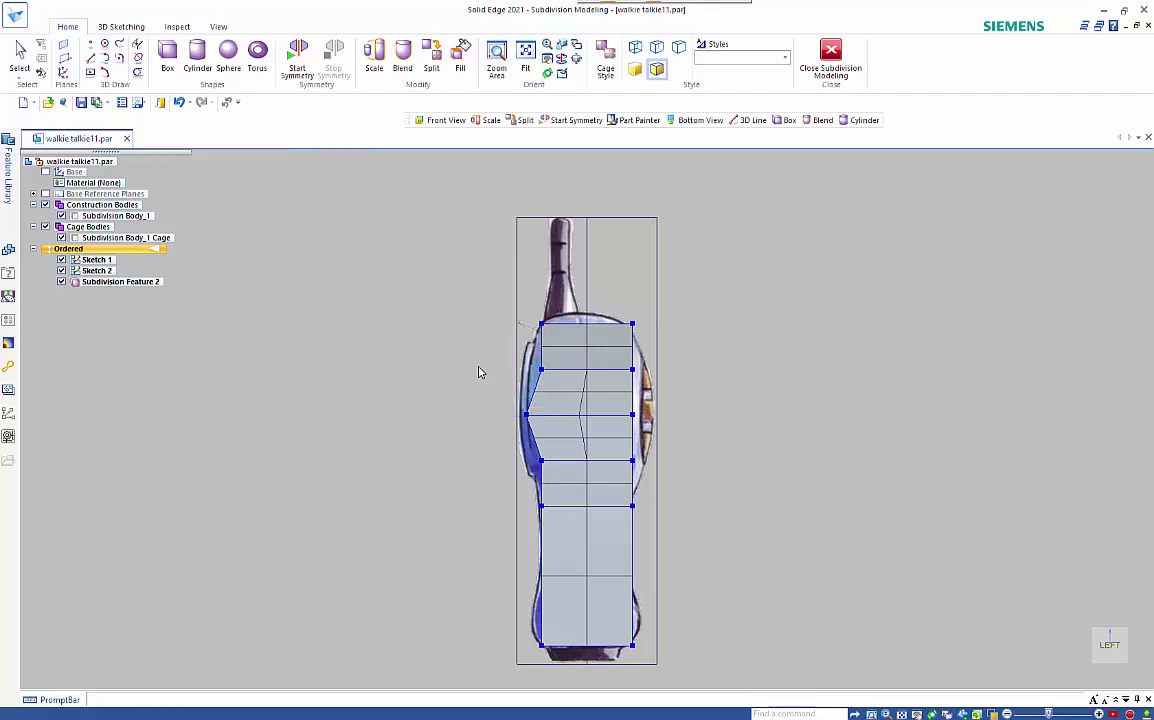
- Move the antenna-side cage vertices in the second row outward about 4 mm toward the sketched outline
left_click_drag(481, 341, 554, 378)
key("Escape")
left_click(541, 370)
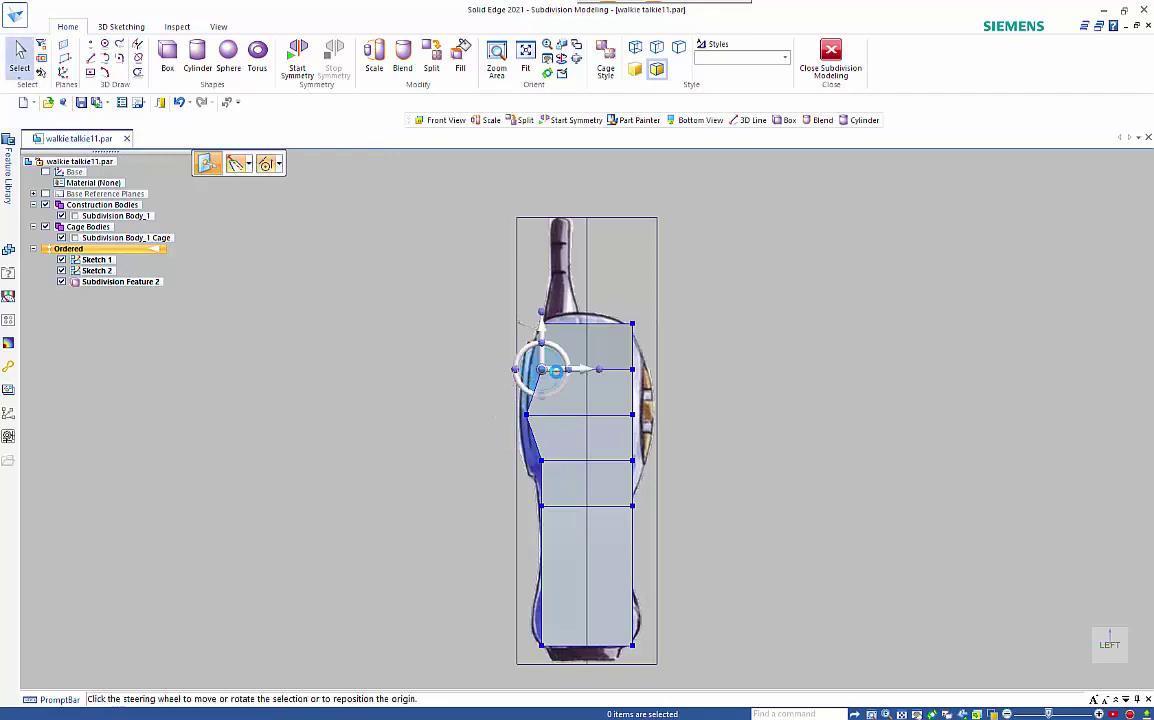
left_click(548, 368)
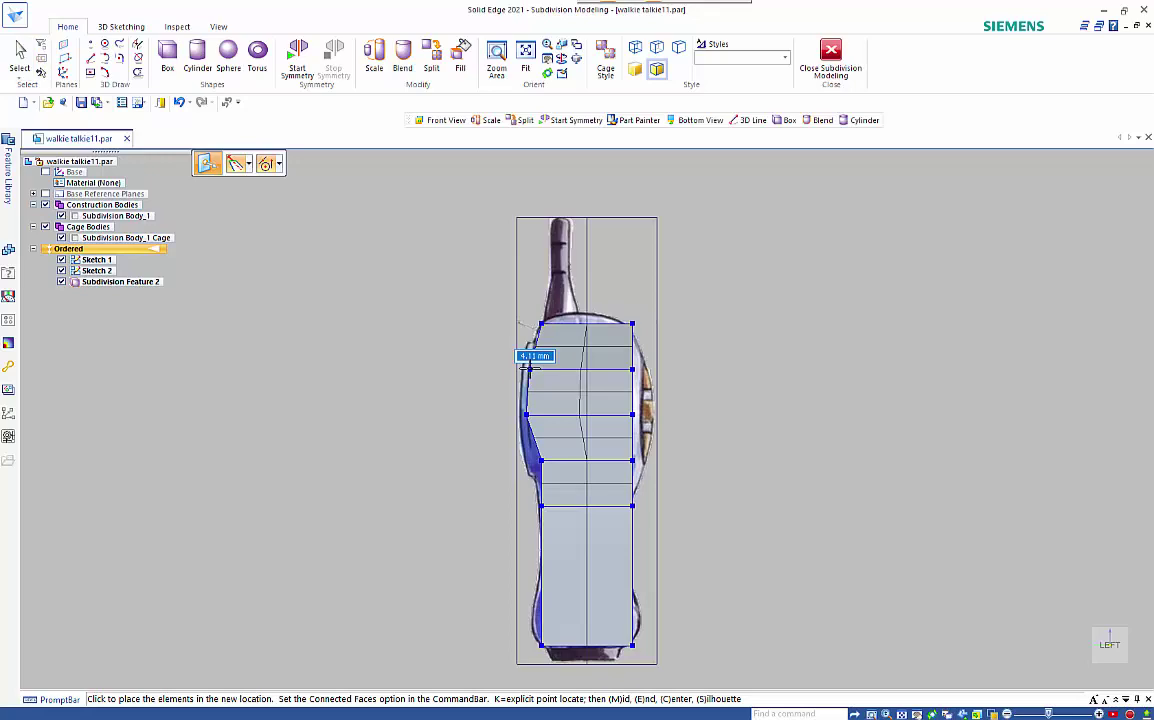
left_click(527, 368)
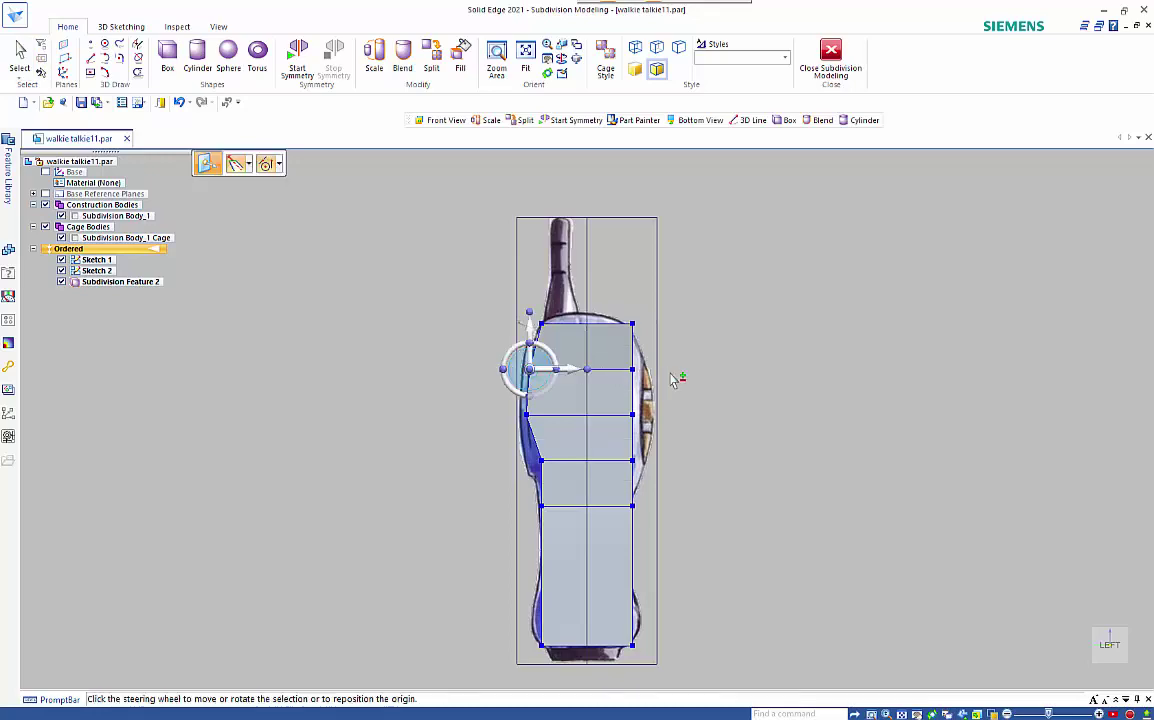
- Move the button-side cage vertices in the second row outward about 4.7 mm to meet the pictured outline
scroll(657, 355, "up", 4)
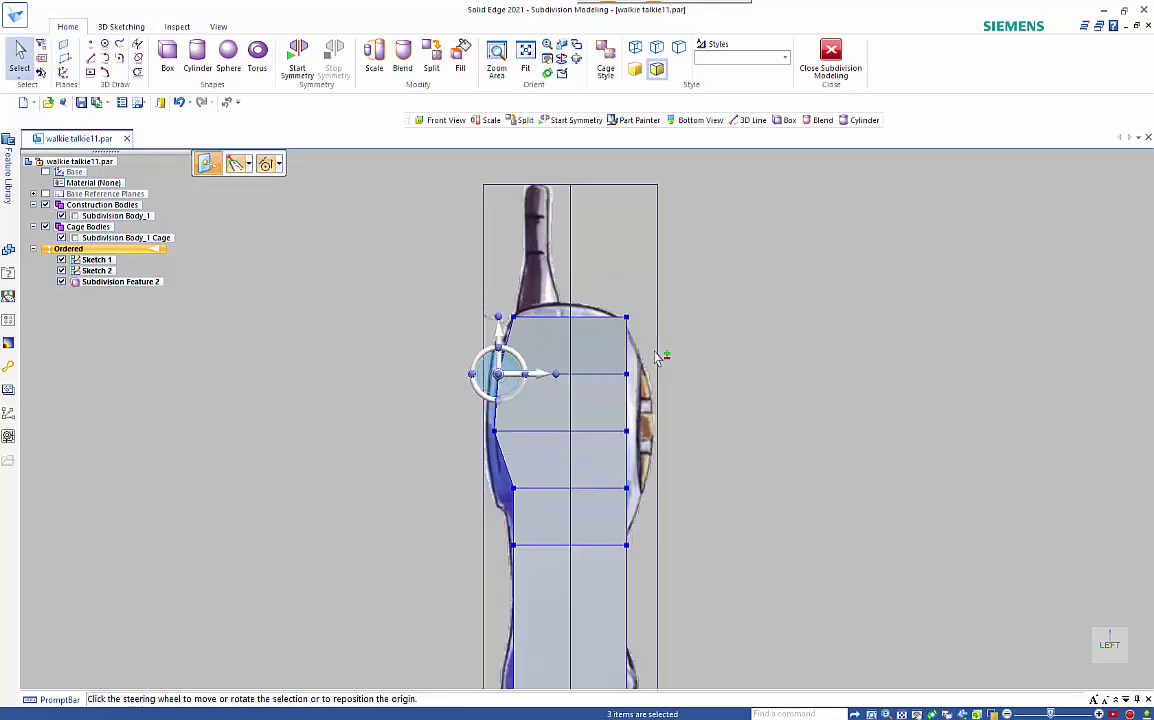
key("Escape")
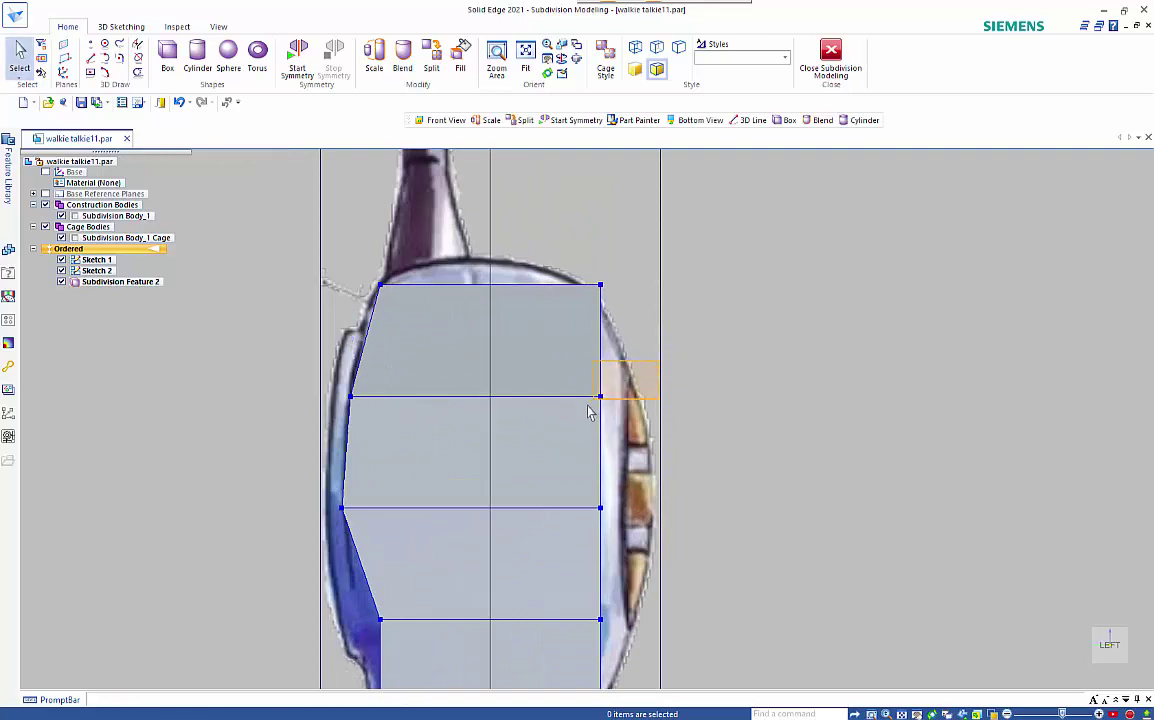
left_click(598, 400)
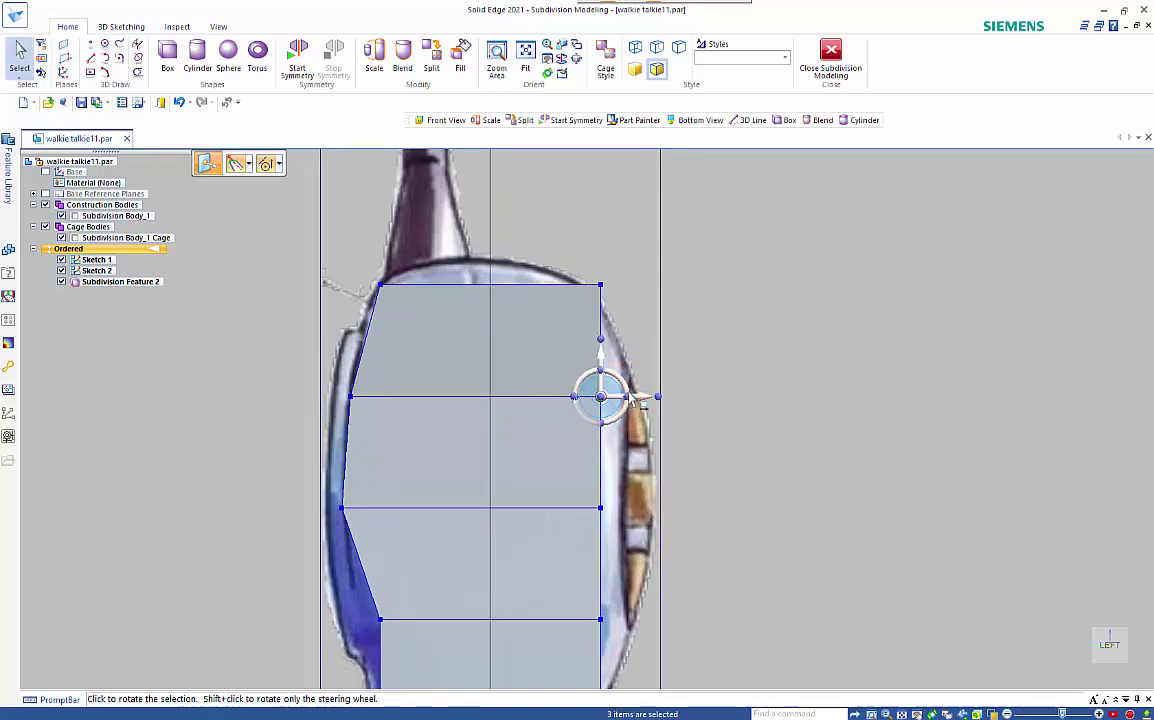
left_click(640, 400)
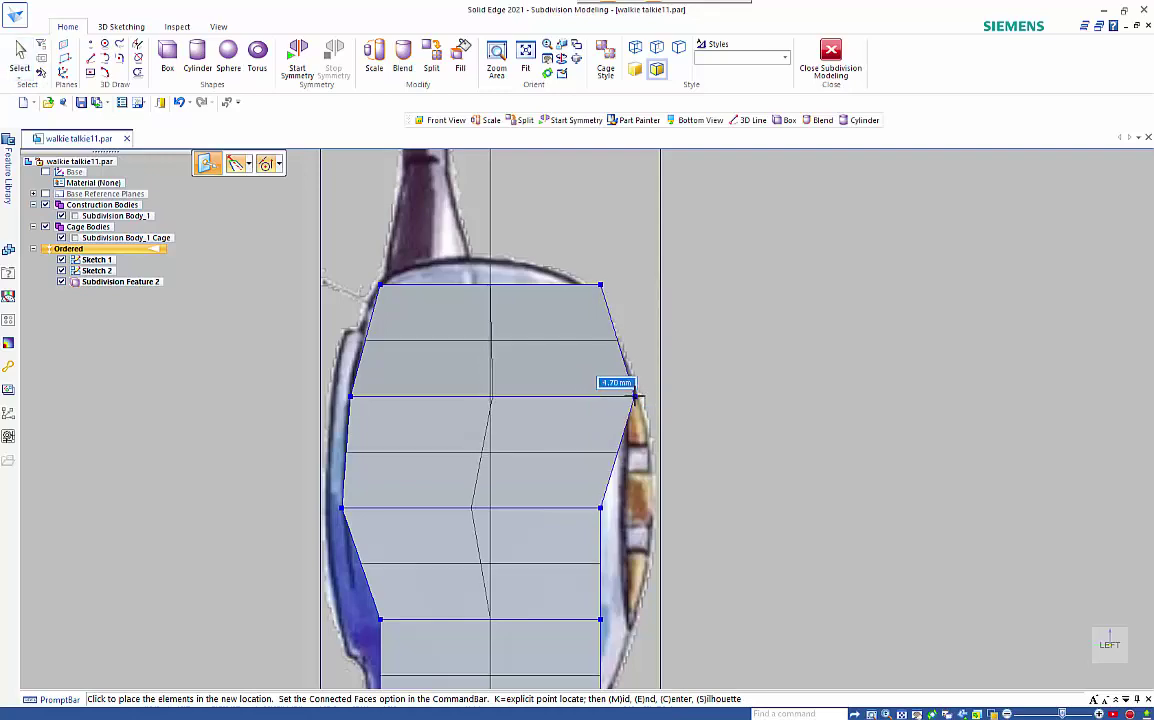
left_click(634, 397)
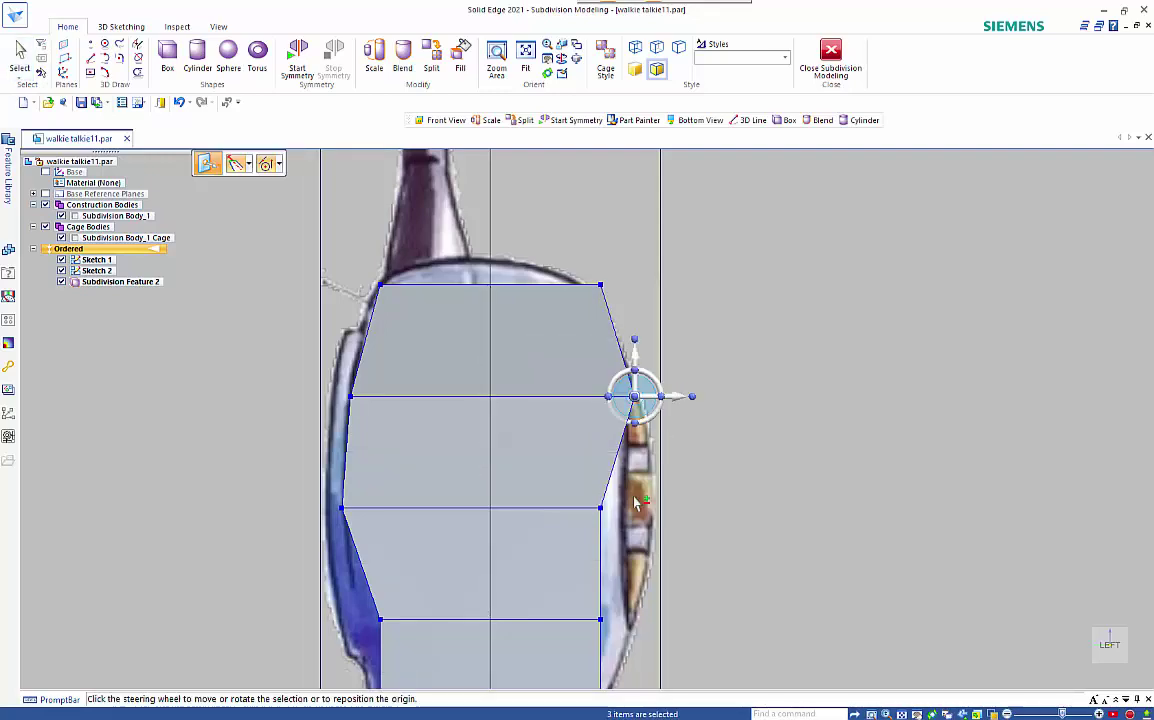
left_click(686, 490)
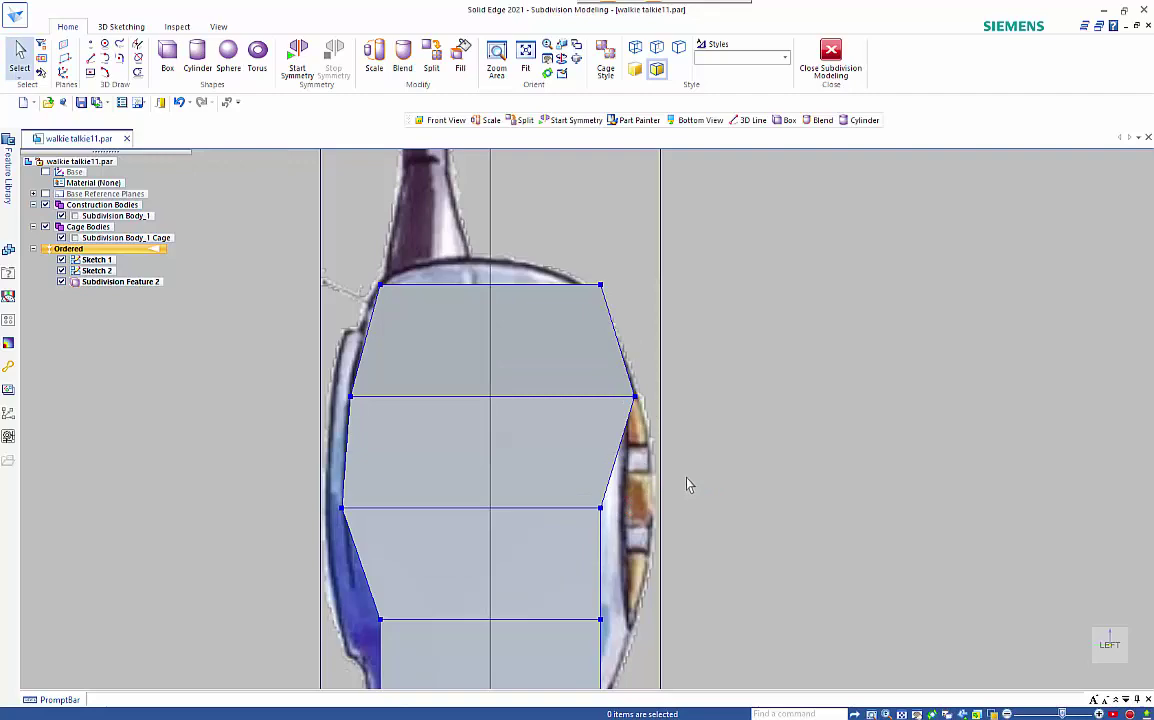
- Move the button-side cage vertices in the third row outward about 7.5 mm to the outline's widest point
left_click(613, 507)
left_click(613, 505)
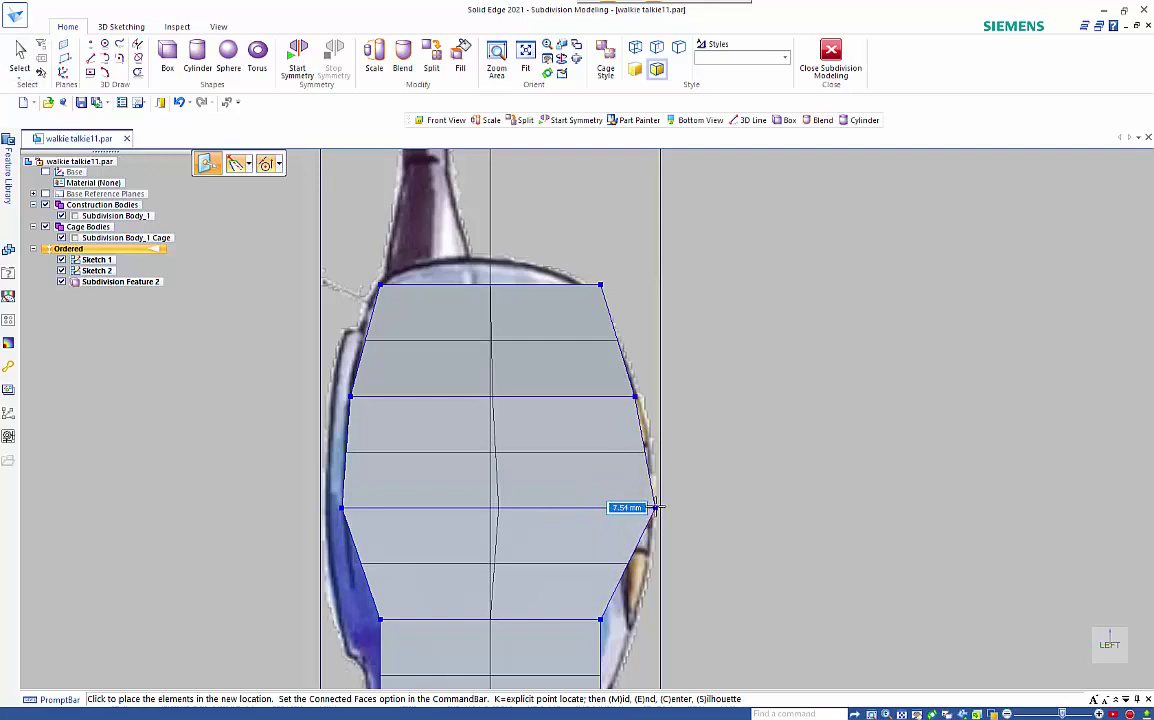
left_click(648, 530)
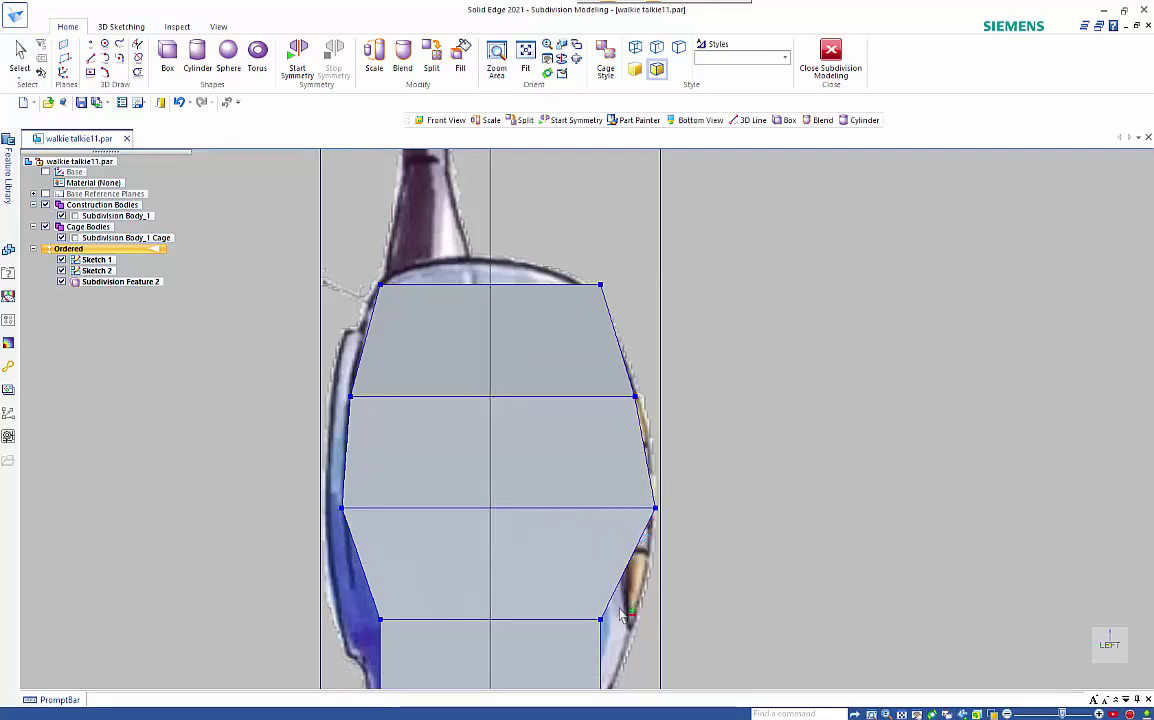
left_click(690, 595)
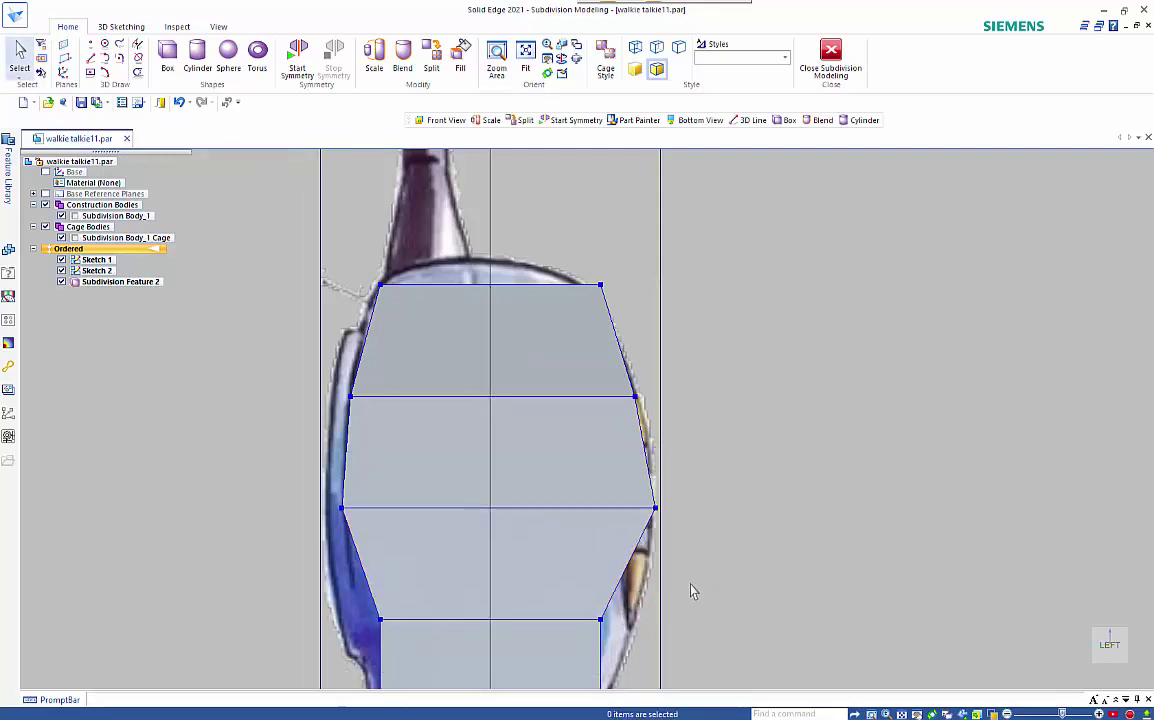
- Move the button-side cage vertices in the fourth row outward about 5 mm to meet the pictured outline
left_click(600, 621)
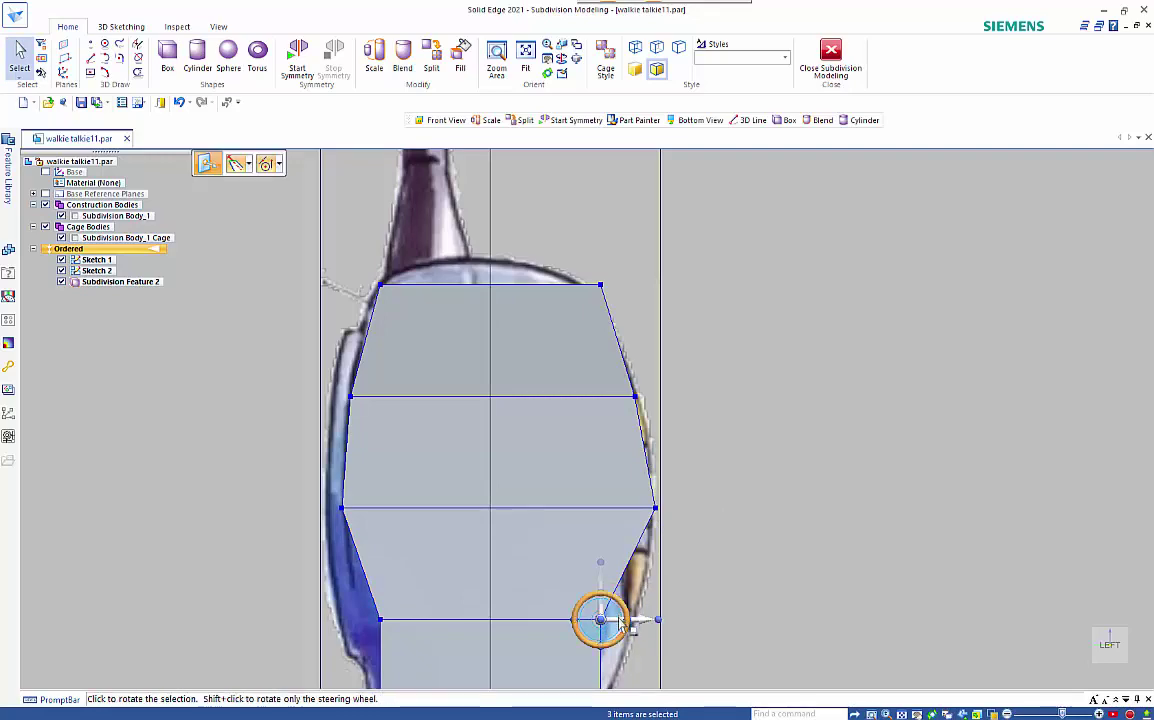
left_click(605, 622)
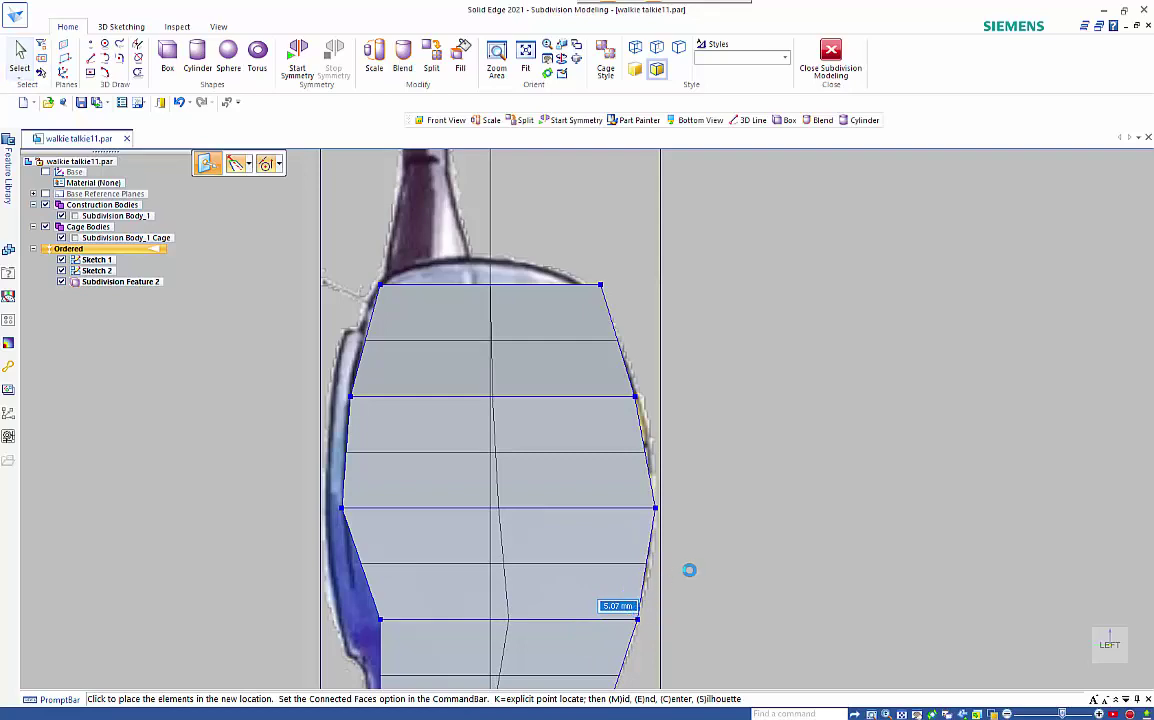
left_click(648, 568)
key("Escape")
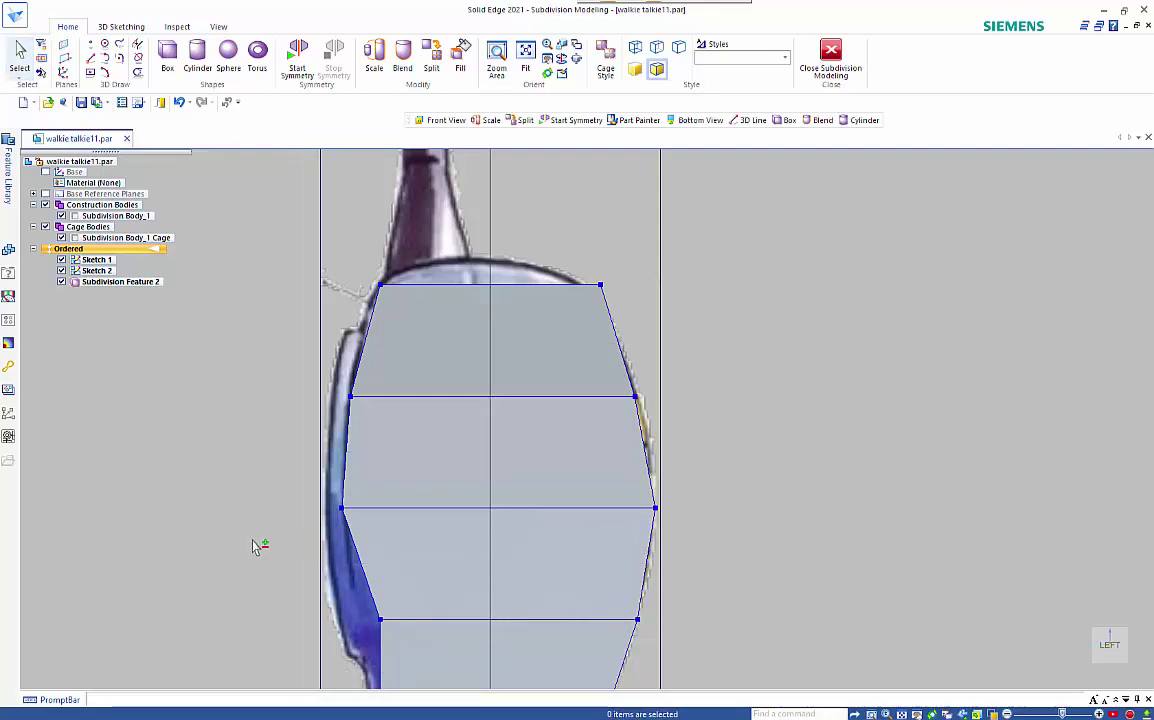
- Move the antenna-side cage vertices in the fourth row outward about 3.25 mm toward the pictured outline
left_click_drag(250, 571, 412, 660)
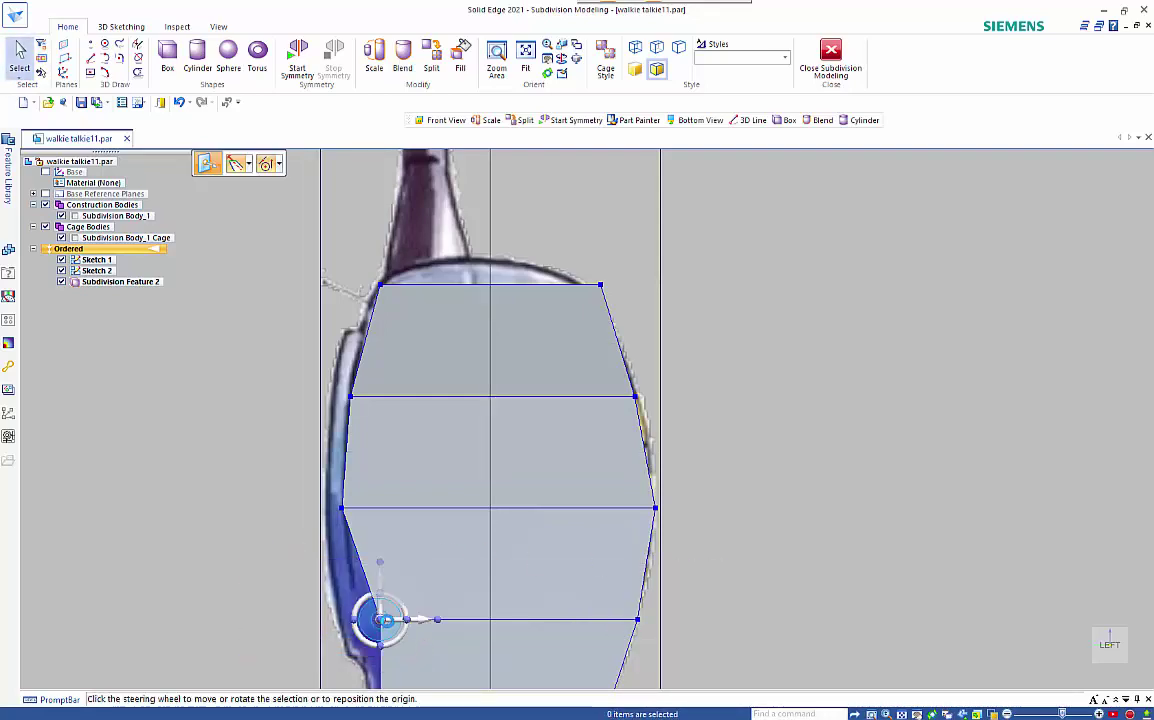
left_click(400, 624)
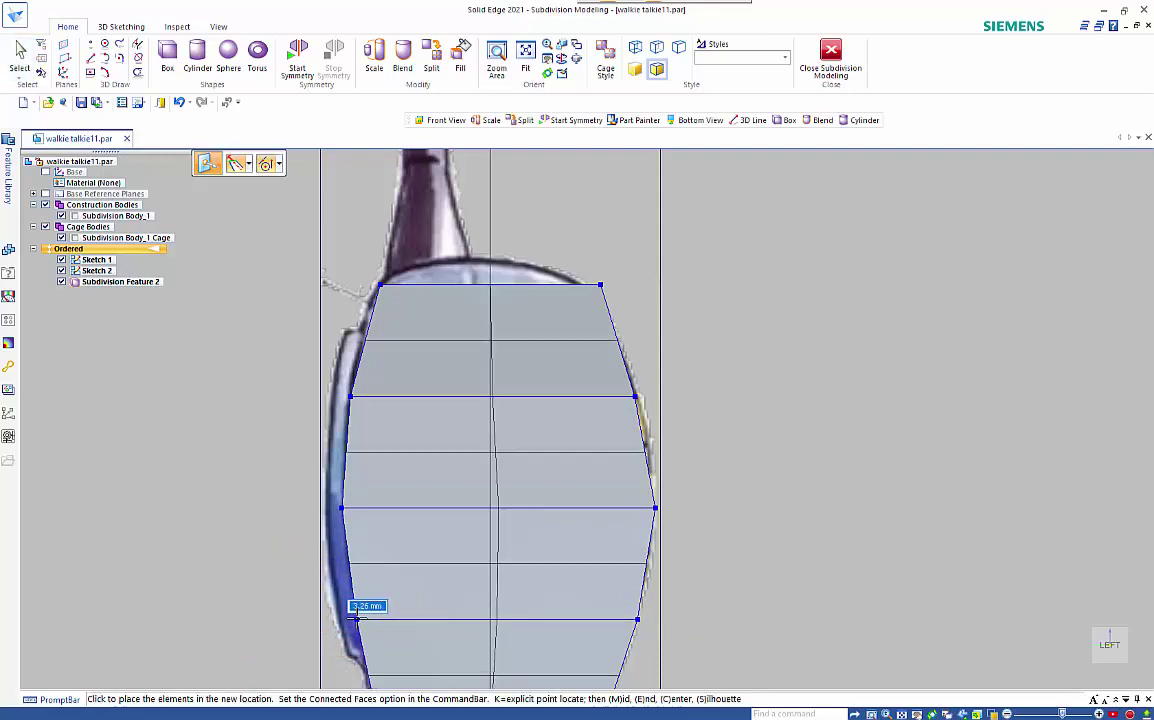
left_click(388, 592)
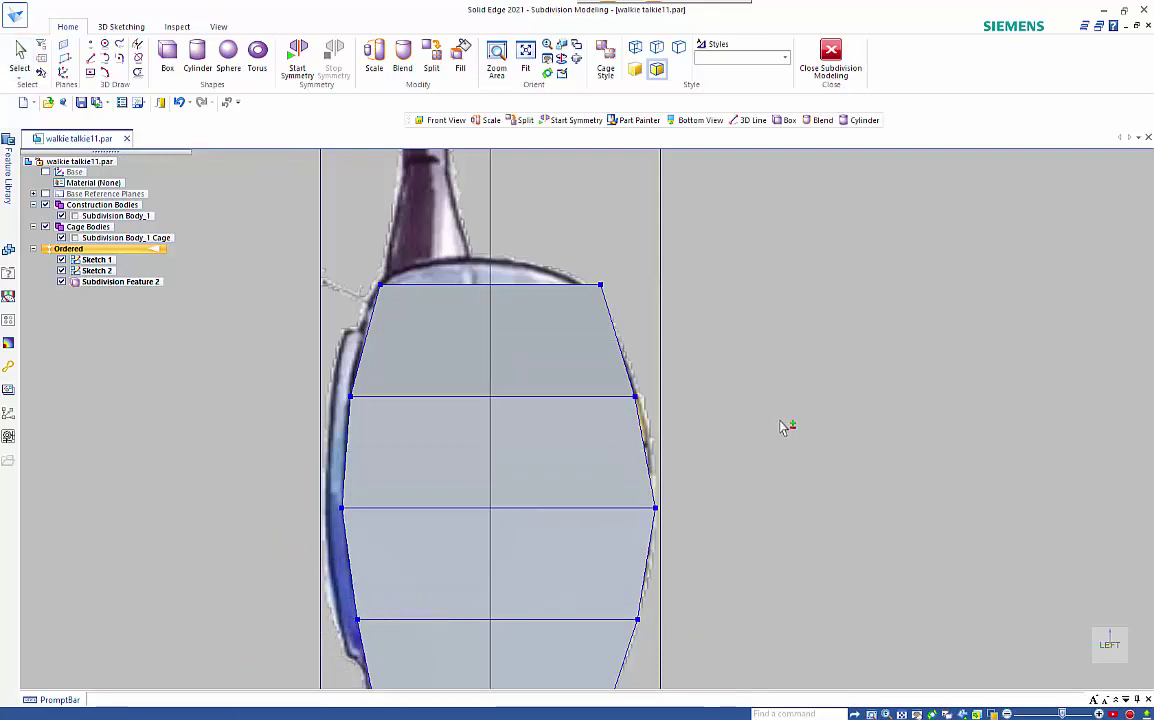
middle_click_drag(786, 428, 806, 469)
key("Escape")
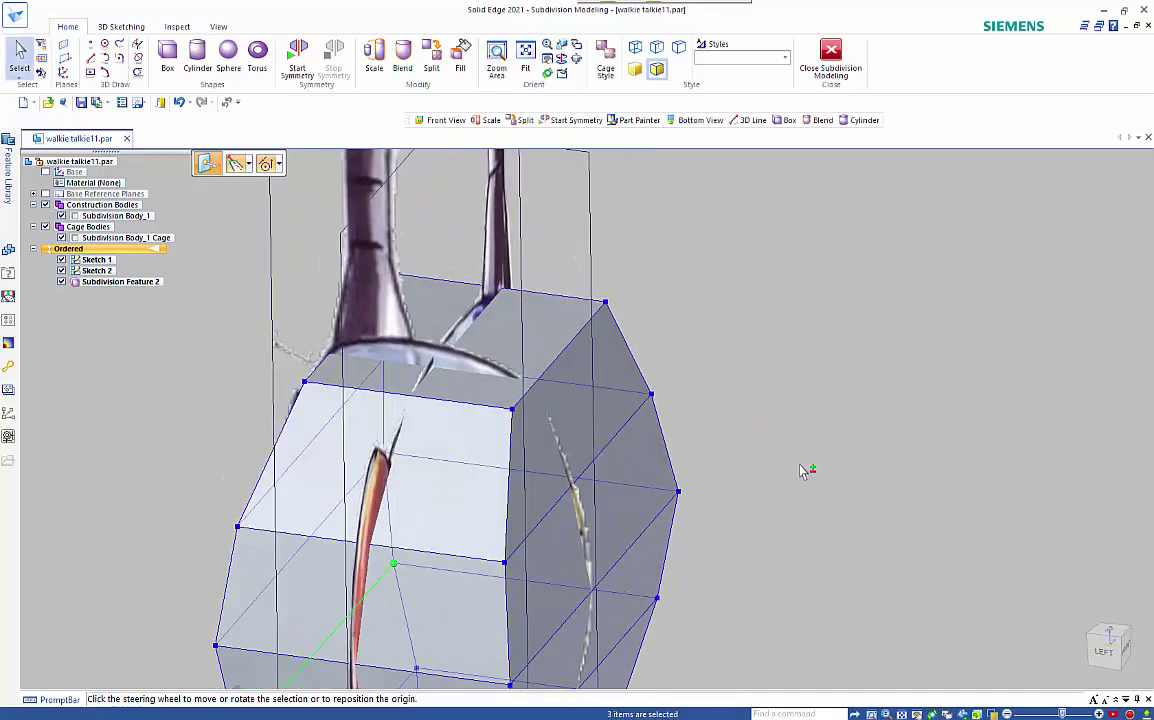
- Split the cage's top face lengthwise into two halves with a single split
scroll(814, 463, "down", 2)
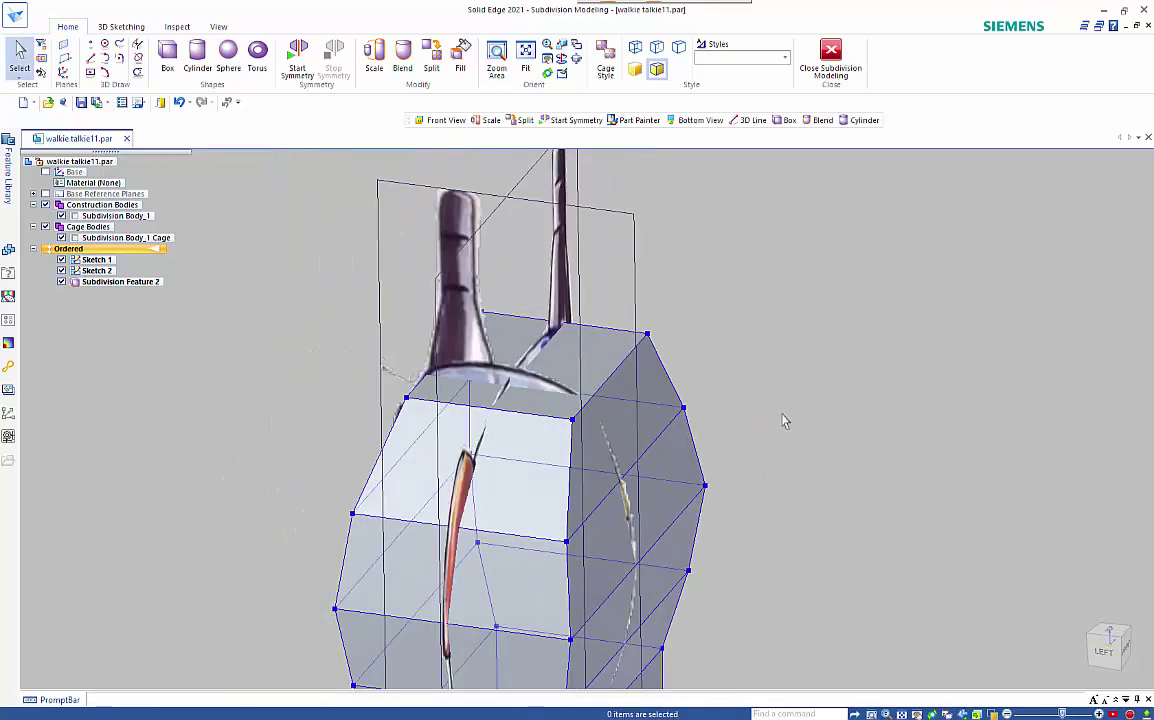
left_click(431, 58)
left_click(557, 362)
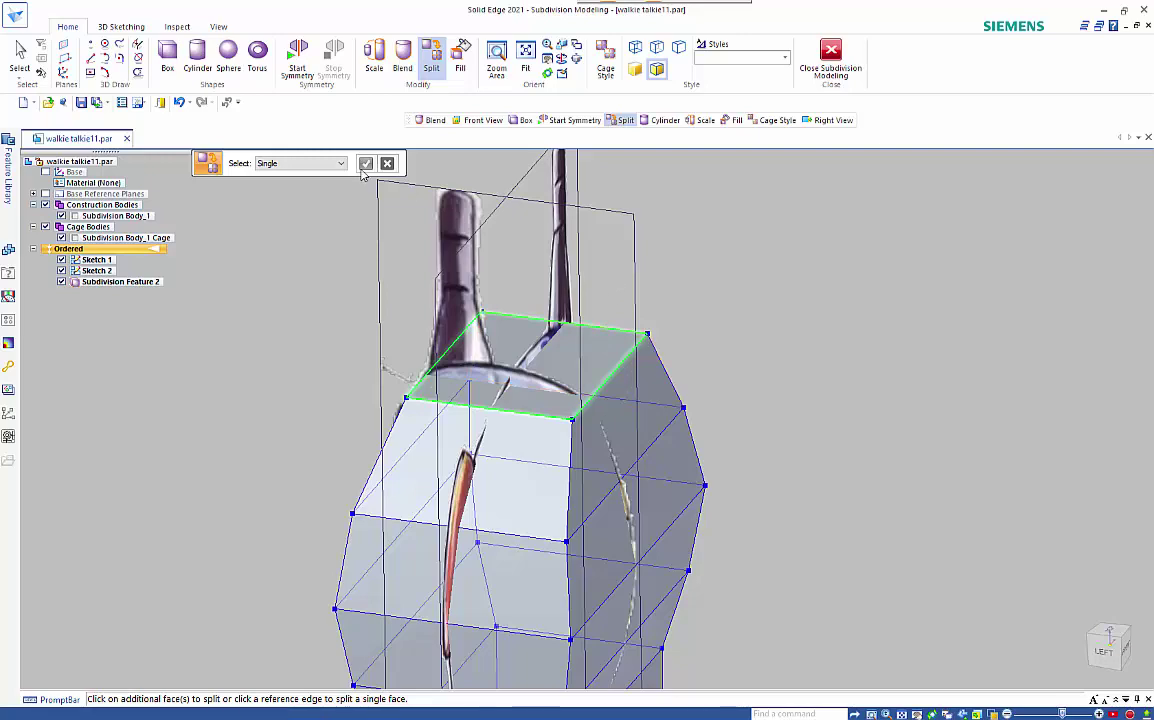
left_click(573, 328)
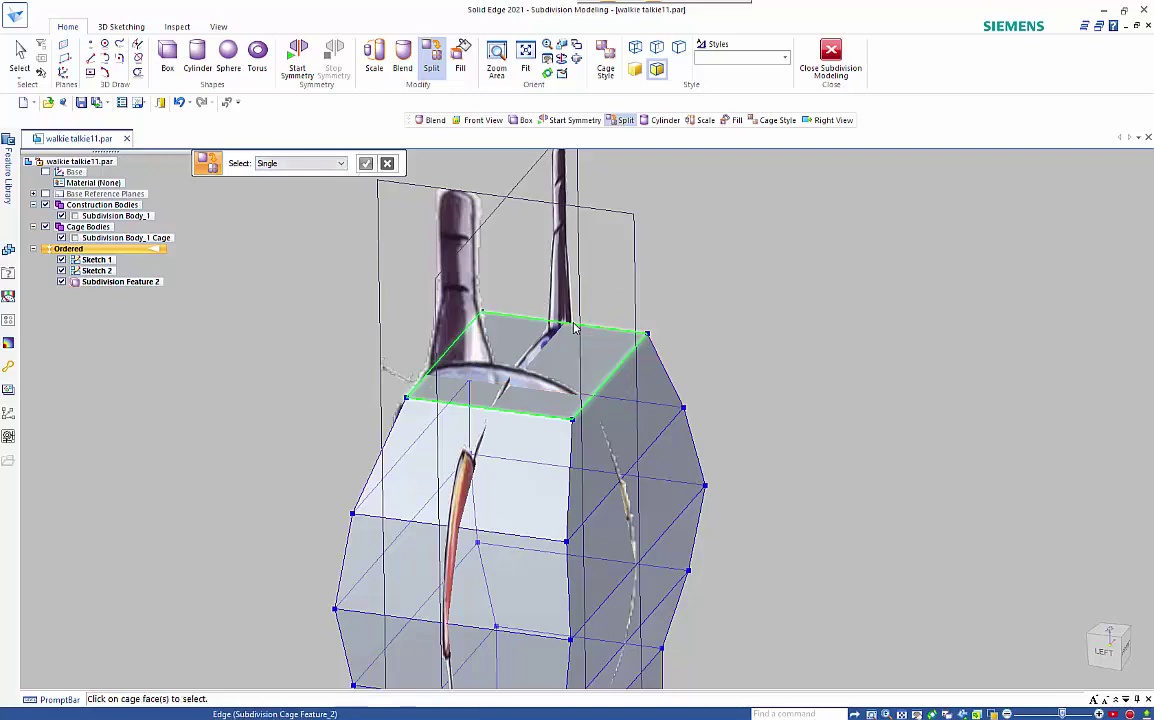
left_click(665, 408)
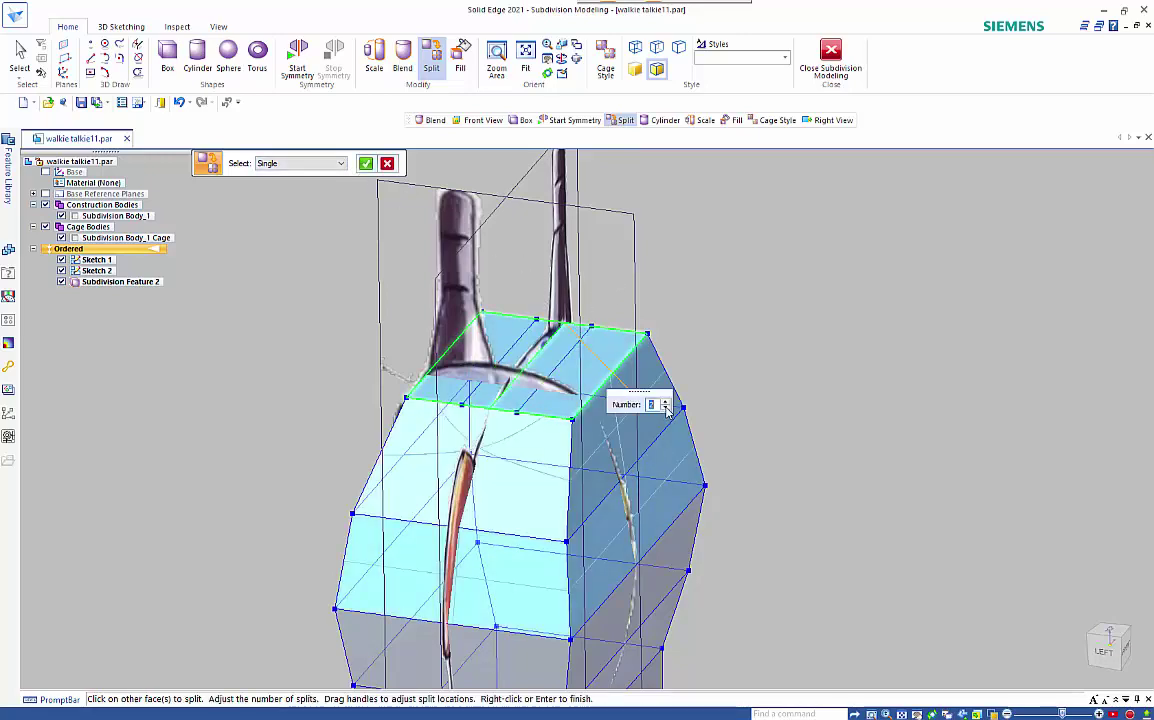
right_click(708, 297)
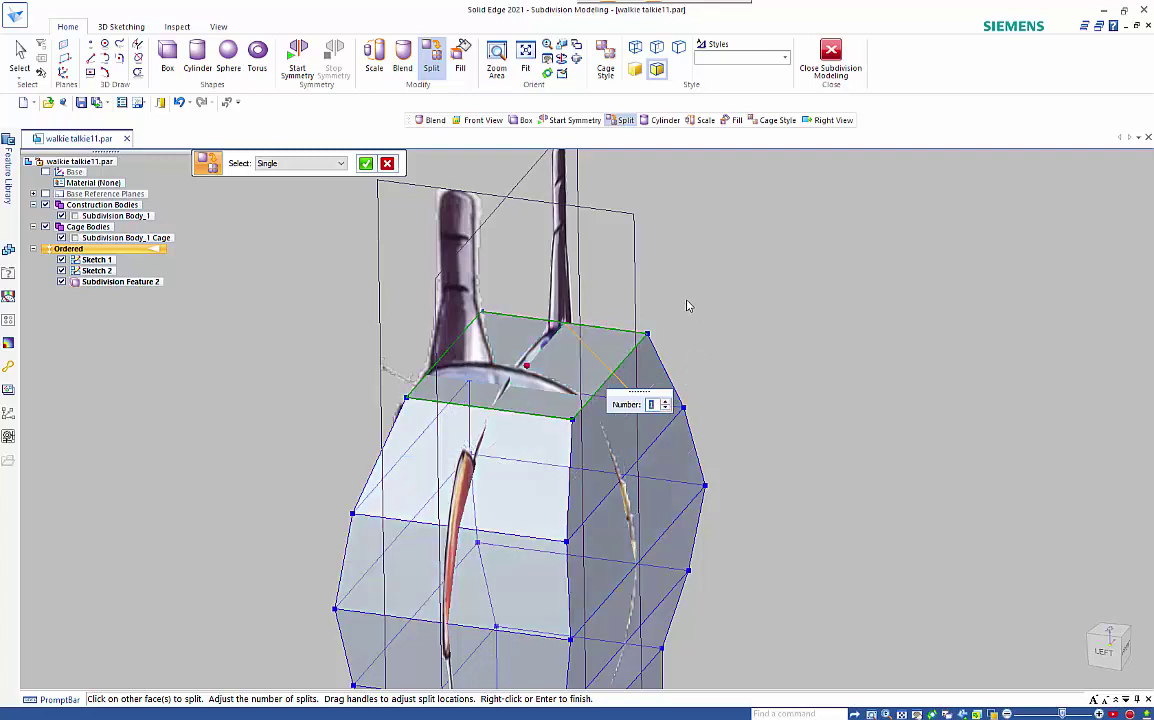
- Split both halves of the cage's top face crosswise with a single split at their middle
left_click(586, 368)
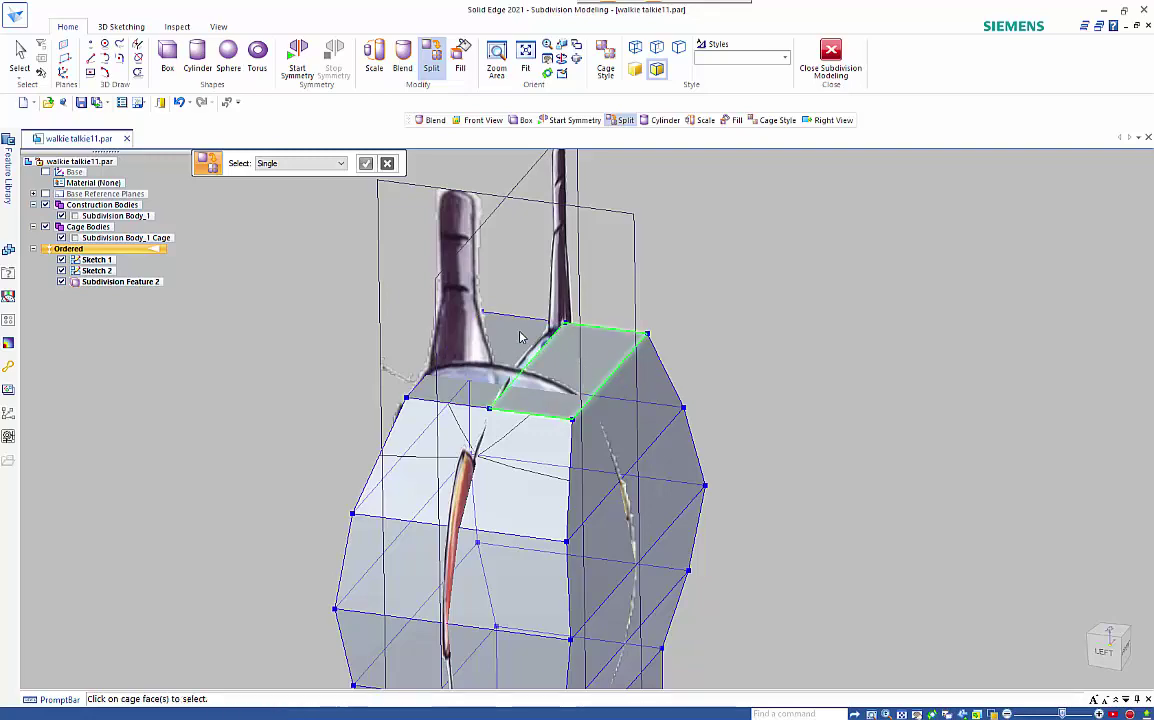
left_click(524, 334)
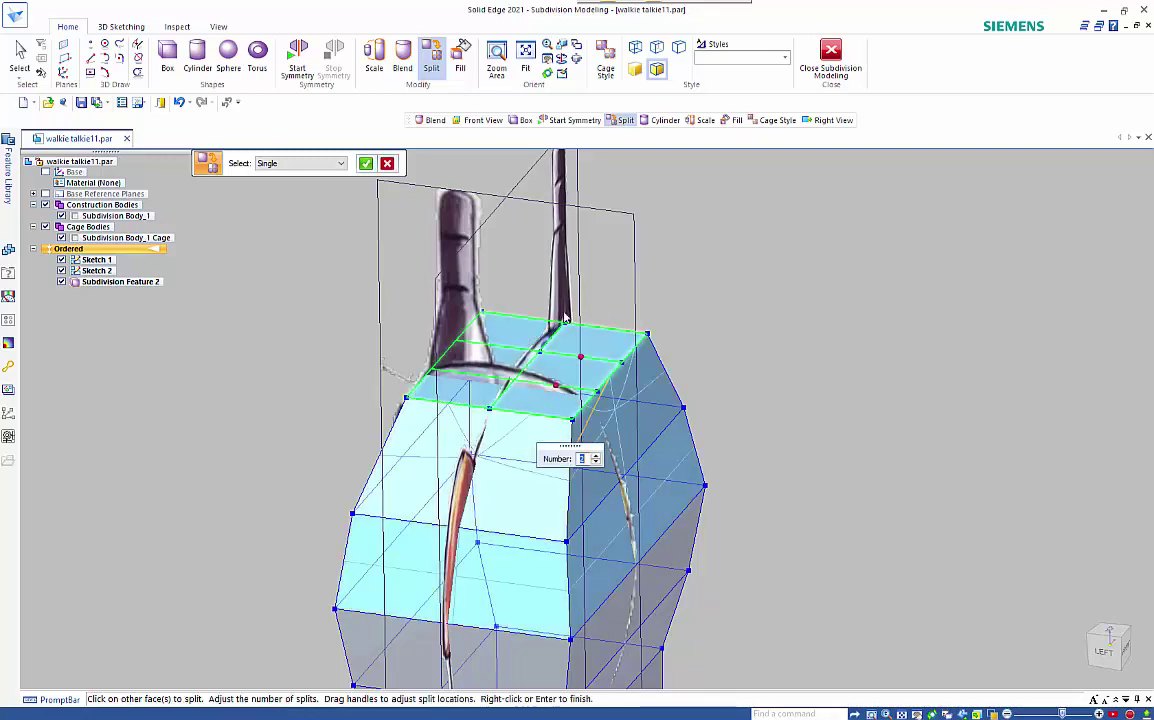
left_click(596, 463)
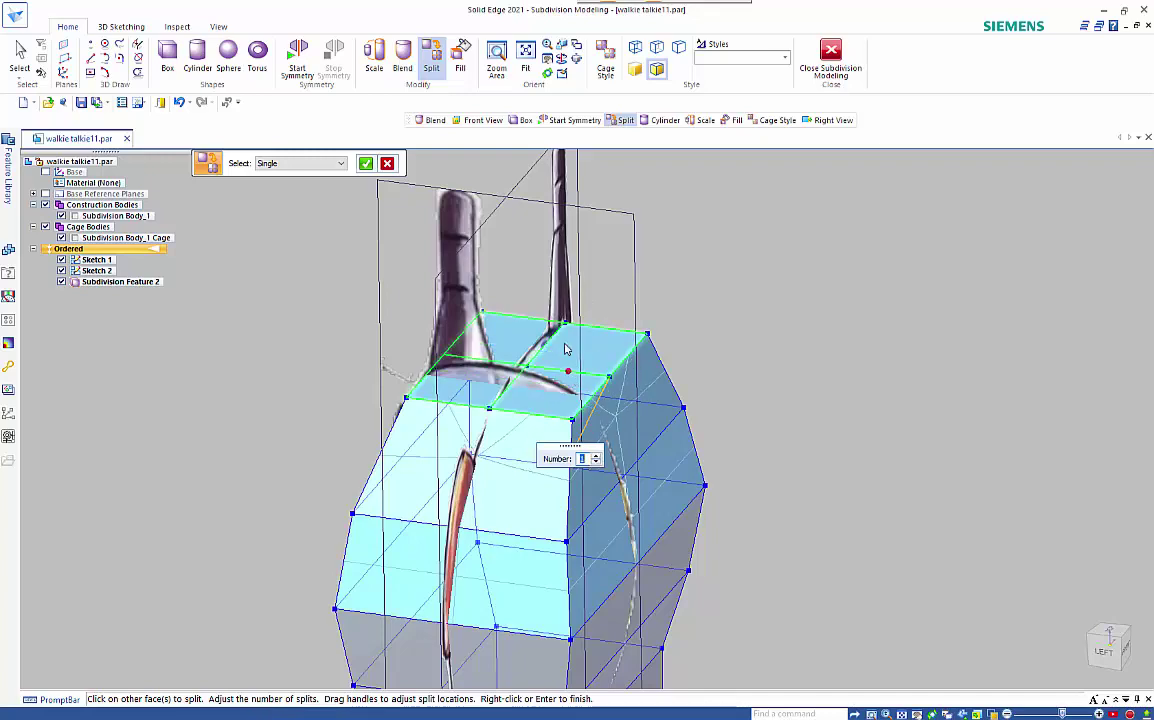
right_click(690, 294)
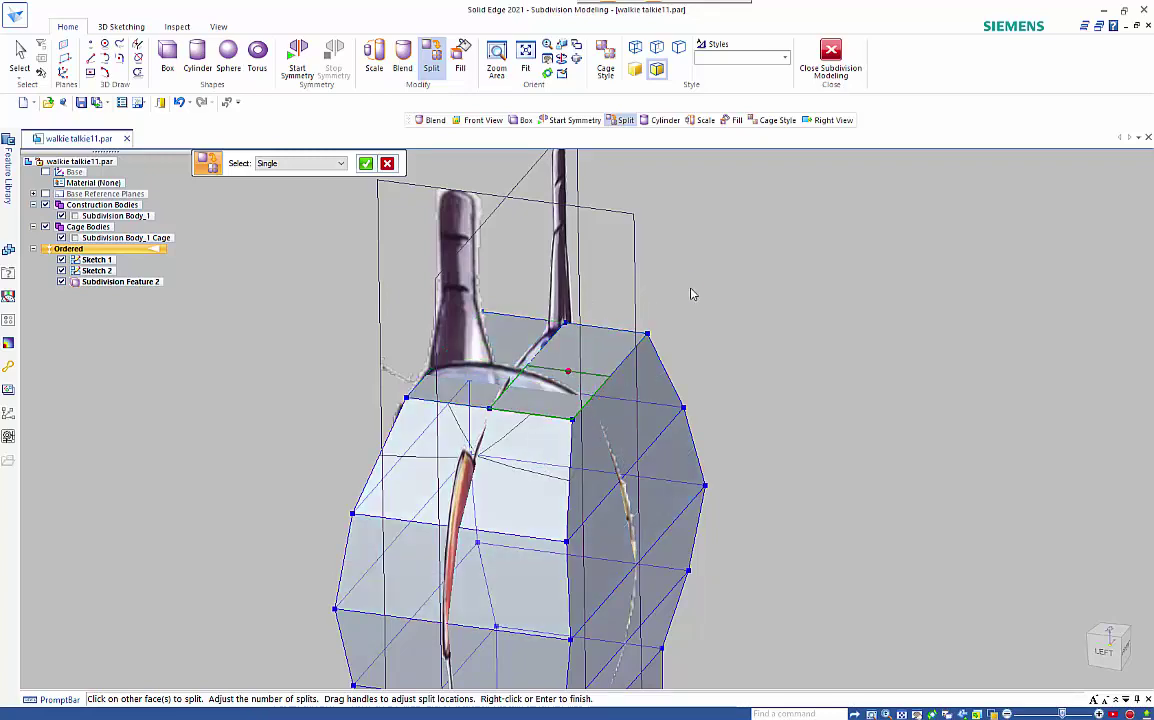
key("Escape")
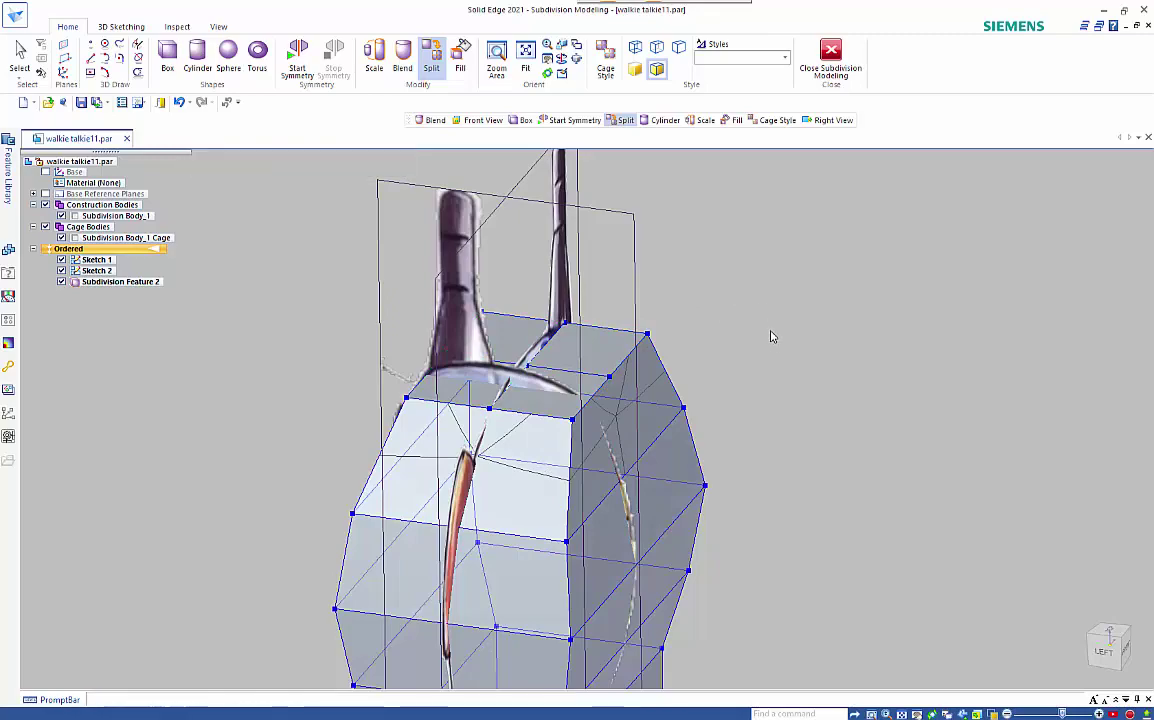
- In the front view, raise the middle row of top cage vertices about 2.6 mm to the pictured top curve
mouse_move(778, 348)
middle_mouse_down()
mouse_move(760, 323)
mouse_move(773, 336)
middle_mouse_up()
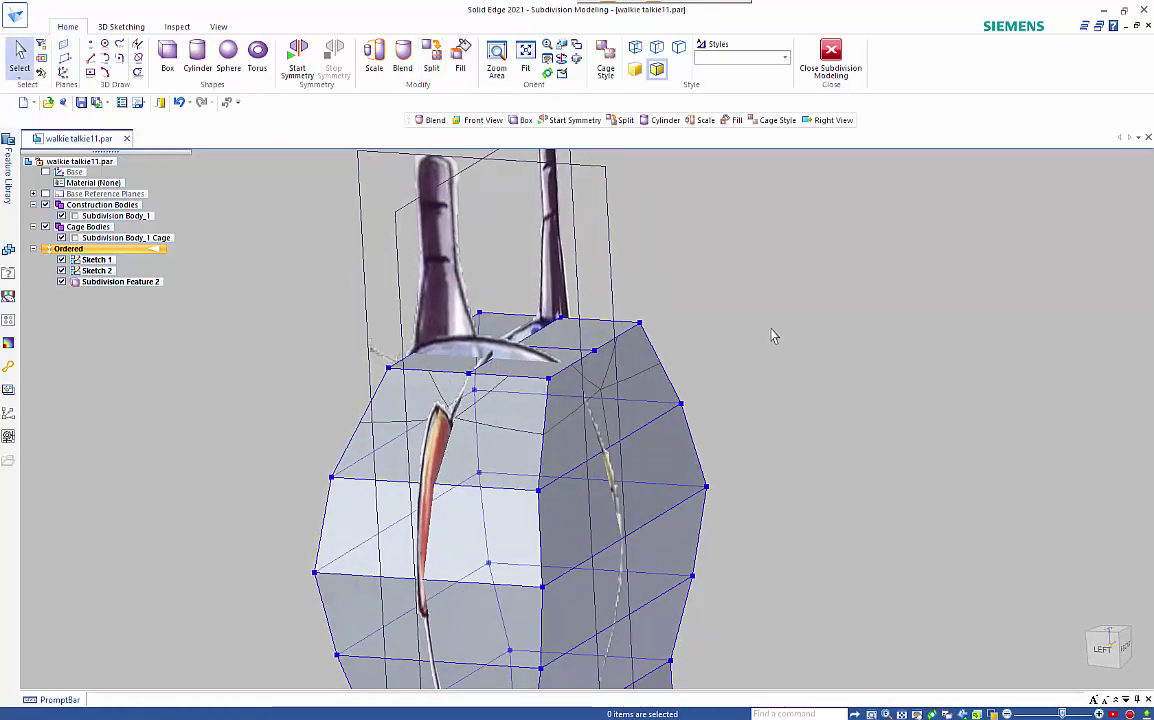
key("ctrl+f")
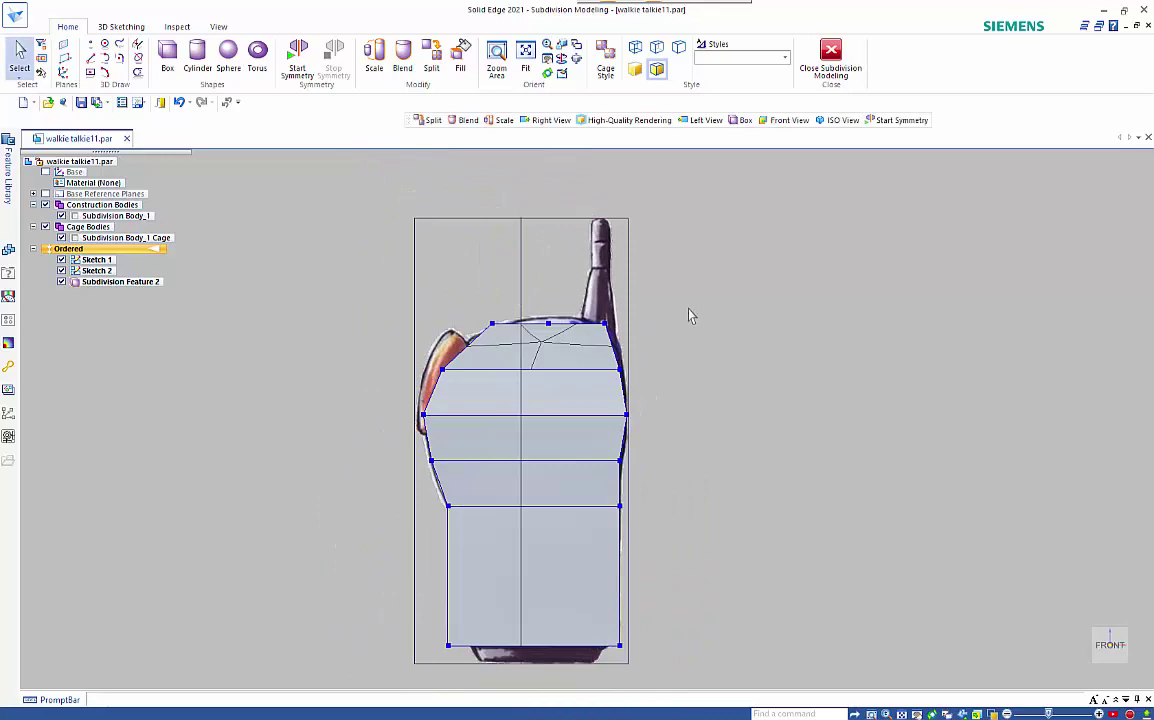
scroll(689, 316, "up", 3)
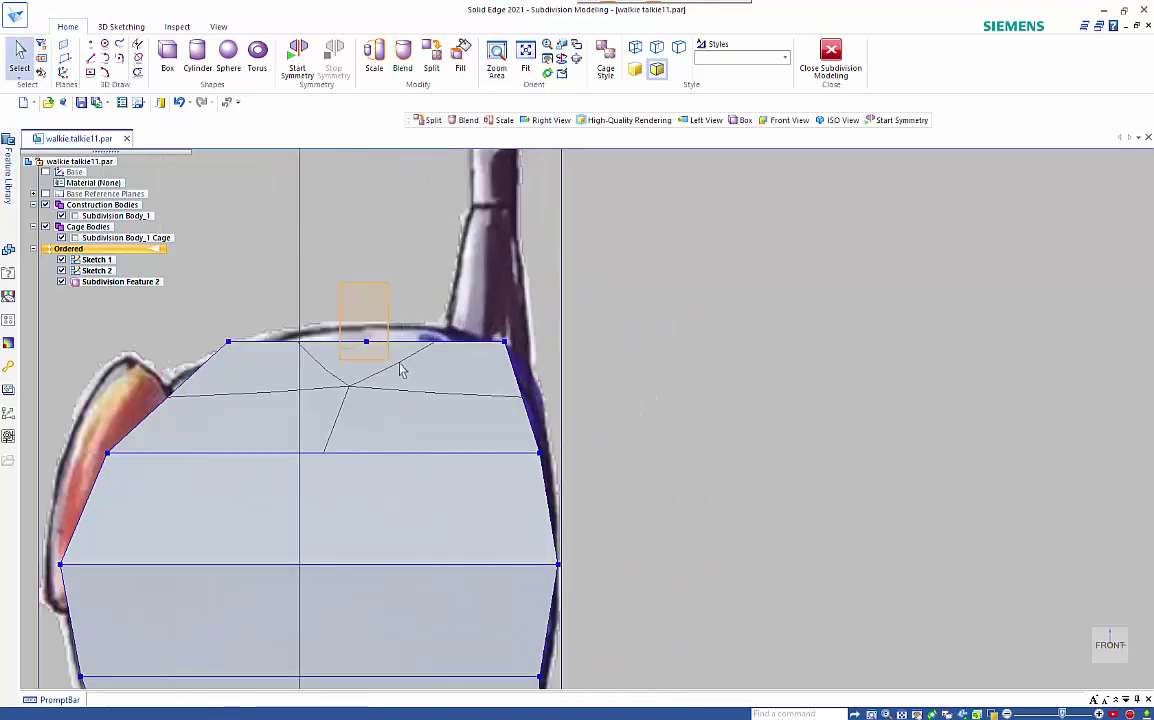
left_click_drag(400, 363, 399, 355)
middle_click_drag(388, 277, 374, 312)
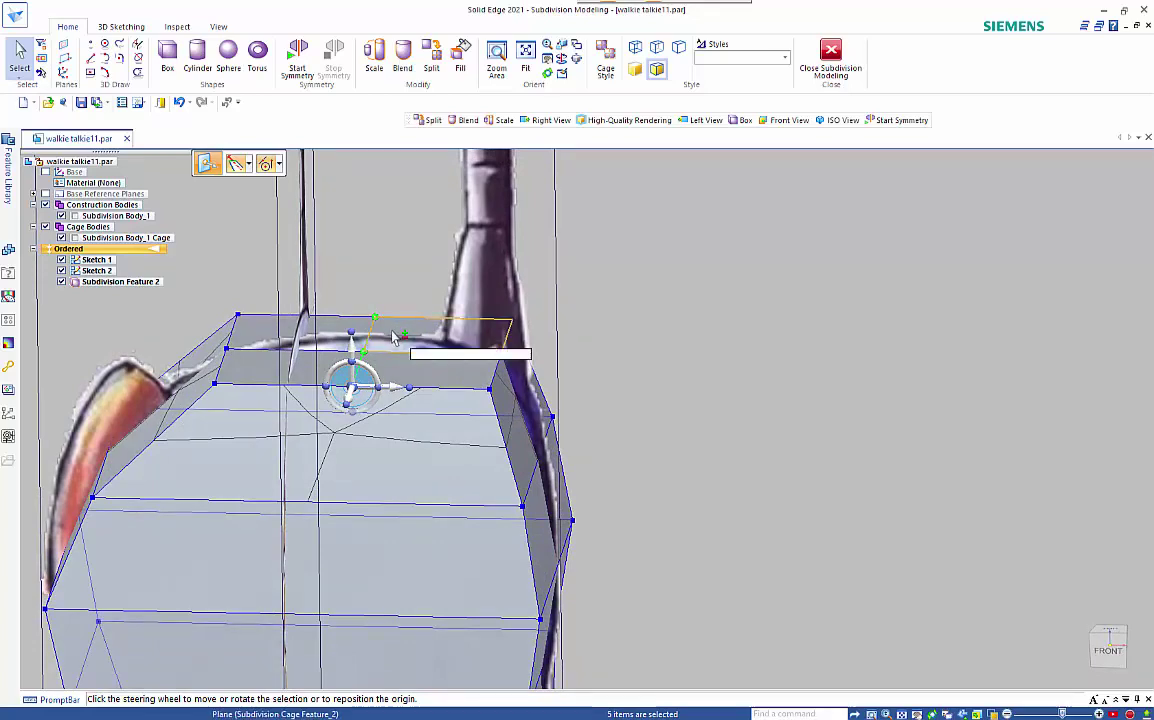
key("ctrl+f")
scroll(550, 278, "up", 5)
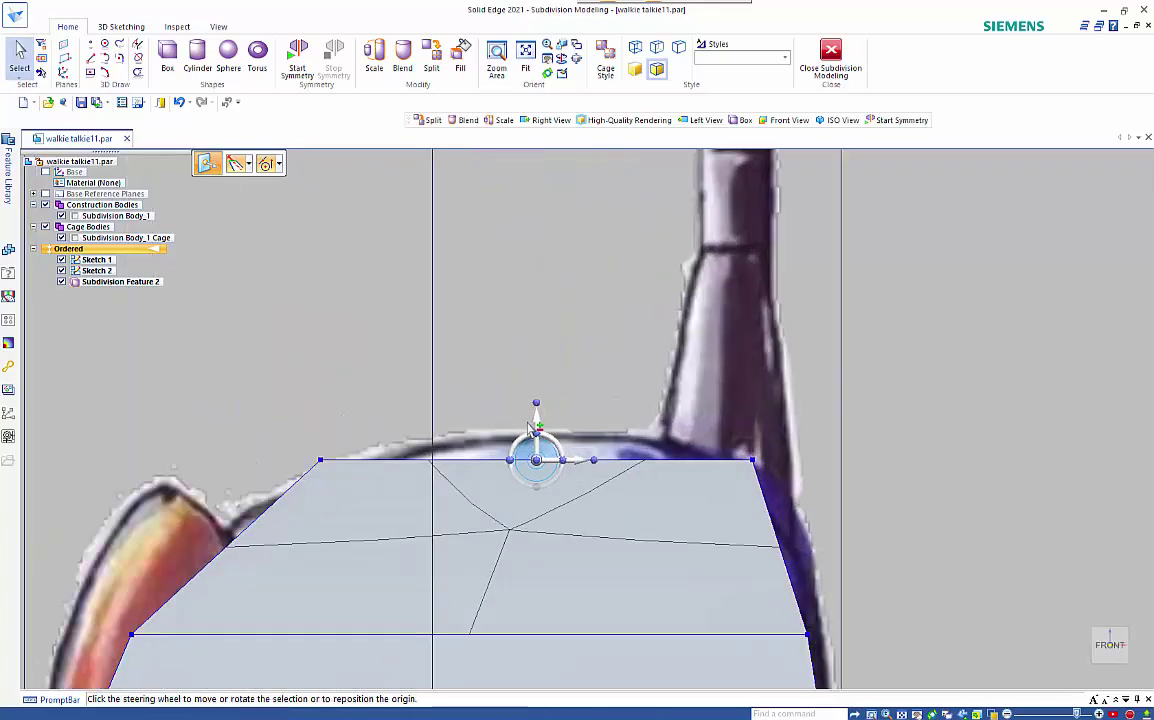
left_click(538, 421)
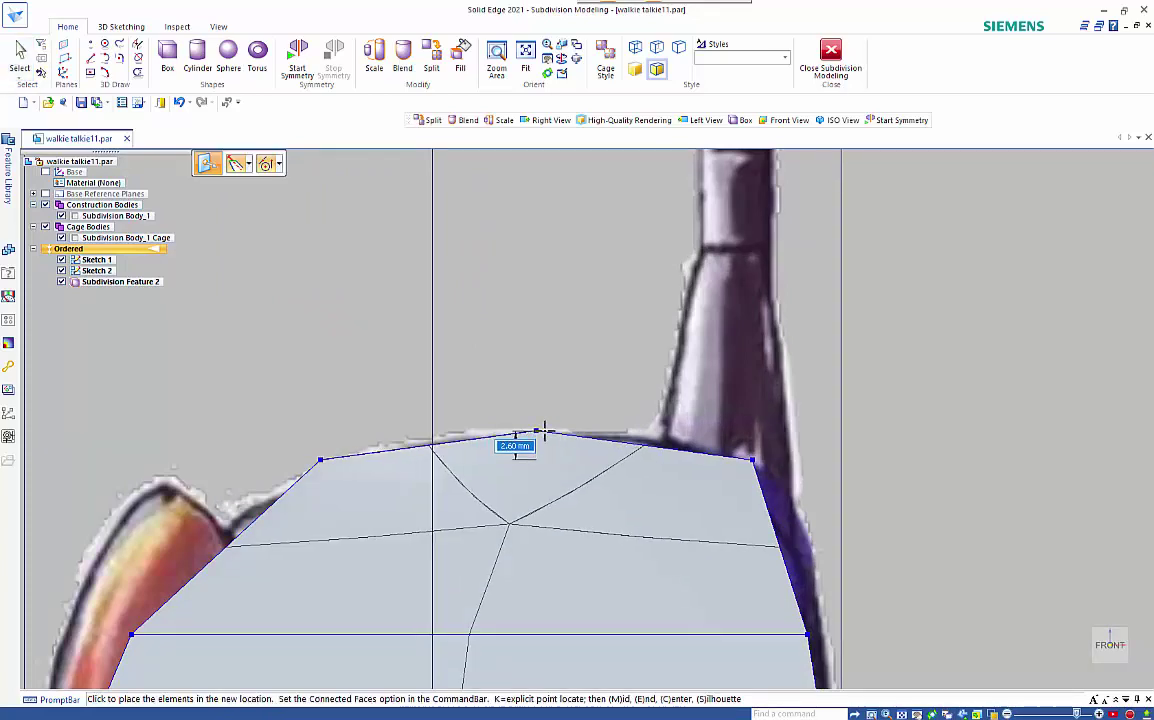
left_click(515, 447)
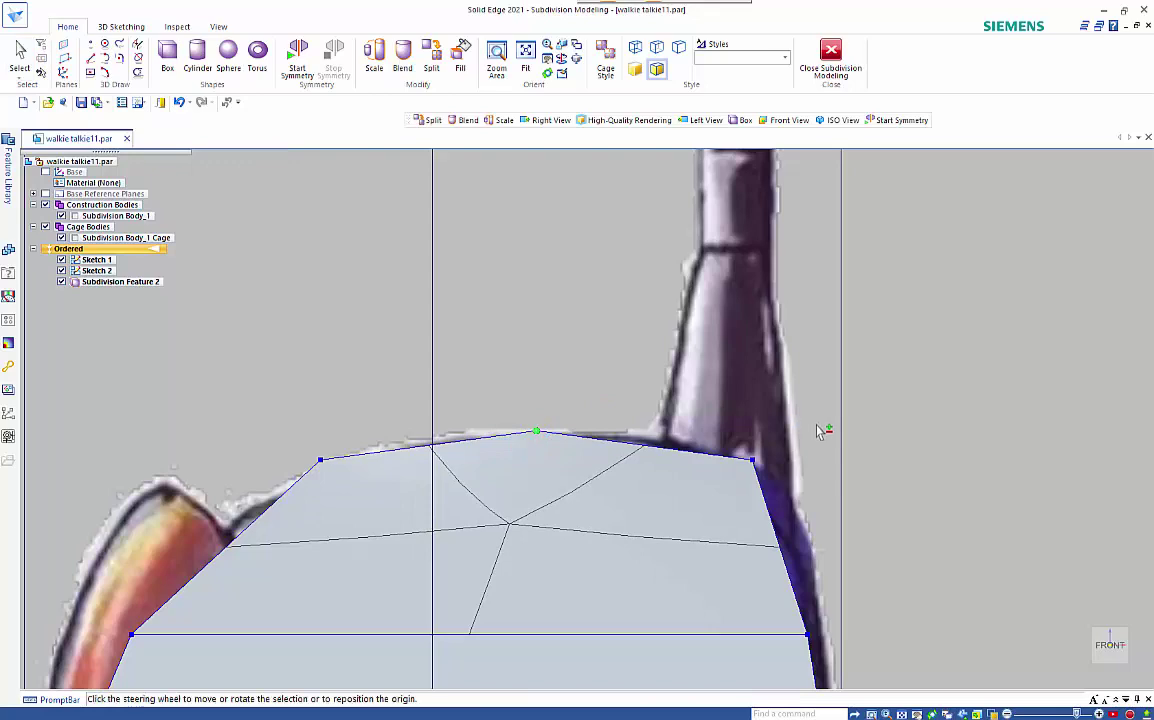
left_click(829, 433)
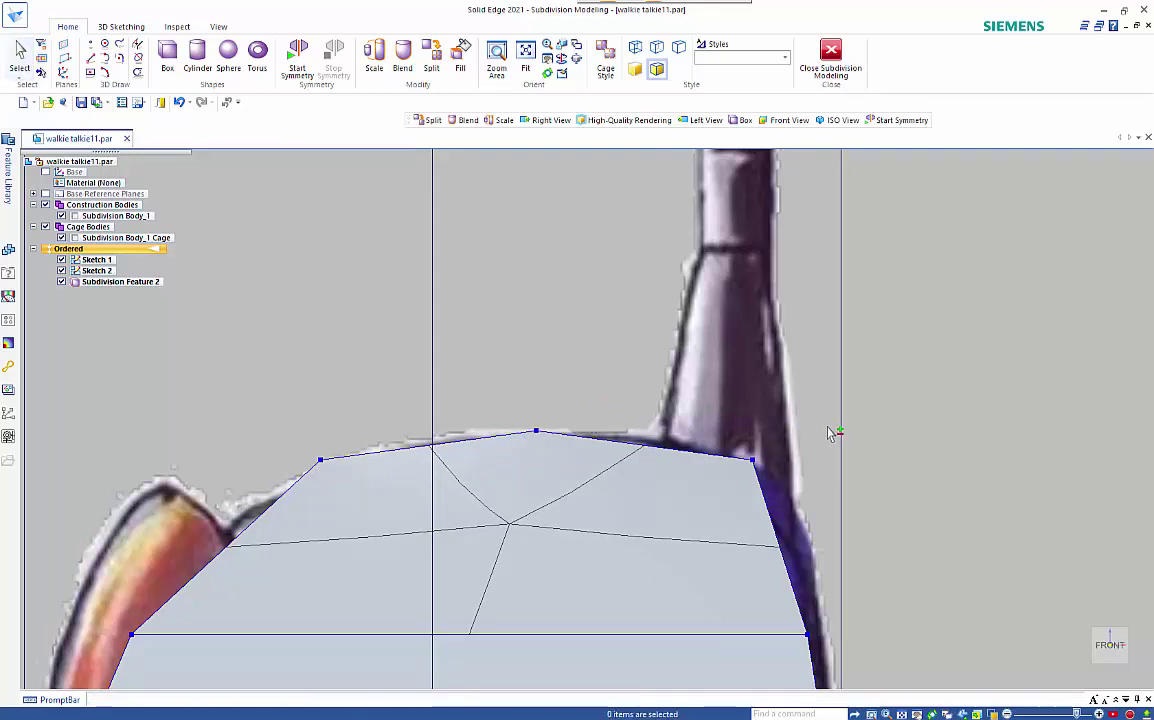
- Move the top corner vertices beside the antenna outward and slightly down, about 3 mm, toward the pictured outline
left_click_drag(829, 416, 735, 484)
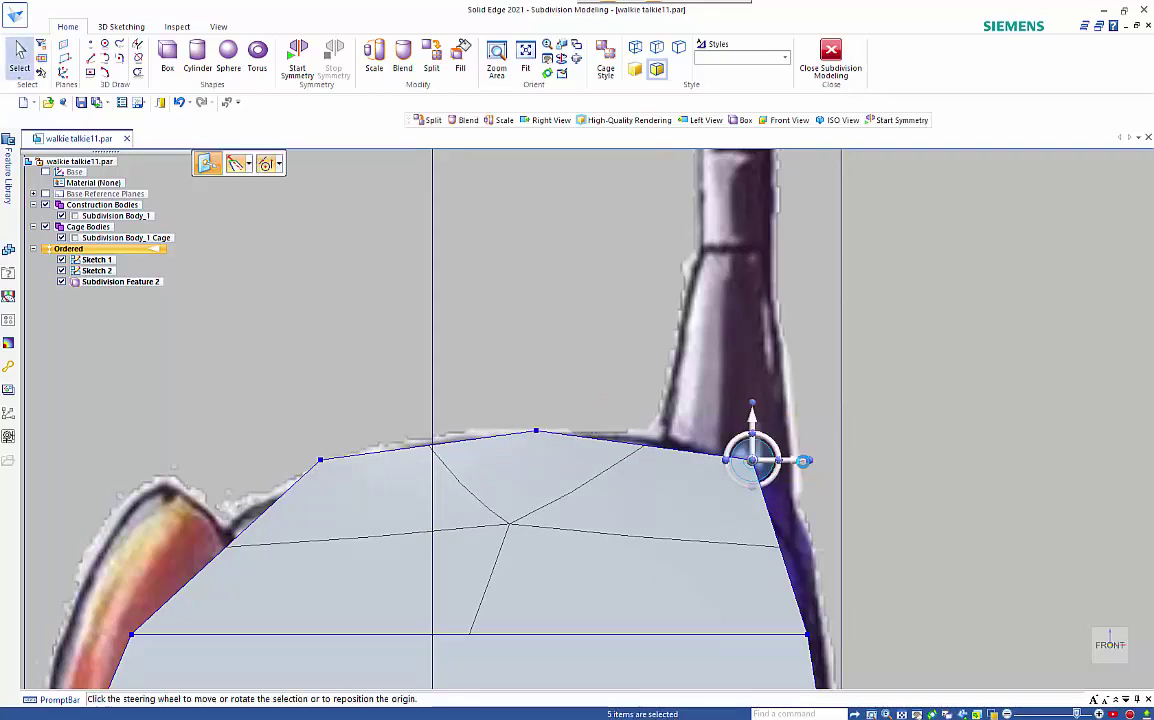
left_click(760, 467)
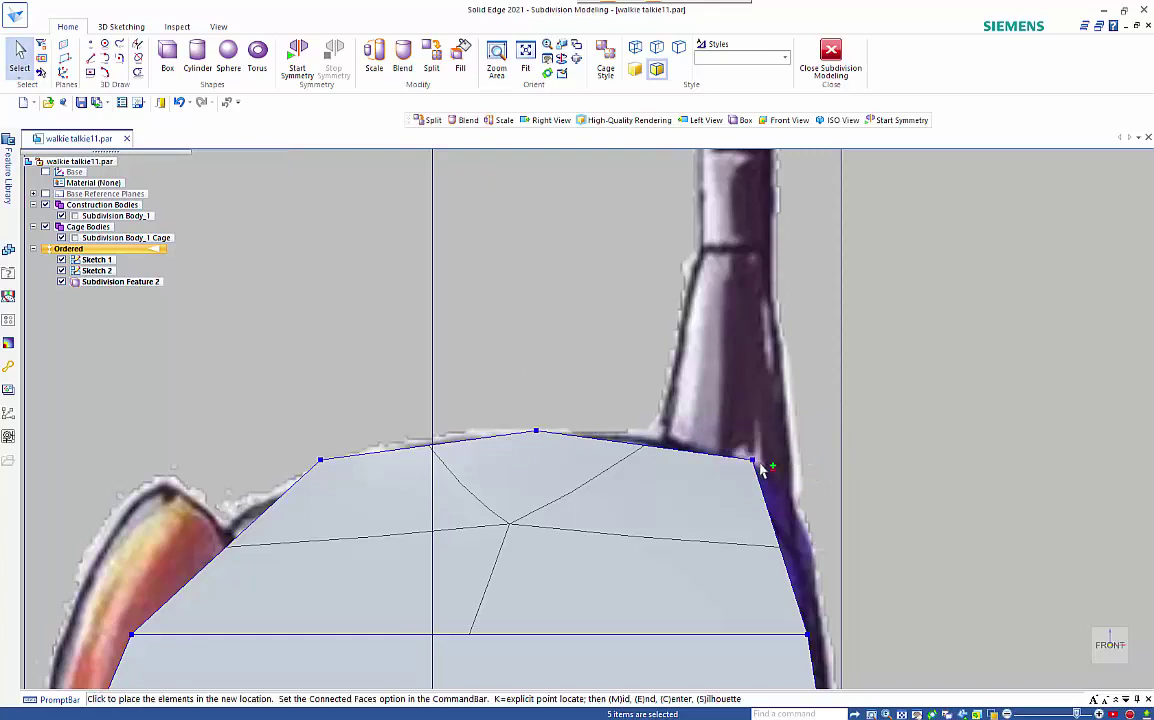
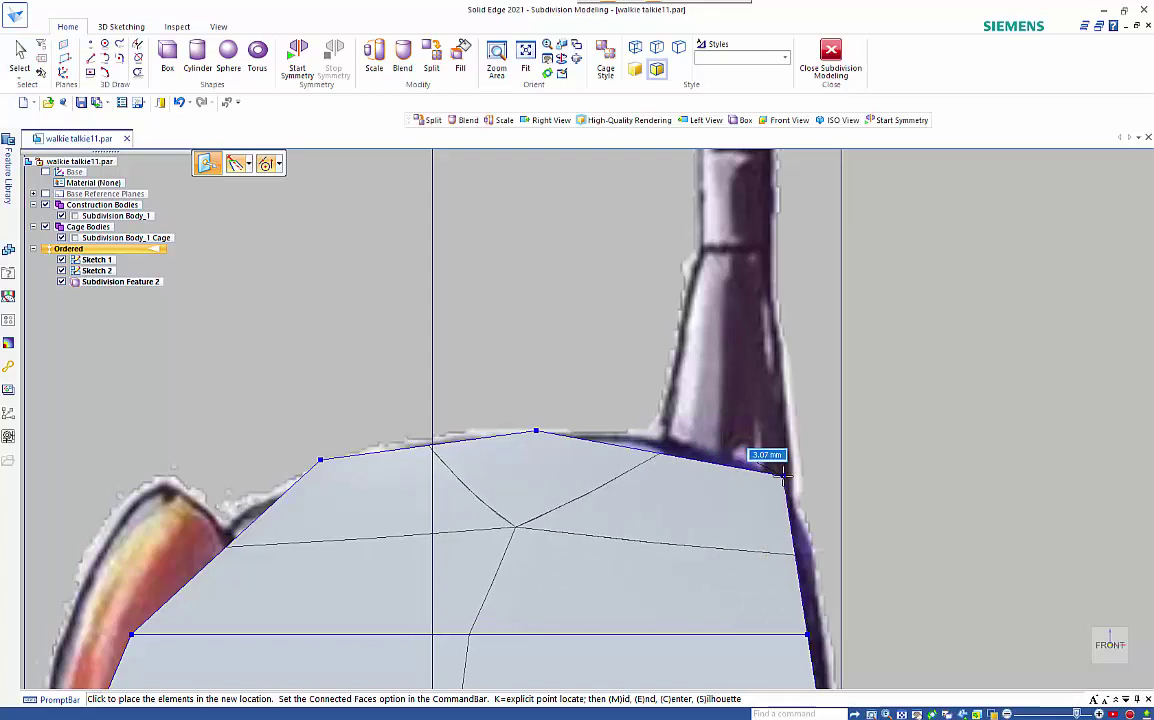
left_click(813, 450)
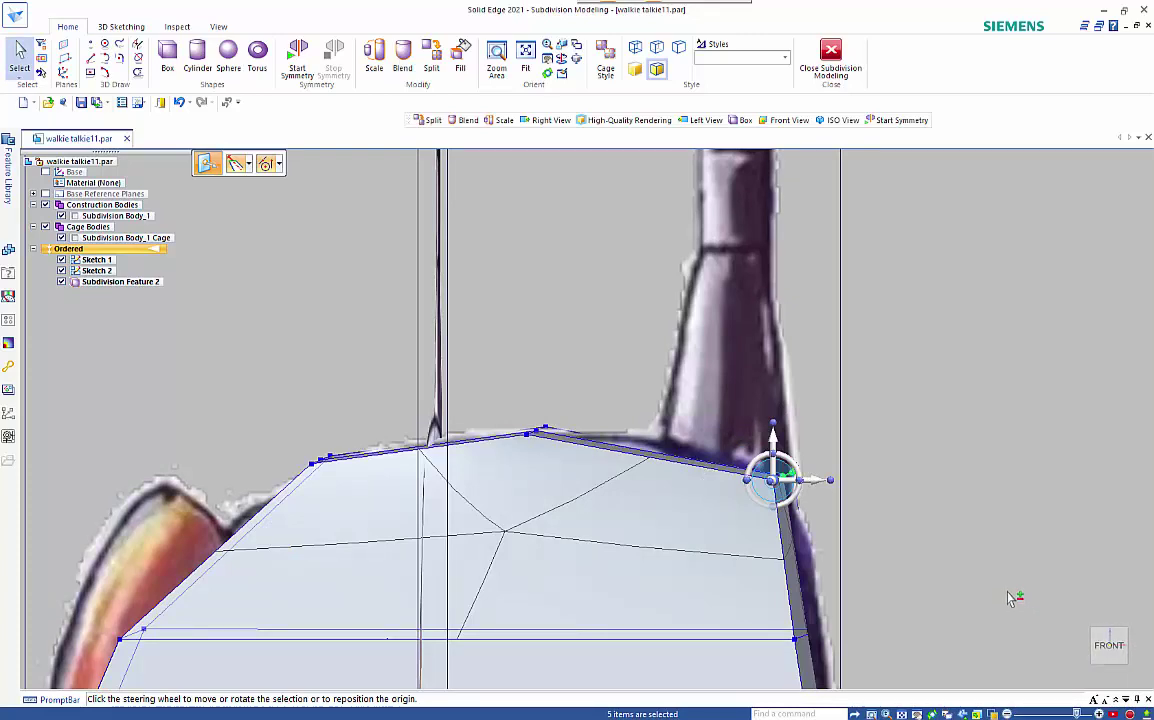
- In the right view, move the button-side vertices of the two upper top rows inward about 7.6 mm toward the outline's curve
key("ctrl+r")
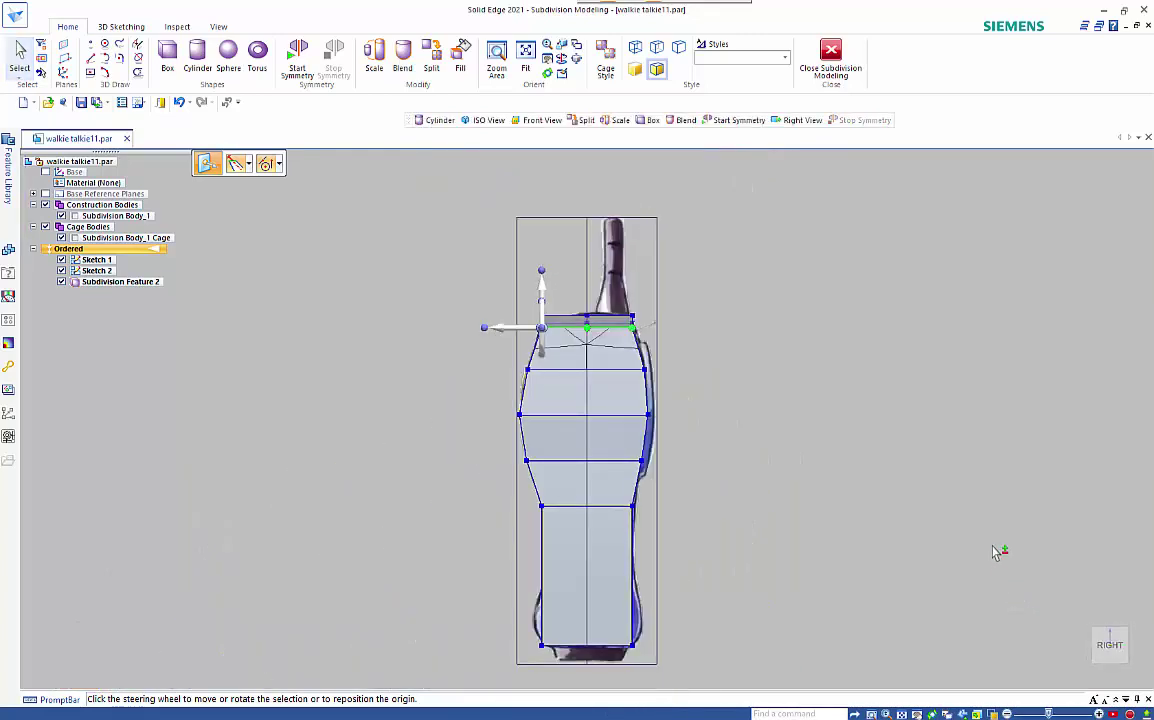
key("Escape")
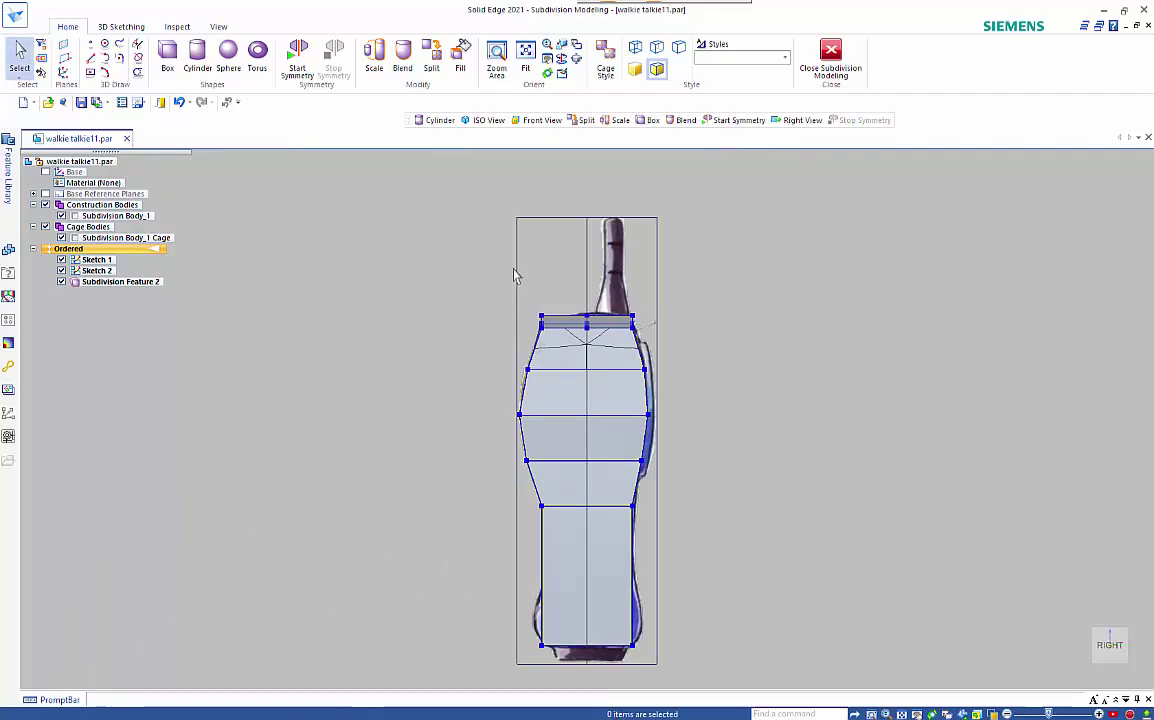
middle_click_drag(514, 270, 525, 245)
scroll(525, 245, "up", 5)
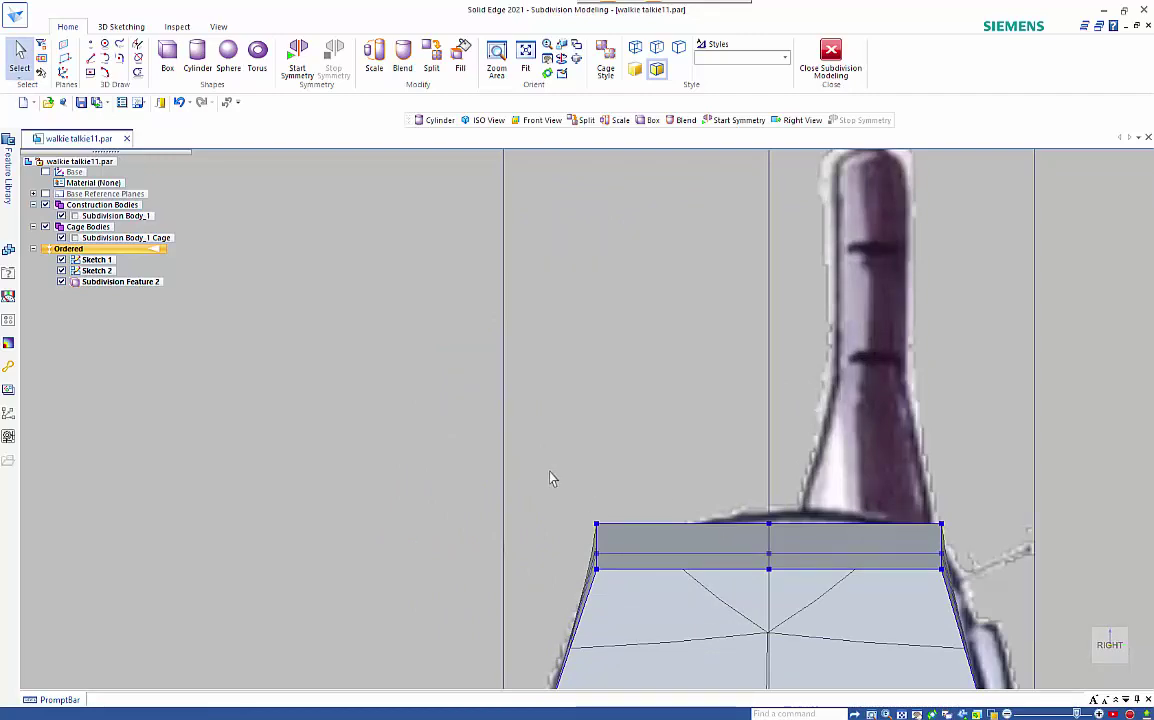
left_click_drag(549, 472, 625, 567)
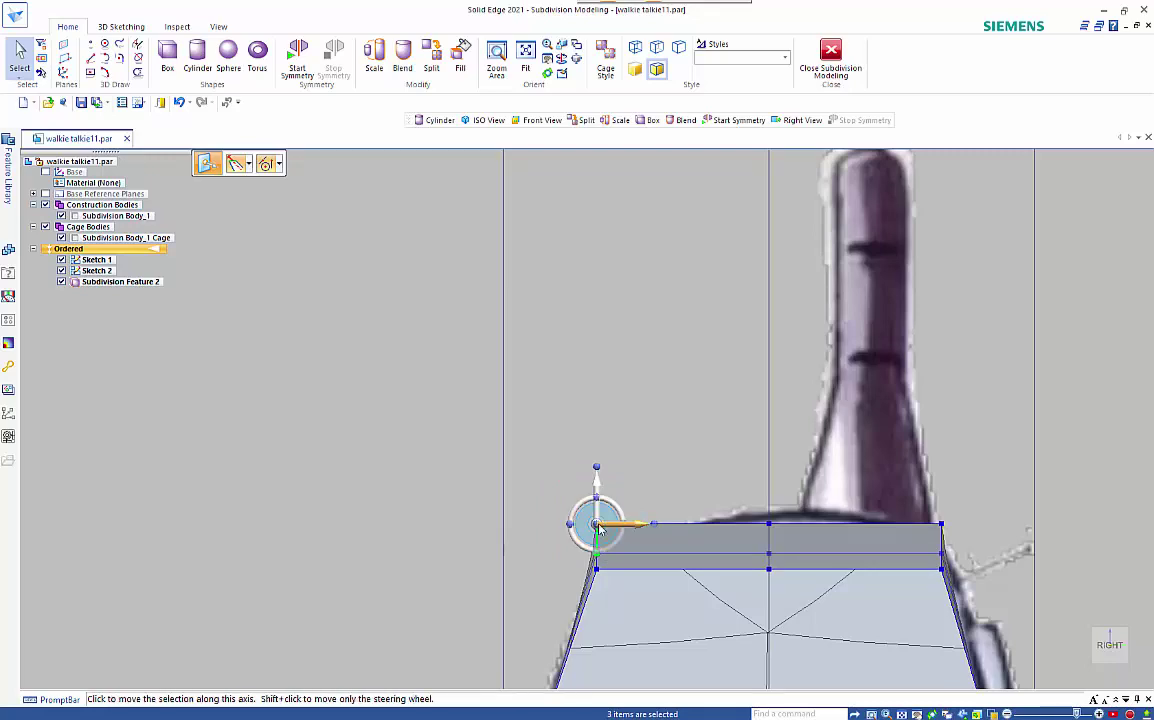
left_click(598, 527)
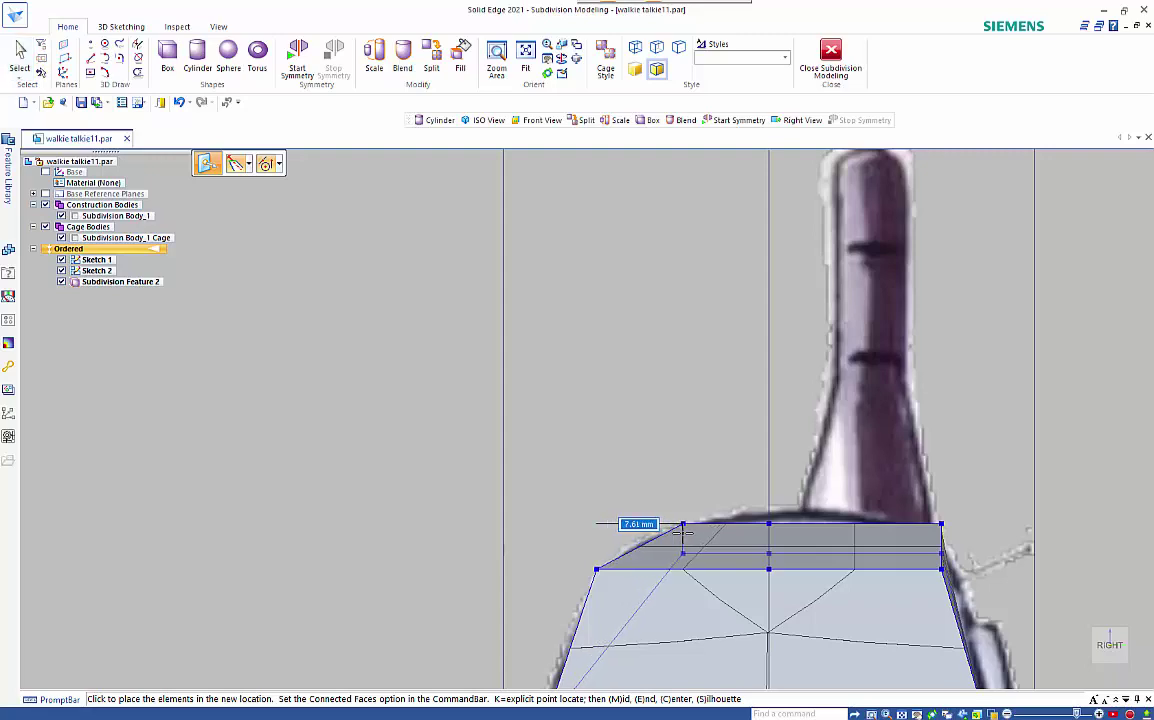
left_click(683, 486)
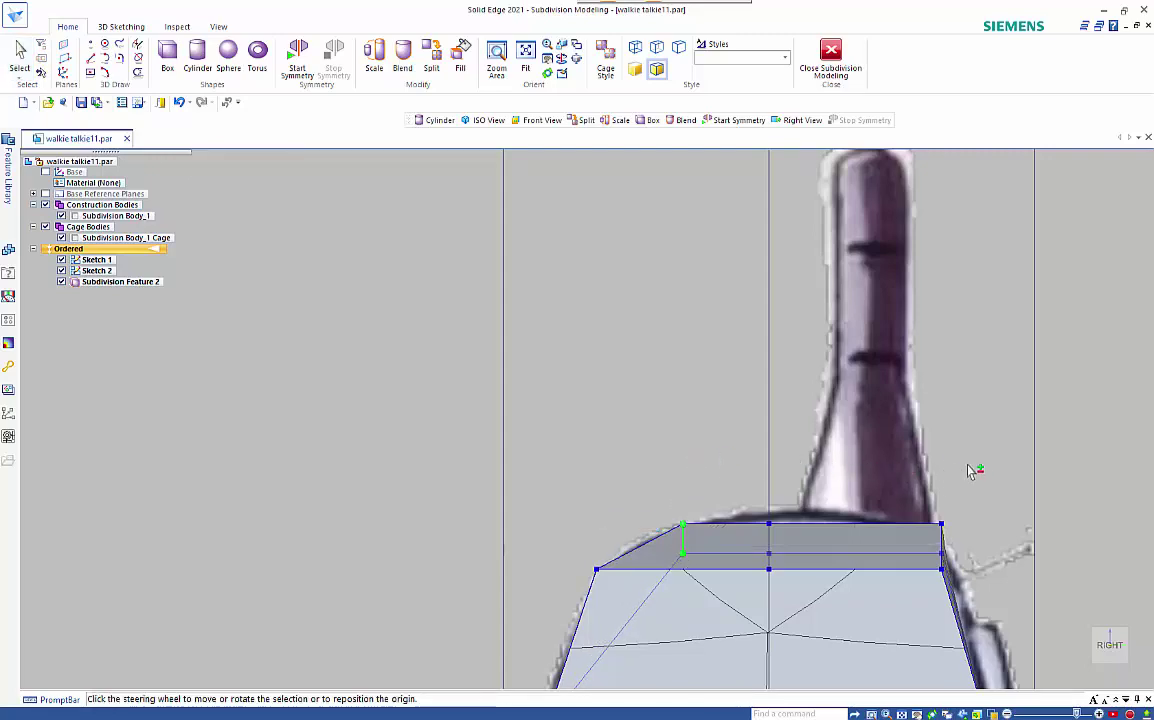
- Examine the reshaped upper part of the cage against both reference images from several angles
middle_click_drag(985, 481, 1004, 516)
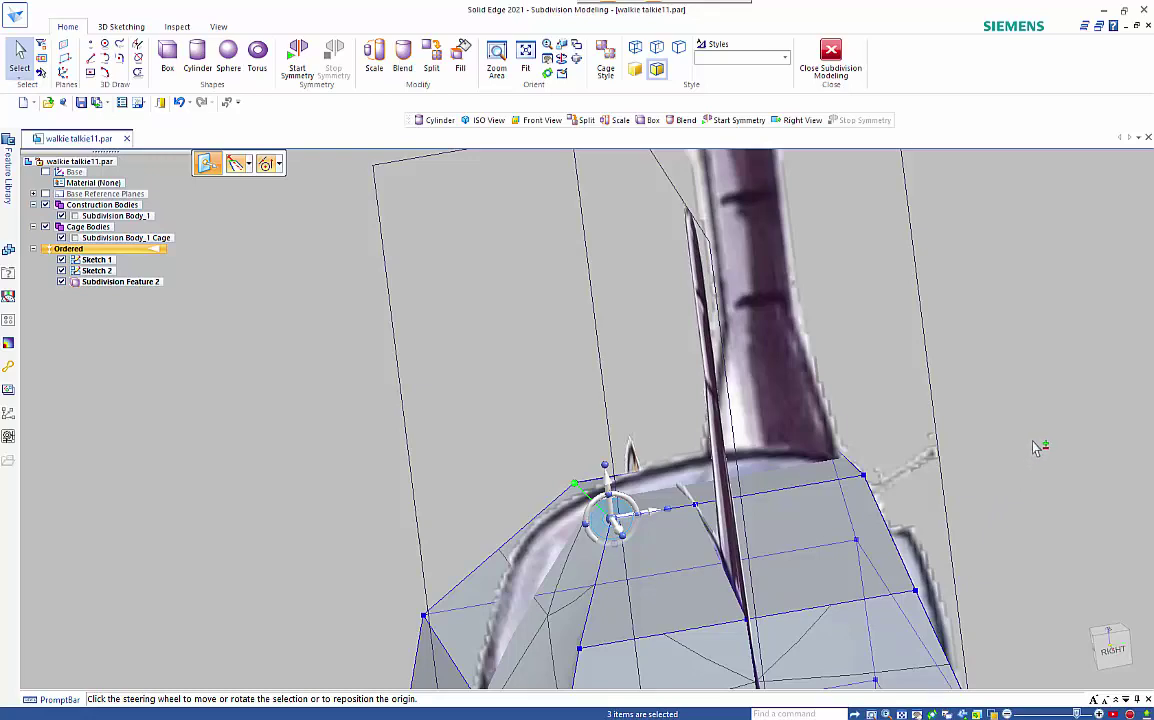
key("Escape")
scroll(989, 405, "up", 3)
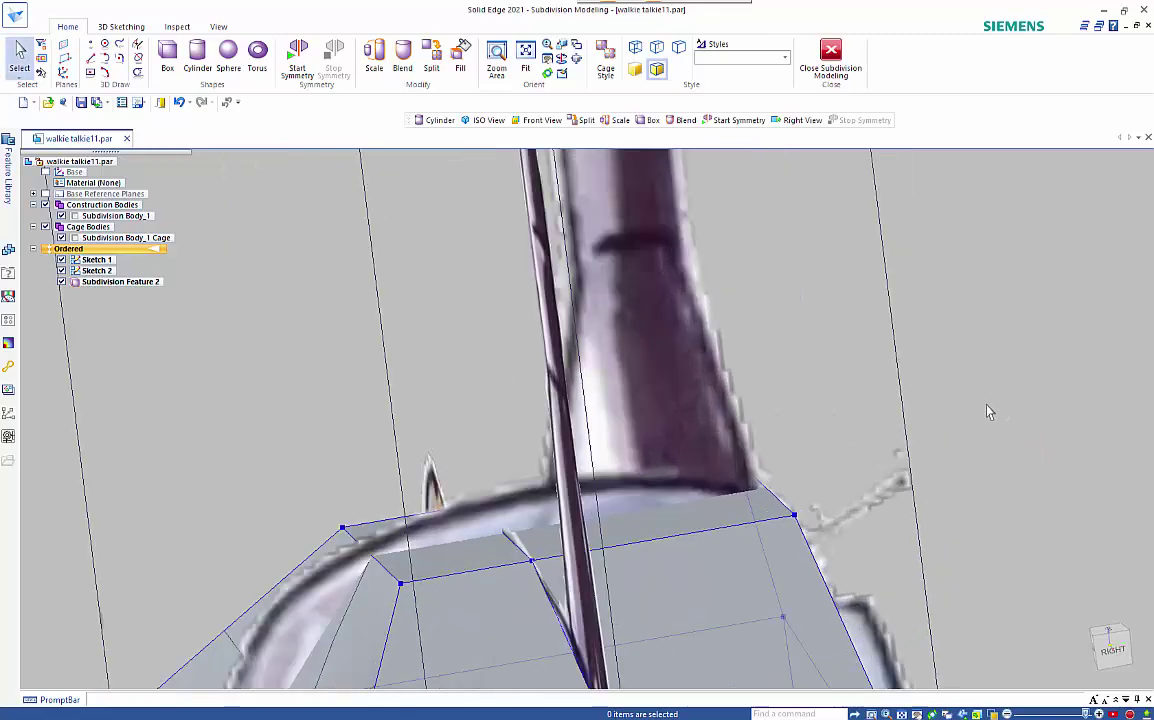
middle_click_drag(966, 439, 1013, 430)
scroll(1005, 432, "down", 5)
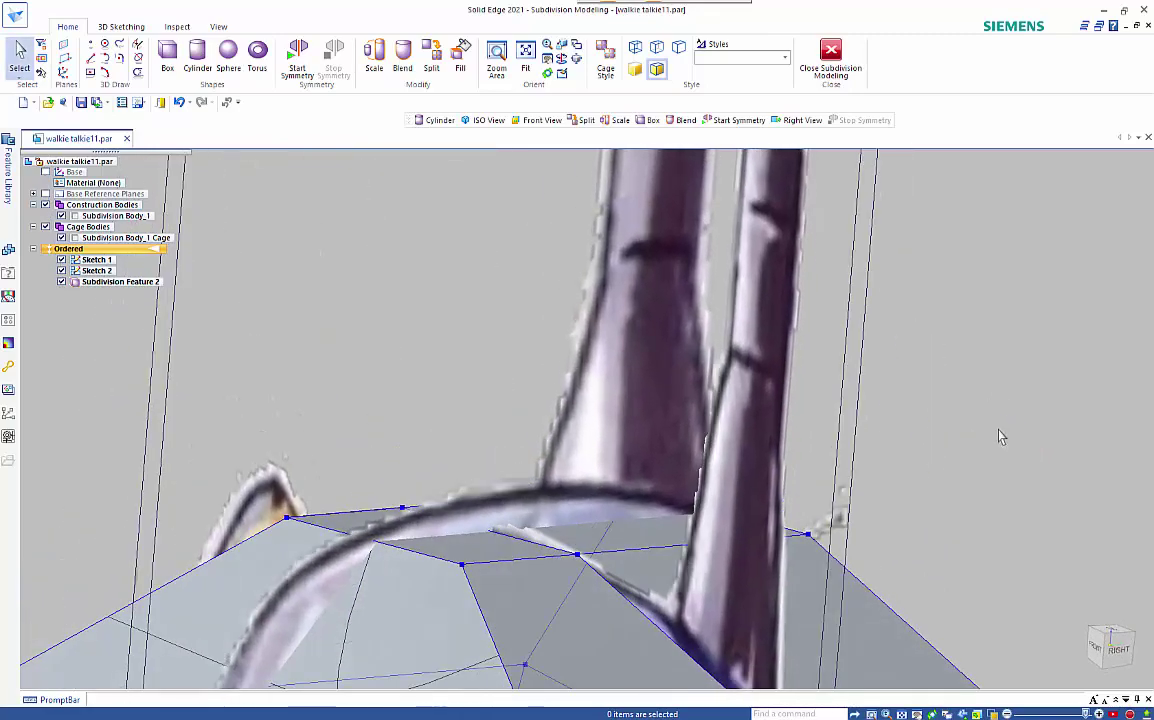
scroll(951, 462, "down", 2)
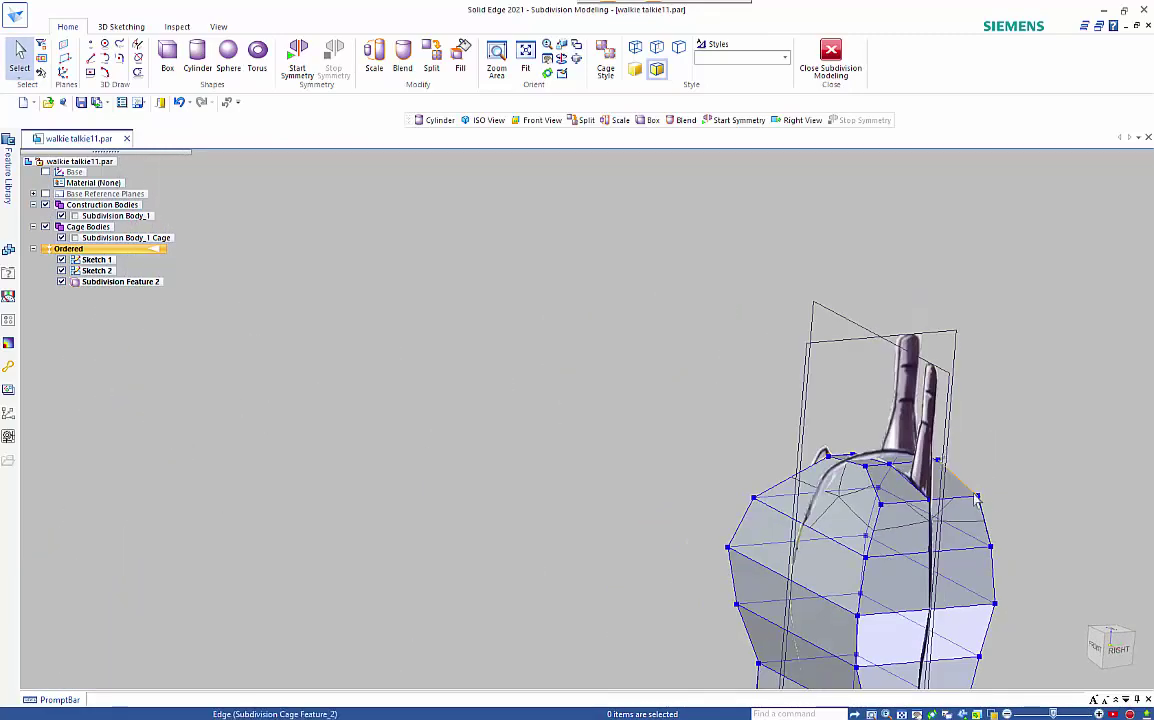
middle_click_drag(988, 513, 724, 314, "shift")
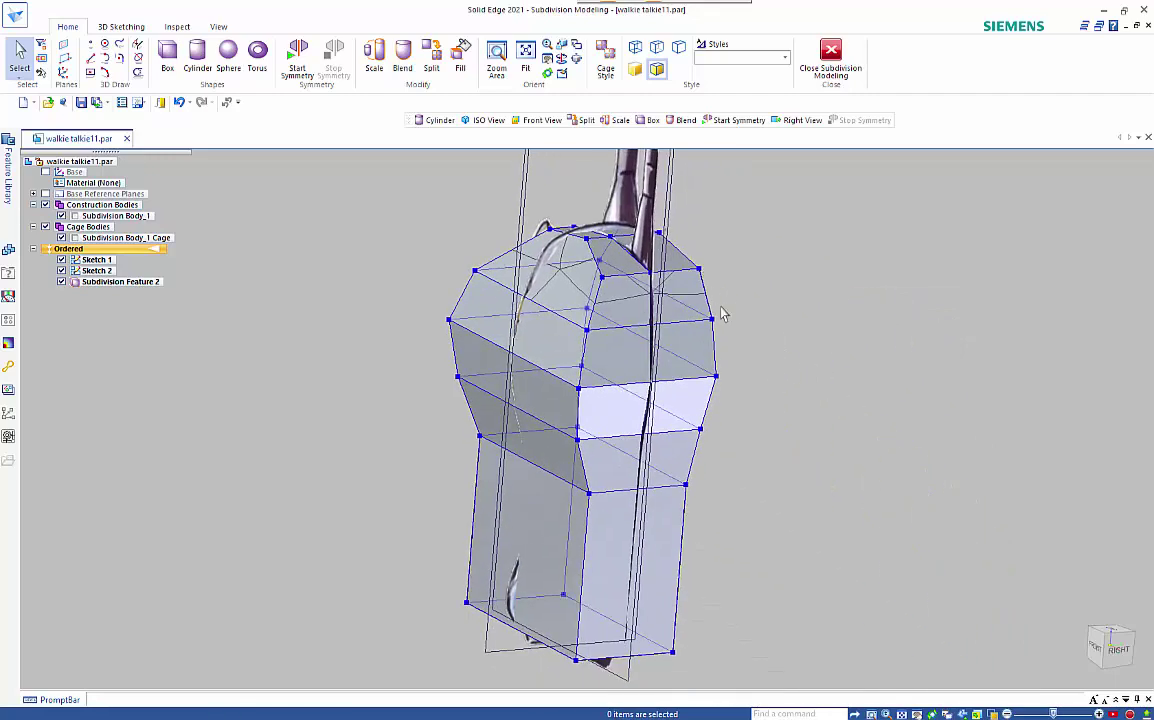
middle_click_drag(823, 505, 807, 479)
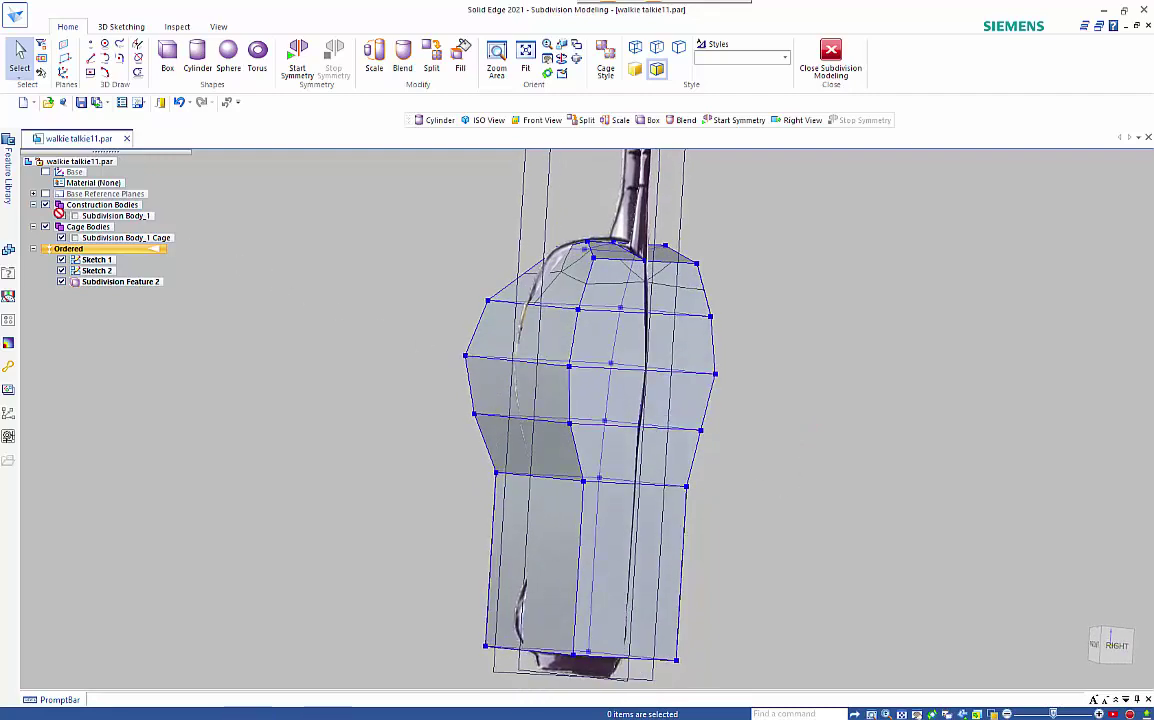
- Hide the subdivision body so that only its cage and the reference images show
left_click(61, 215)
left_click(61, 215)
left_click(61, 215)
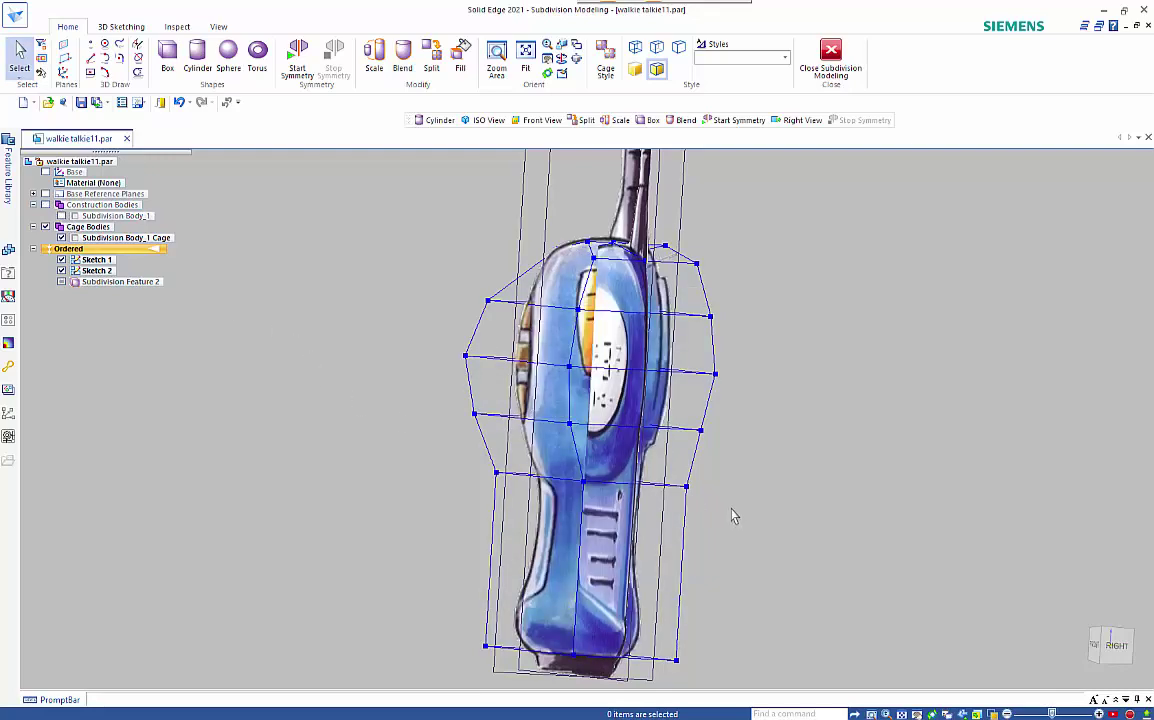
- Start a chain split with two splits around the tall lower section of side faces
key("ctrl+f")
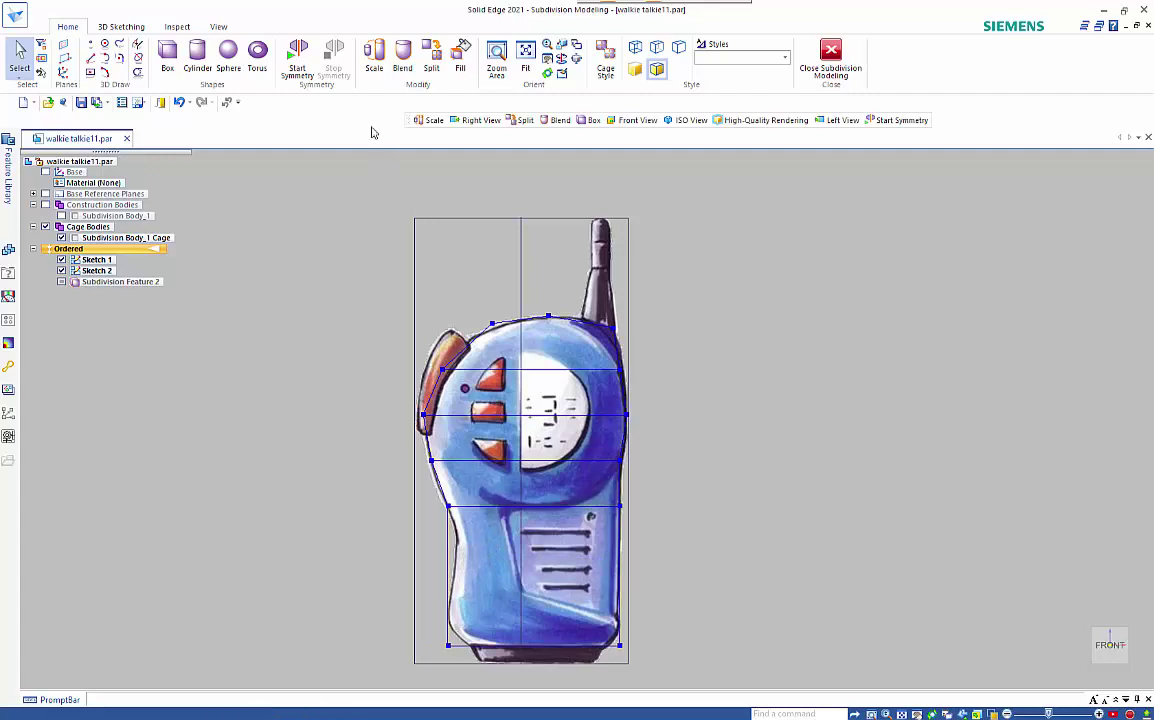
left_click(431, 58)
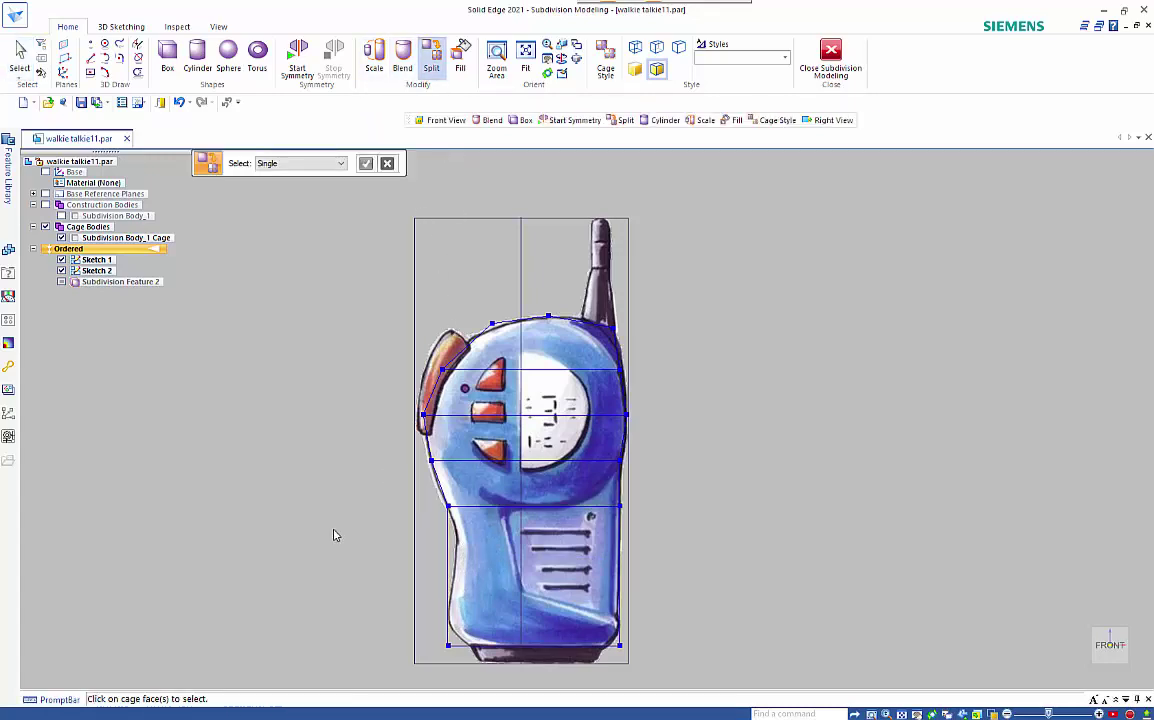
middle_click_drag(335, 536, 399, 549)
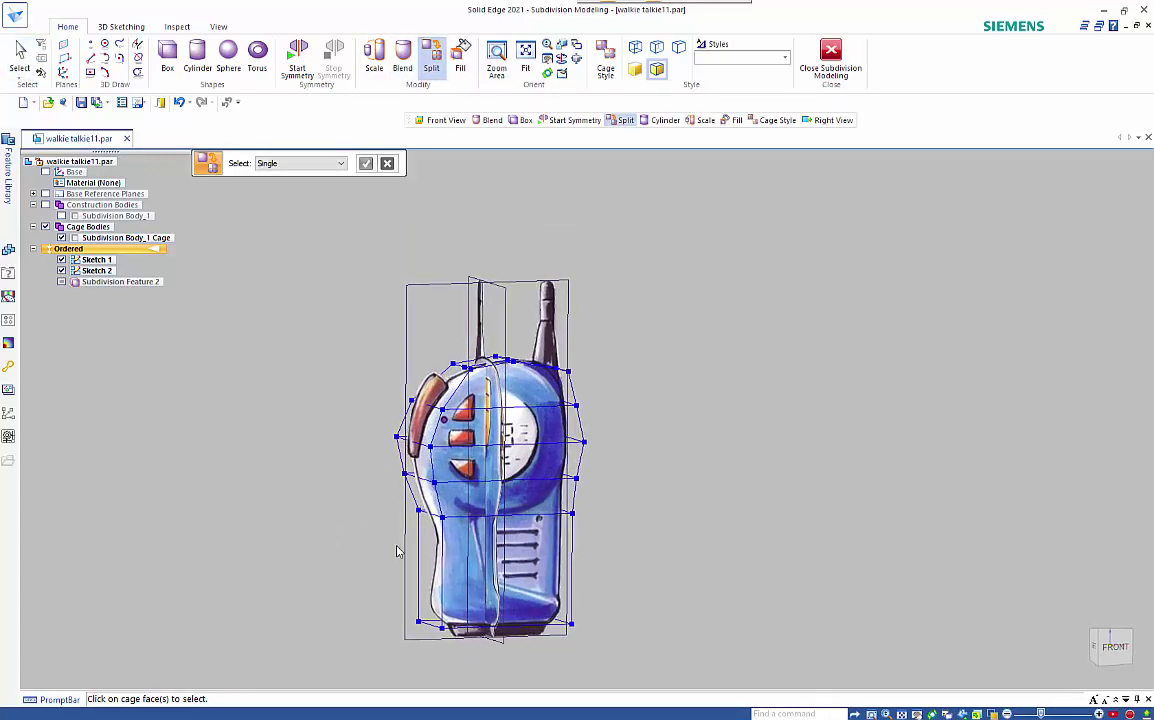
left_click(496, 556)
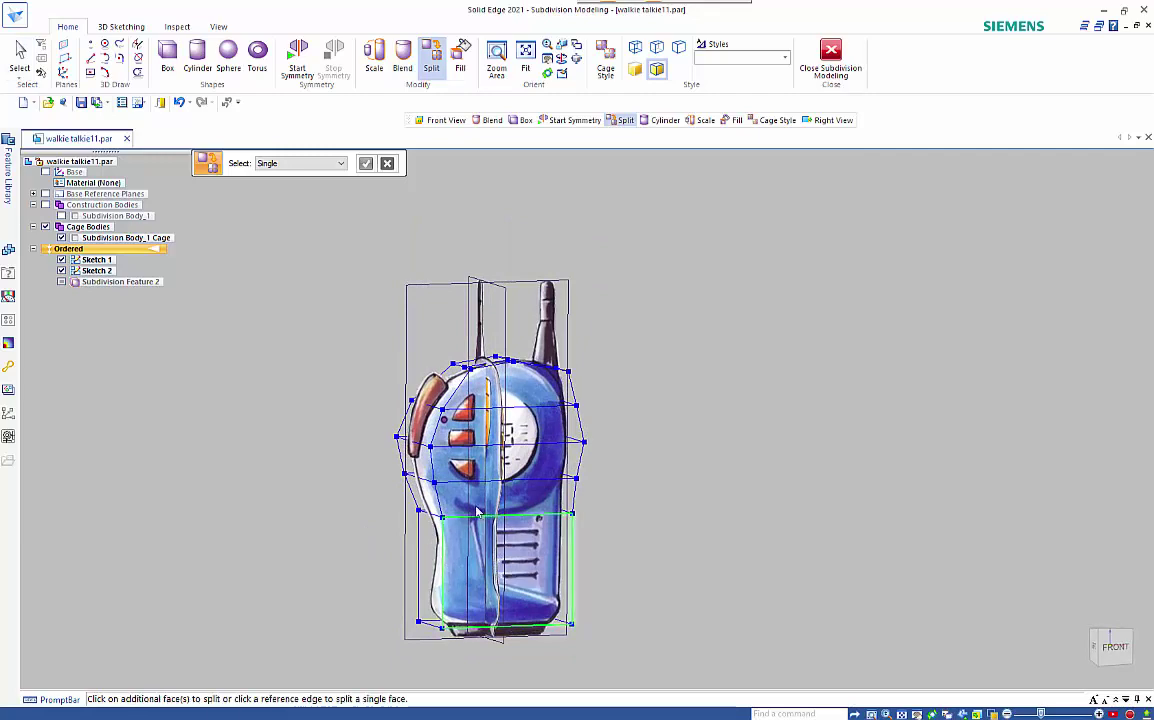
left_click(340, 163)
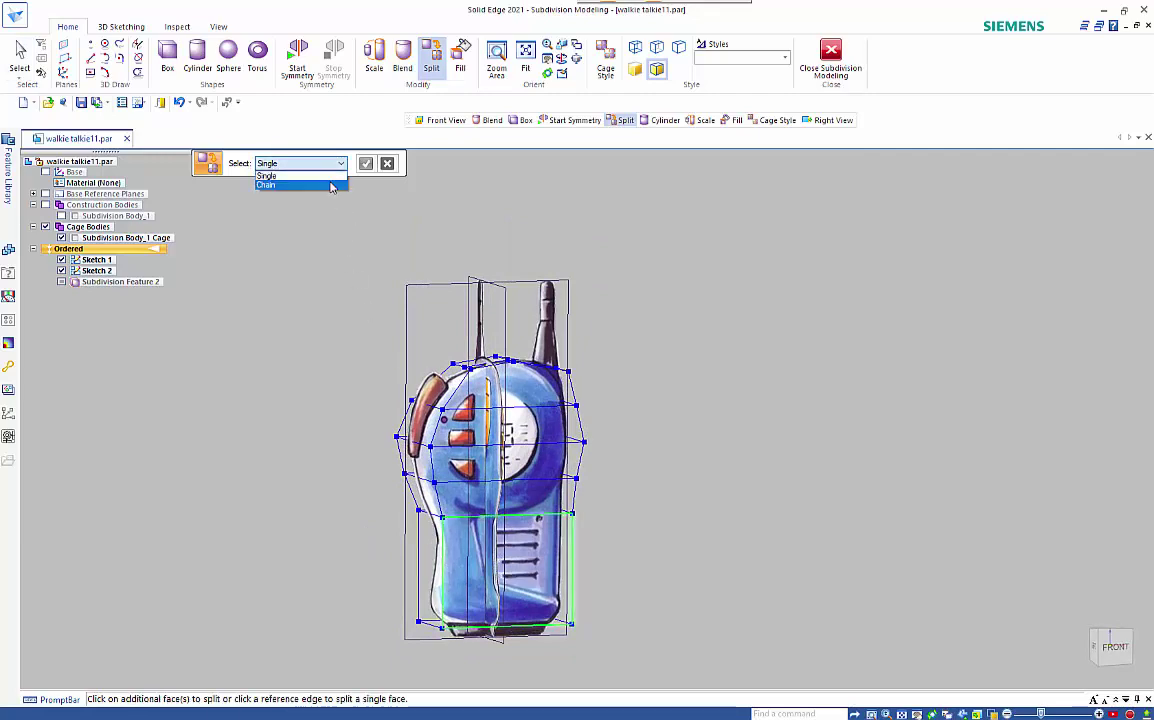
left_click(285, 174)
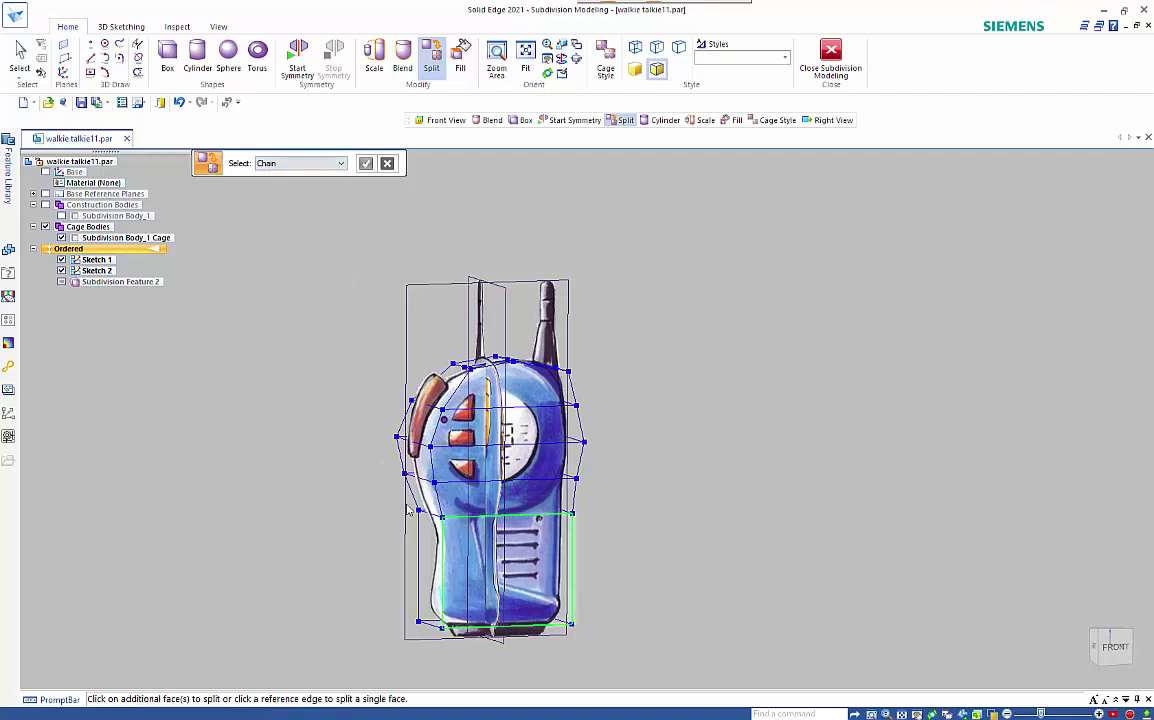
left_click(432, 566)
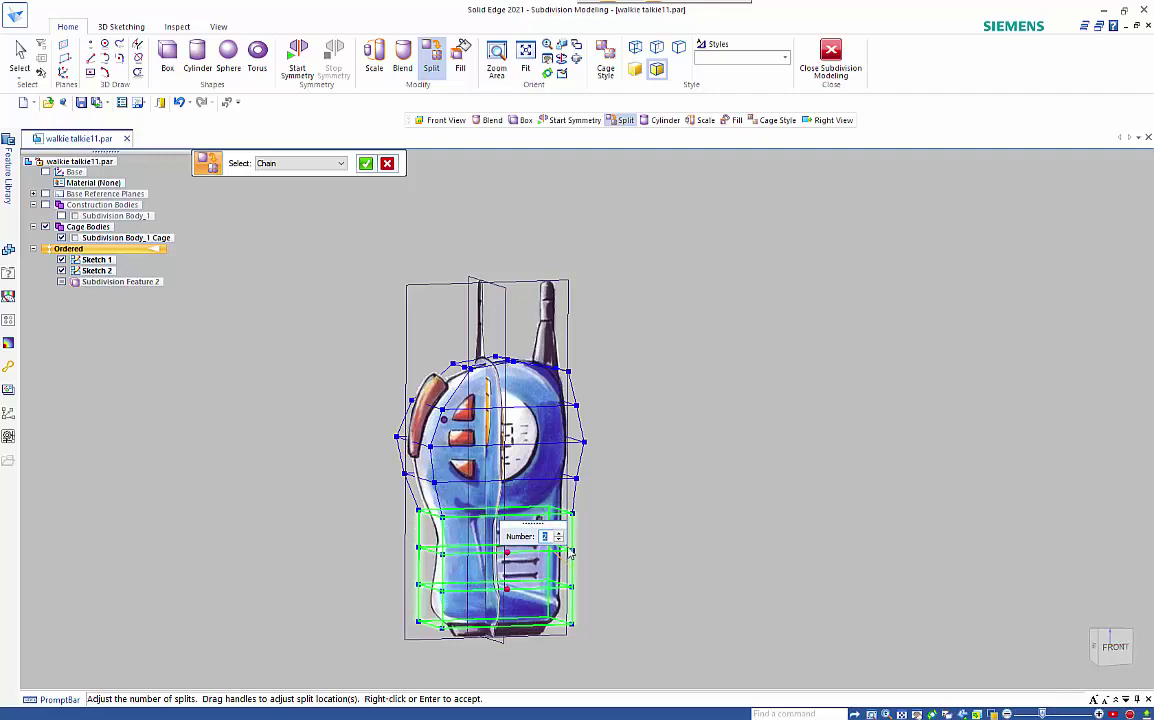
- In the front view, place the upper split at the pictured waist and the lower at 0.829 near the base corners, and apply them
key("ctrl+f")
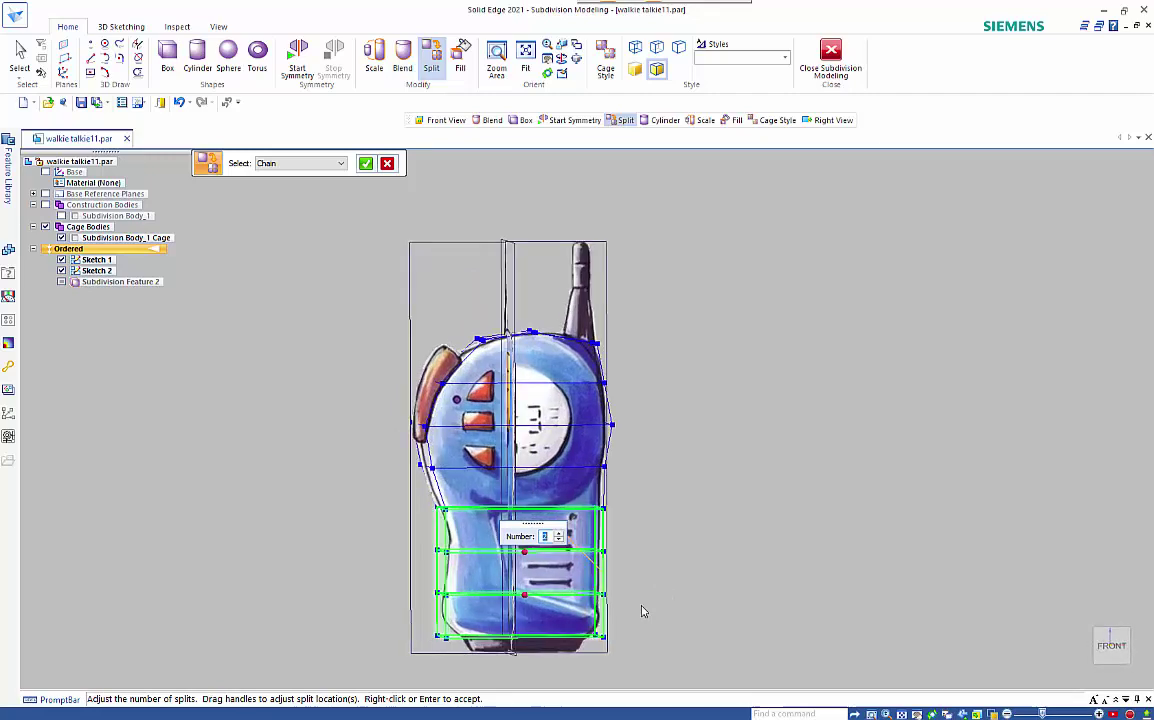
scroll(537, 513, "up", 5)
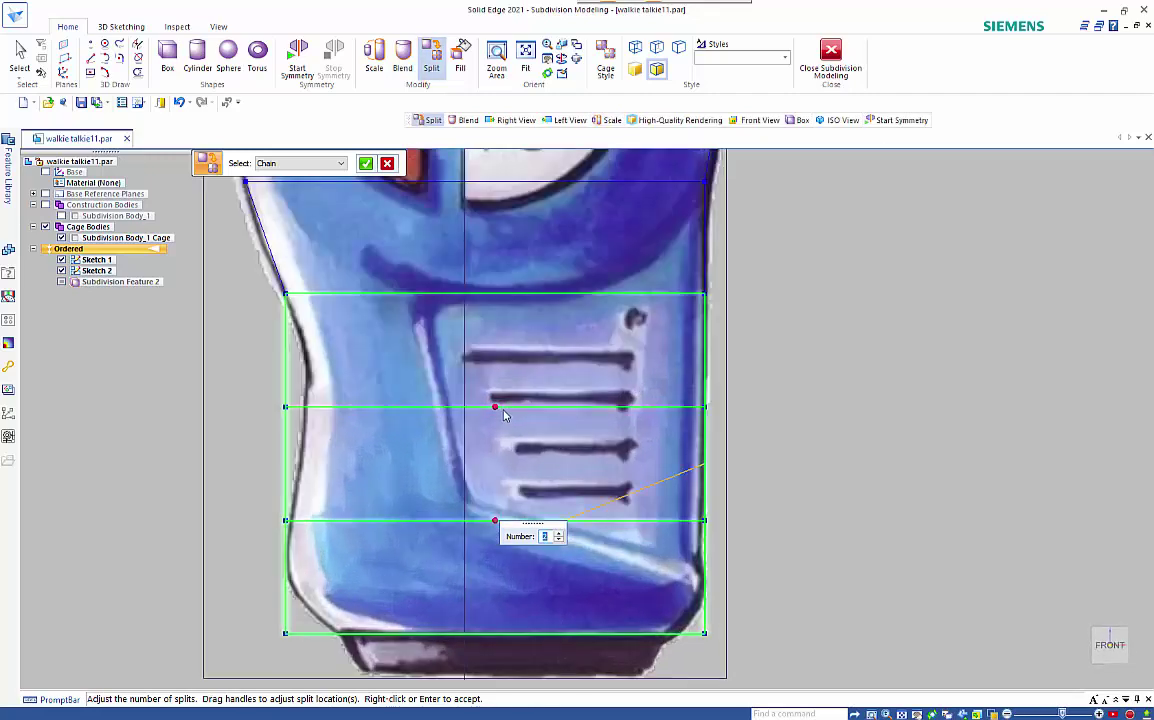
left_click_drag(495, 406, 500, 372)
right_click(510, 458)
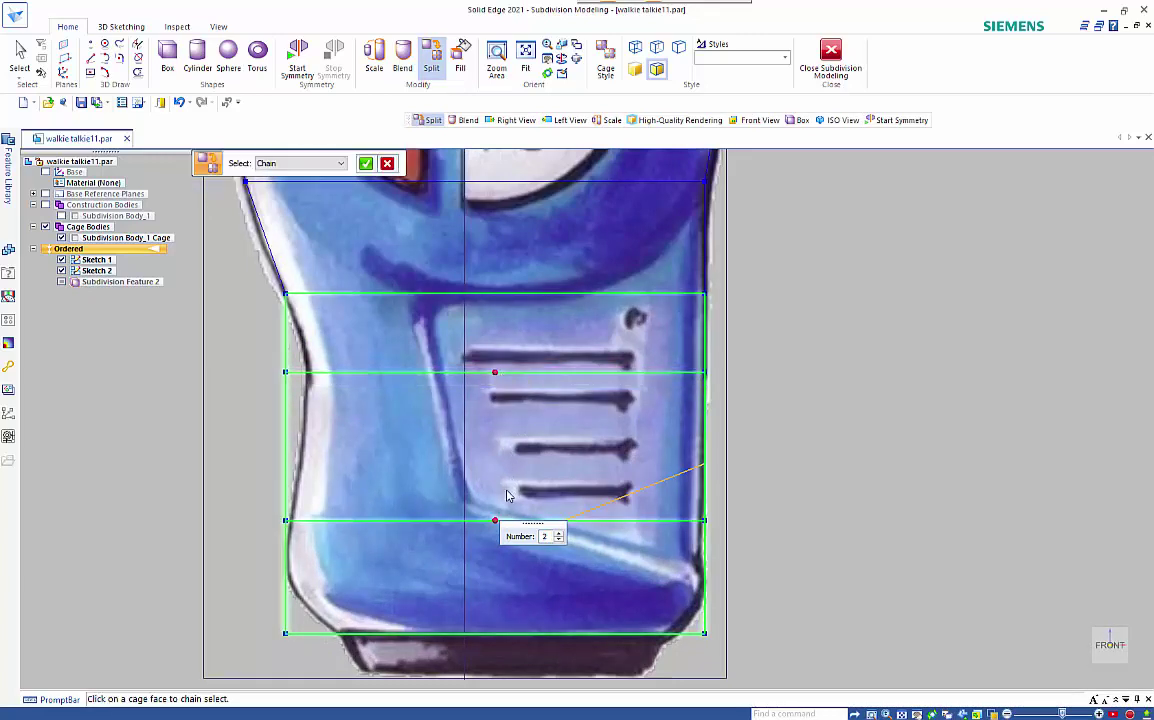
left_click_drag(494, 521, 490, 576)
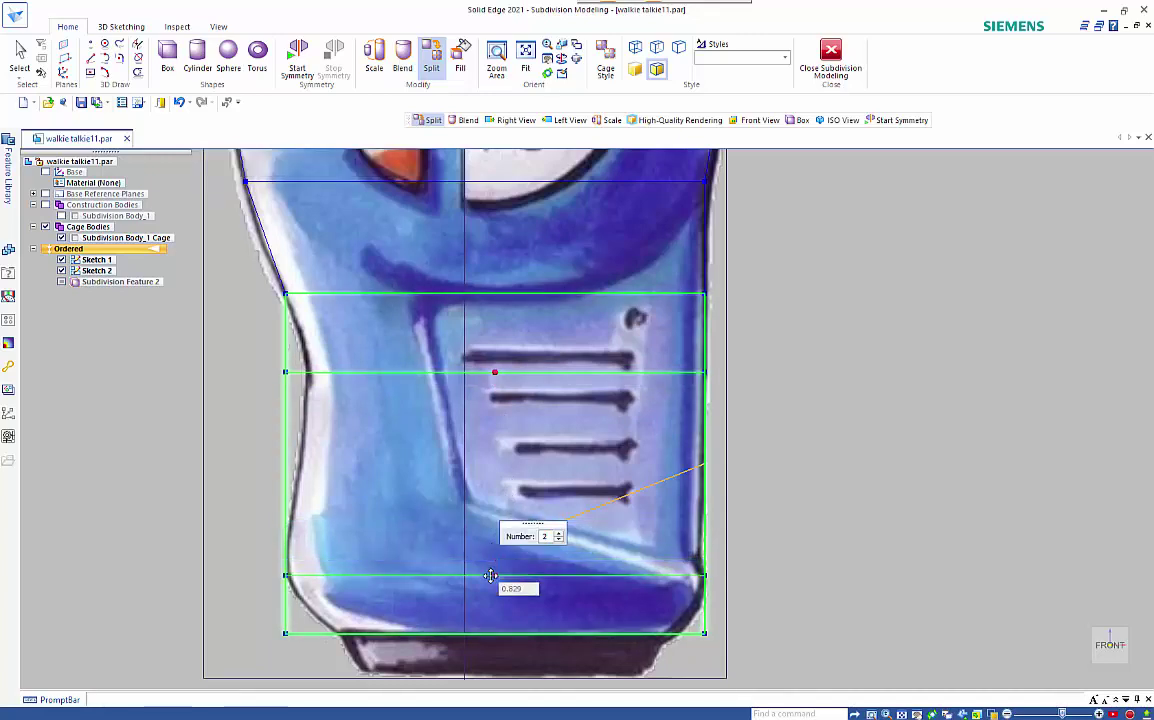
left_click(495, 578)
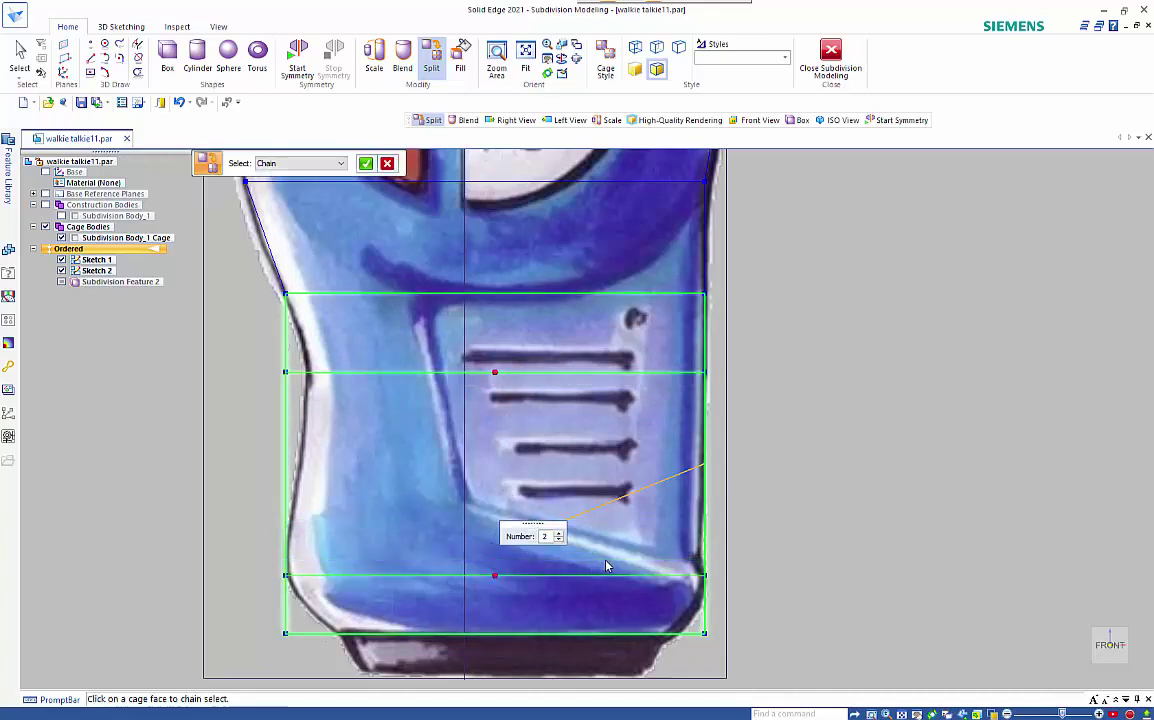
right_click(828, 481)
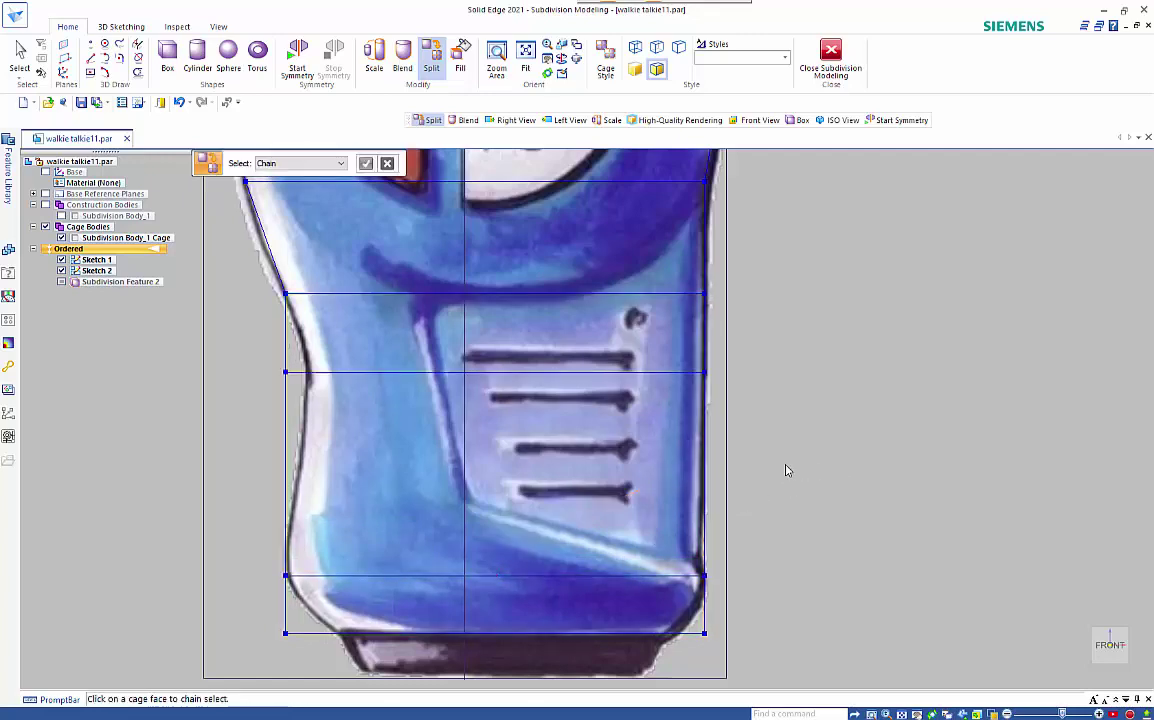
key("Escape")
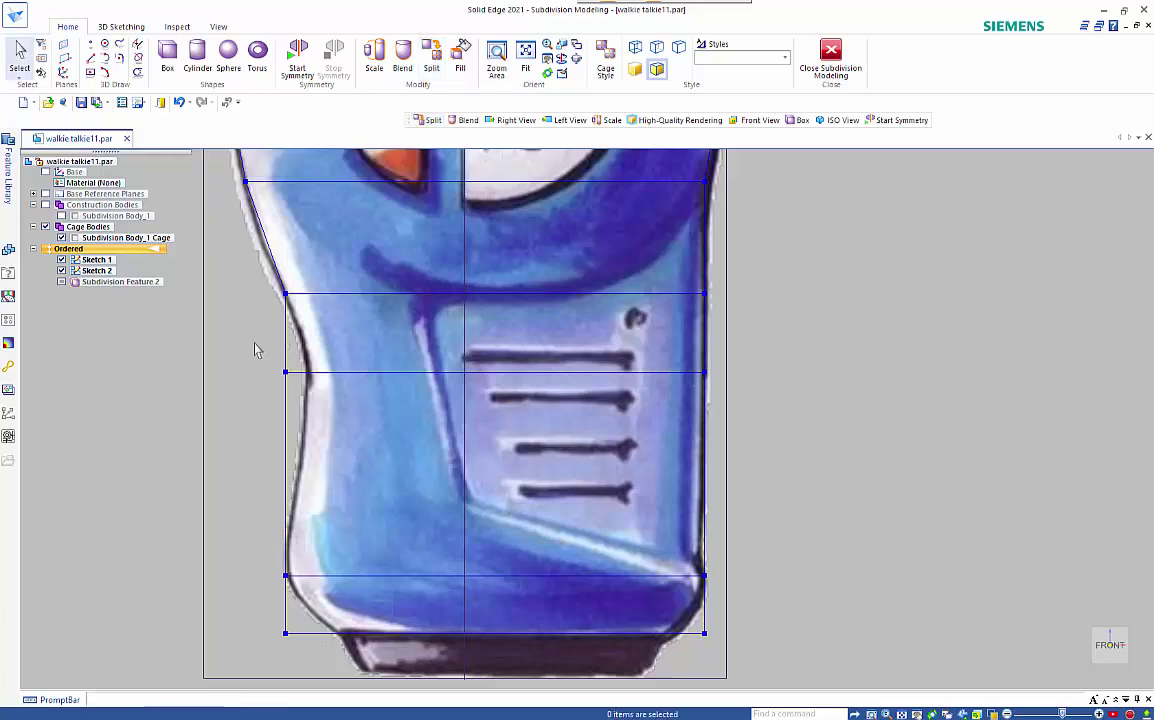
- Move the button-side vertices of the waist row inward about 3 mm to the pictured outline
left_click_drag(308, 396, 306, 392)
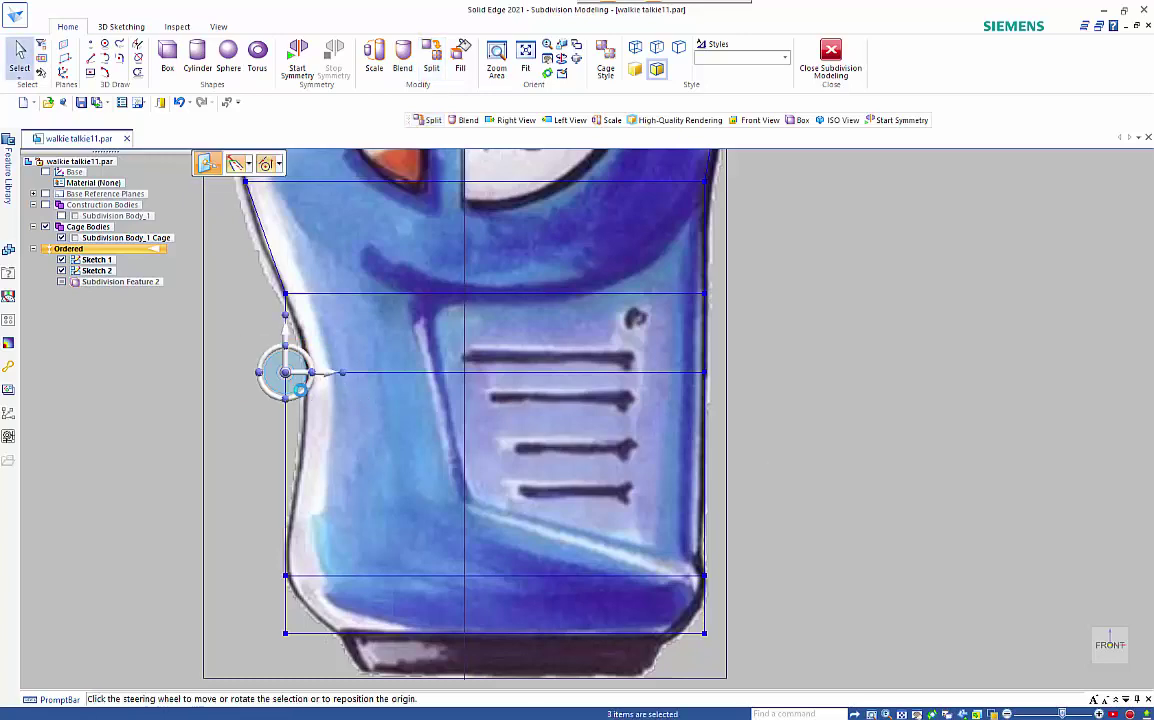
left_click(318, 378)
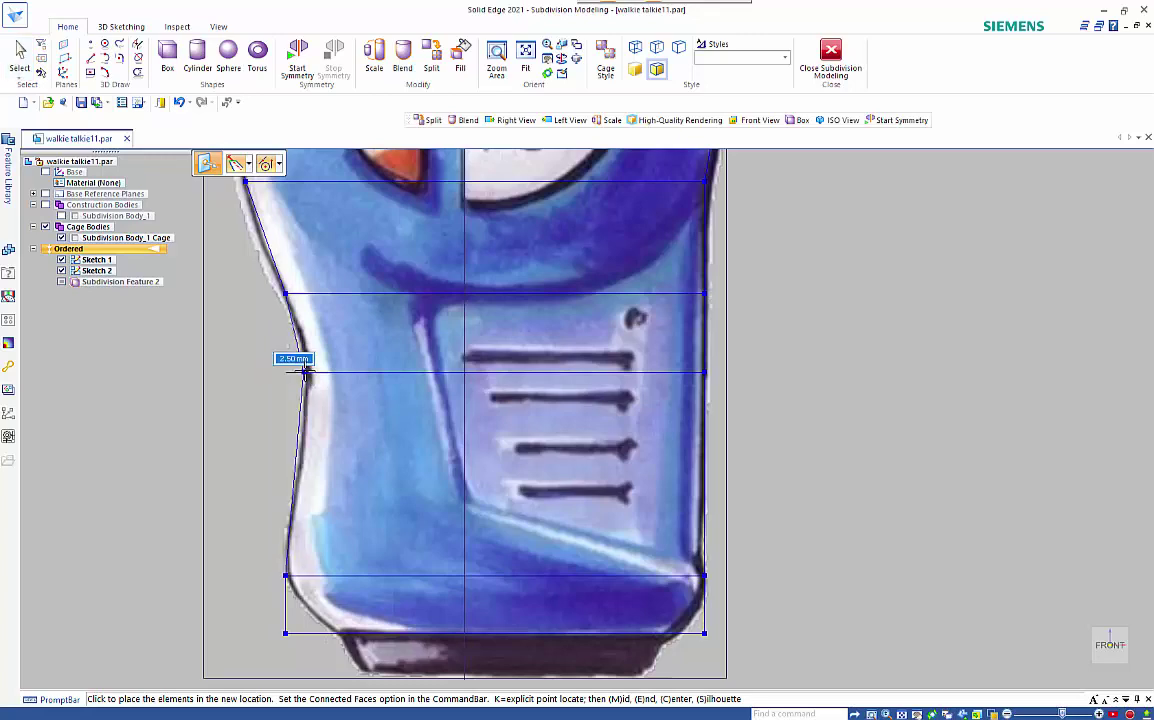
left_click(307, 371)
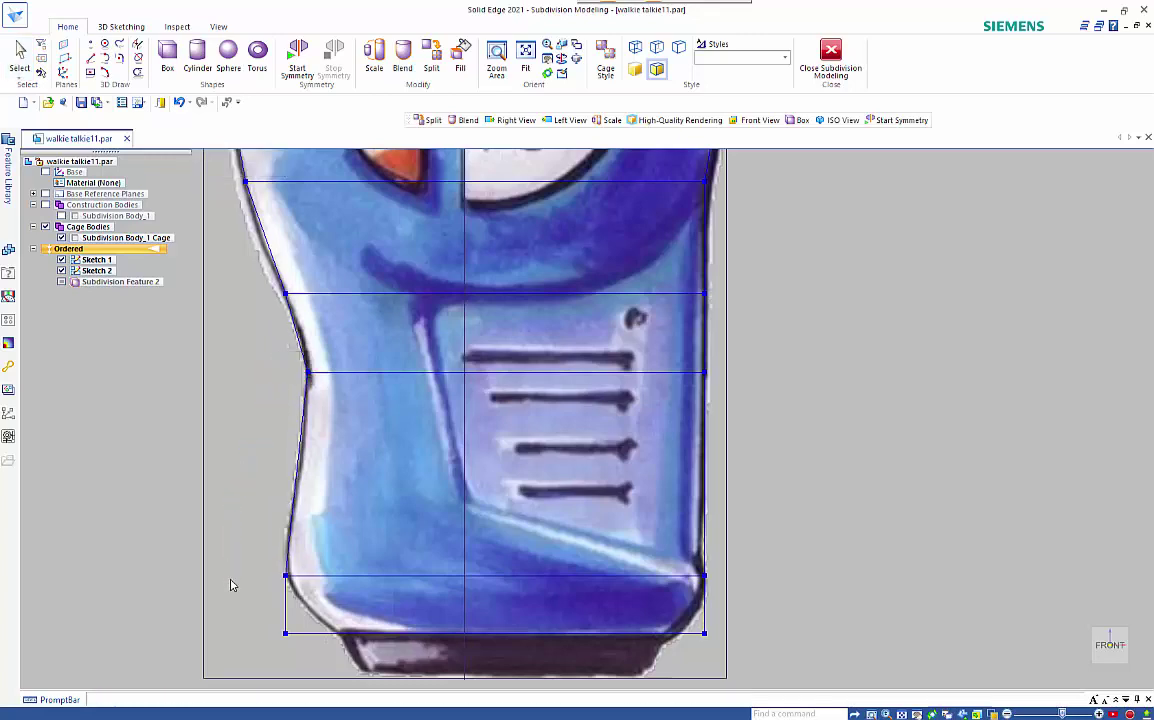
- Move the button-side vertices of the bottom row horizontally inward to where the pictured dark base begins
key("Escape")
left_click_drag(238, 602, 300, 648)
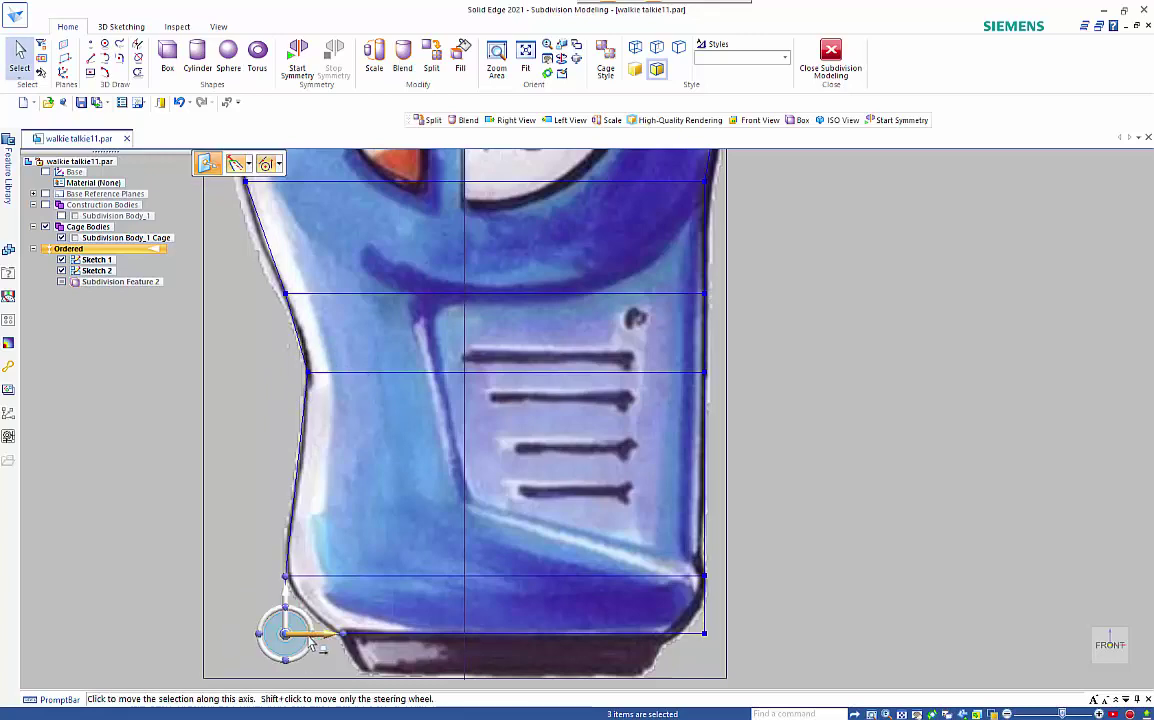
left_click(295, 638)
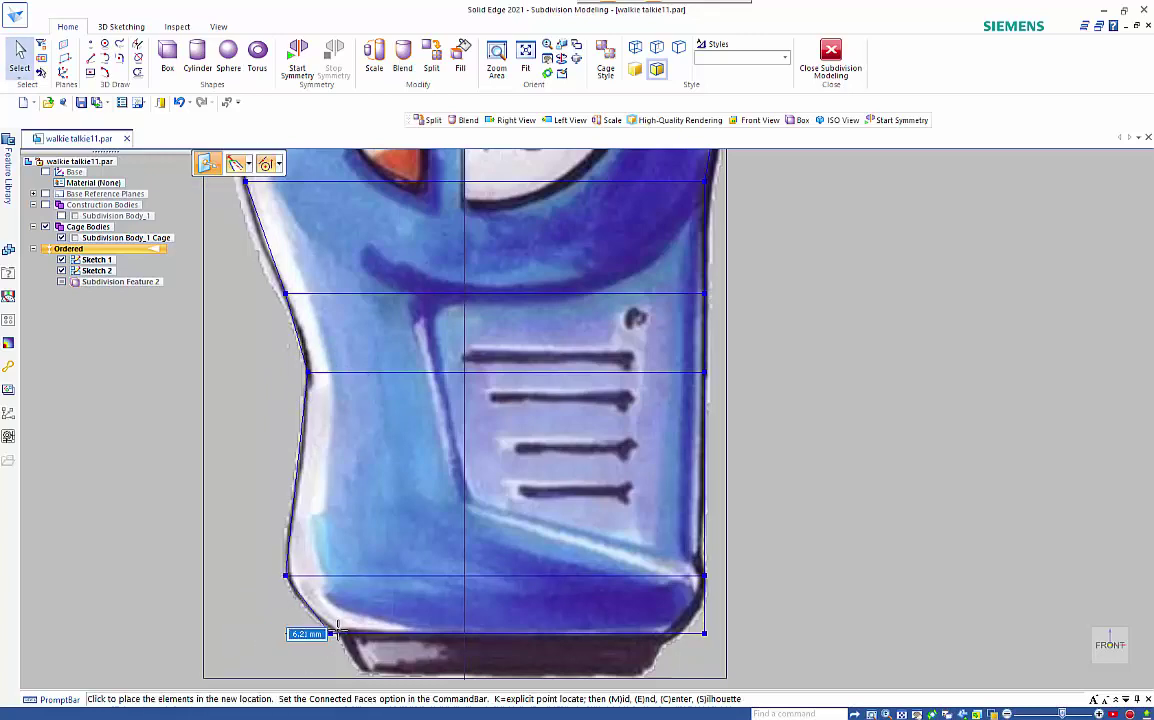
left_click(380, 617)
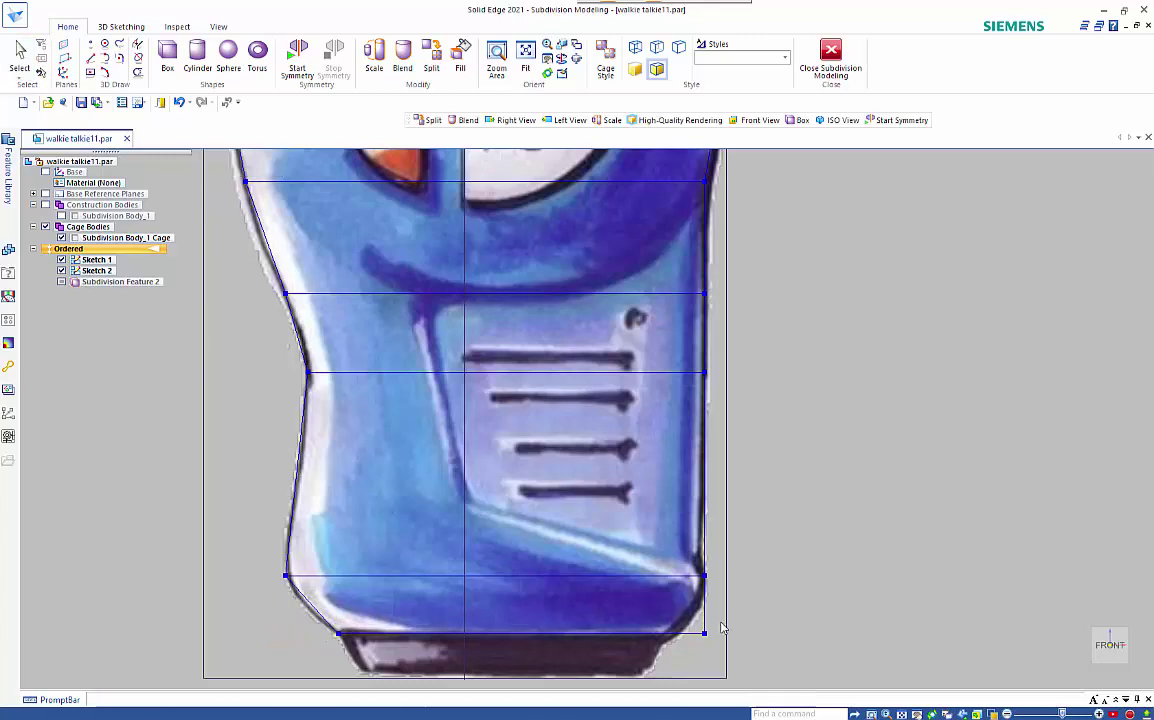
left_click(785, 630)
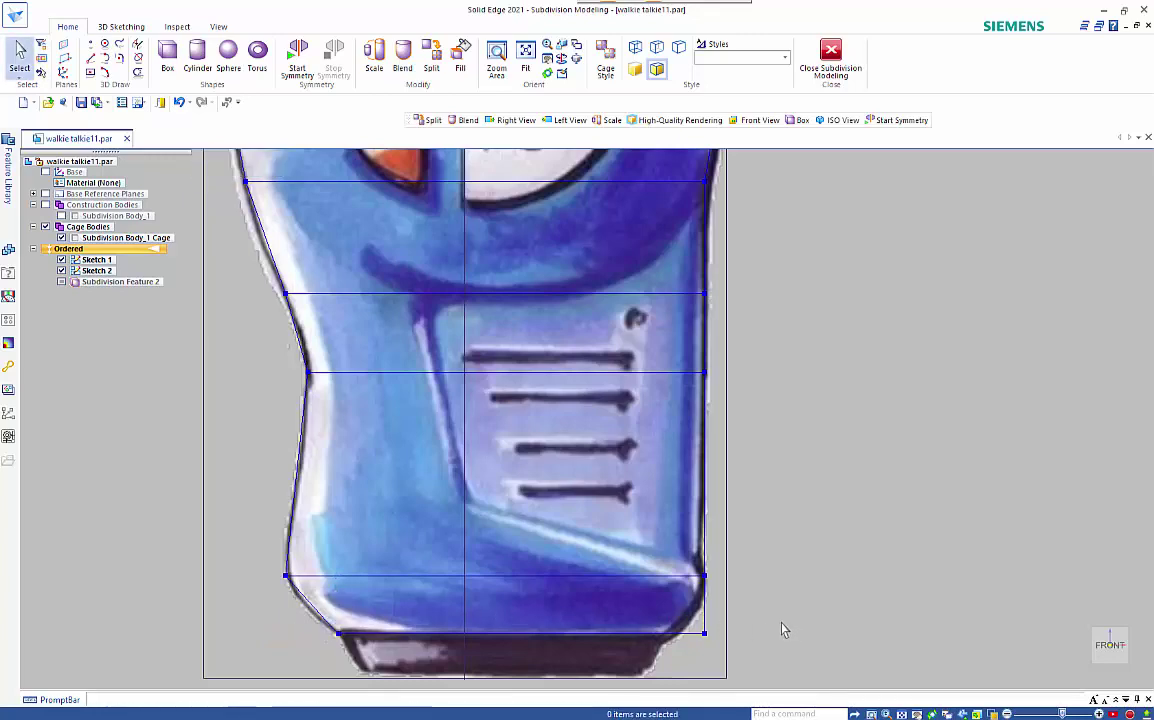
- Move the antenna-side vertices of the bottom row horizontally inward about 3.9 mm to the pictured base corner
left_click_drag(768, 611, 690, 654)
left_click(748, 638)
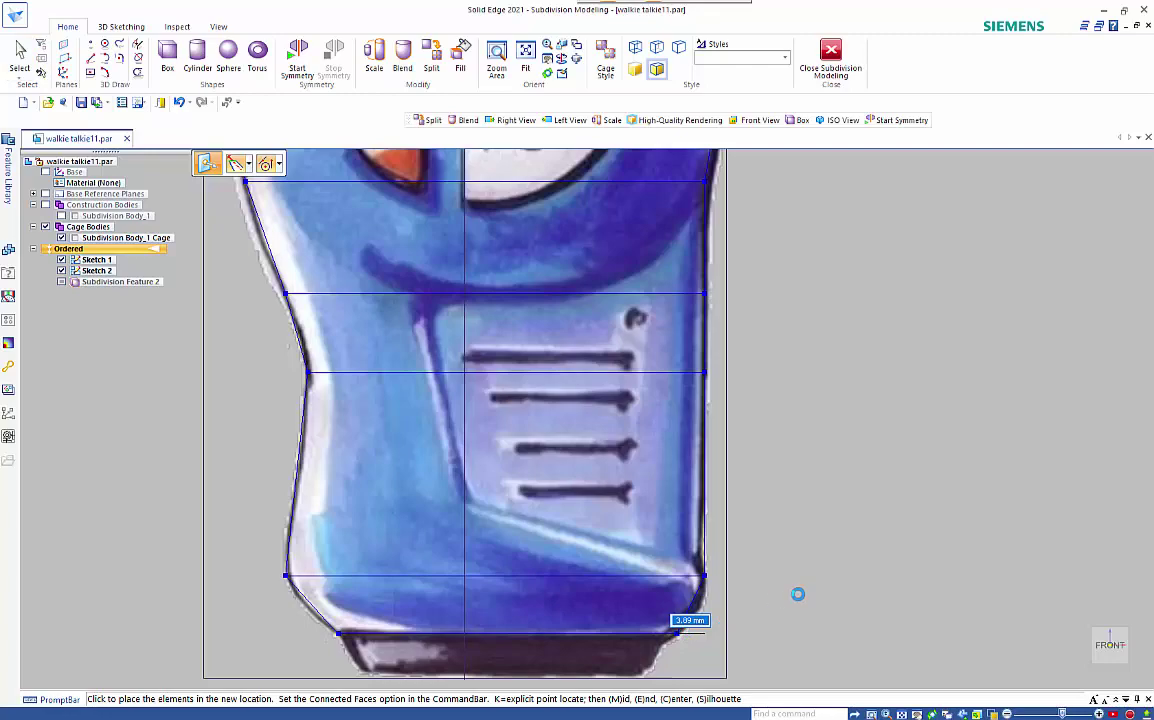
left_click(797, 594)
key("Escape")
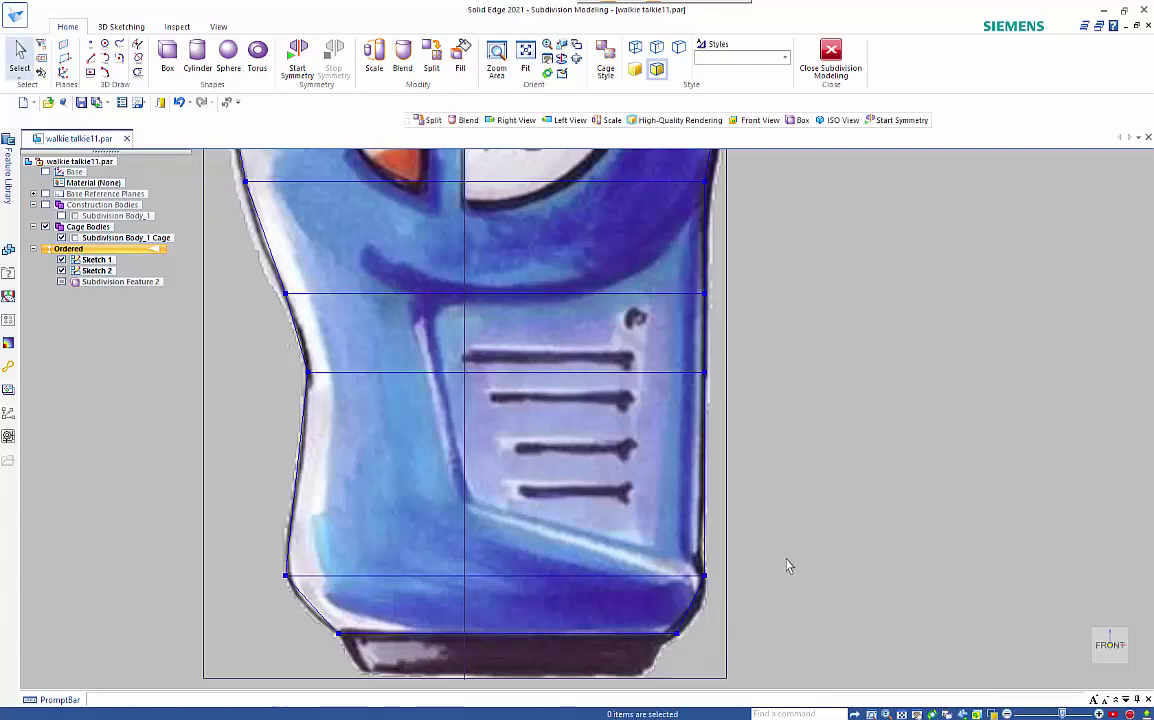
- Show the subdivision body again, check the cage's underside, and return to the front view
scroll(789, 562, "down", 3)
middle_click_drag(815, 509, 878, 471)
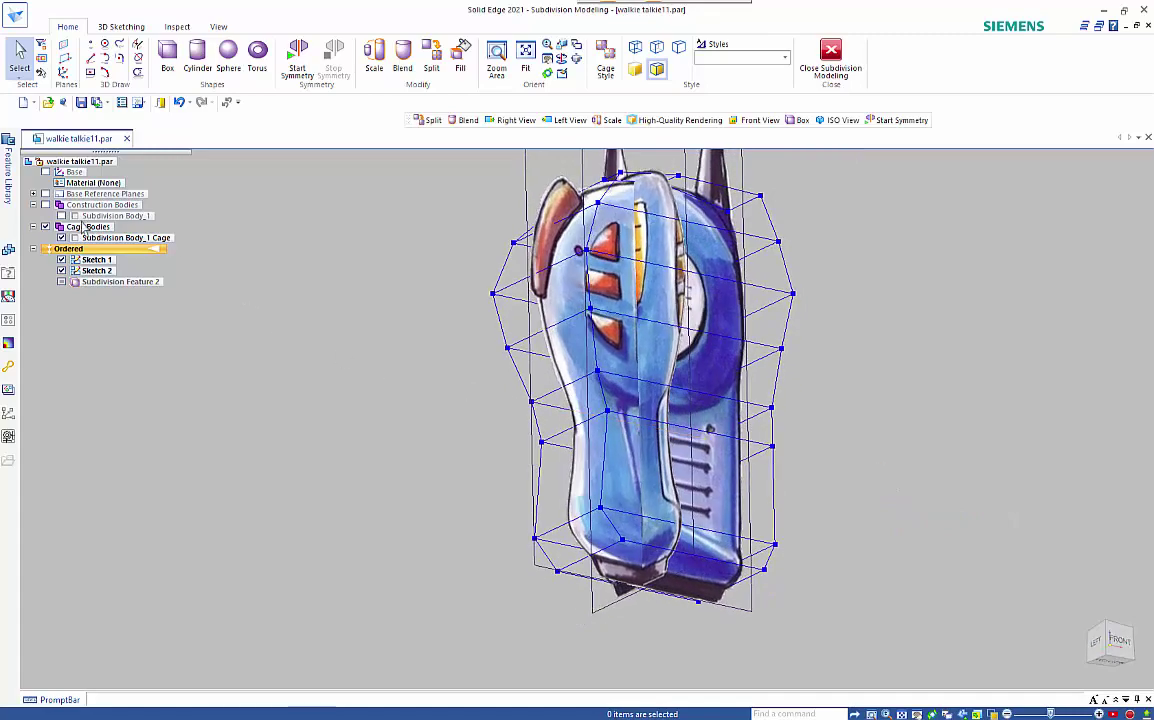
left_click(62, 216)
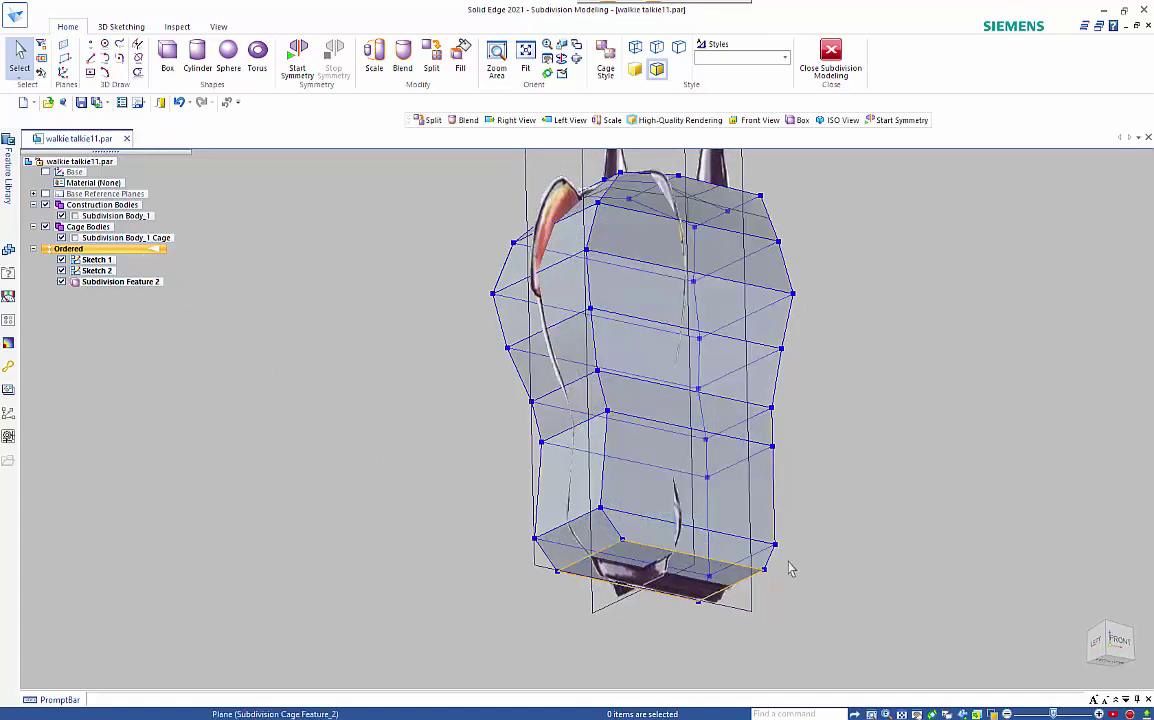
middle_click_drag(843, 577, 864, 448)
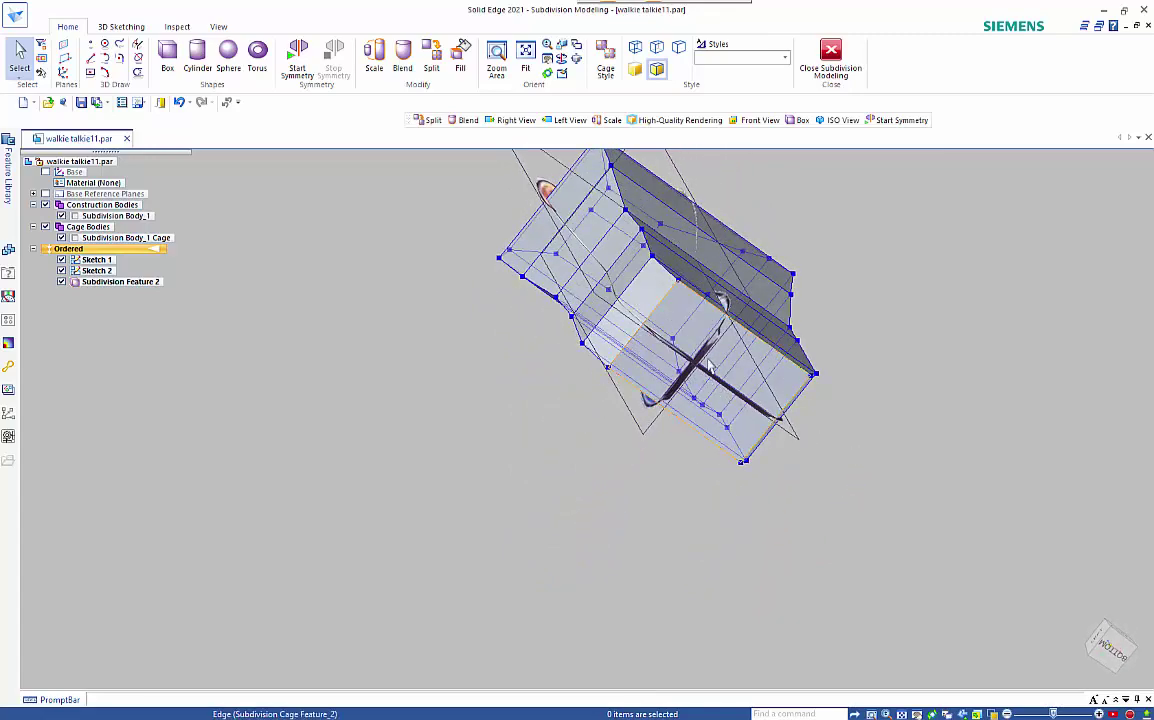
scroll(713, 350, "up", 4)
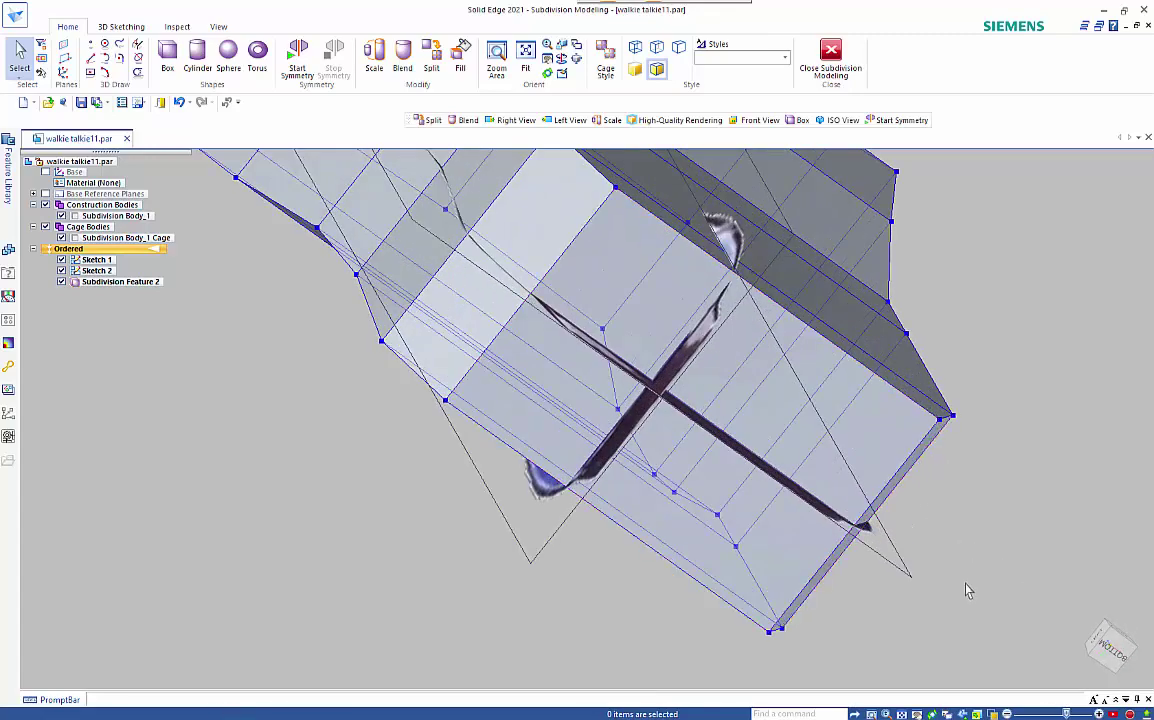
key("ctrl+f")
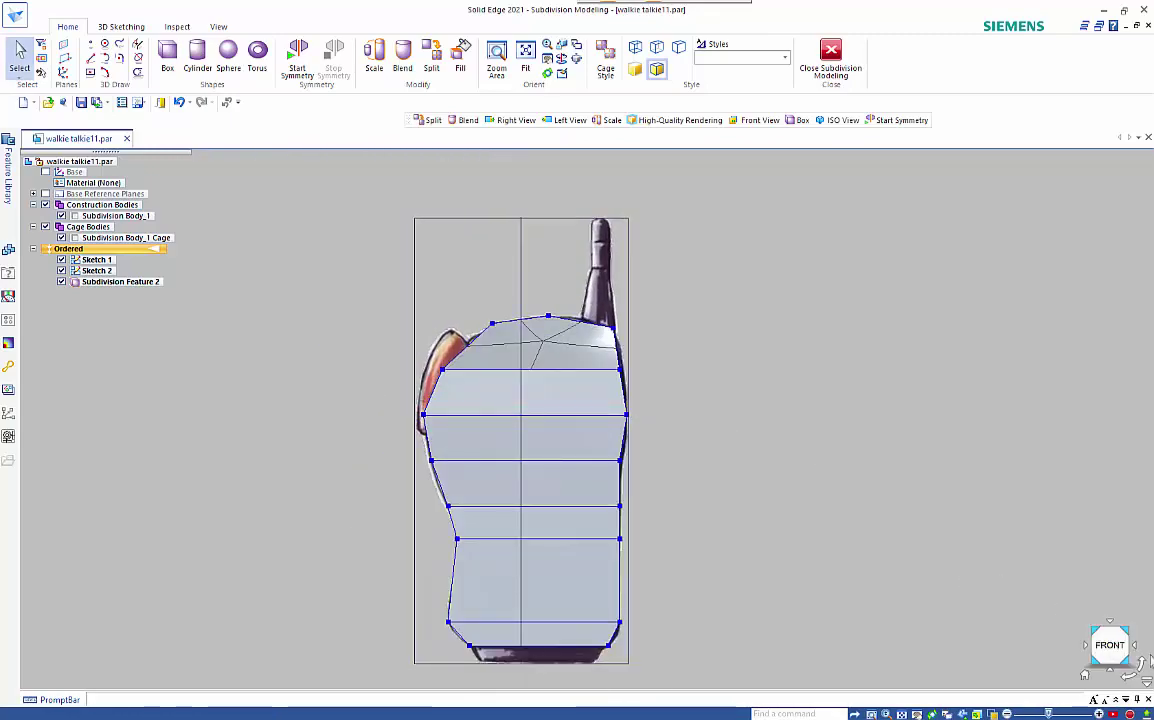
- Split the chain of cage faces around the lower grip, between the waist row and the row above the base, with one split
left_click(1136, 650)
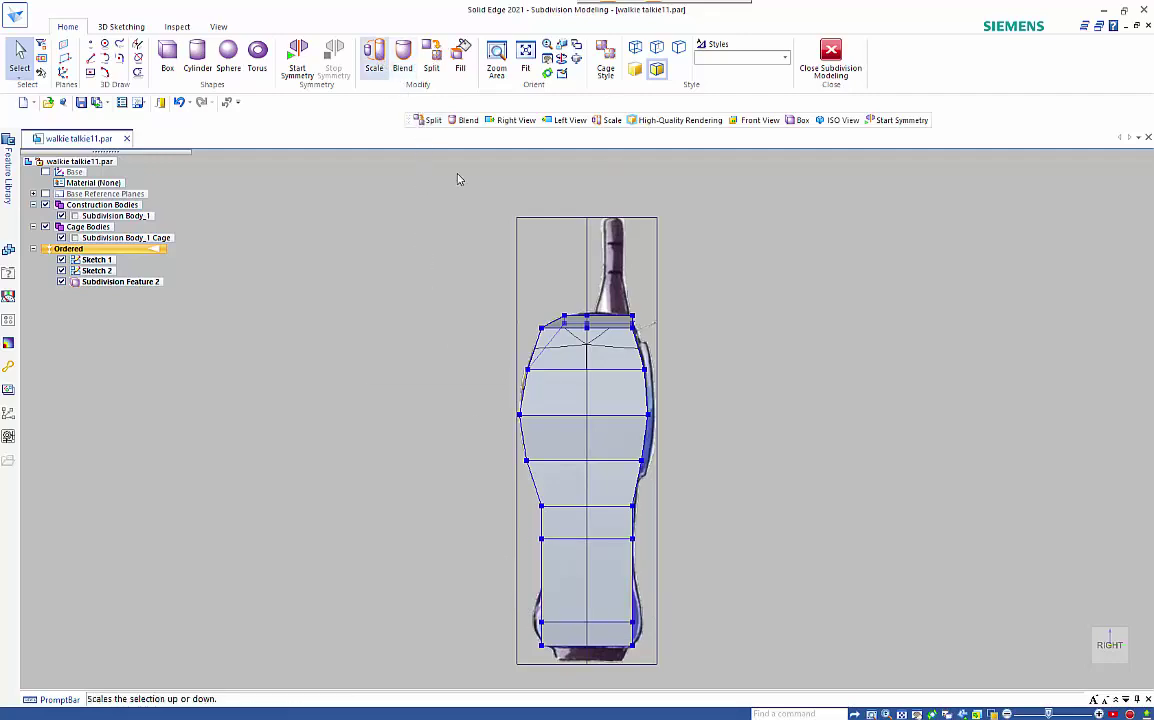
left_click(431, 120)
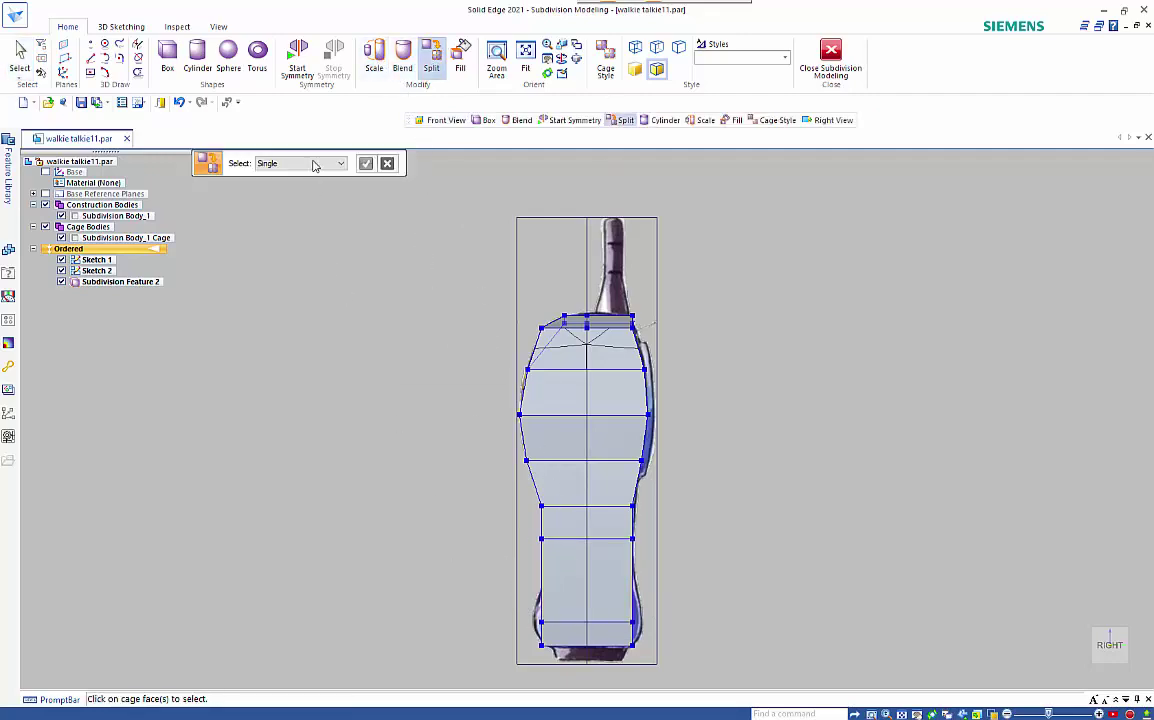
left_click(313, 165)
left_click(290, 177)
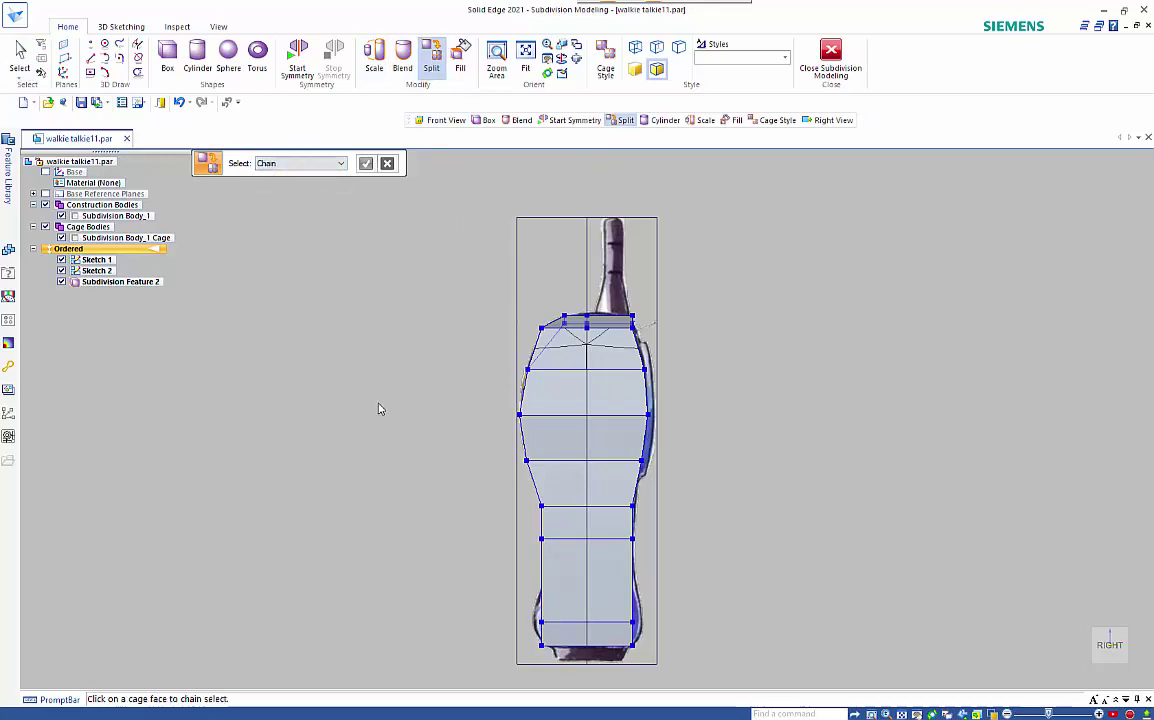
middle_click_drag(393, 434, 443, 433)
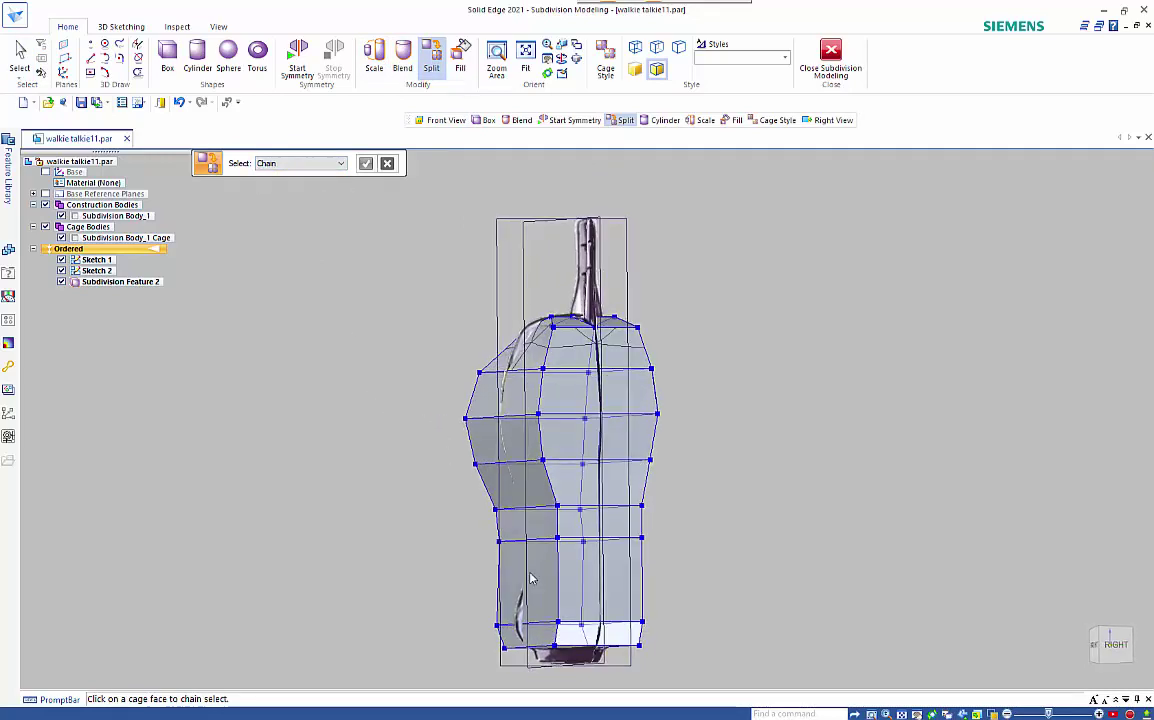
left_click(560, 588)
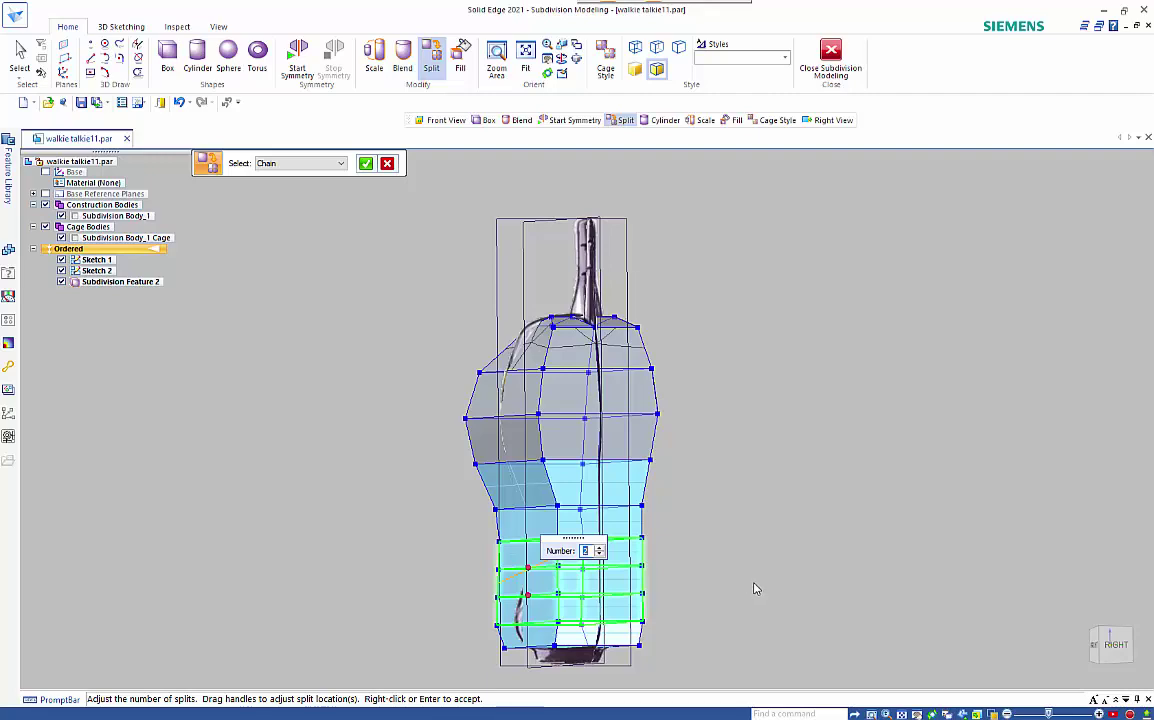
key("ctrl+l")
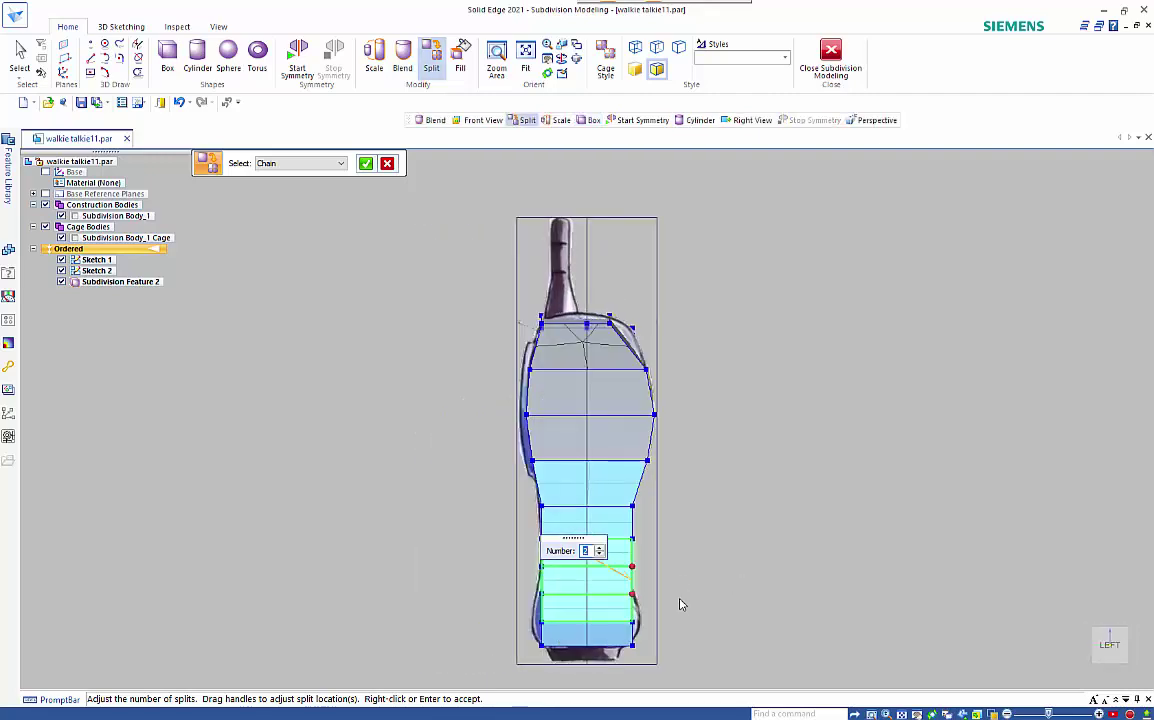
scroll(679, 604, "up", 1)
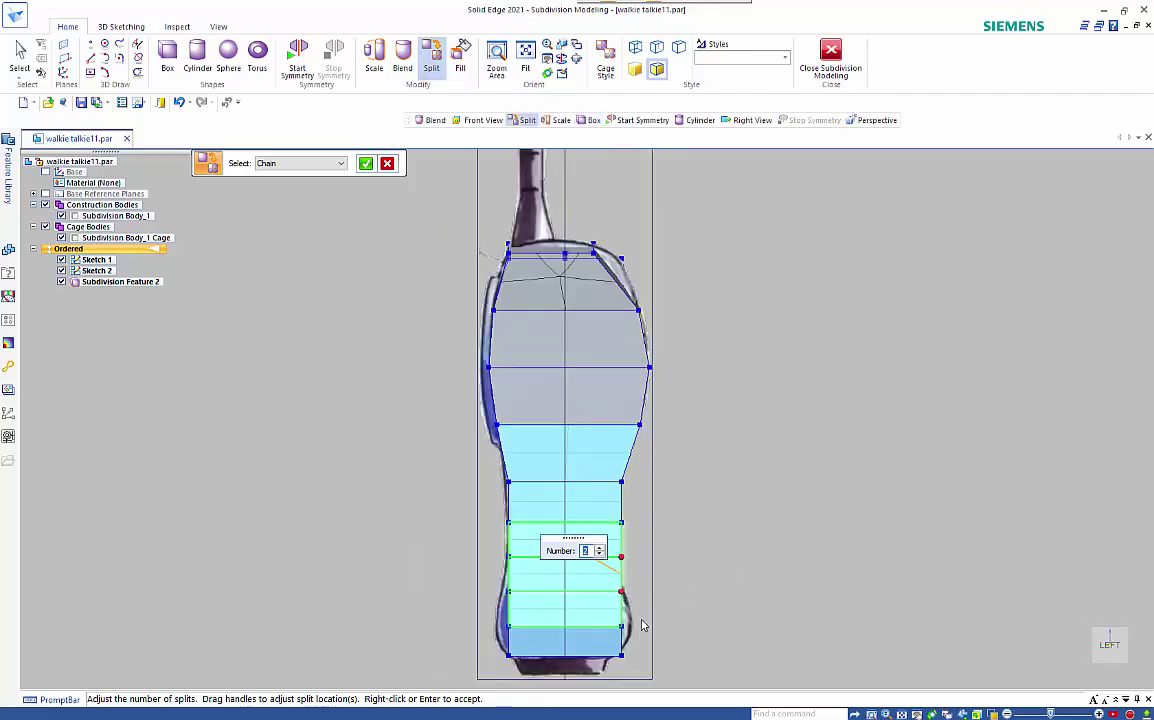
left_click(599, 554)
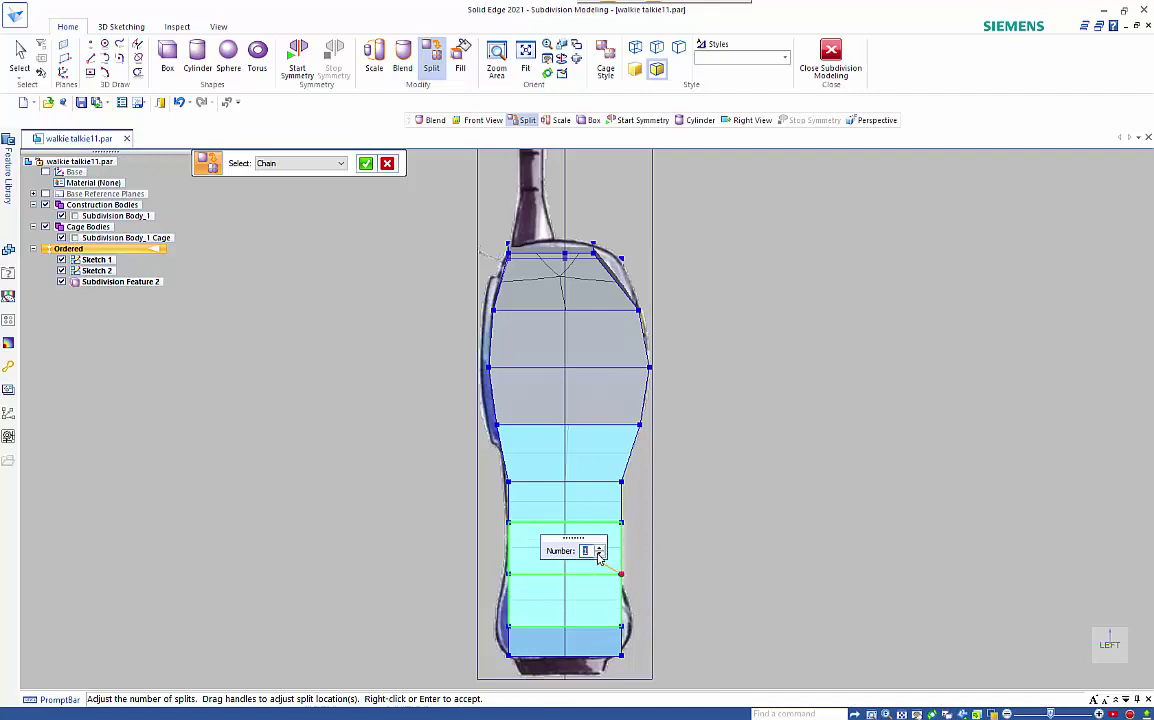
right_click(700, 540)
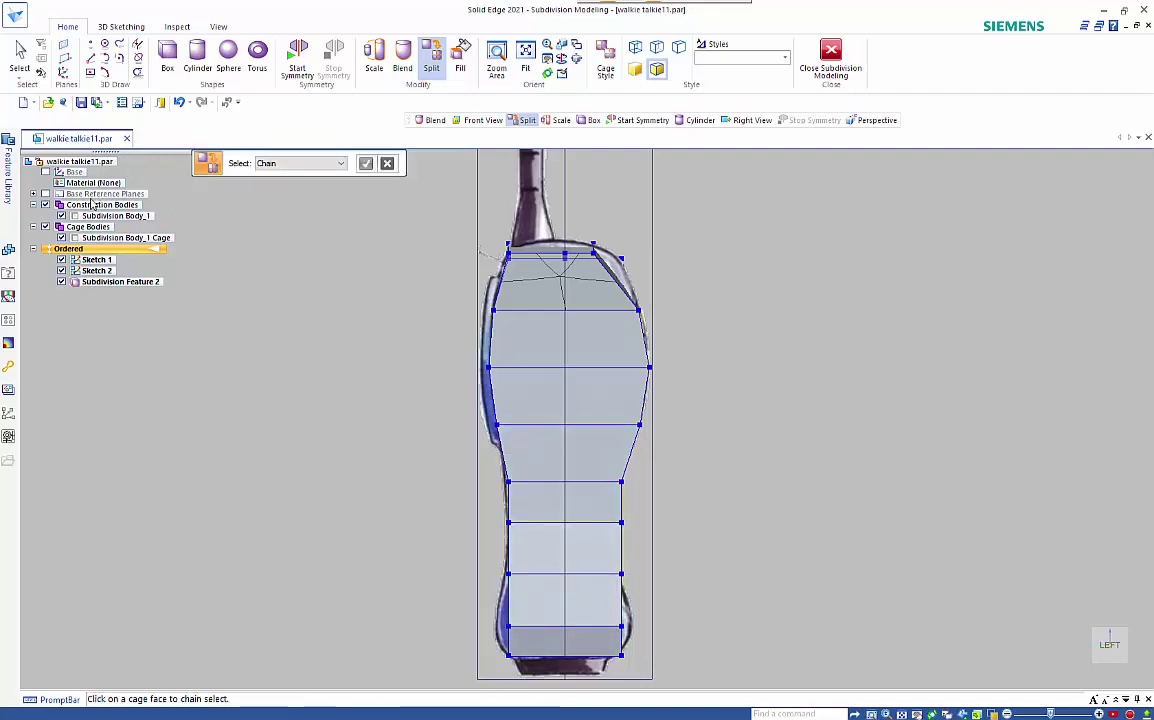
- Hide the subdivision body and move the front-side vertices of the waist row inward about 2.3 mm to the pictured outline
left_click(61, 216)
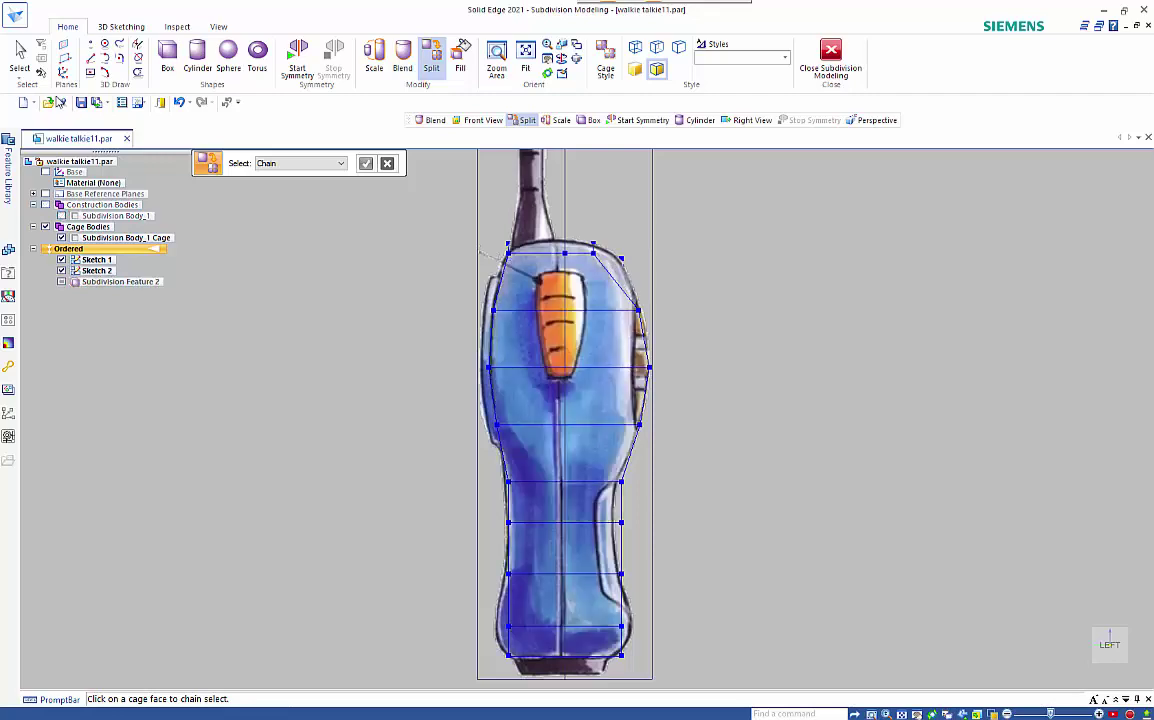
key("Escape")
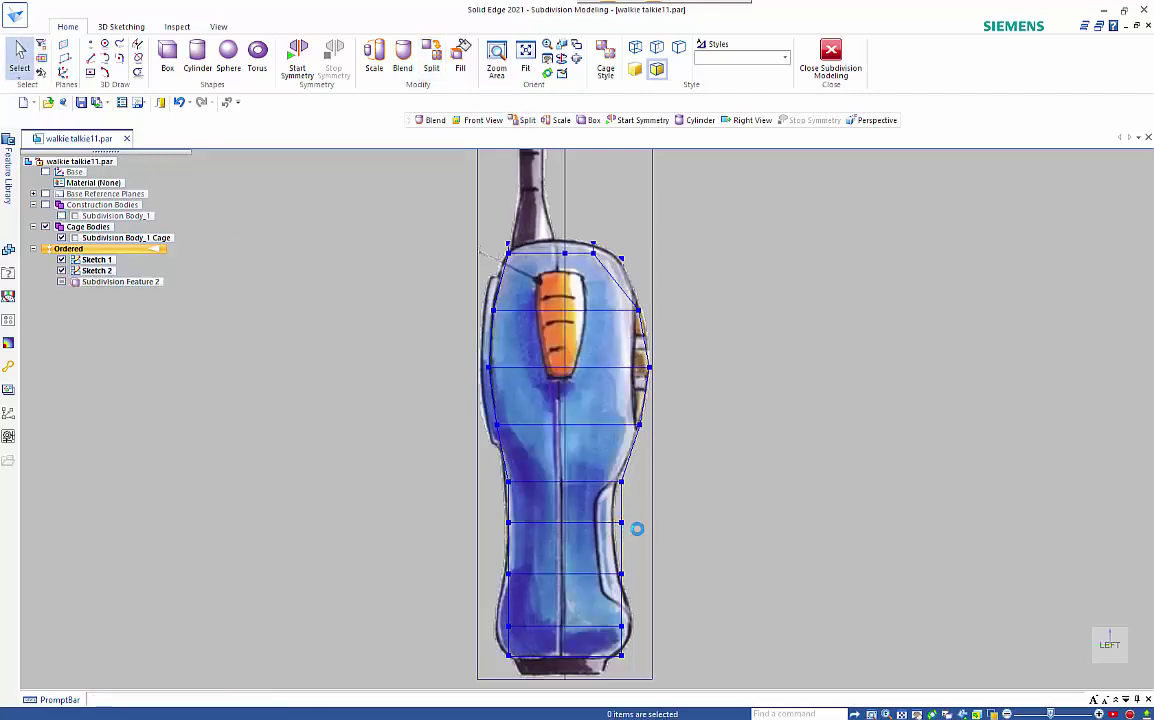
left_click(622, 522)
left_click(672, 527)
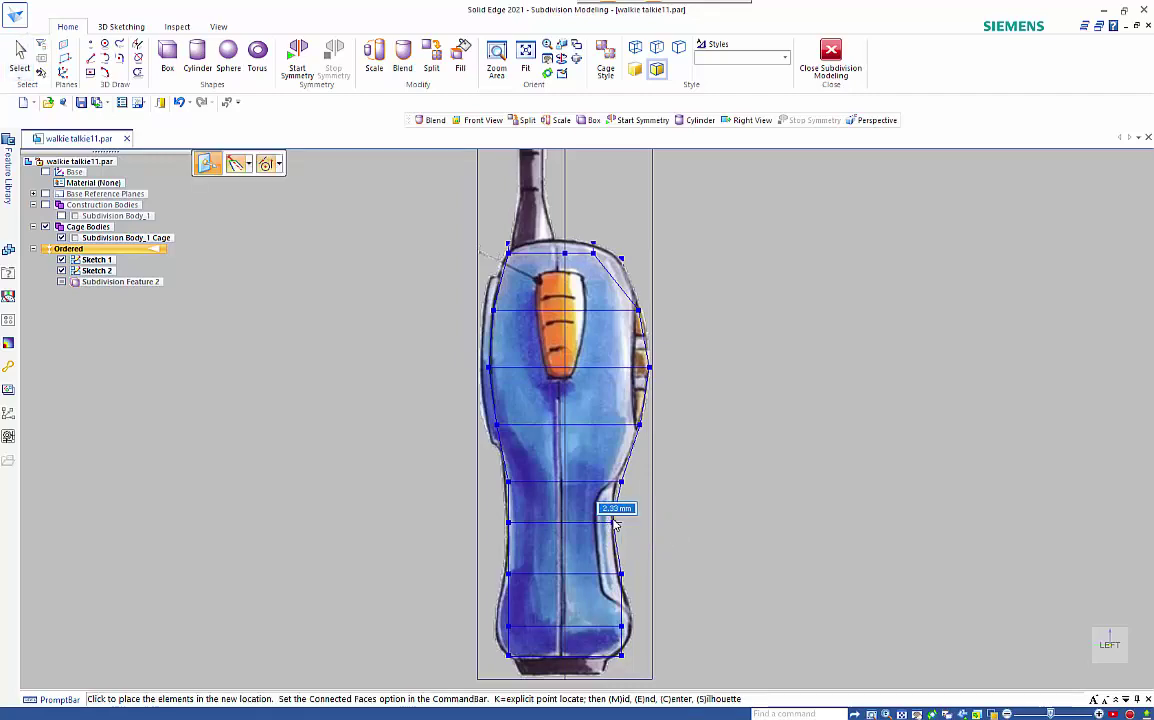
left_click(654, 551)
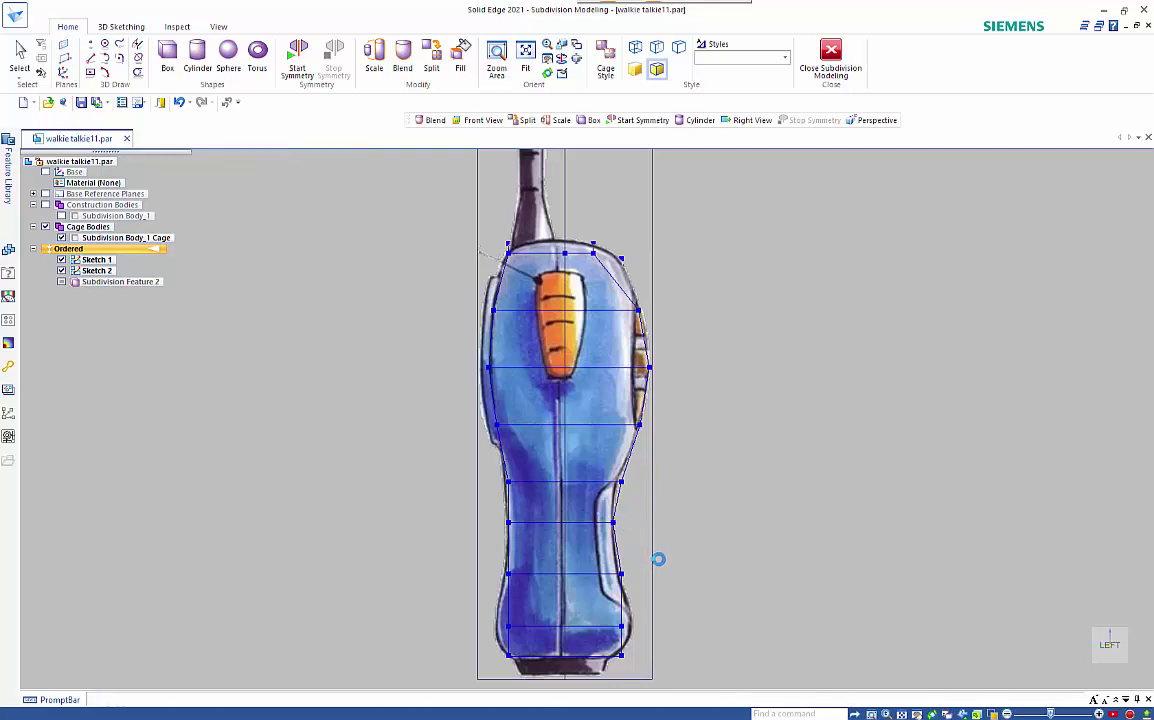
key("Escape")
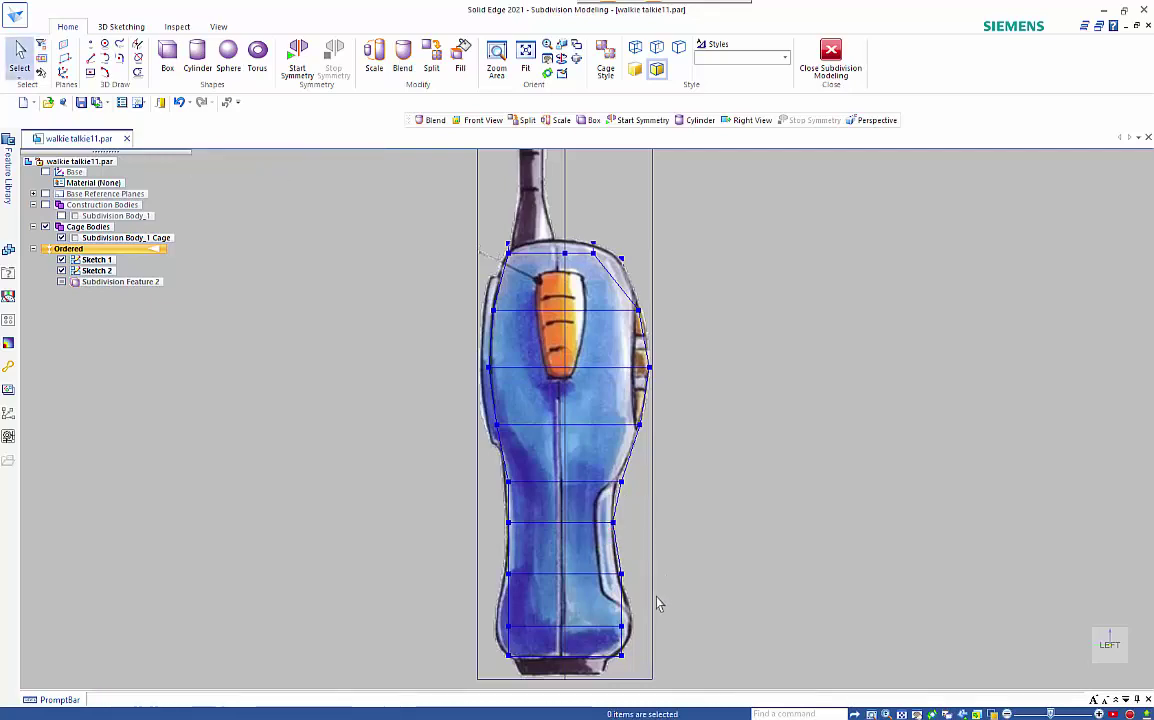
- Move the front-side vertices of the row just above the bottom row outward about 2.7 mm to the pictured bulge
left_click(630, 628)
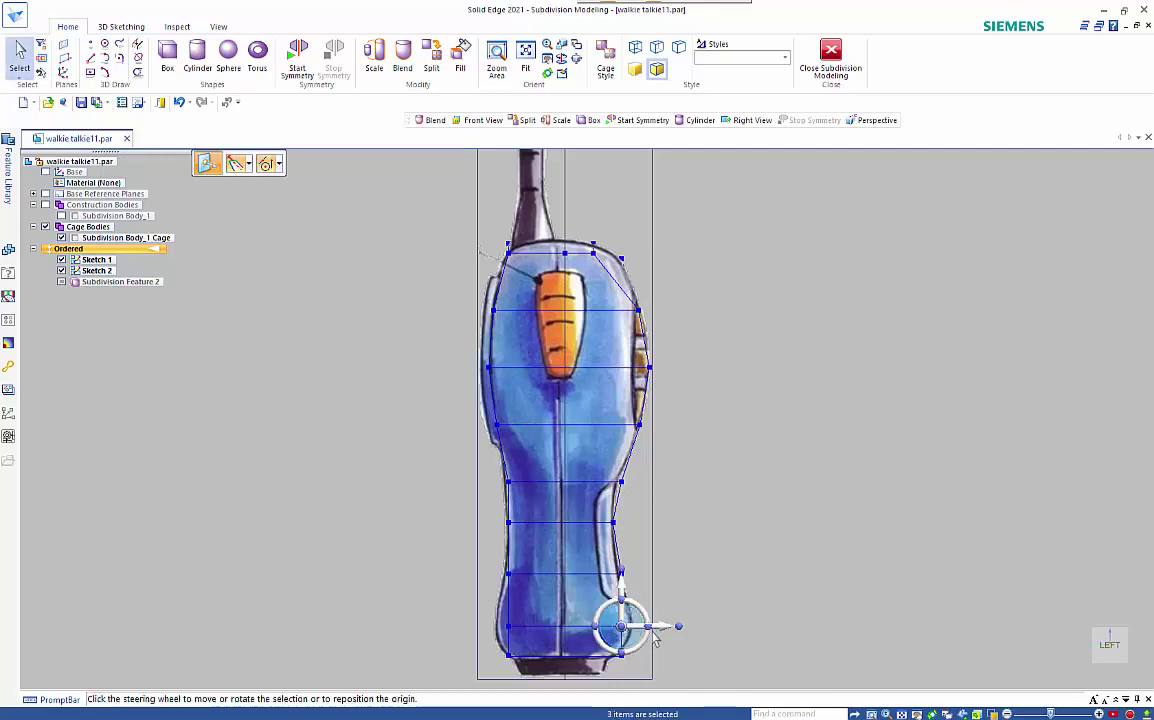
left_click(634, 631)
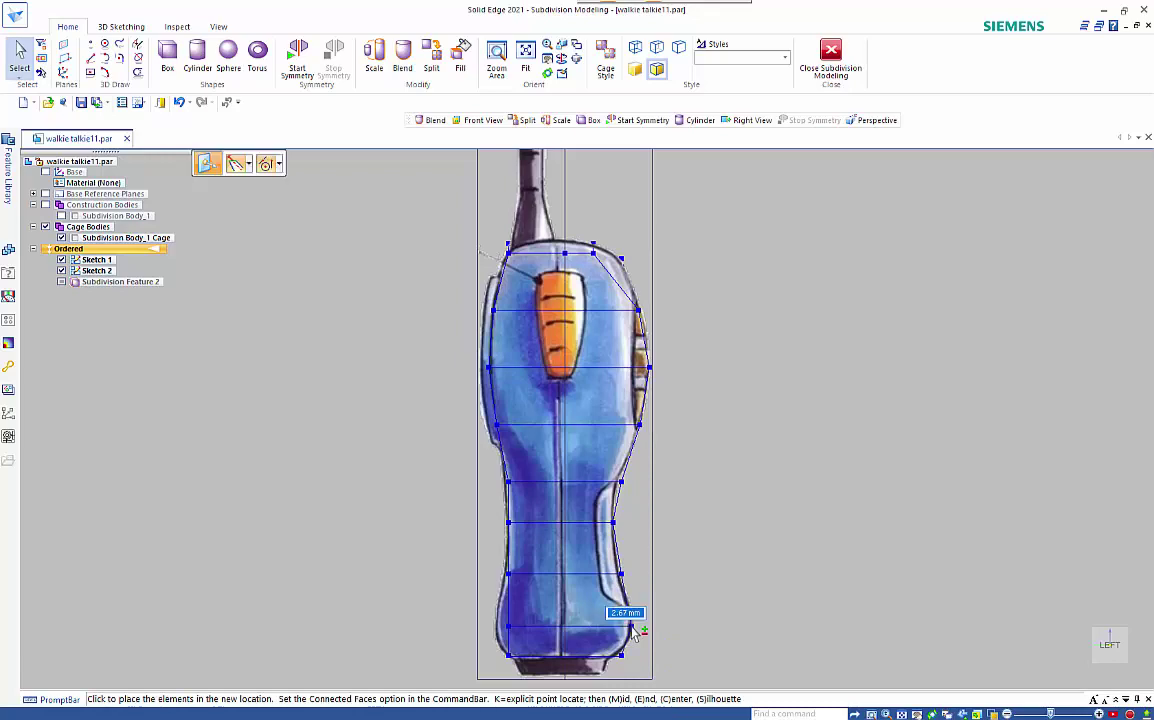
left_click(631, 627)
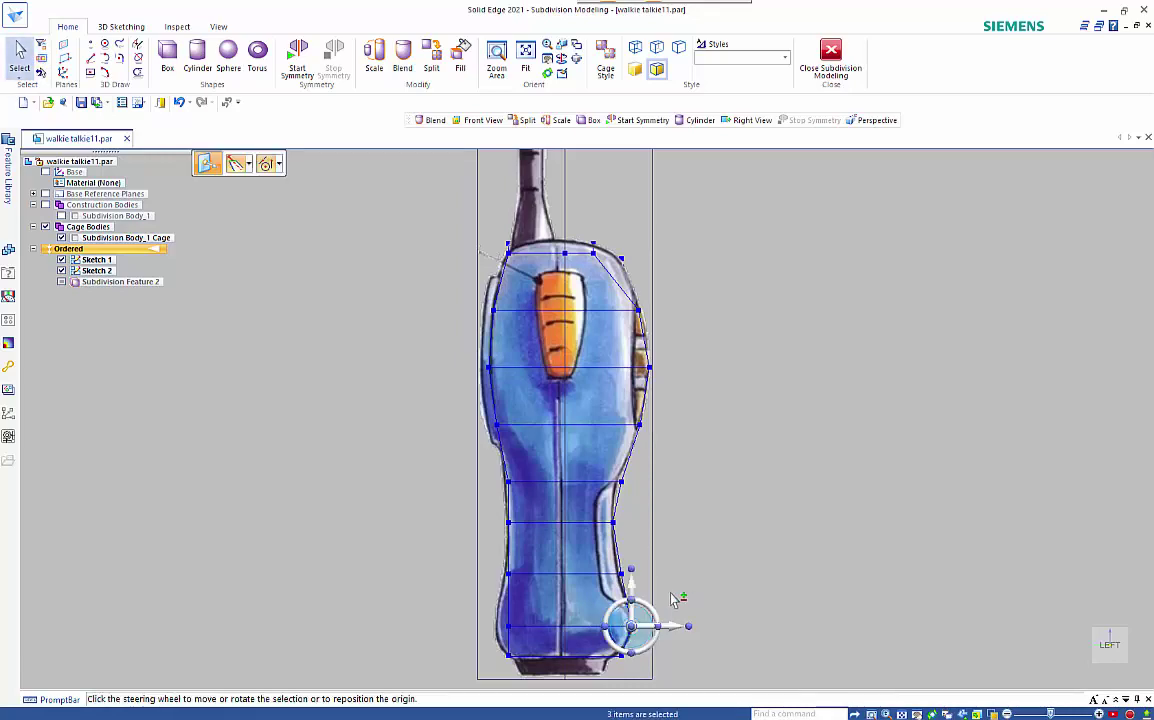
key("Escape")
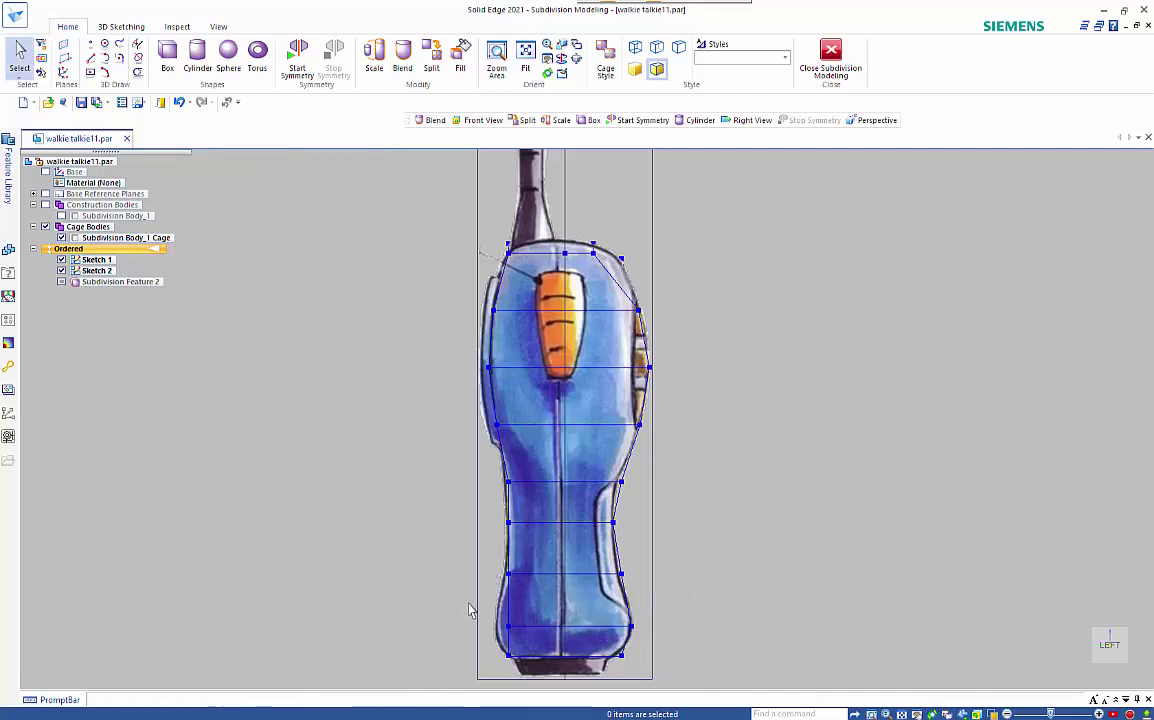
left_click_drag(469, 603, 525, 638)
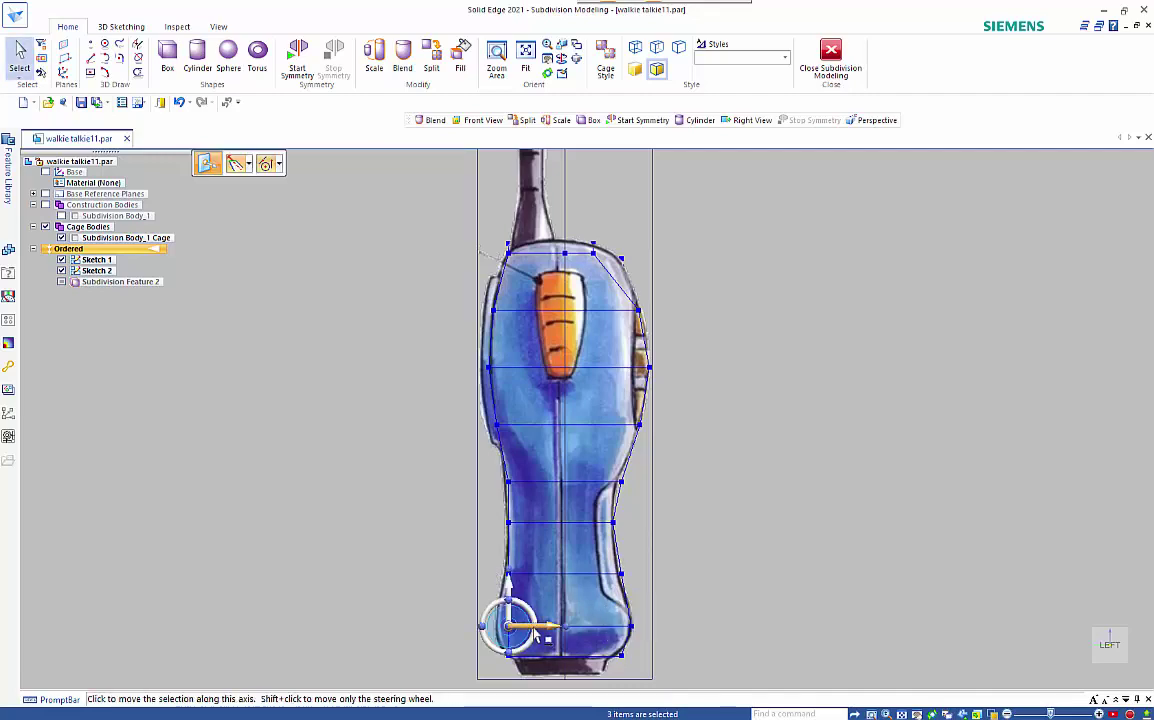
left_click(506, 620)
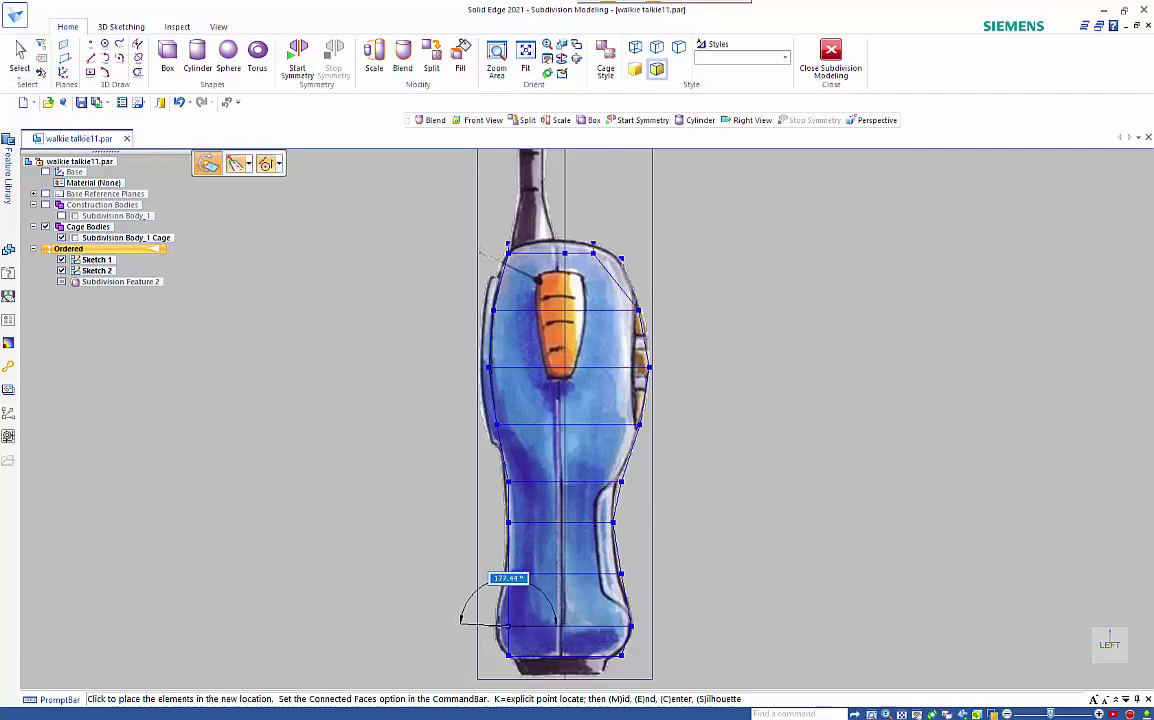
key("Escape")
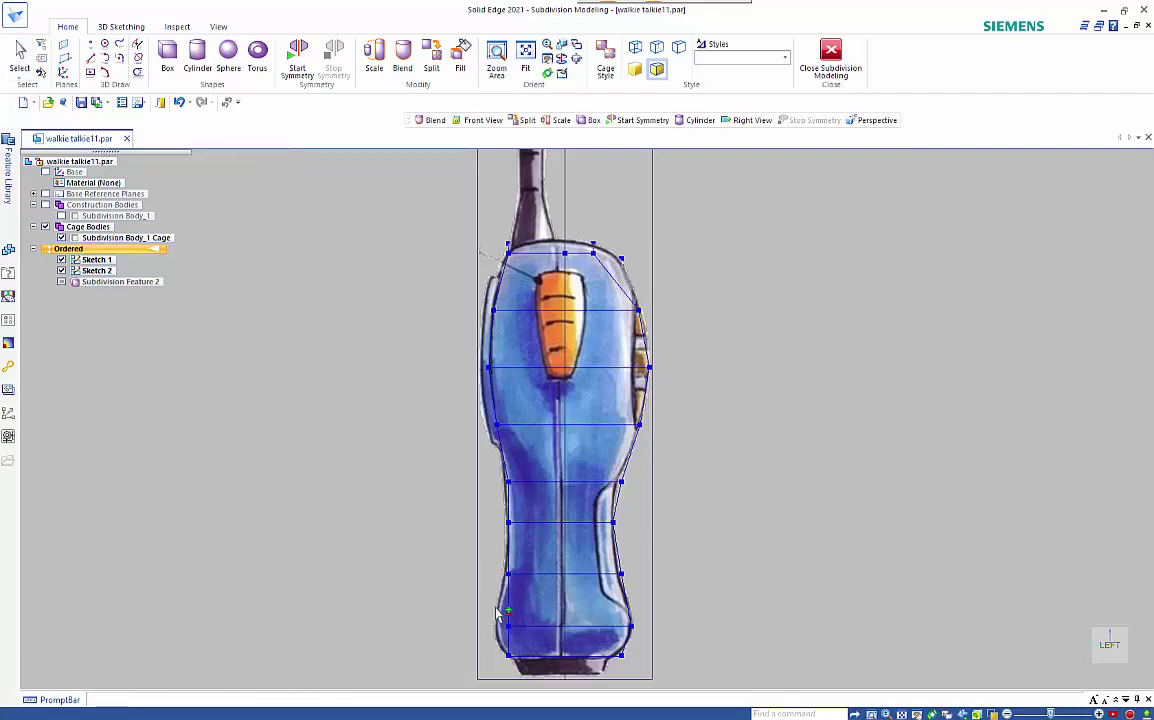
- Move the back-side vertices of the row just above the bottom row outward about 3.5 mm to the pictured bulge
left_click(499, 614)
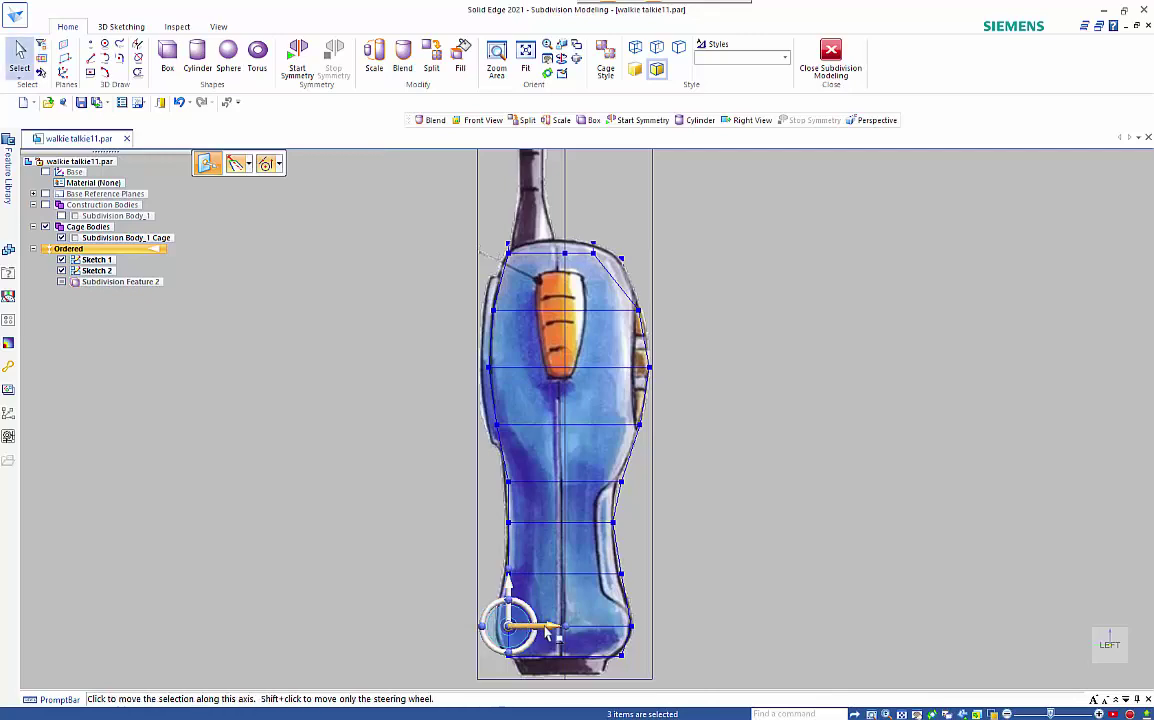
left_click(547, 630)
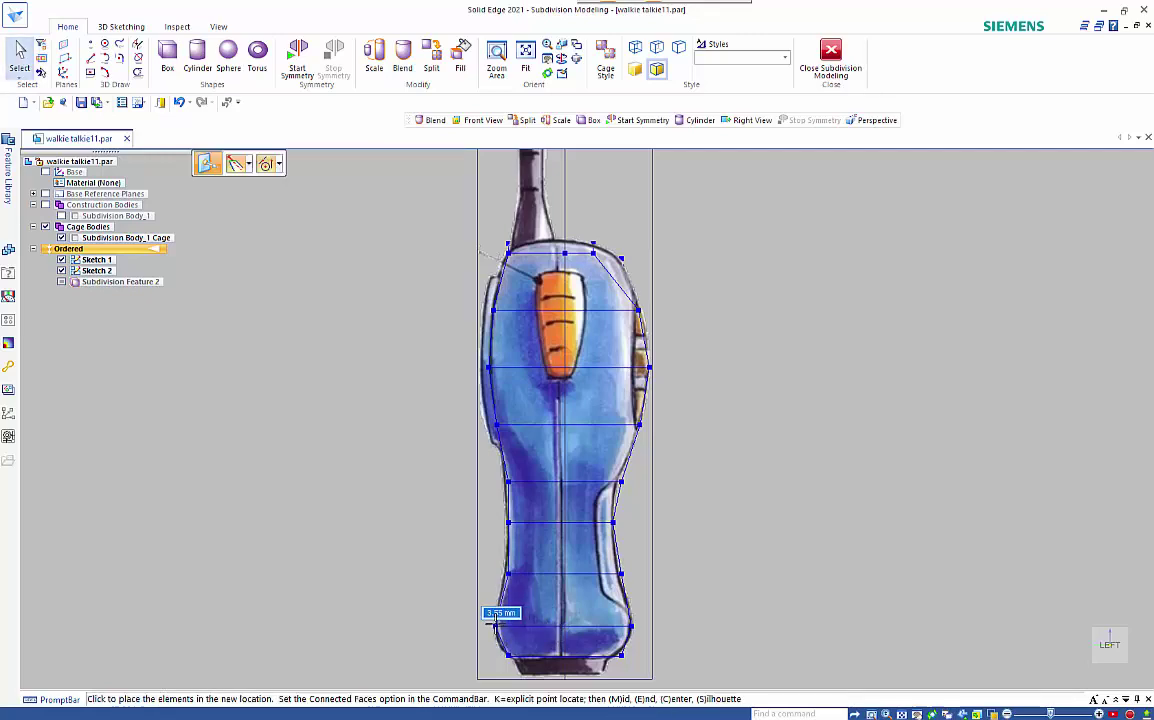
left_click(423, 589)
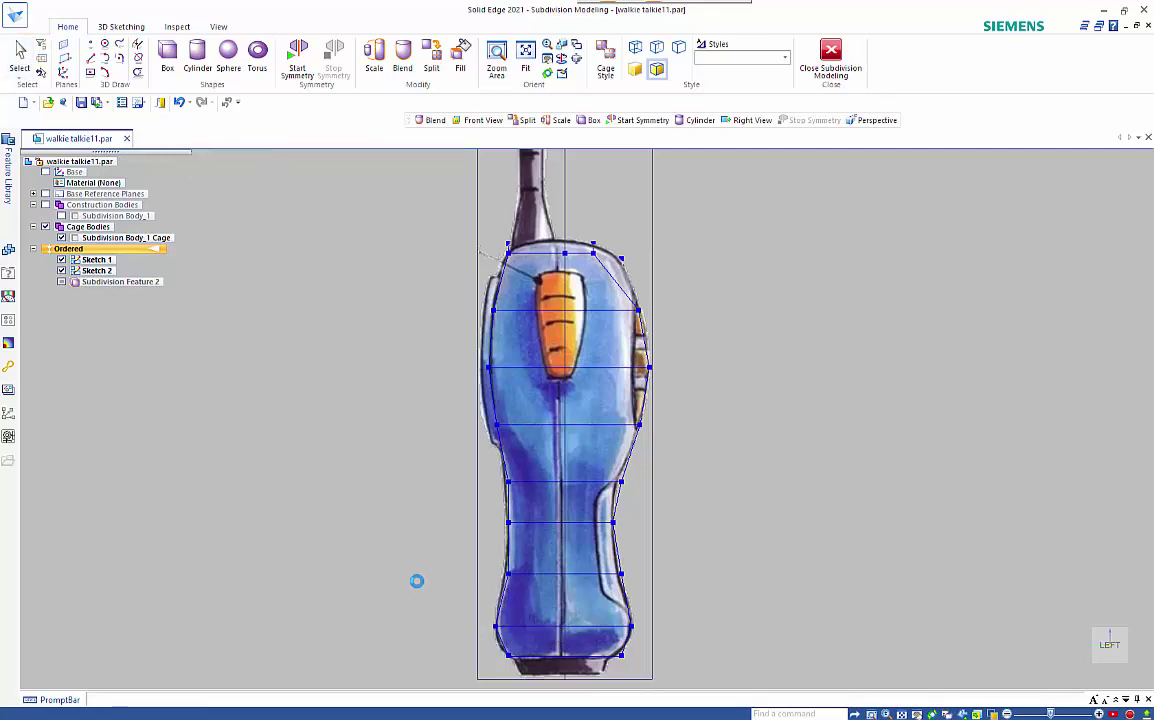
key("Escape")
- Show the subdivision body again and check the refitted cage from an angled view
middle_click_drag(744, 496, 680, 522)
scroll(682, 522, "down", 3)
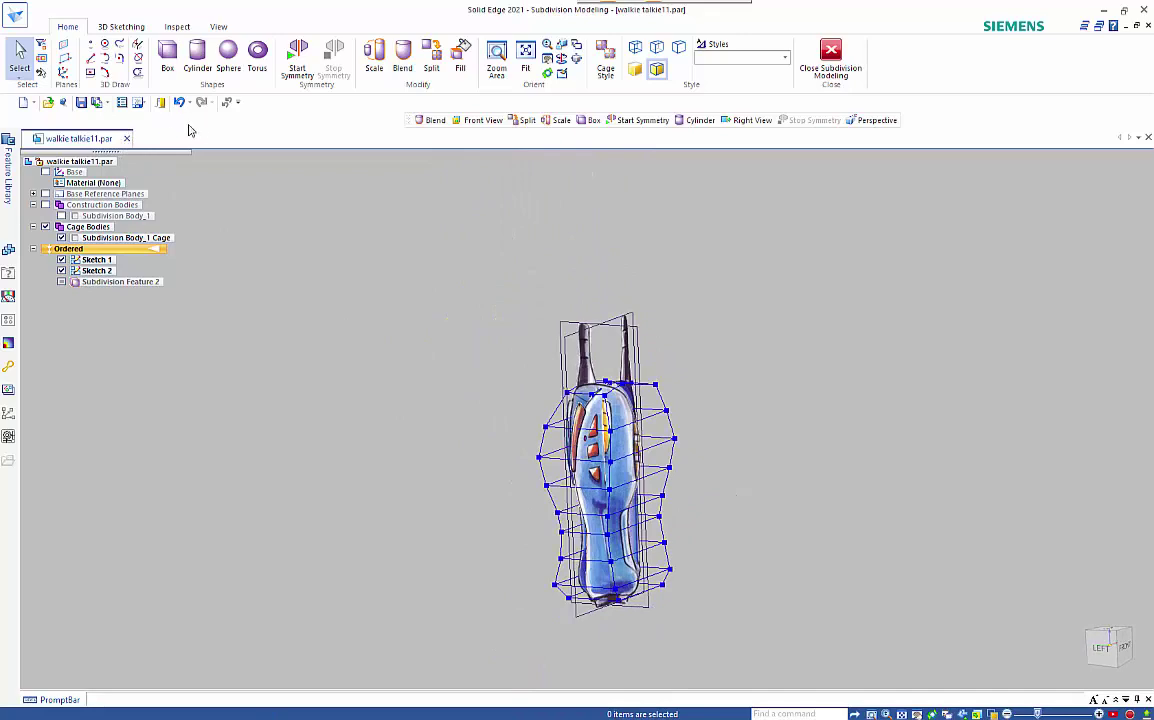
left_click(61, 216)
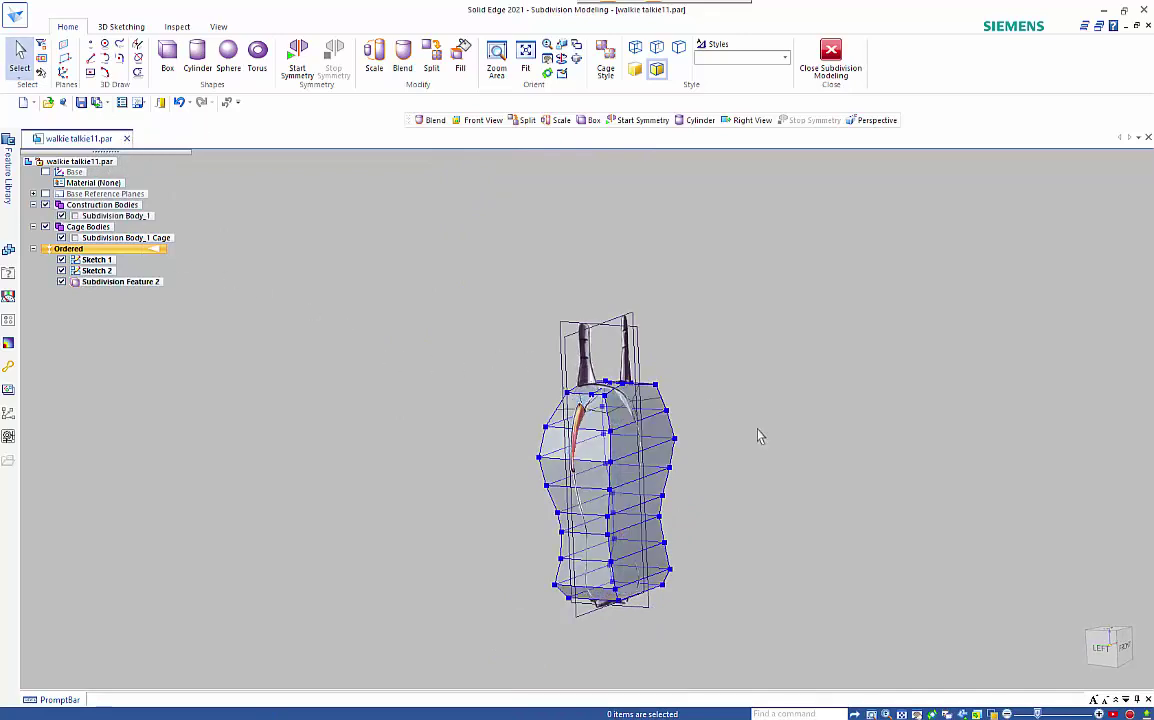
middle_click_drag(732, 418, 711, 452)
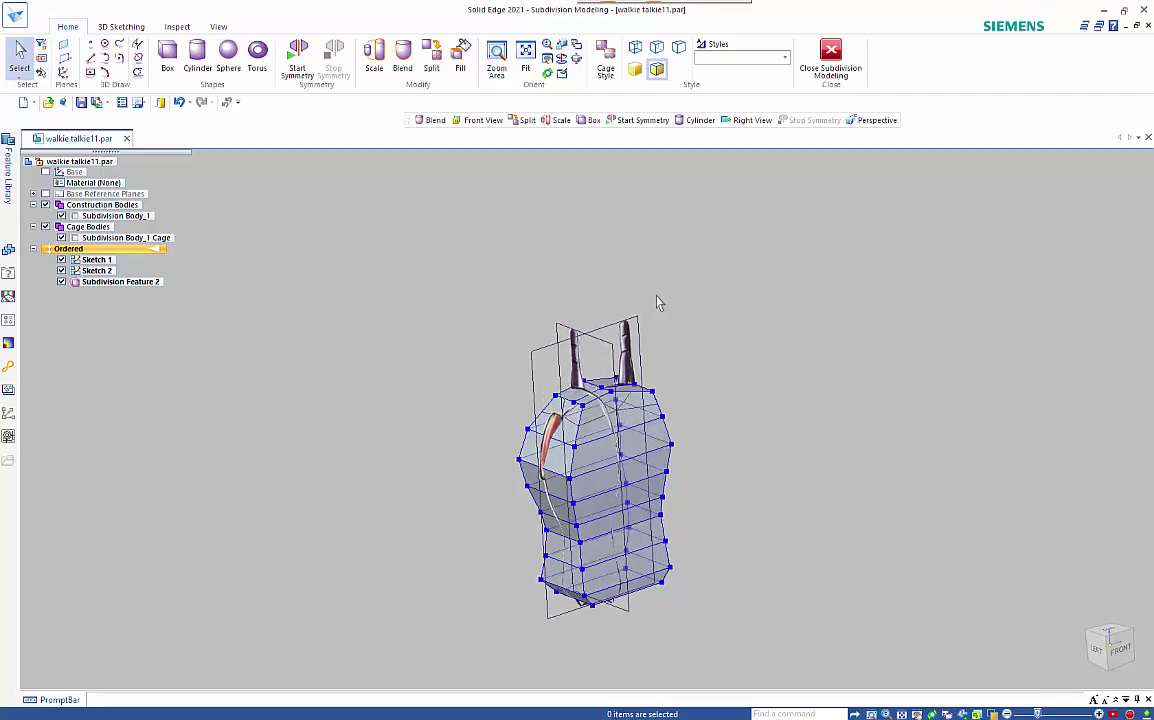
- Blend the entire cage with the smoothest blend value, 3, and check the rounded body against the reference images
right_click(450, 274)
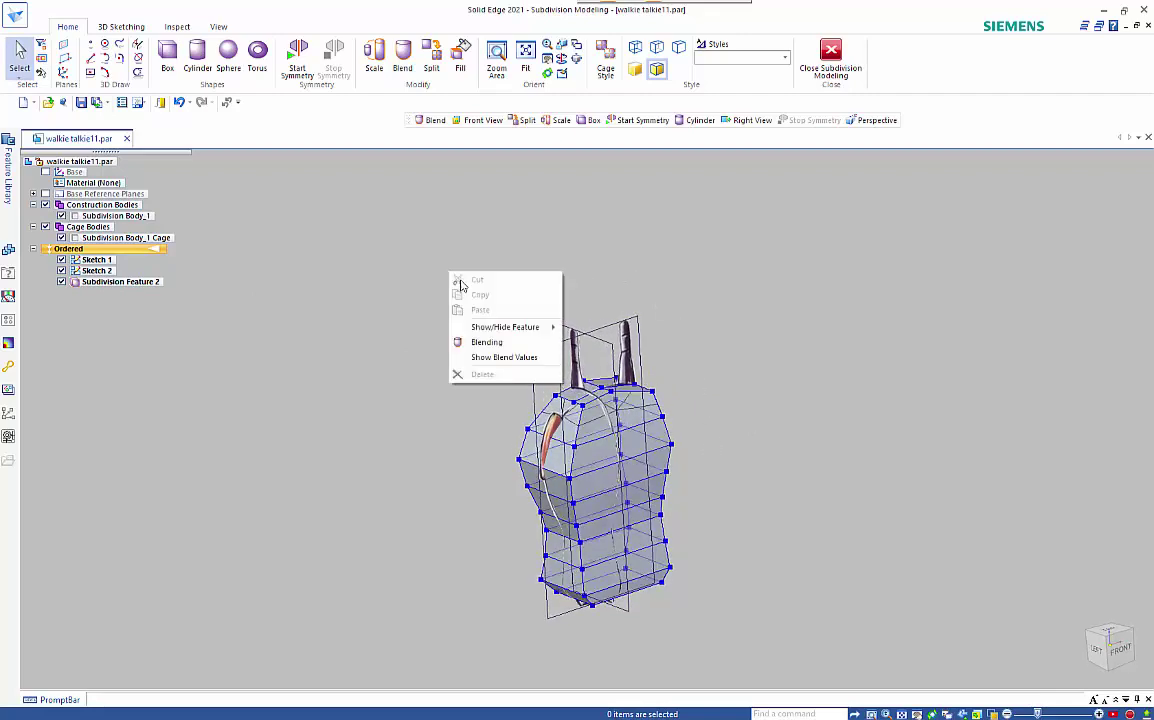
left_click(486, 343)
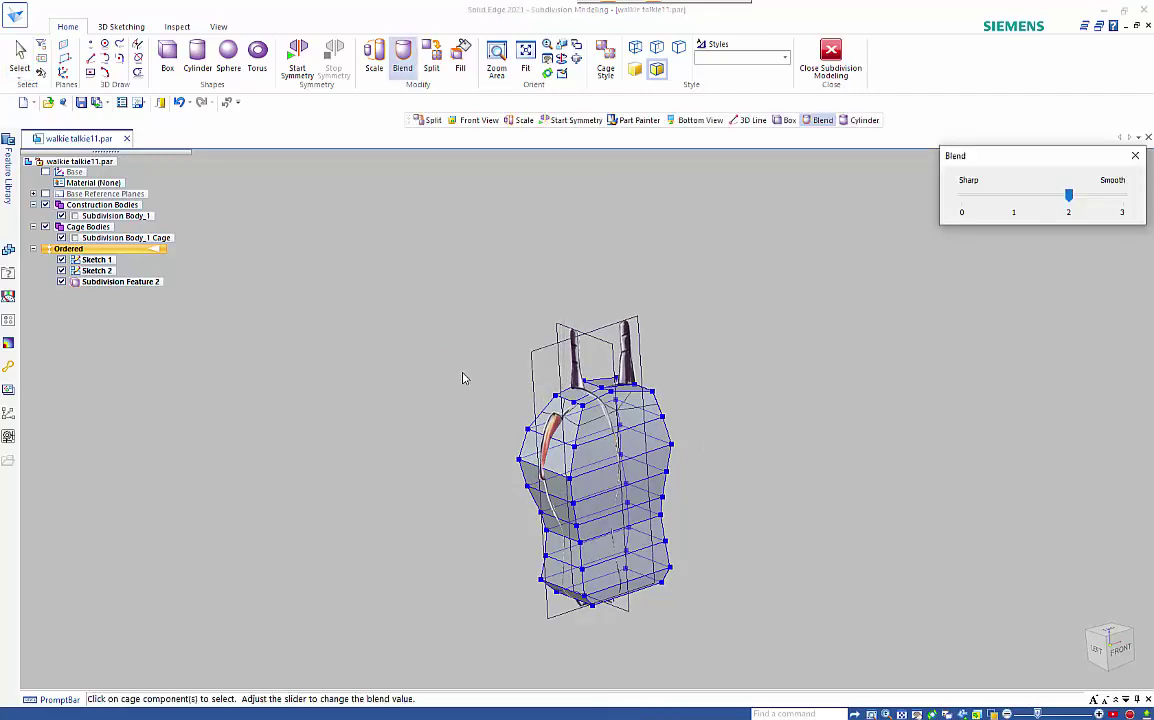
left_click_drag(469, 369, 712, 637)
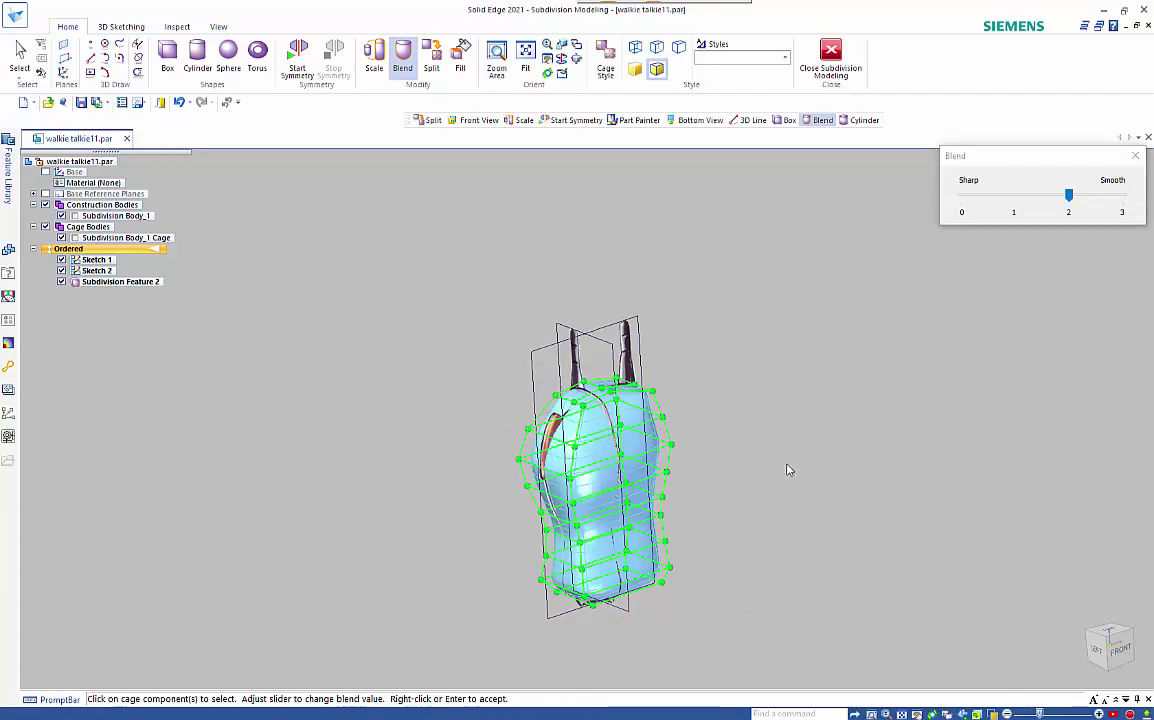
middle_click_drag(801, 460, 698, 402)
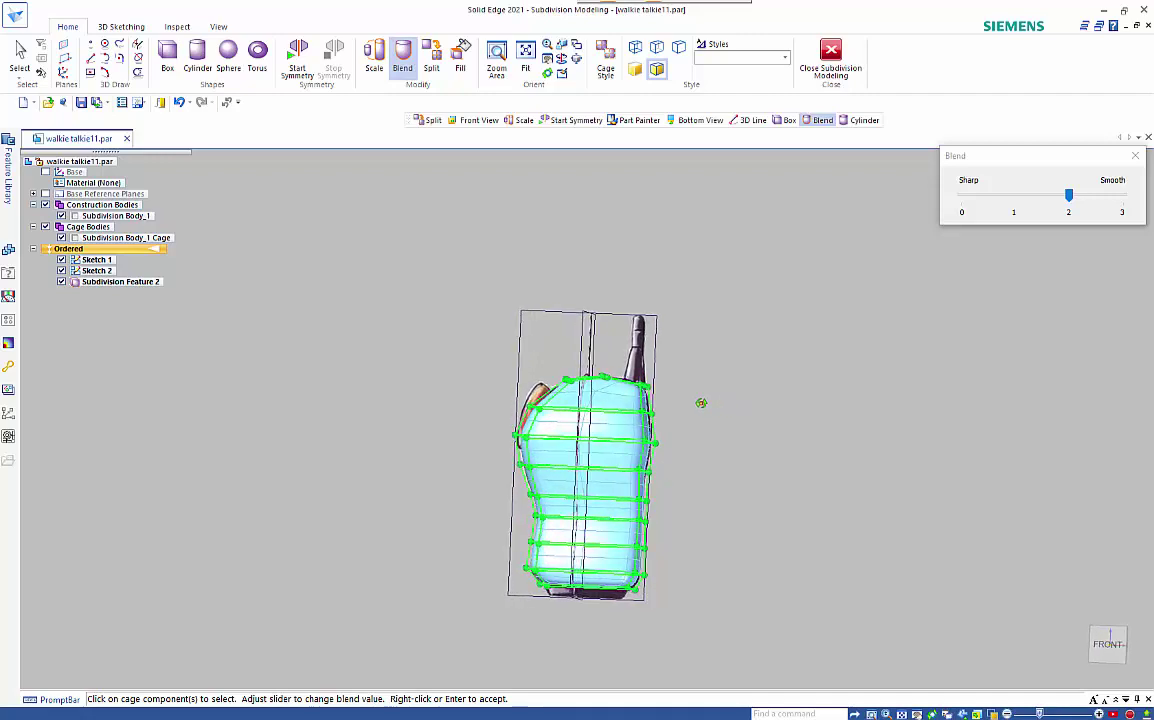
left_click(1122, 200)
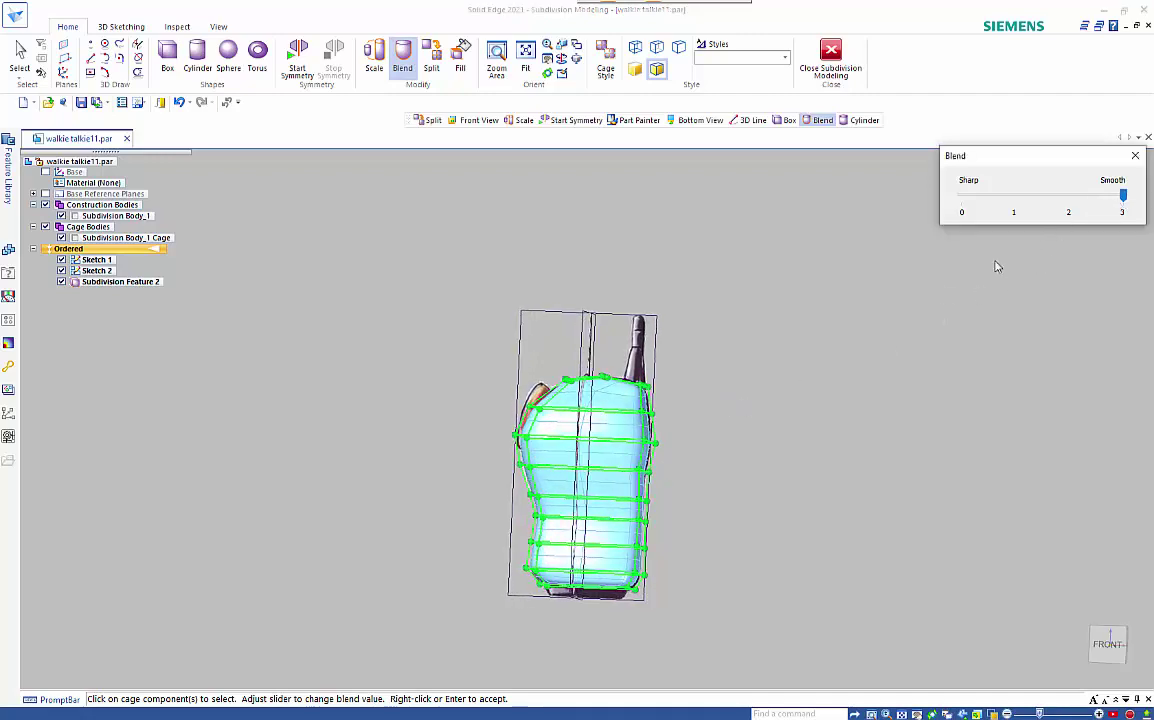
scroll(740, 431, "up", 2)
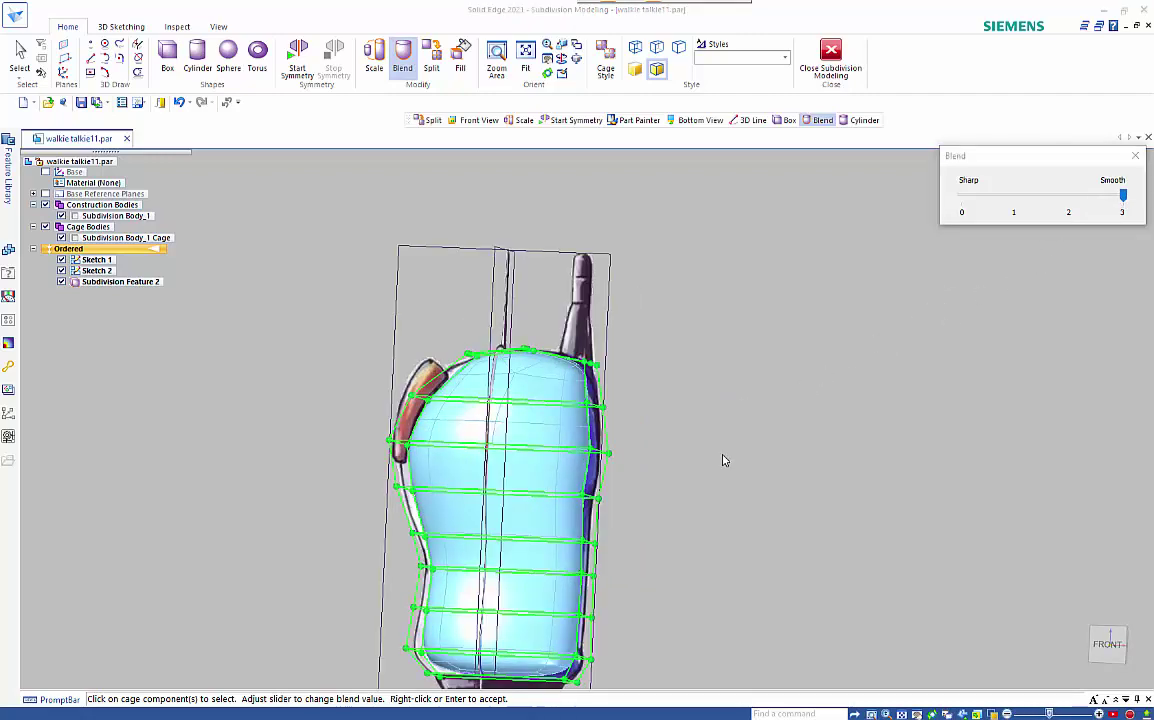
middle_click_drag(724, 461, 780, 414)
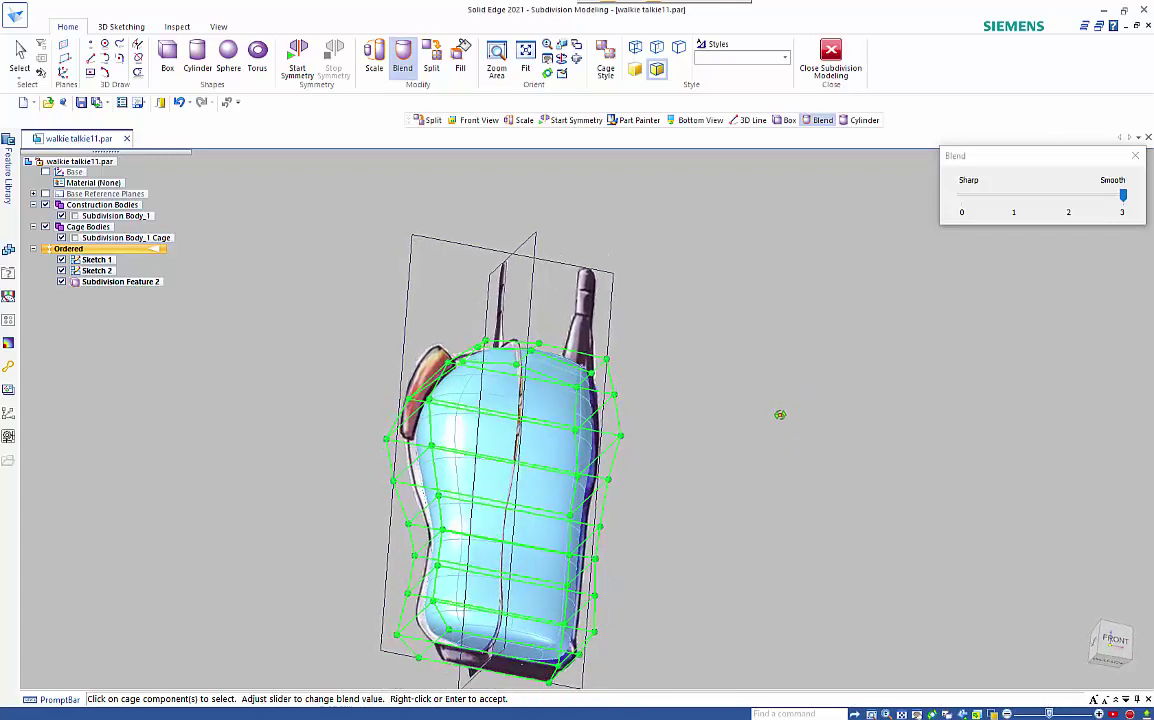
right_click(791, 439)
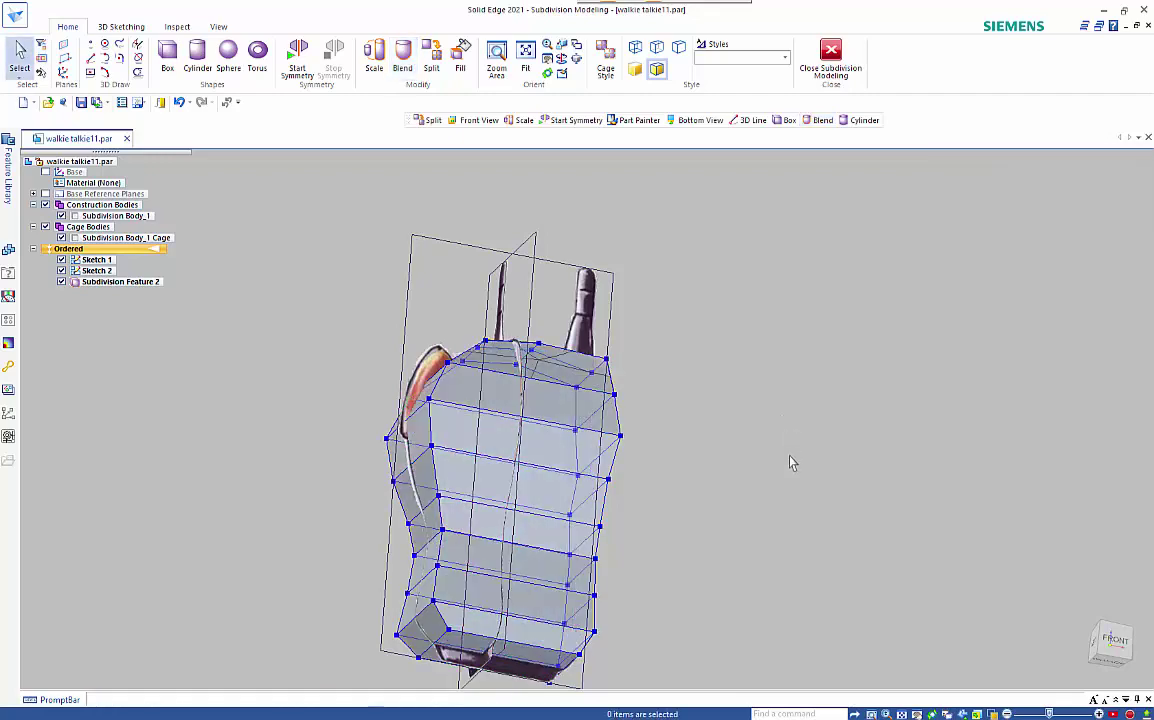
- Lift the cage's bottom face straight down about 1.15 mm with one segment to add a thin strip of new faces
scroll(795, 460, "down", 2)
middle_click_drag(763, 617, 608, 610)
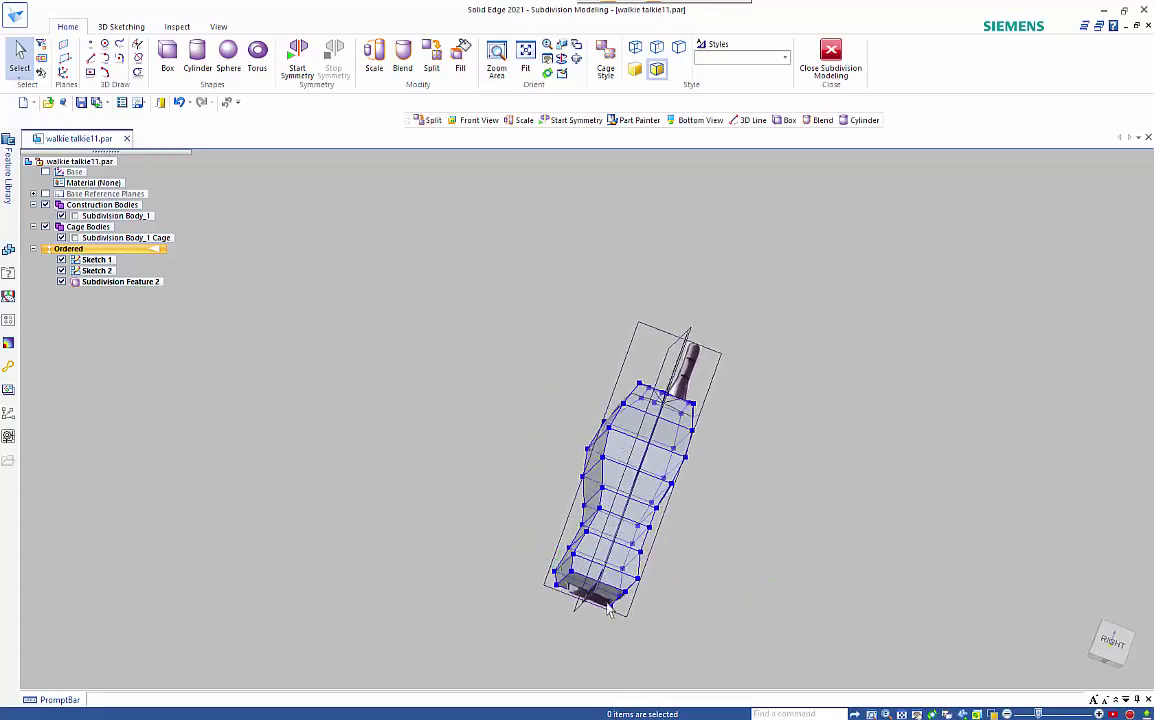
left_click(1108, 640)
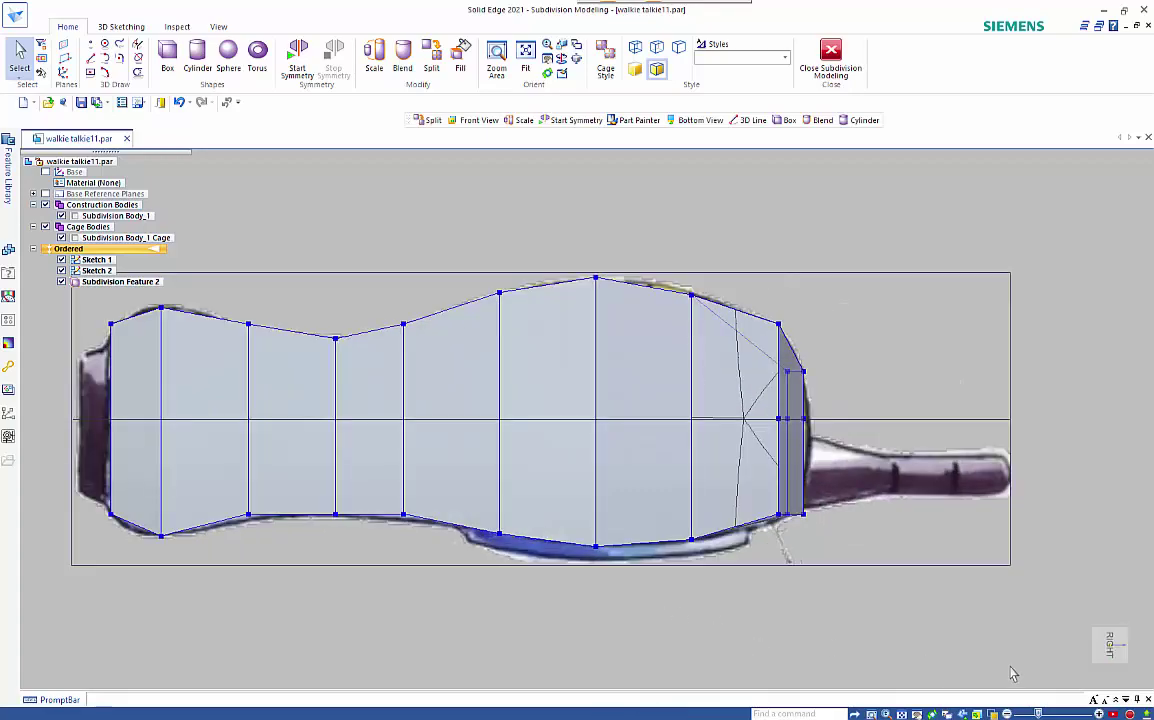
mouse_move(1113, 655)
left_click(1143, 667)
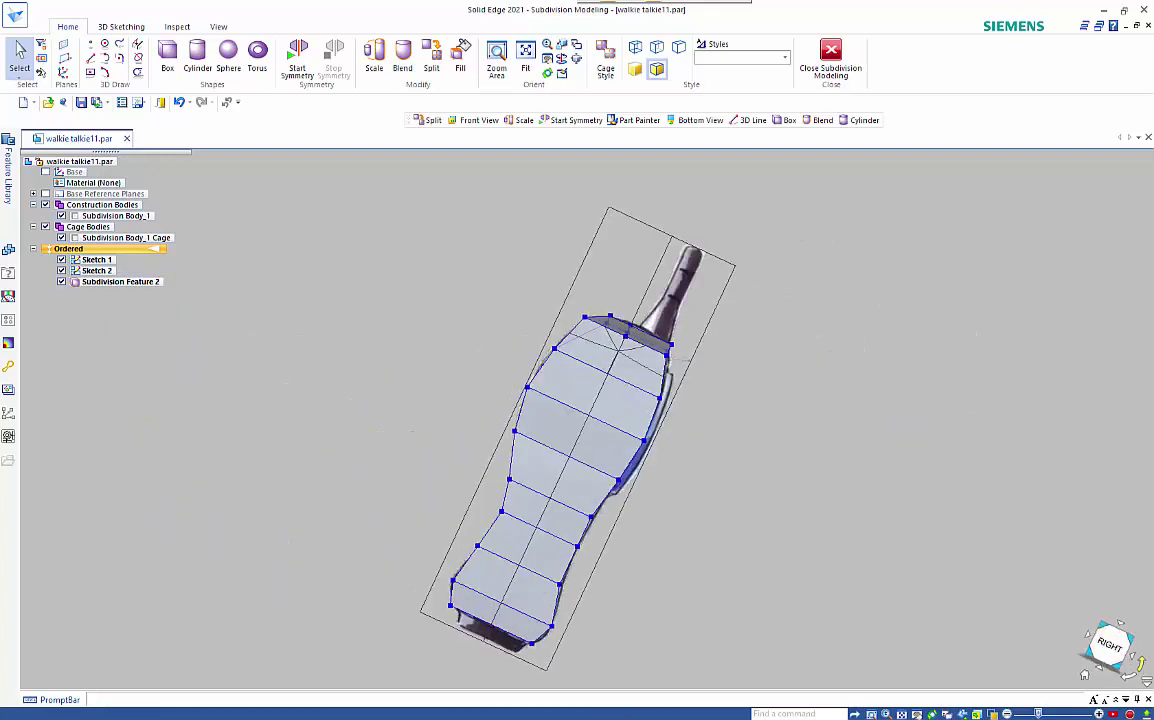
scroll(621, 685, "up", 10)
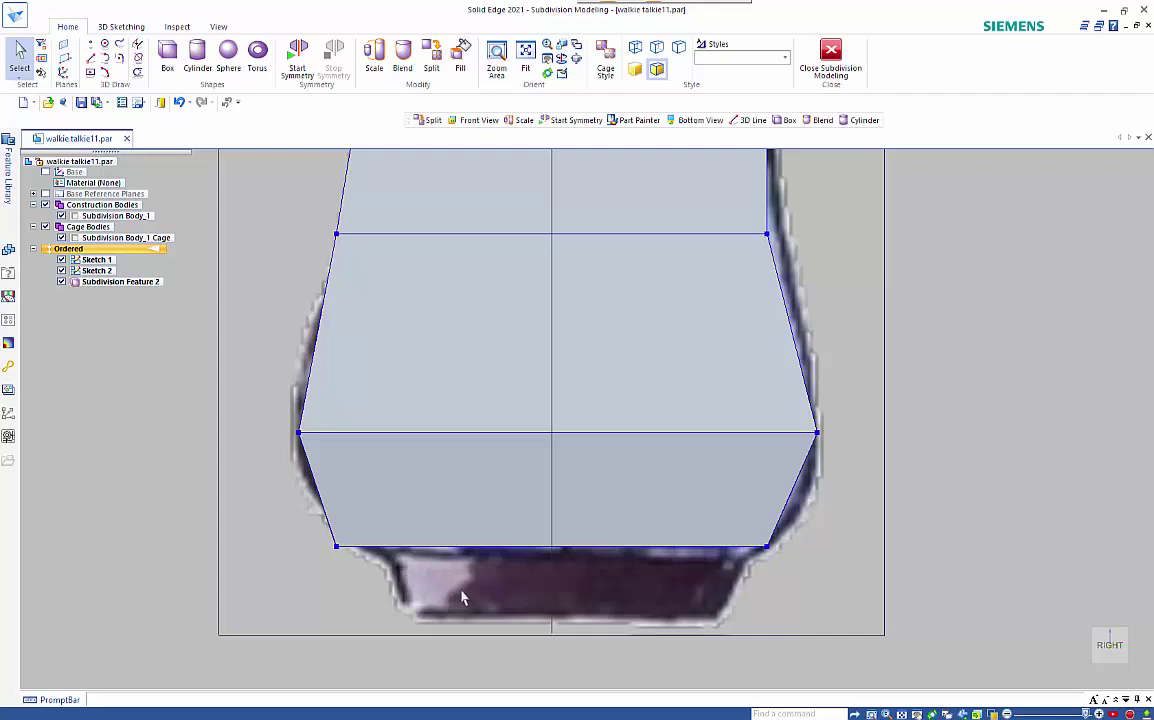
middle_click_drag(533, 603, 541, 514)
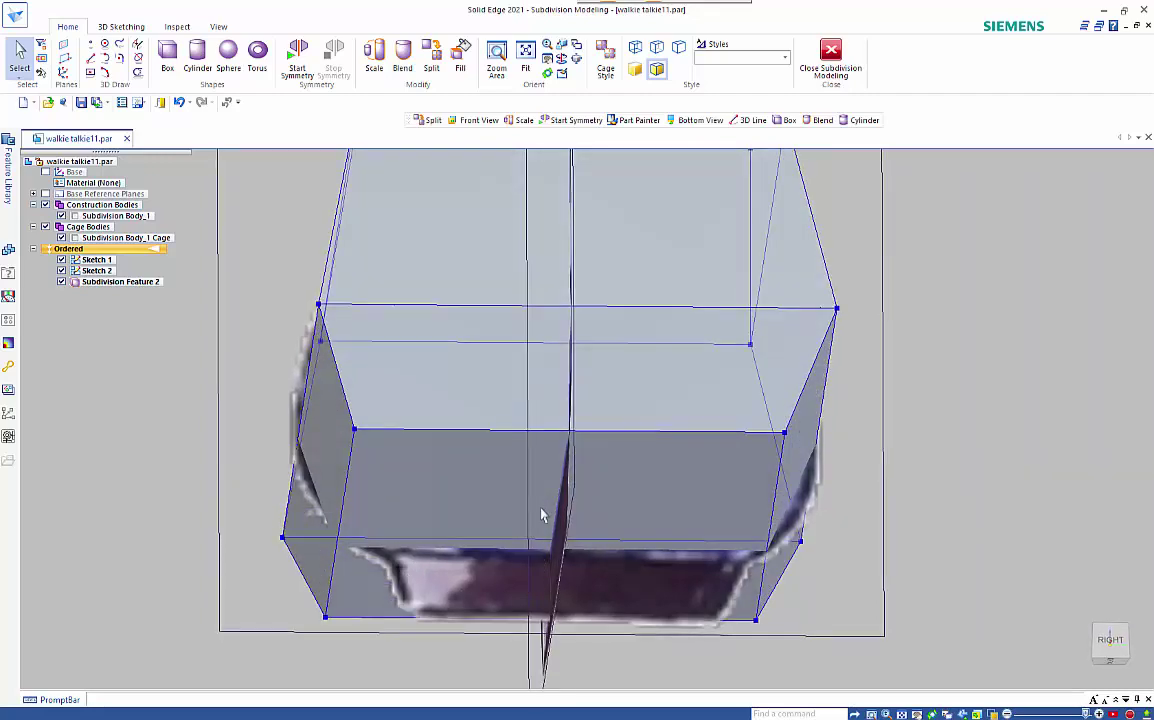
left_click(514, 497)
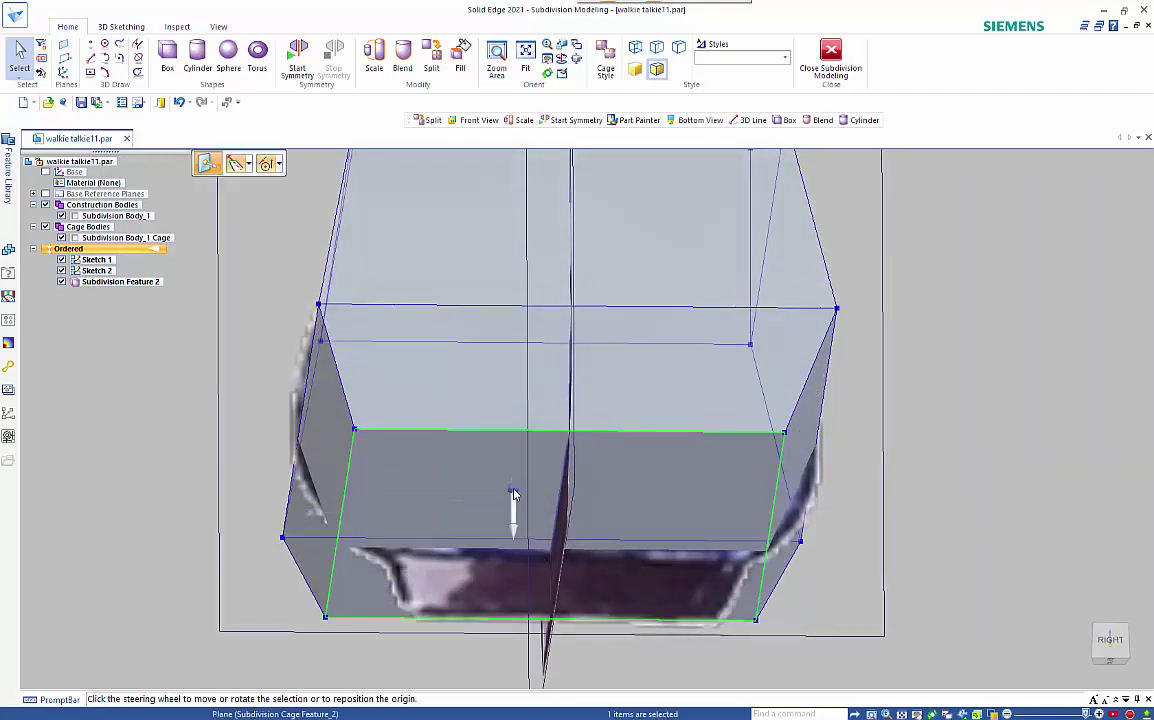
left_click(249, 165)
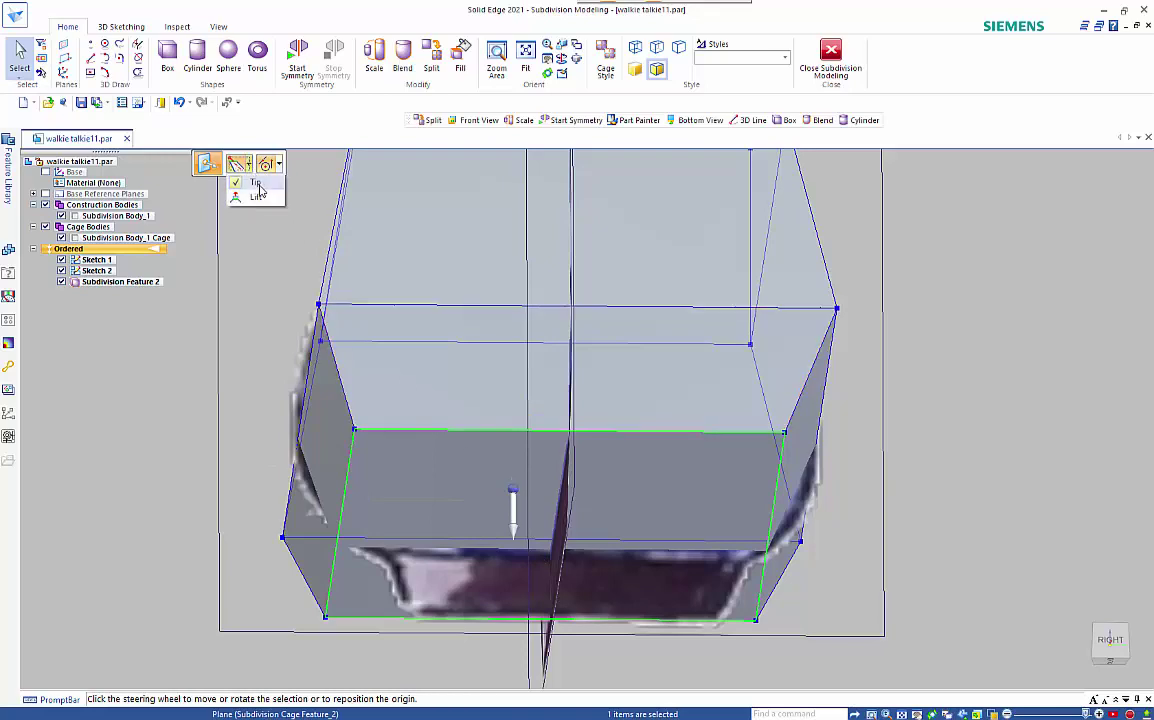
left_click(257, 195)
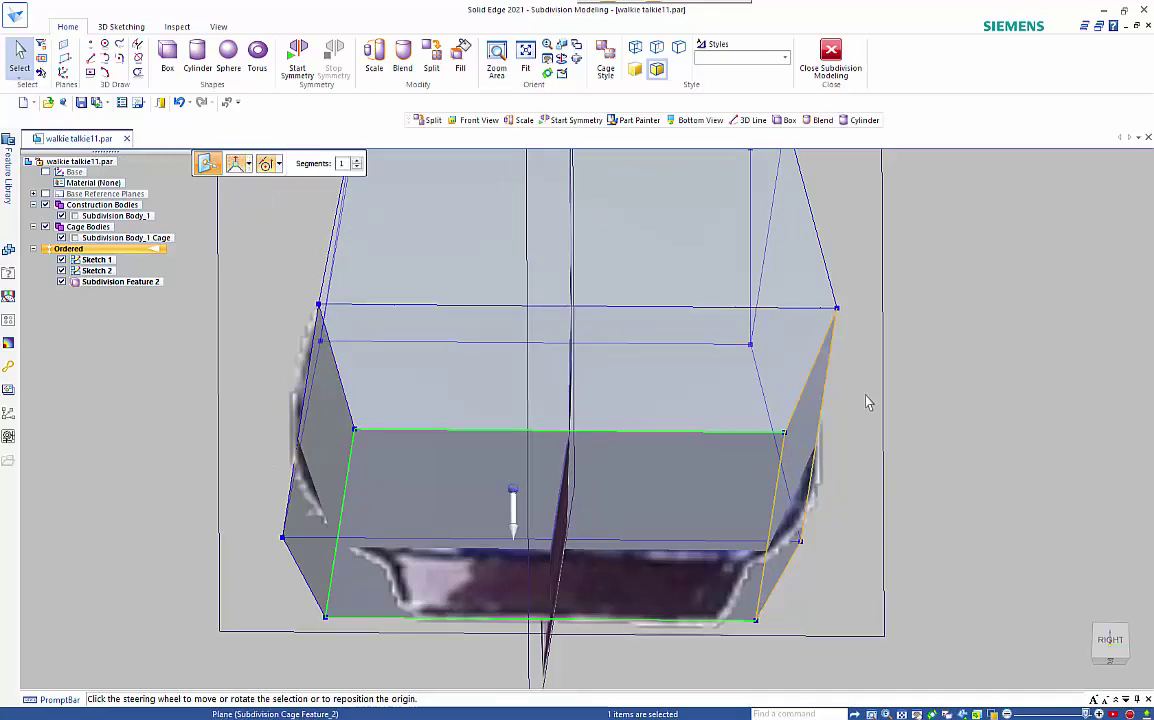
left_click(945, 712)
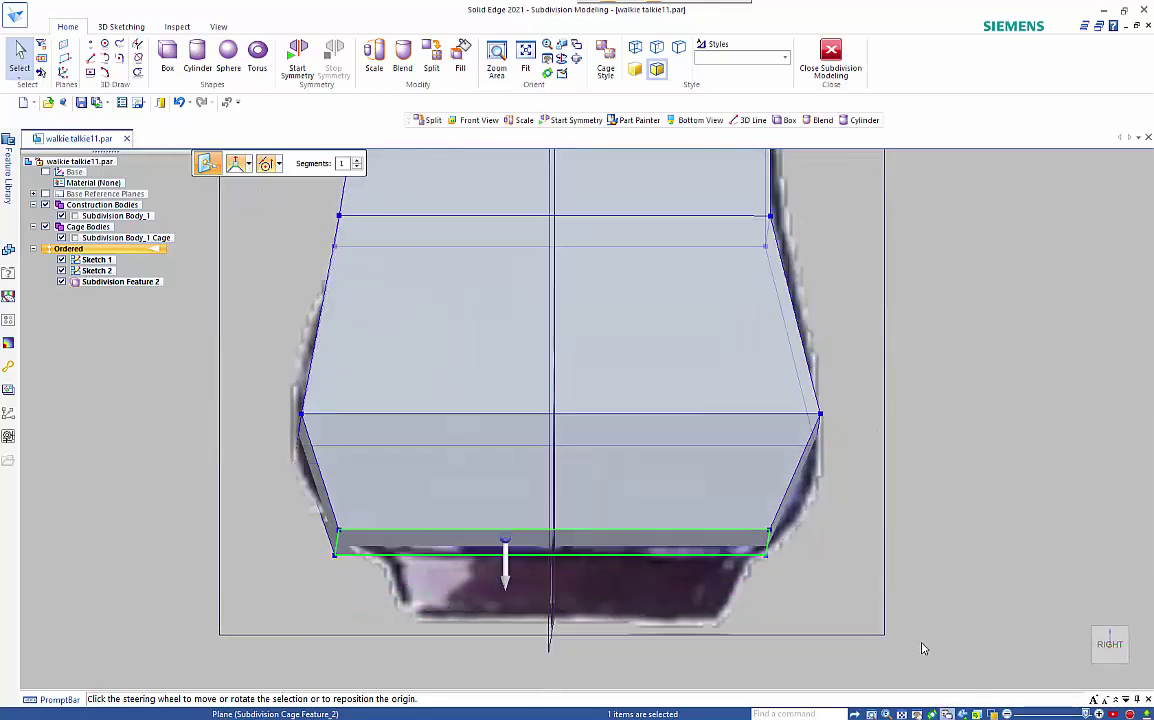
left_click(505, 572)
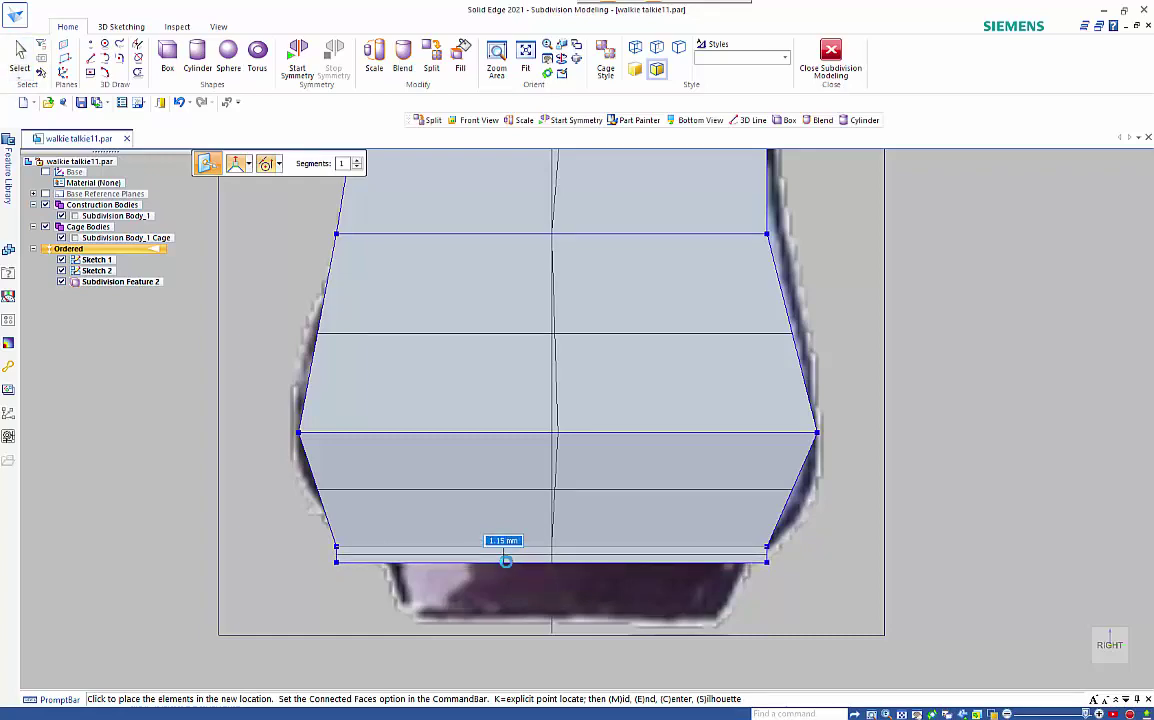
left_click(508, 568)
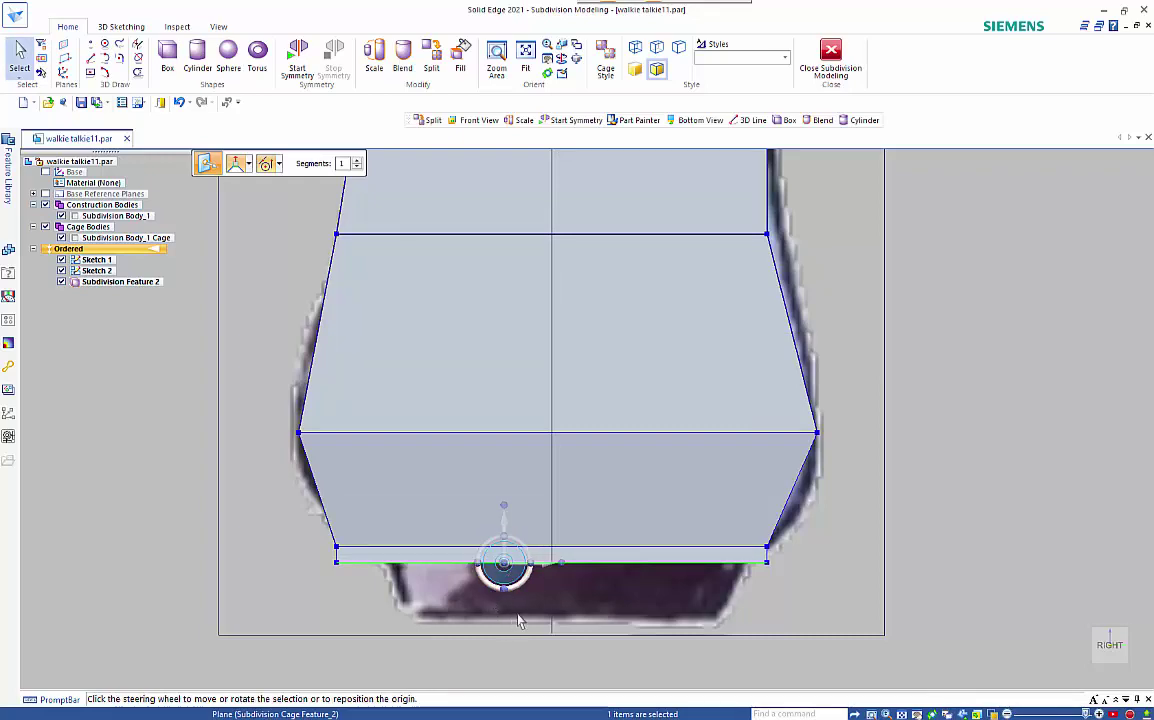
middle_click_drag(519, 621, 559, 622)
key("Escape")
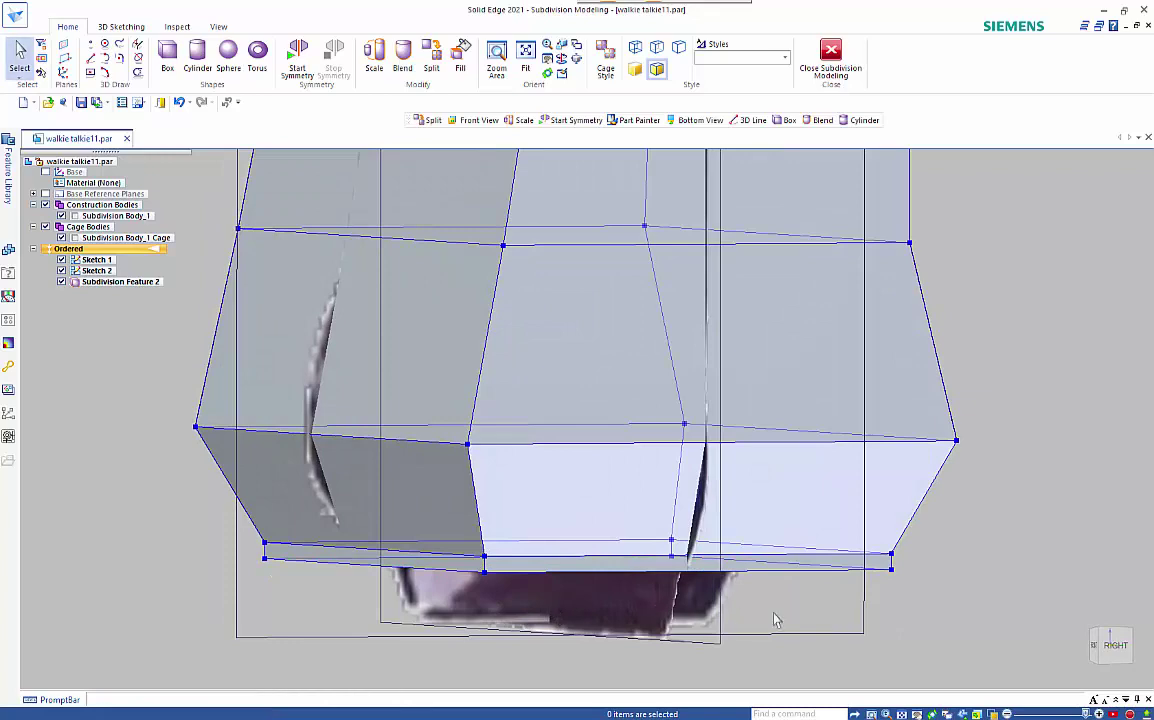
- Tip the front side face of the new bottom strip inward about 64° about its upper edge, following the pictured base
left_click(1112, 642)
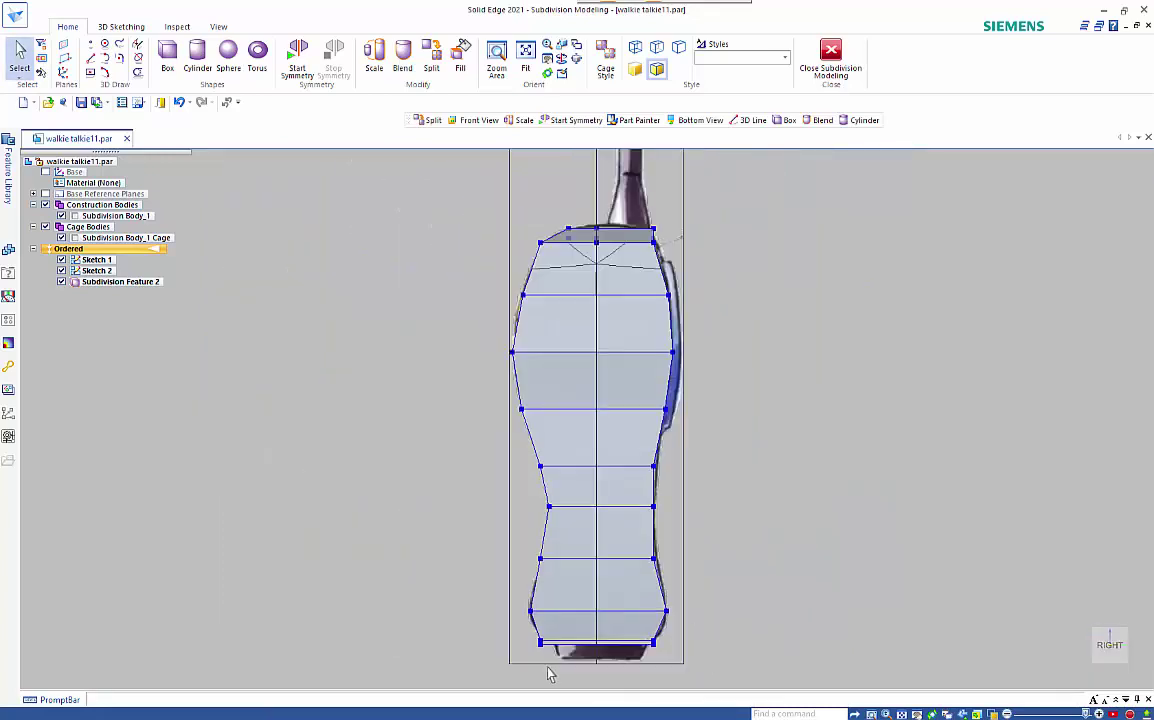
scroll(548, 673, "up", 5)
scroll(528, 567, "up", 2)
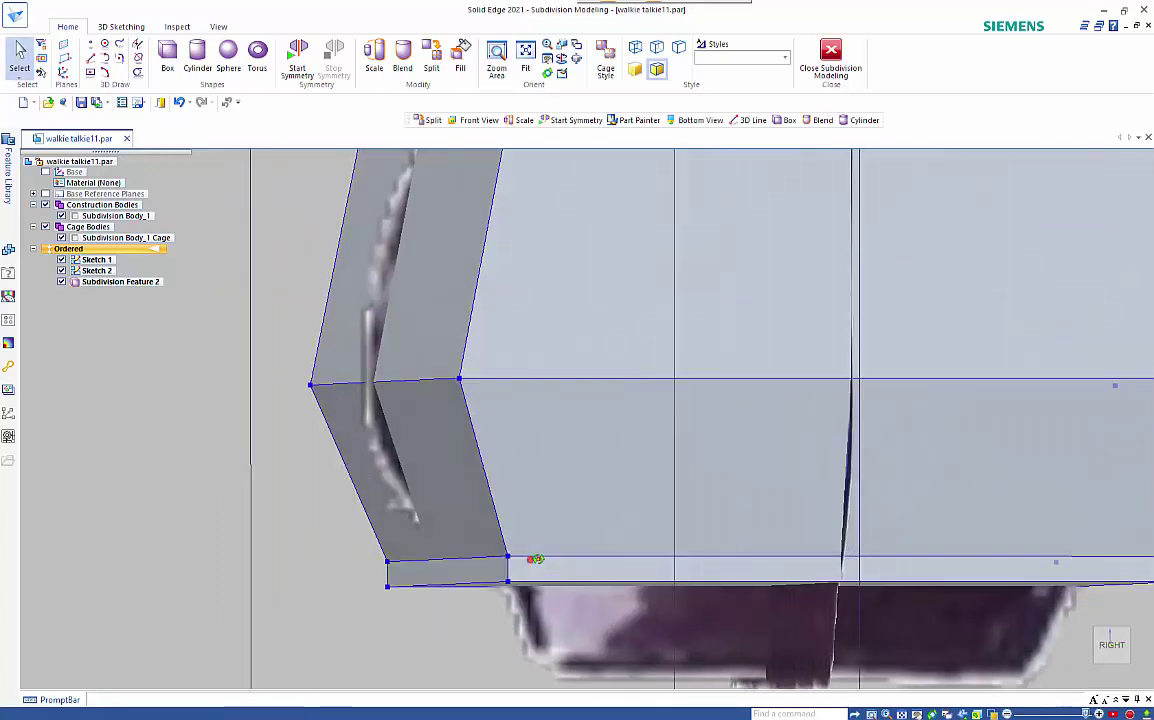
left_click(514, 570)
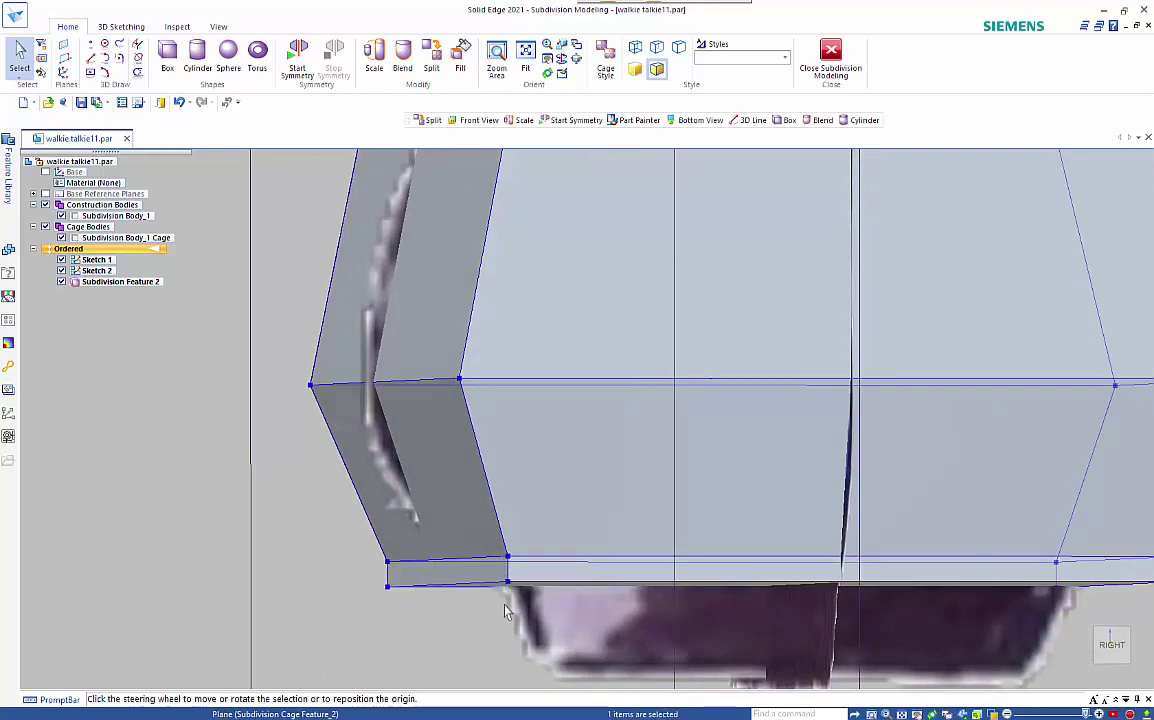
left_click(455, 560)
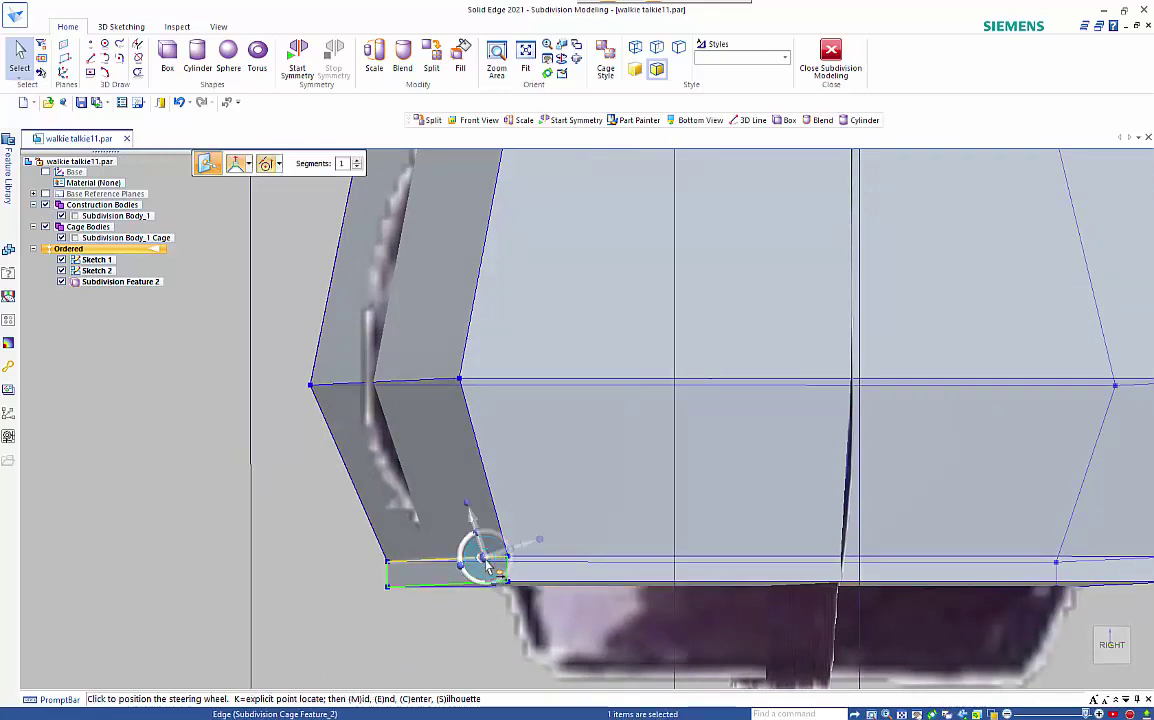
left_click(472, 560)
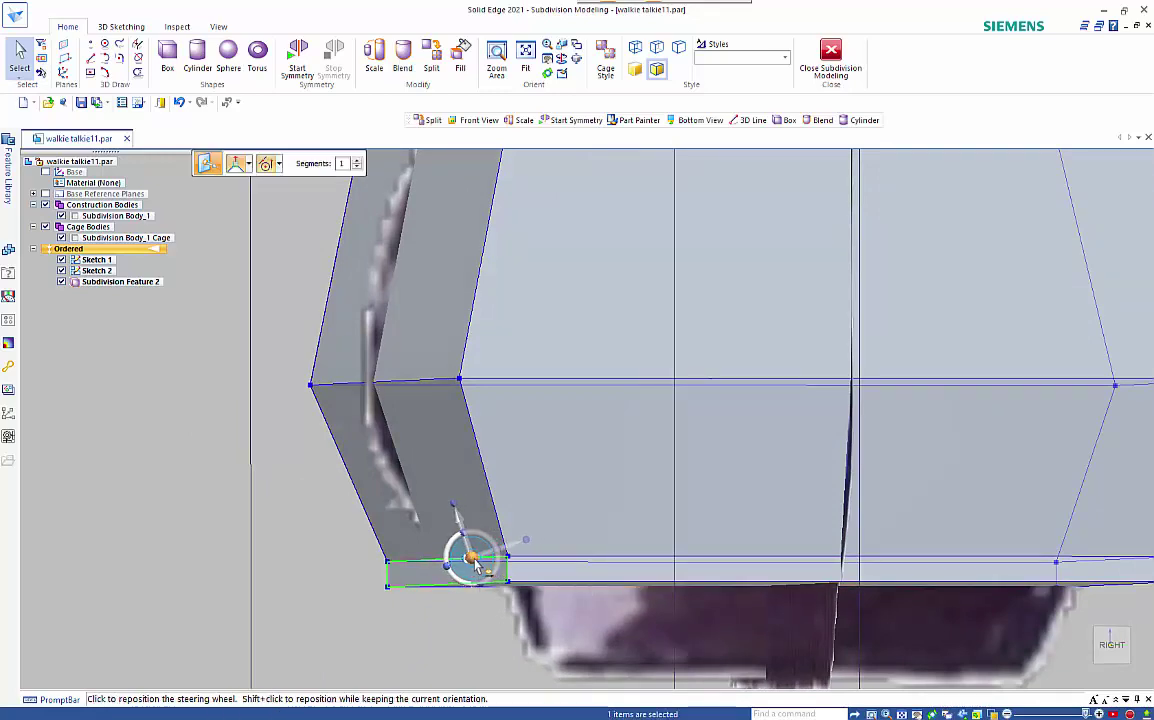
left_click(1090, 656)
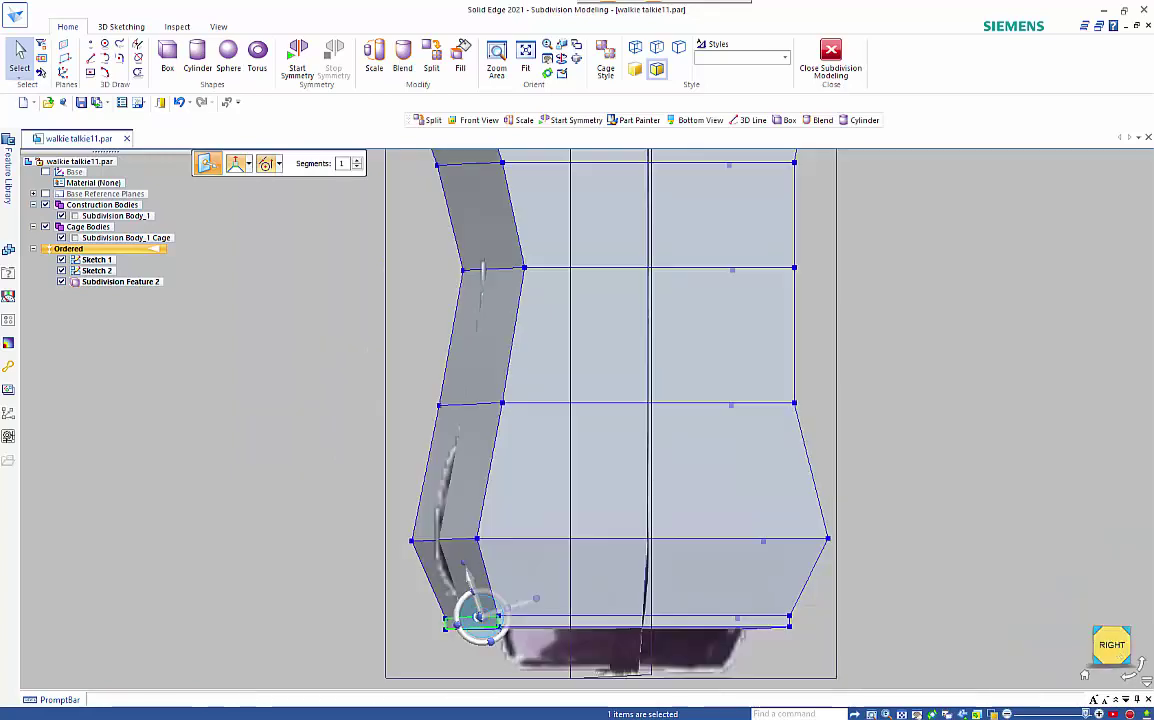
scroll(550, 660, "up", 5)
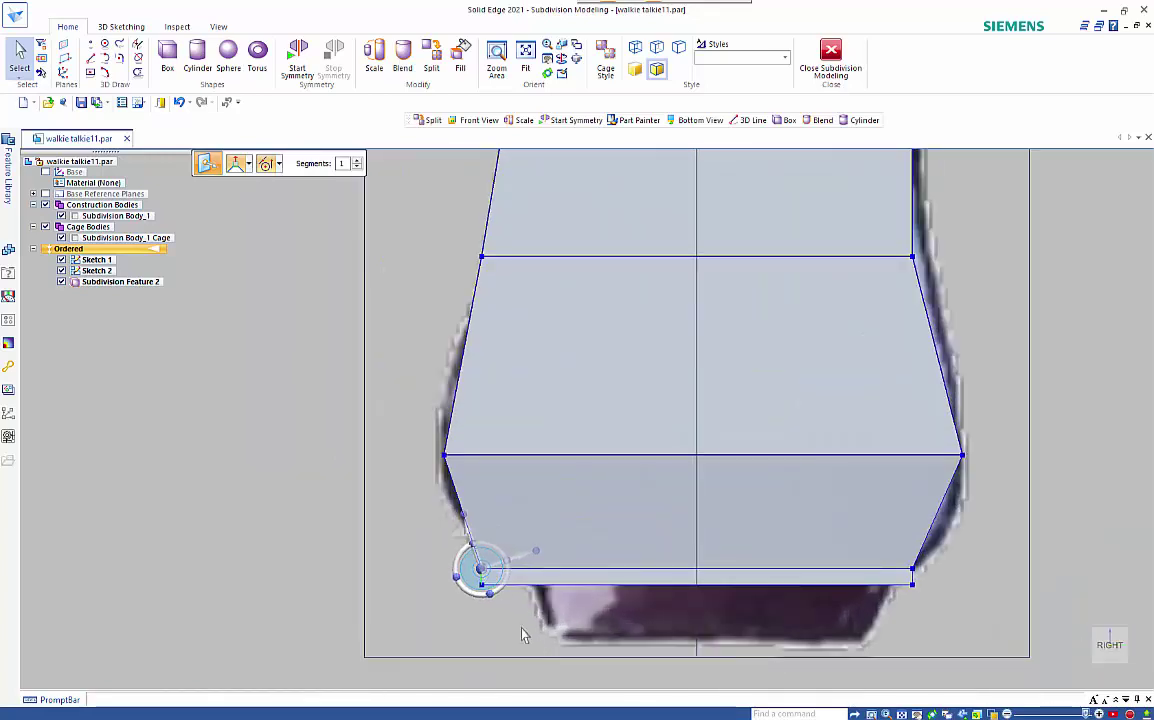
scroll(515, 625, "up", 3)
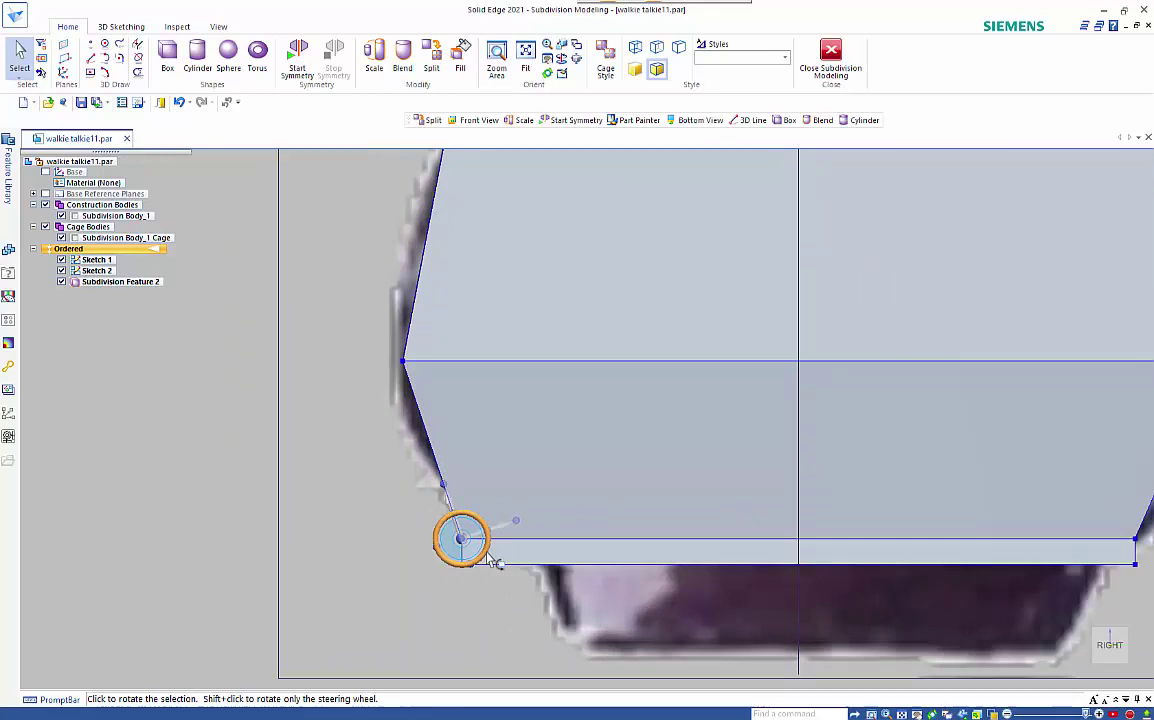
left_click(491, 561)
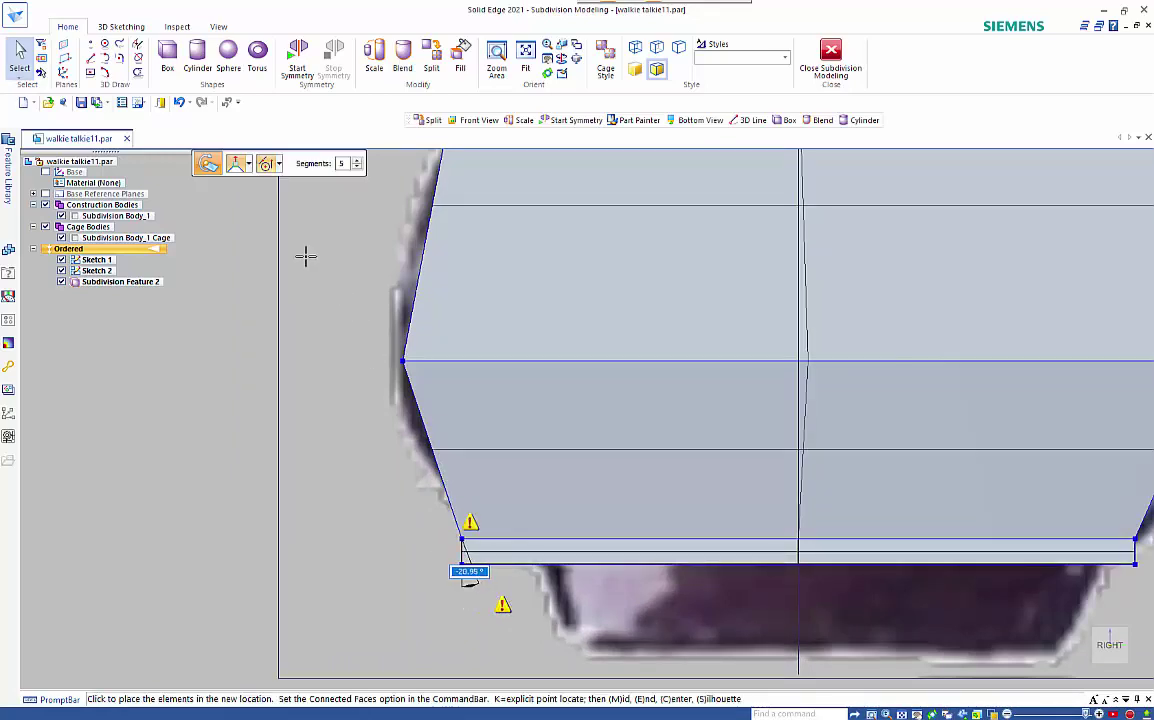
left_click(248, 163)
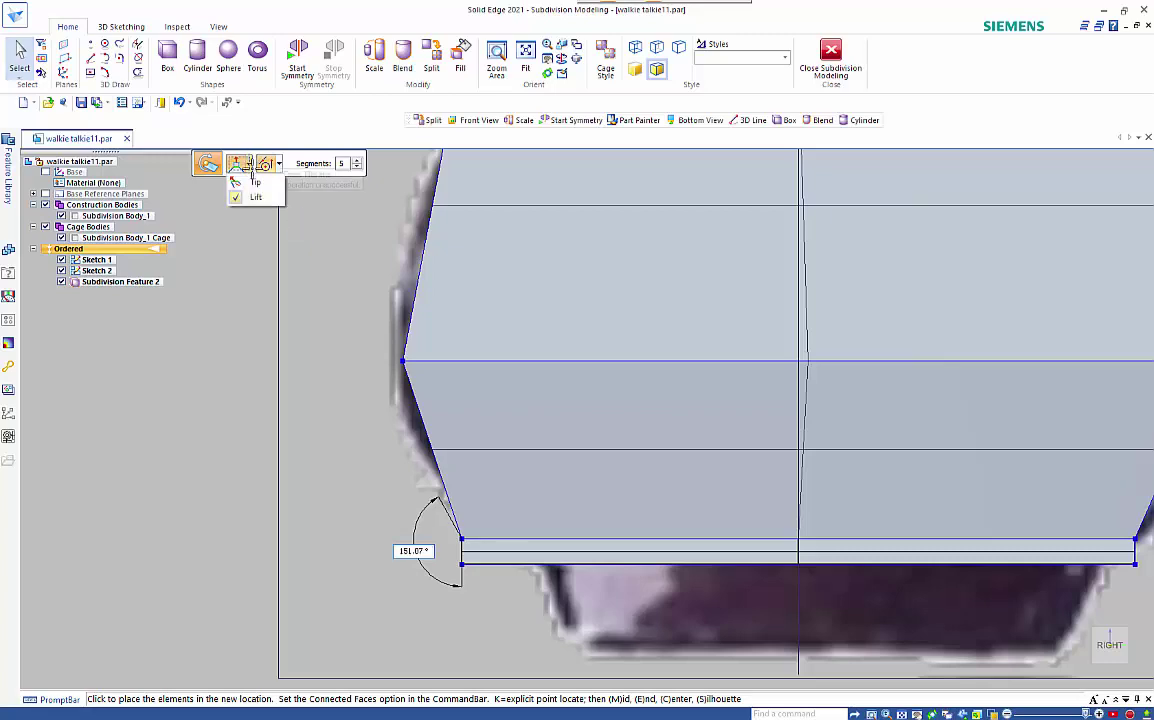
left_click(266, 185)
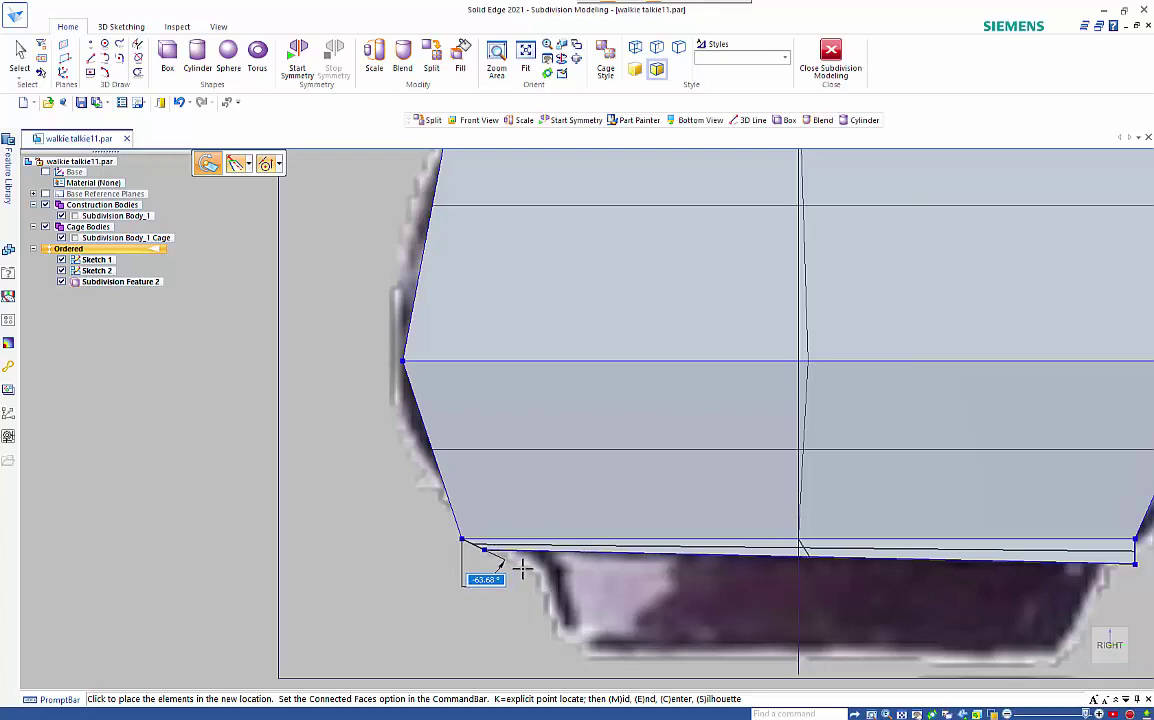
left_click(627, 573)
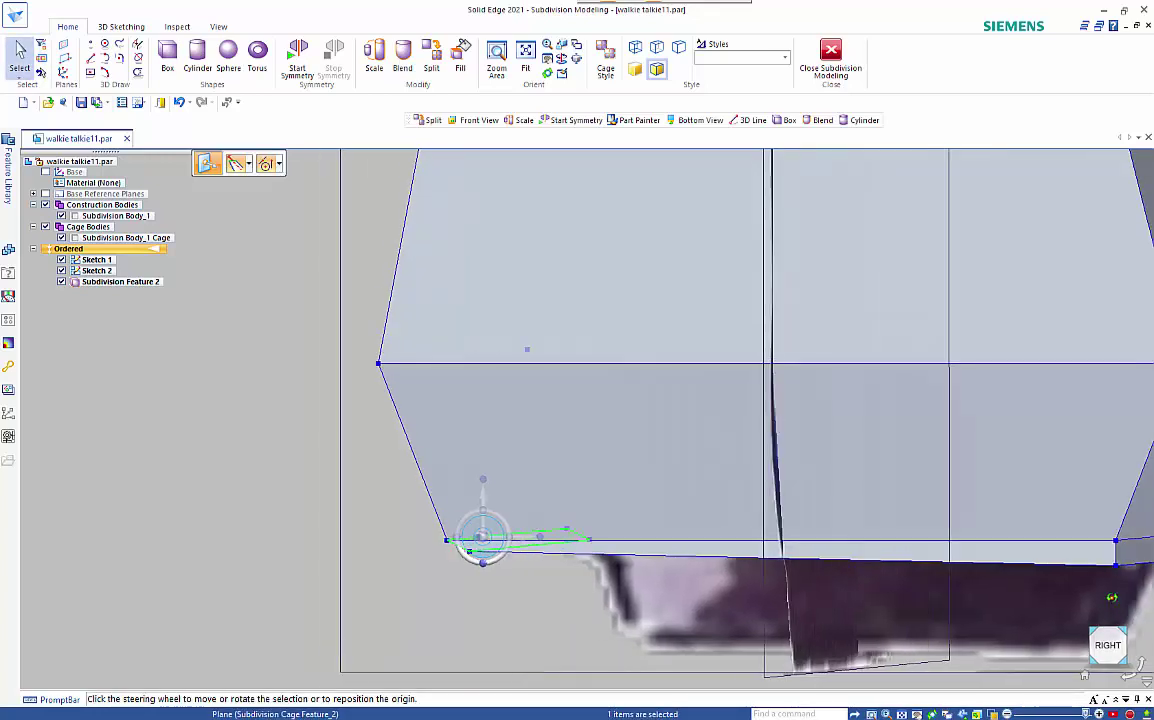
left_click(1128, 558)
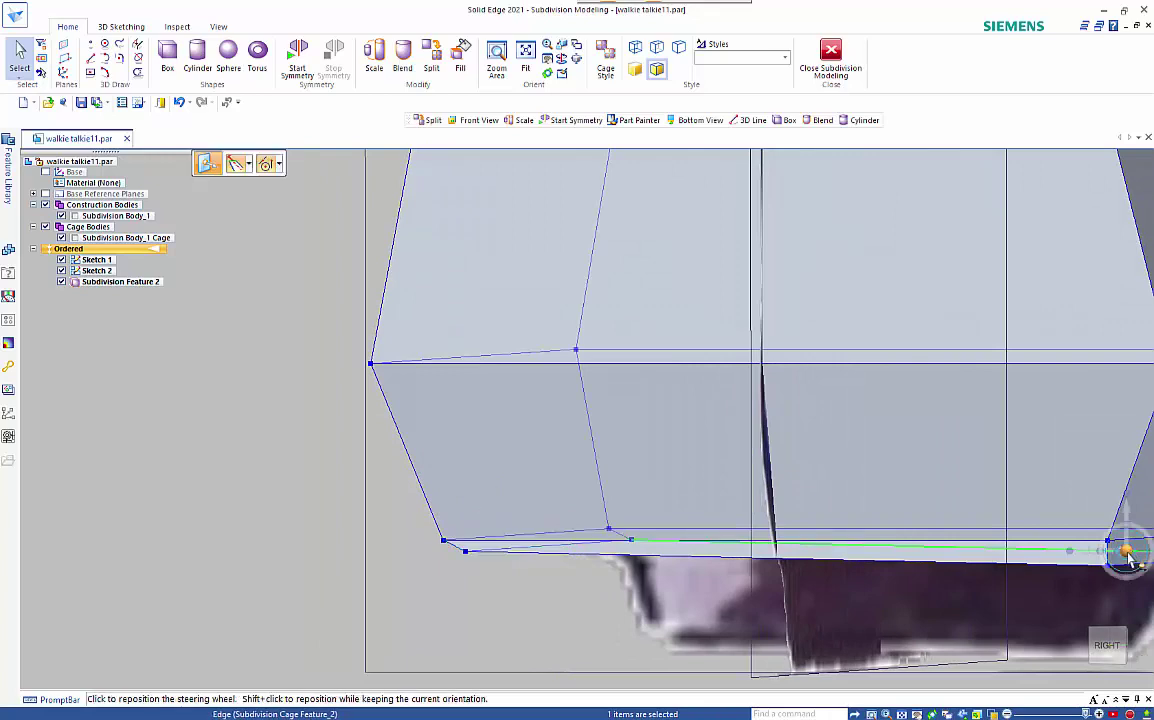
left_click(1122, 566)
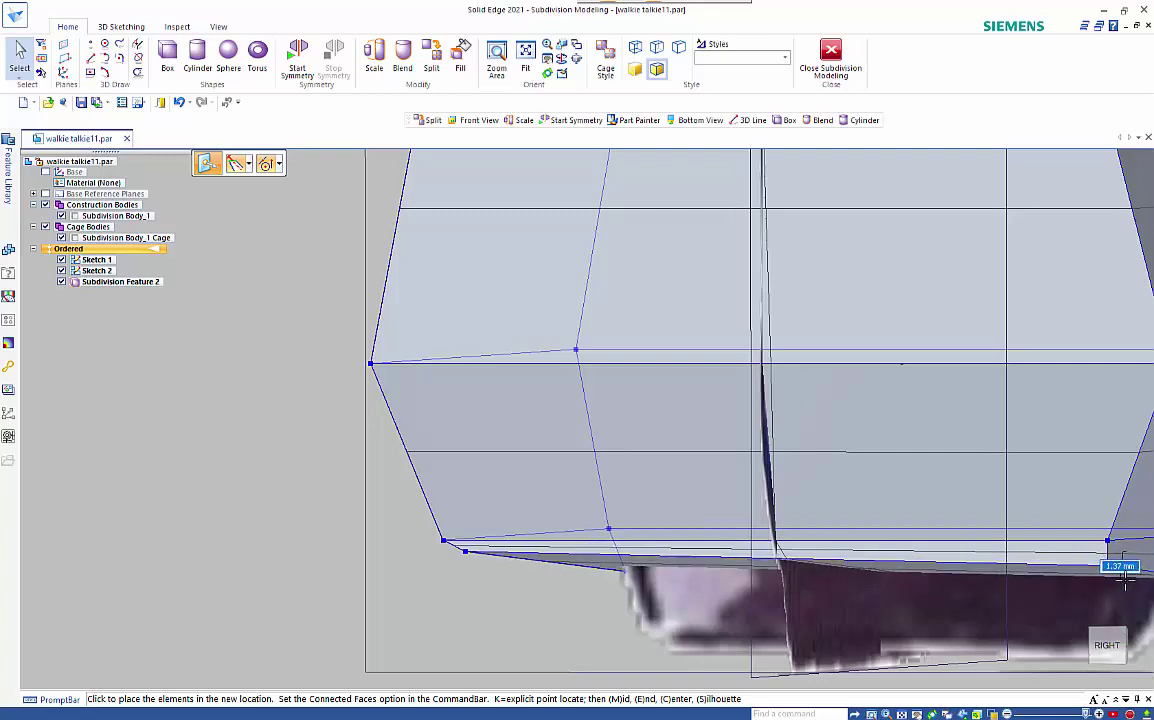
left_click(1118, 568)
left_click(1133, 565)
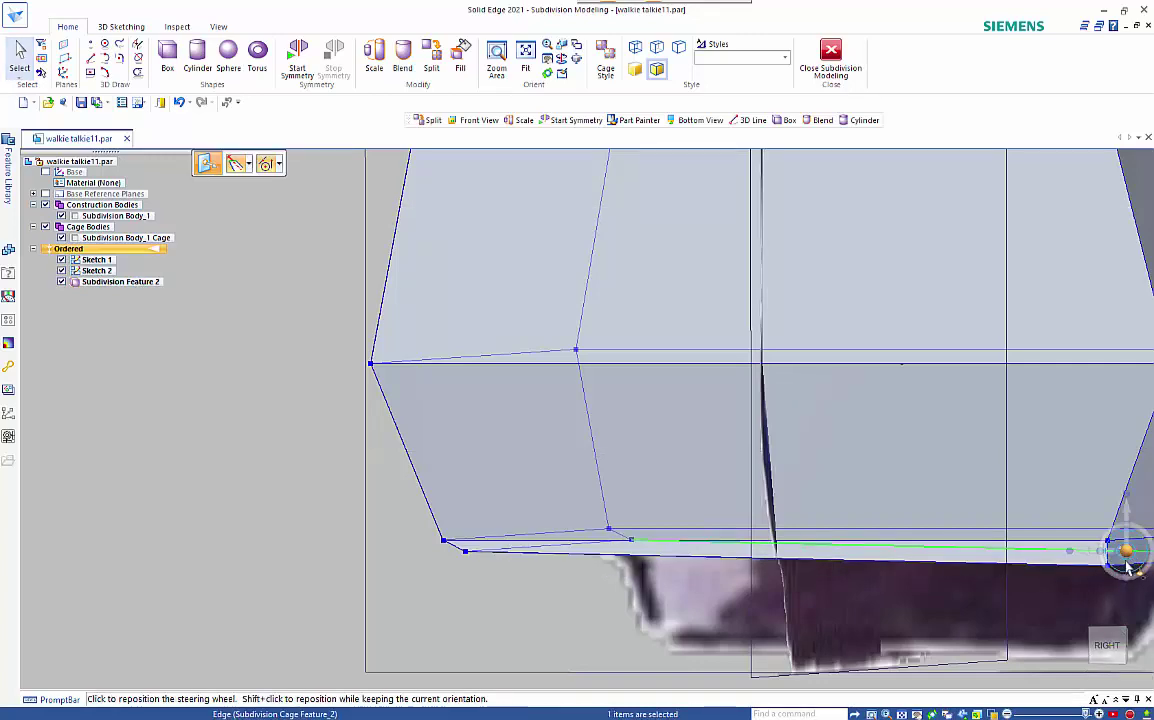
scroll(1110, 582, "down", 2)
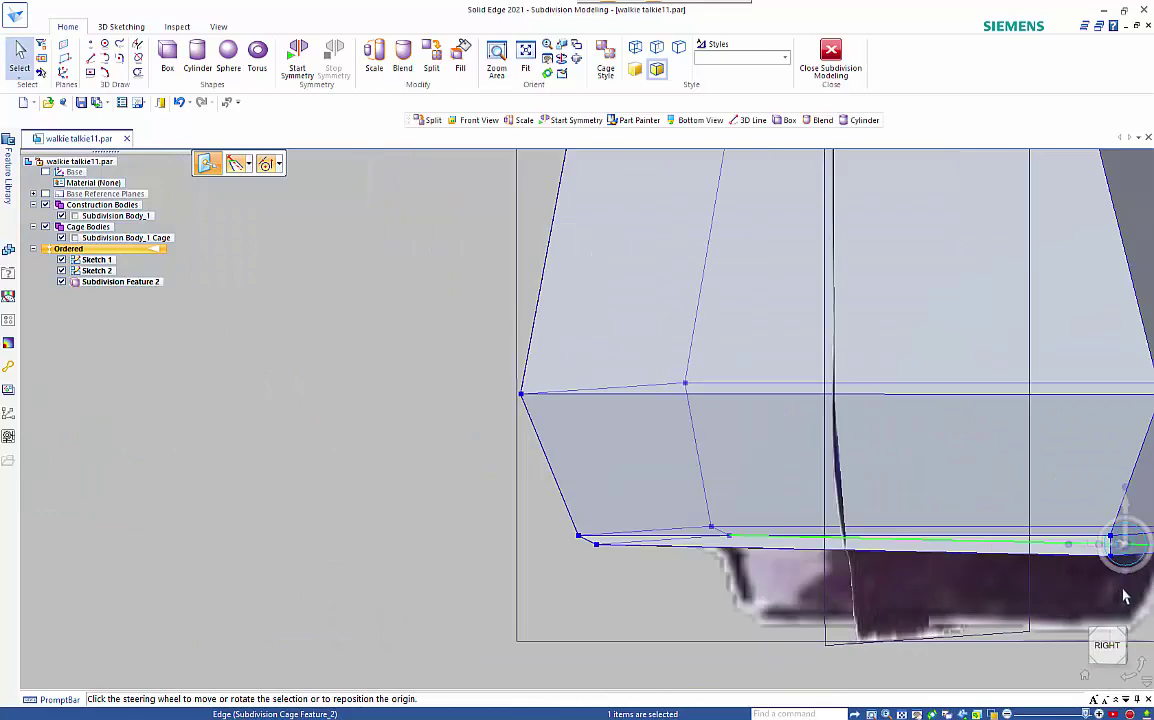
middle_click_drag(1123, 598, 1012, 582)
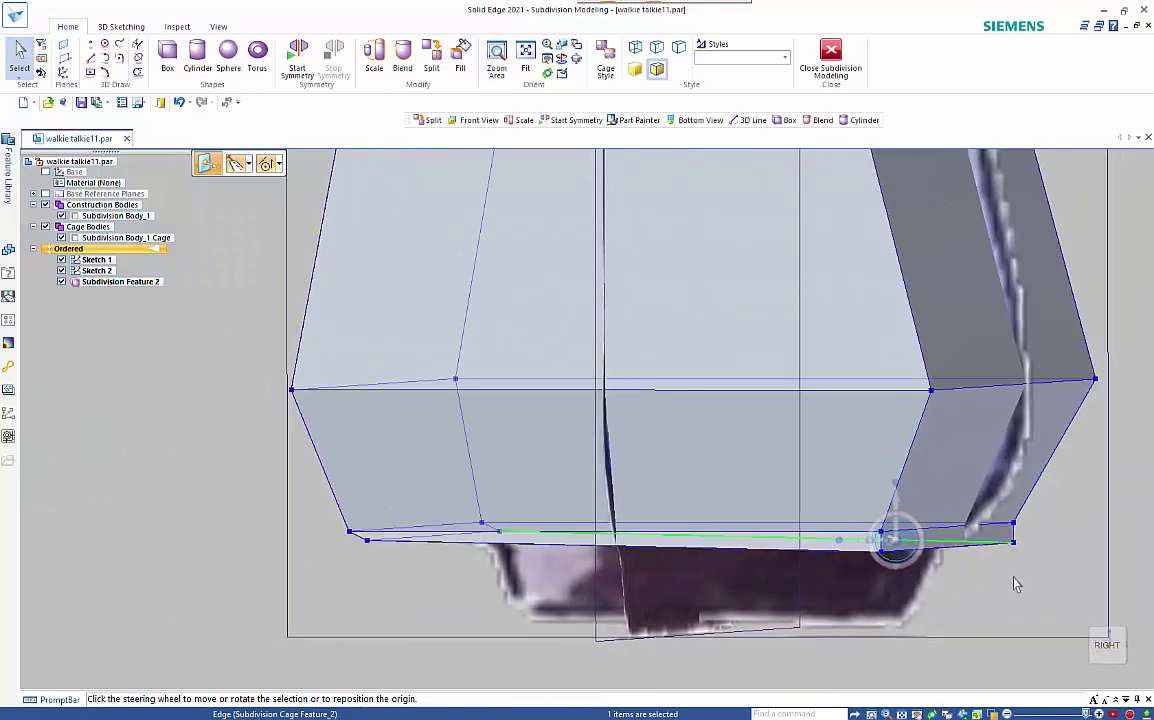
key("Escape")
- Tip the back side face of the bottom strip inward about 47° about its upper edge to follow the pictured base
left_click(1005, 537)
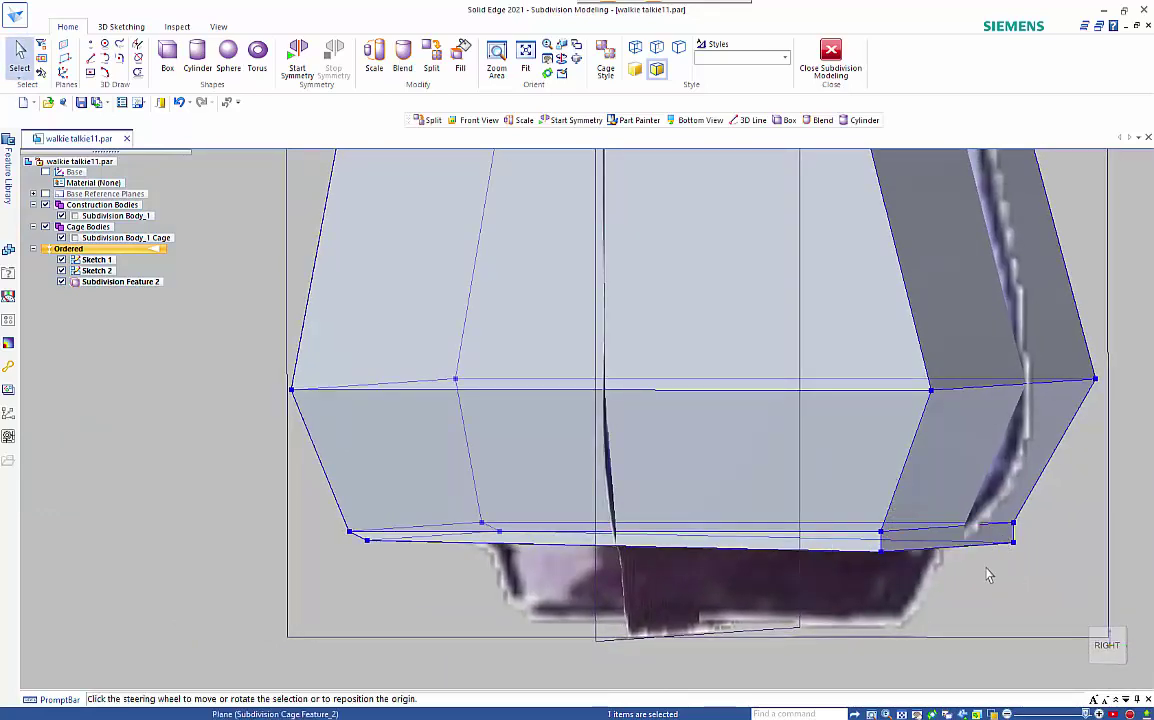
left_click(1005, 533)
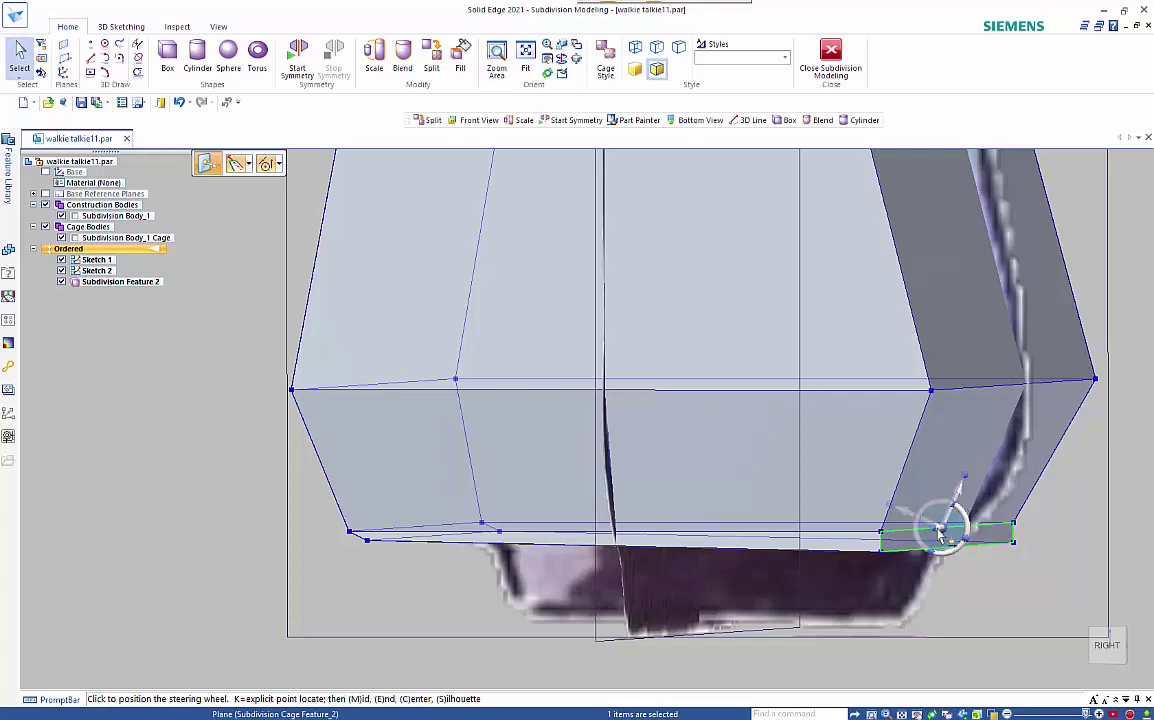
left_click(938, 532)
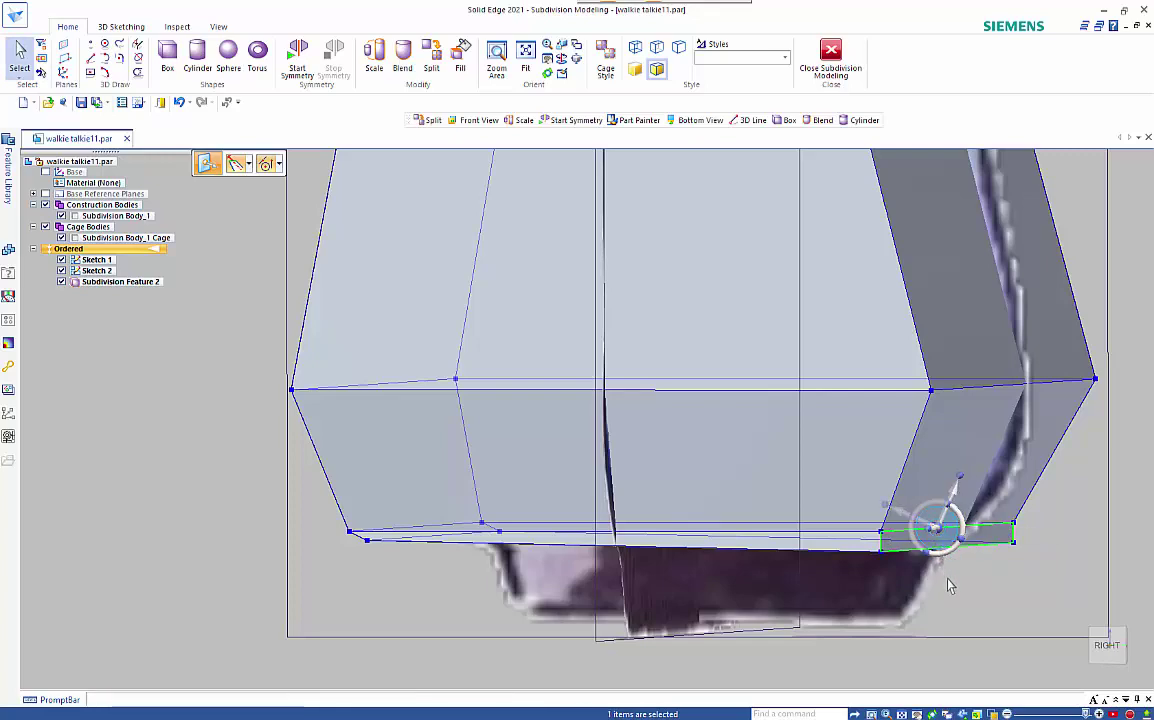
left_click(1108, 644)
scroll(634, 677, "up", 8)
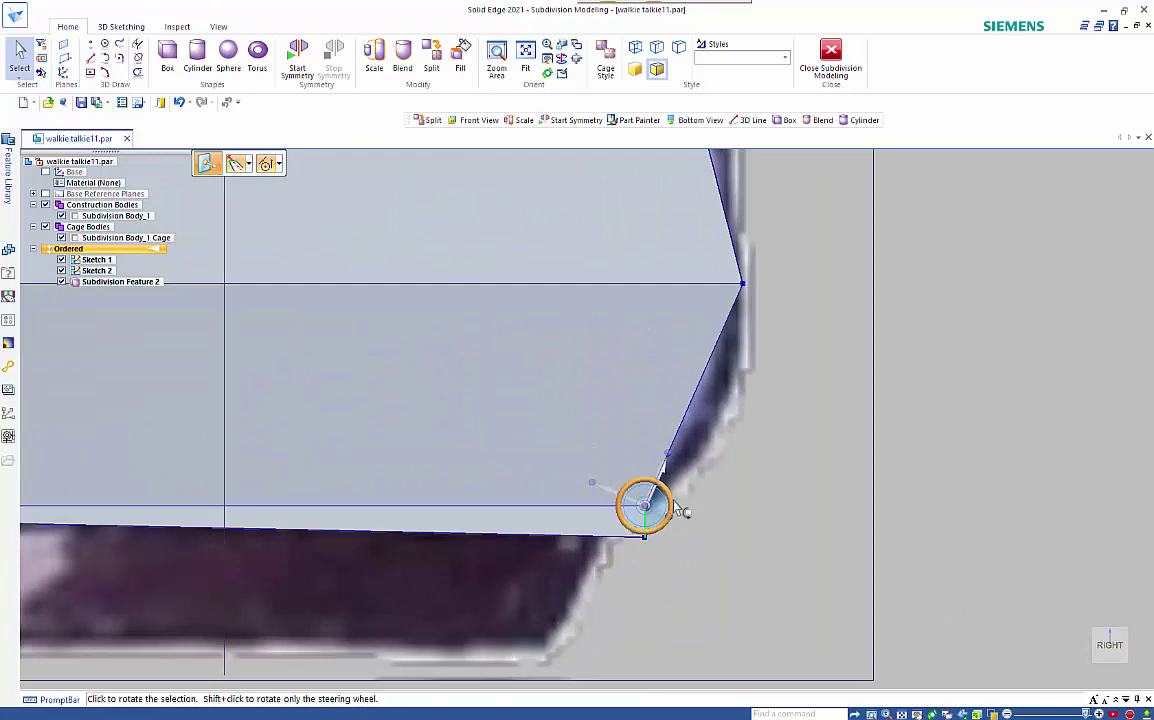
left_click(645, 528)
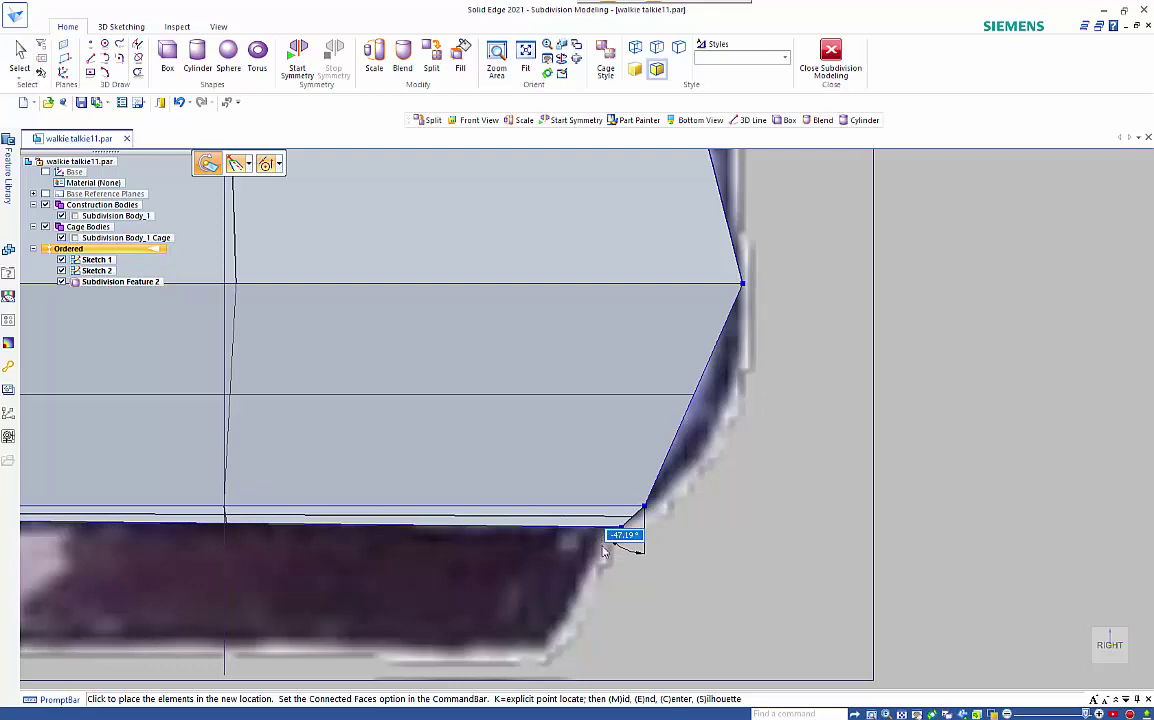
left_click(686, 566)
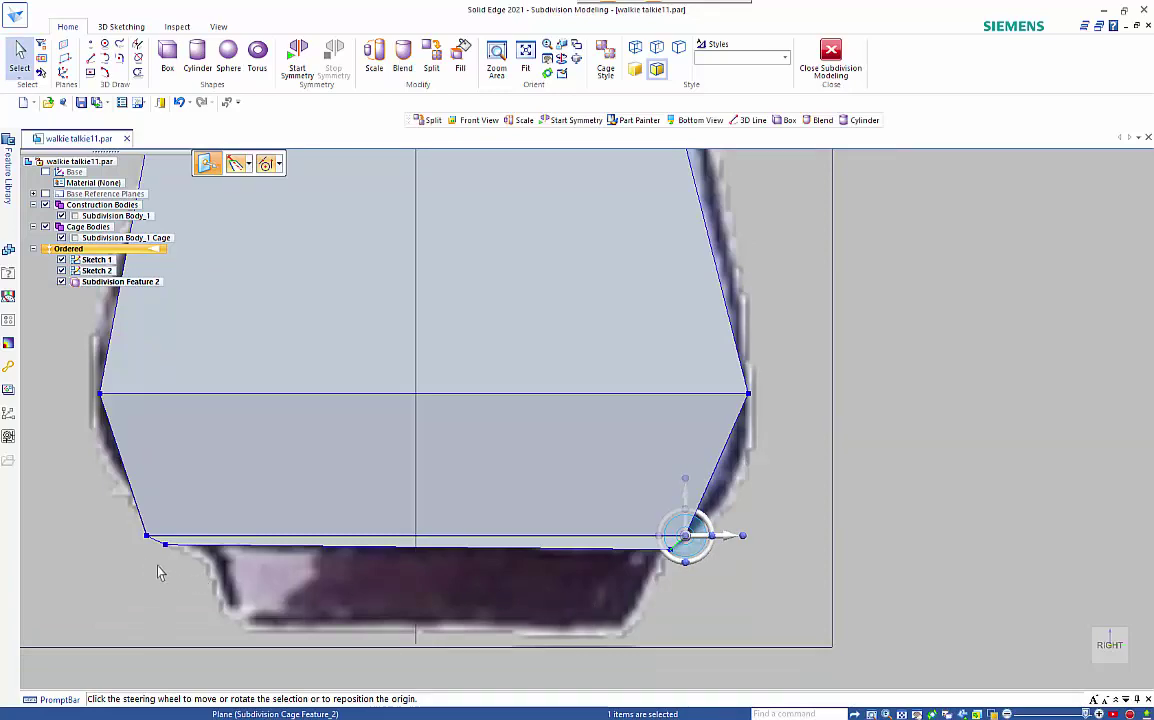
- Move the lower front edge of the bottom strip straight down about 0.26 mm toward the height of the lower back edge
key("Escape")
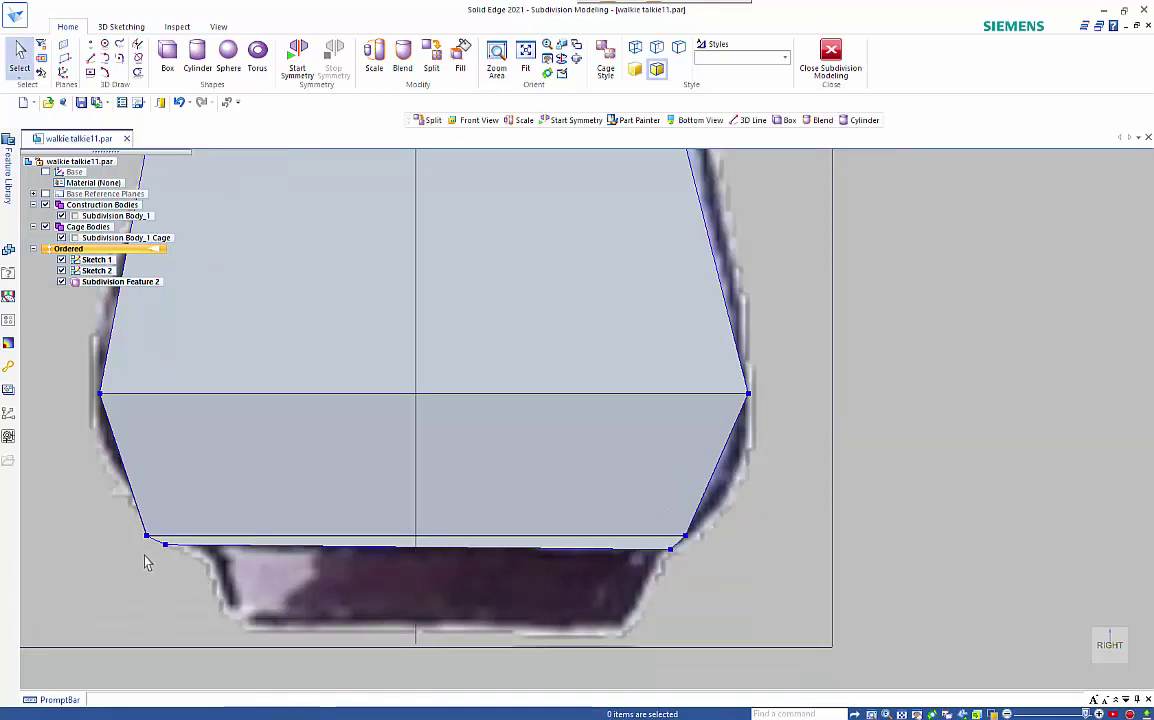
left_click(183, 547)
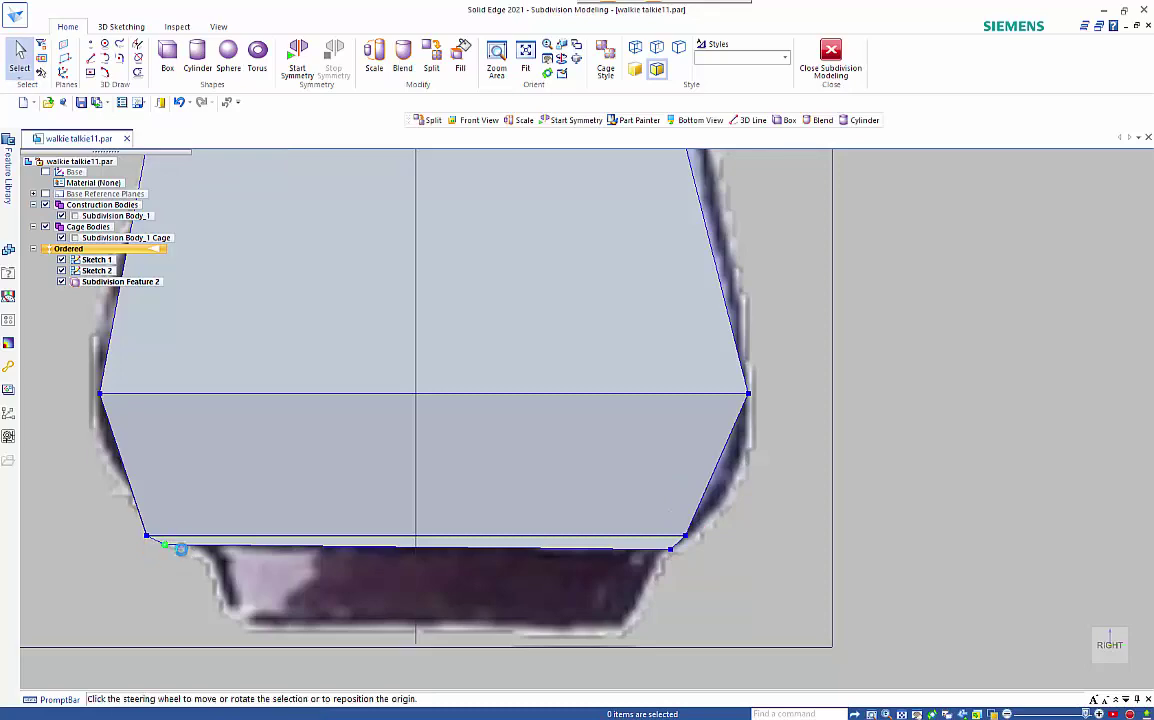
left_click(175, 538)
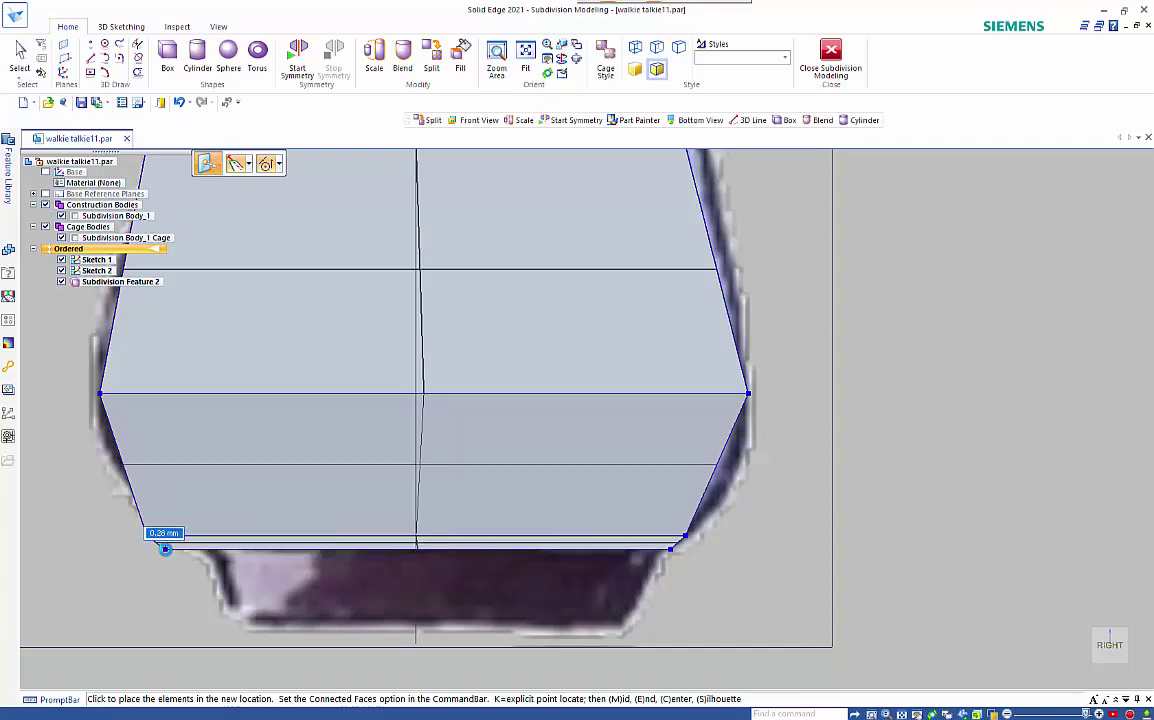
left_click(146, 588)
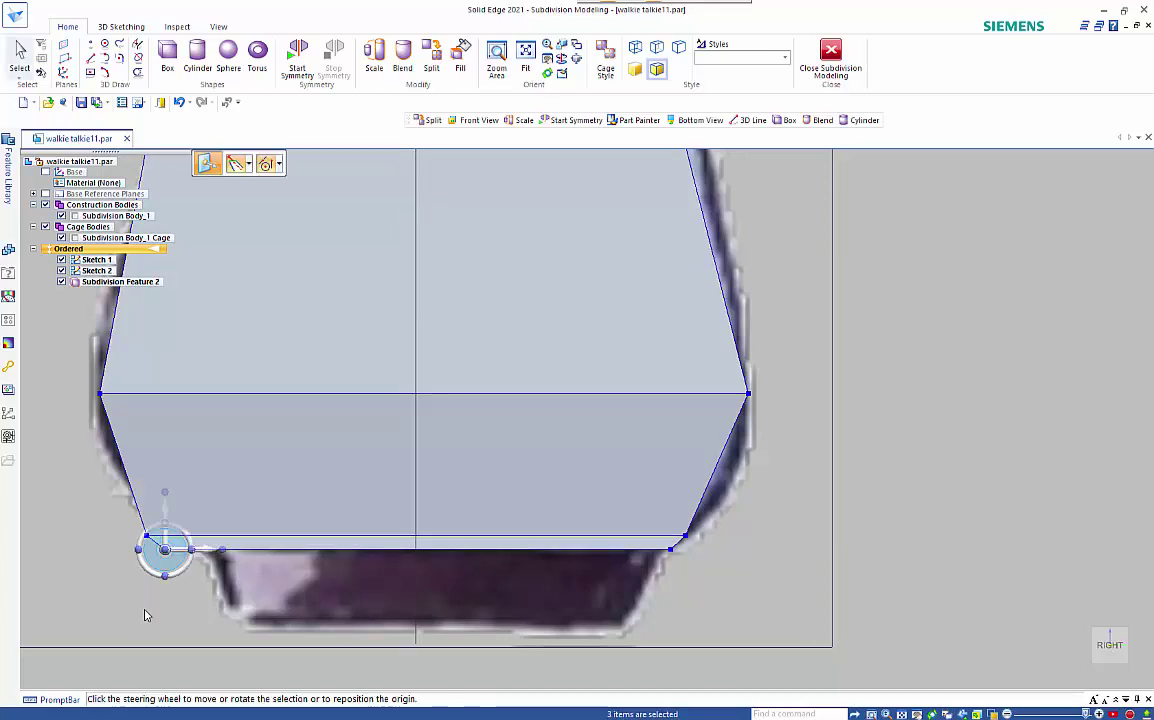
key("Escape")
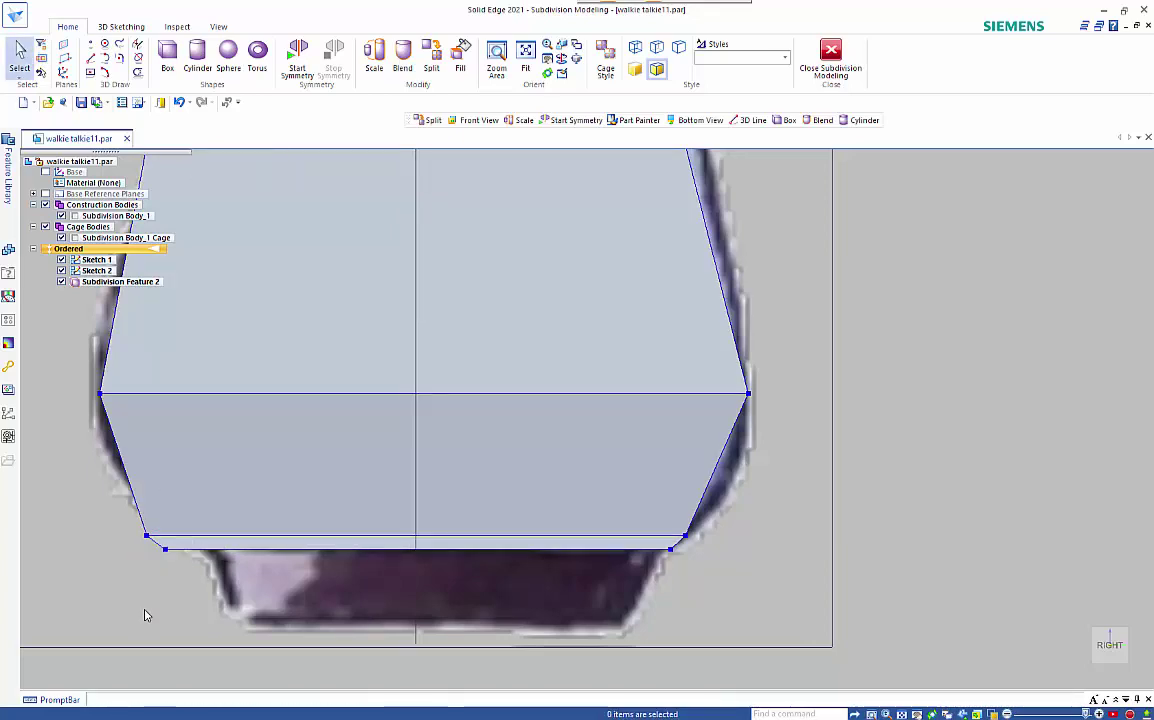
- Reselect the bottom strip's lower front edge and align its height exactly with the lower back corner point
left_click_drag(147, 576, 180, 552)
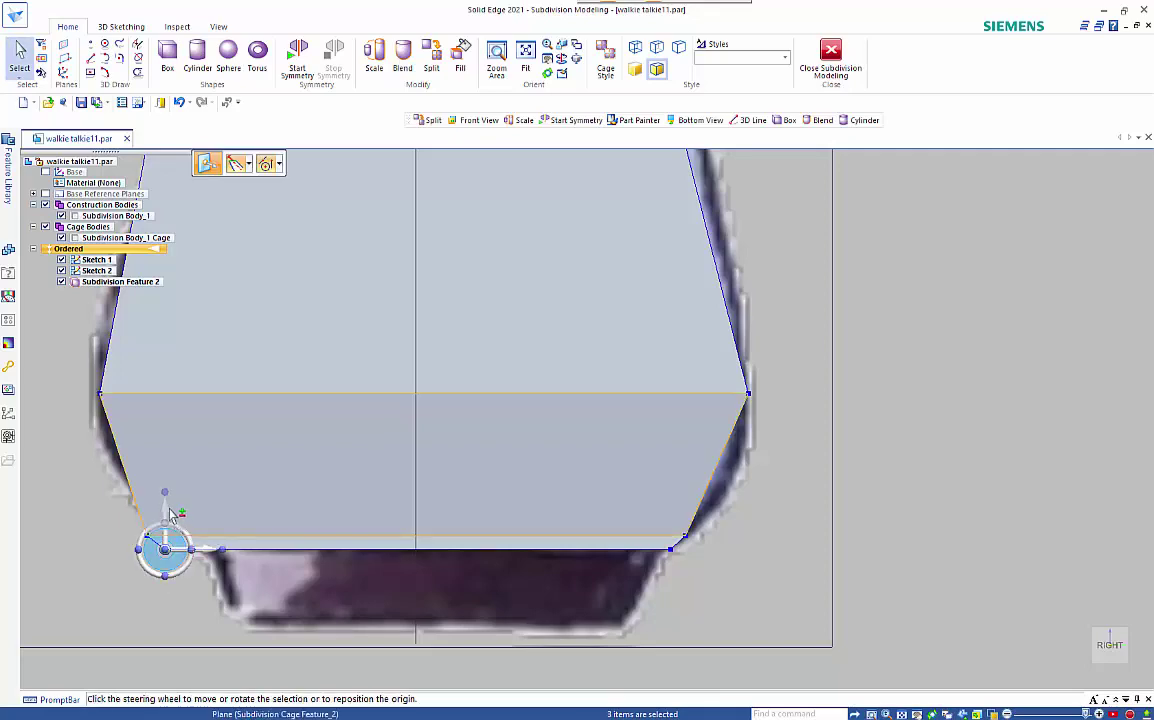
left_click(166, 510)
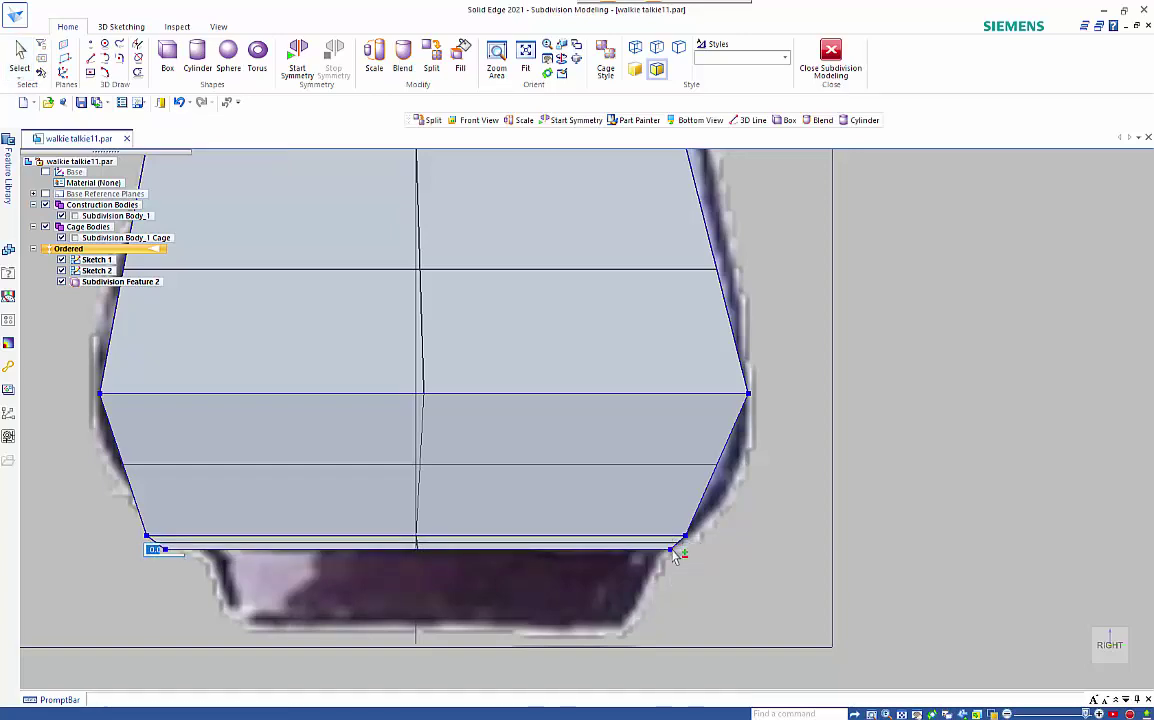
left_click(675, 553)
key("Escape")
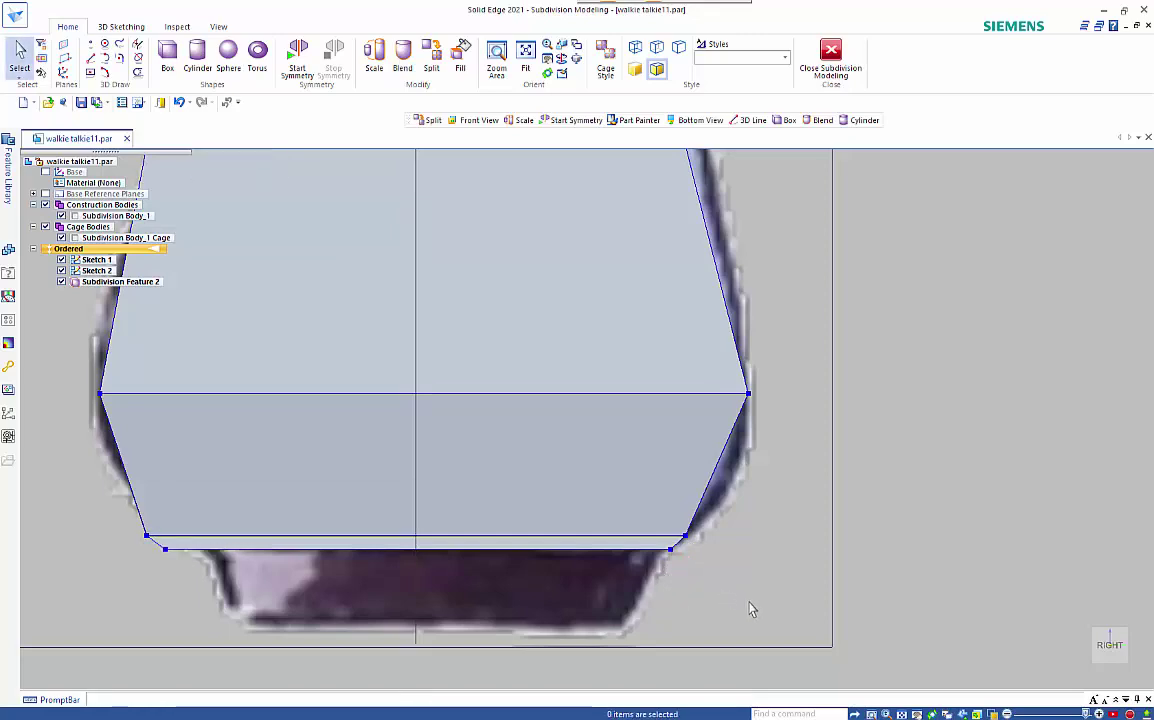
- Extend the cage's bottom face straight down about 4.44 mm with one segment of new faces to match the pictured base
mouse_move(750, 621)
middle_mouse_down()
mouse_move(750, 598)
mouse_move(636, 567)
middle_mouse_up()
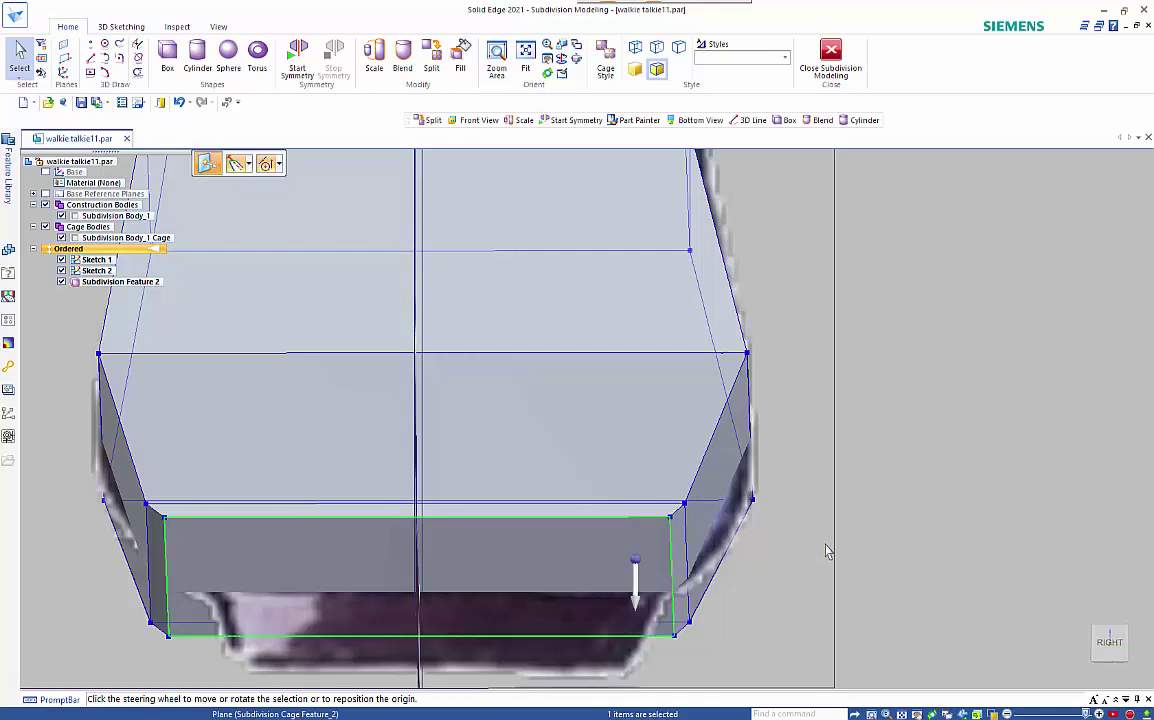
middle_click_drag(825, 545, 724, 622)
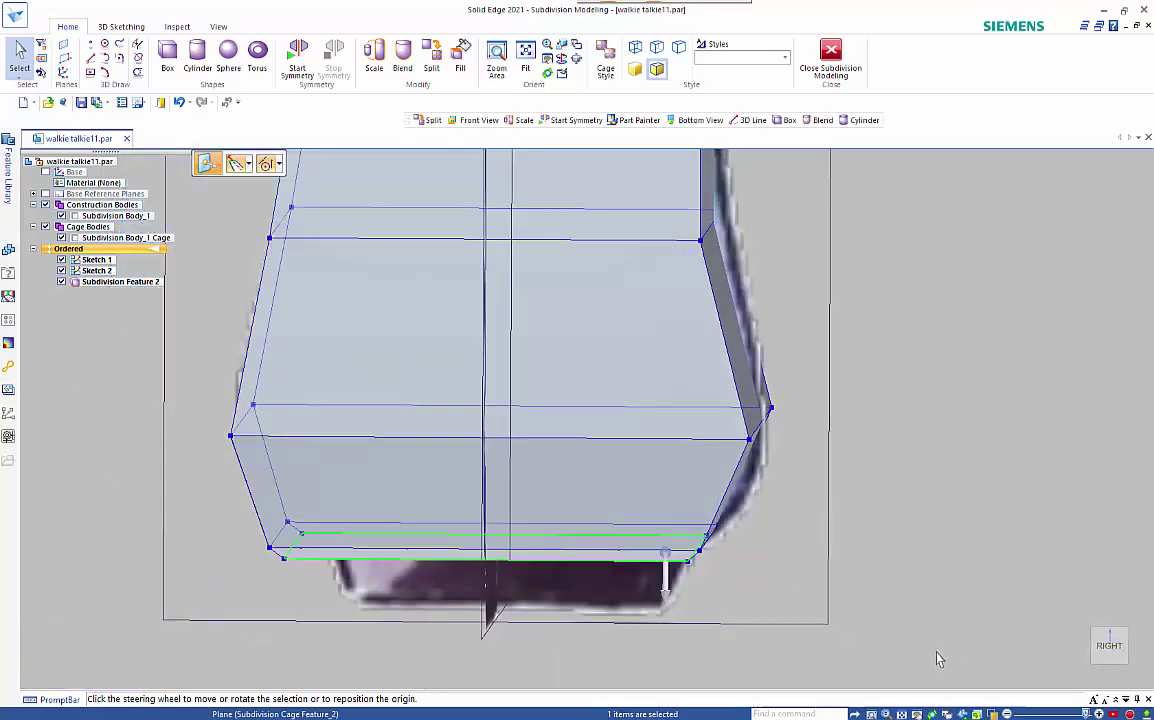
left_click(1109, 650)
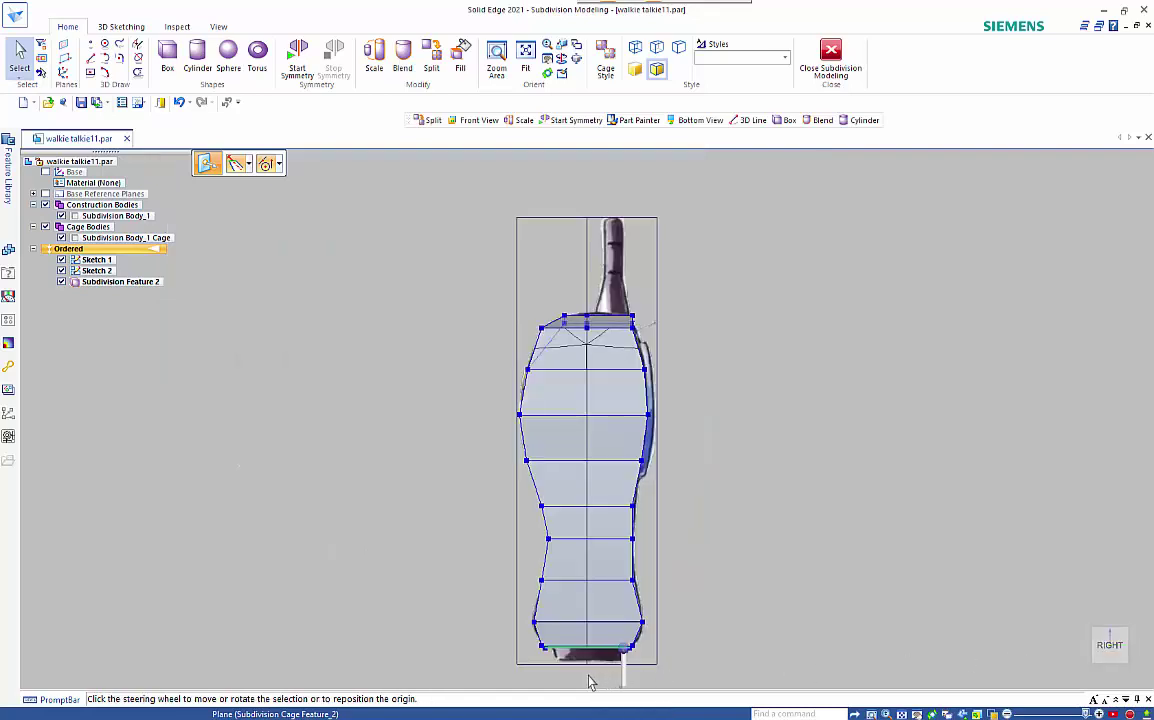
scroll(589, 682, "up", 8)
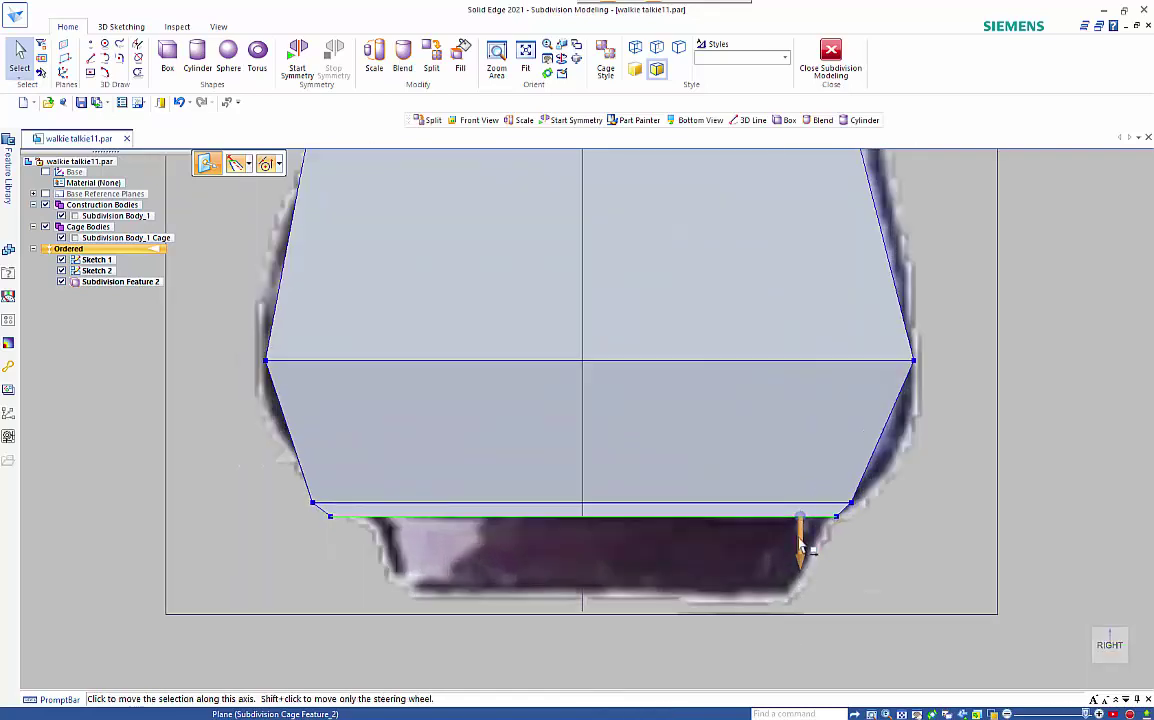
left_click(800, 545)
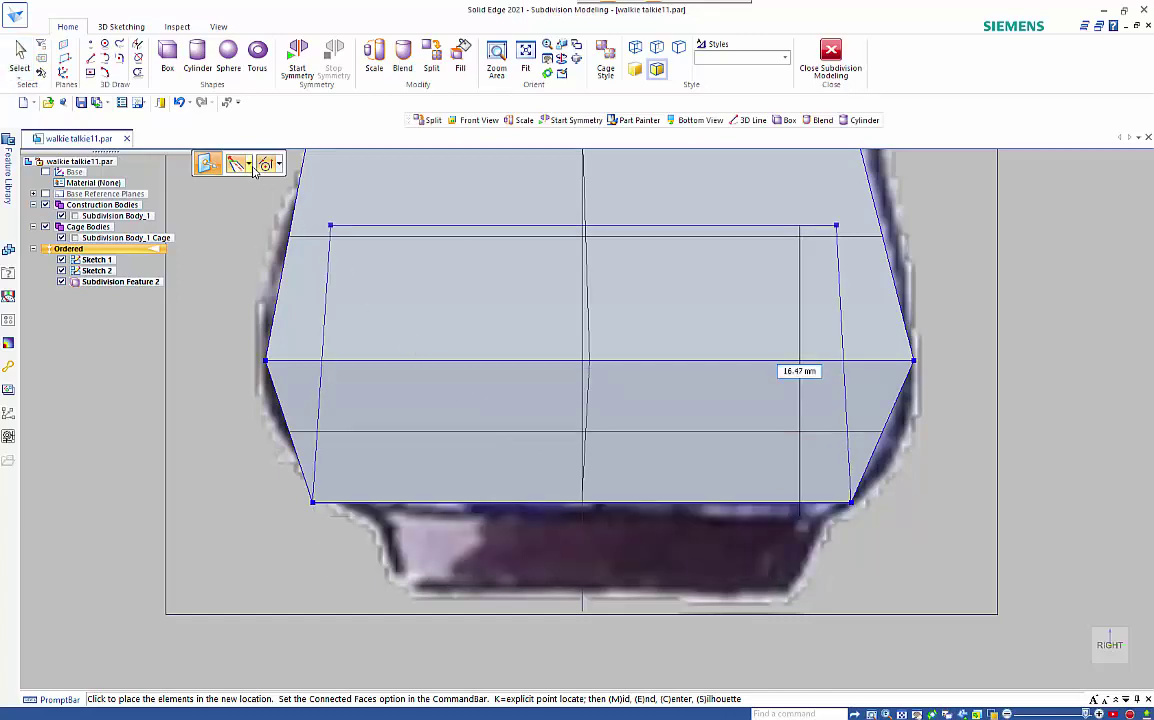
left_click(250, 166)
left_click(259, 196)
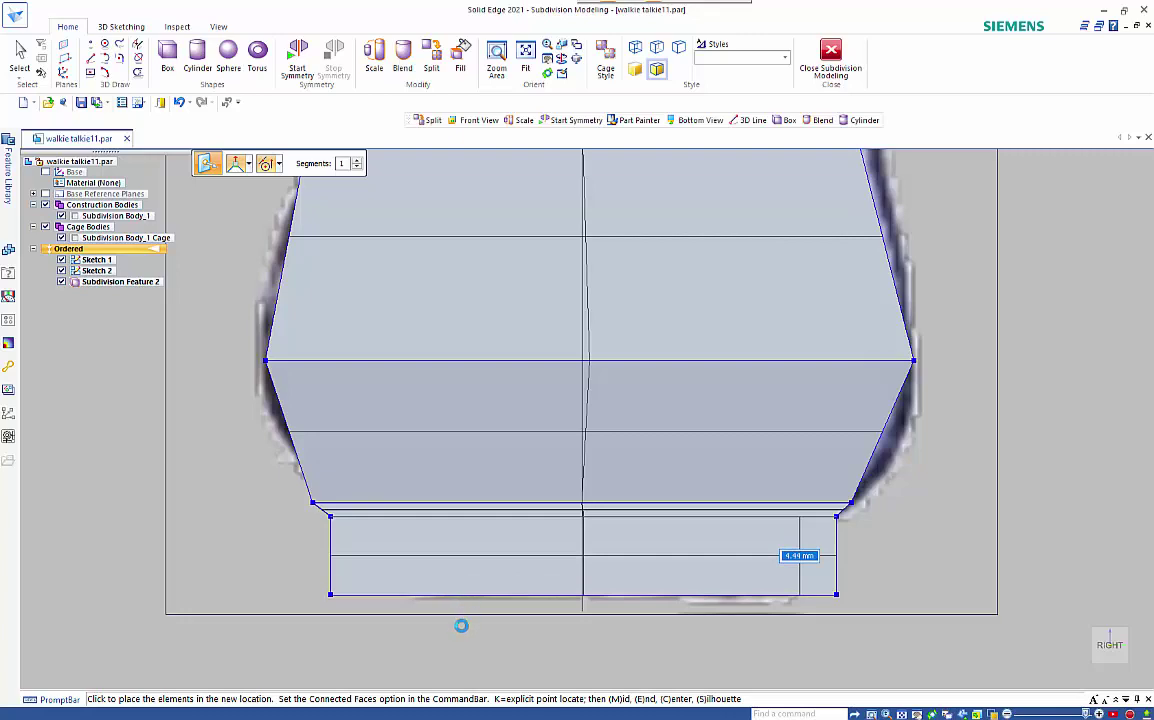
left_click(461, 625)
key("Escape")
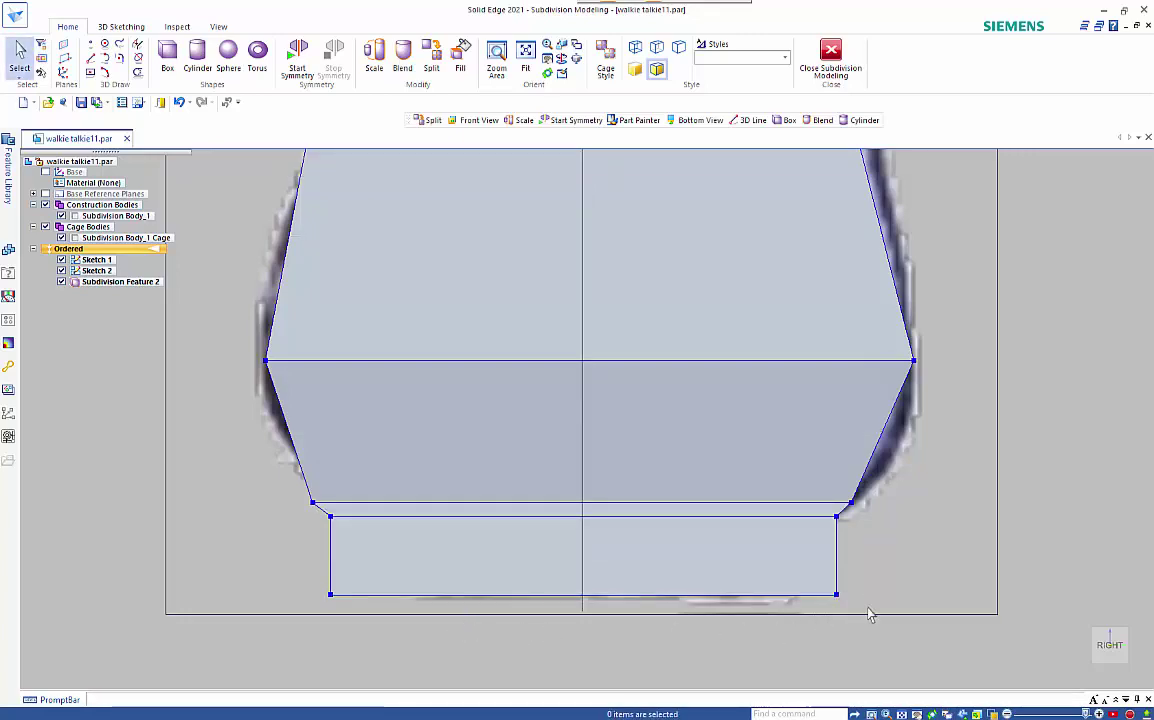
- Tilt the back side face of the new base block inward about 28° about its upper edge, without adding new faces
middle_click_drag(885, 585, 871, 595)
left_click(884, 546)
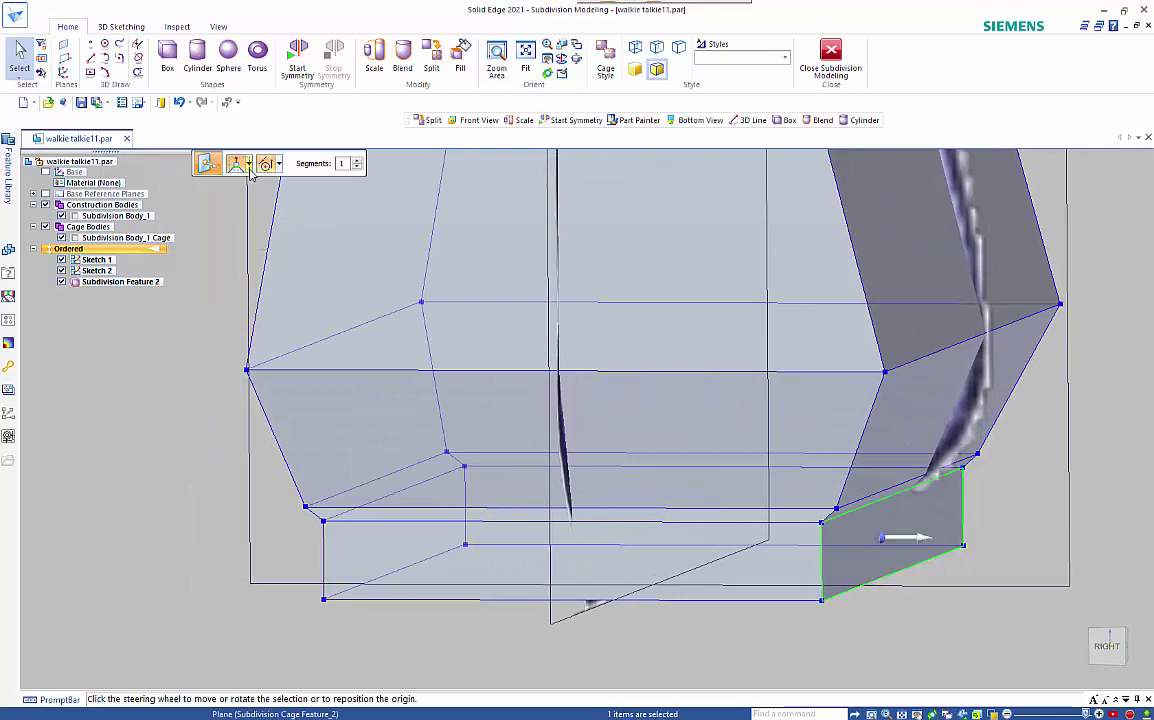
left_click(249, 165)
left_click(240, 188)
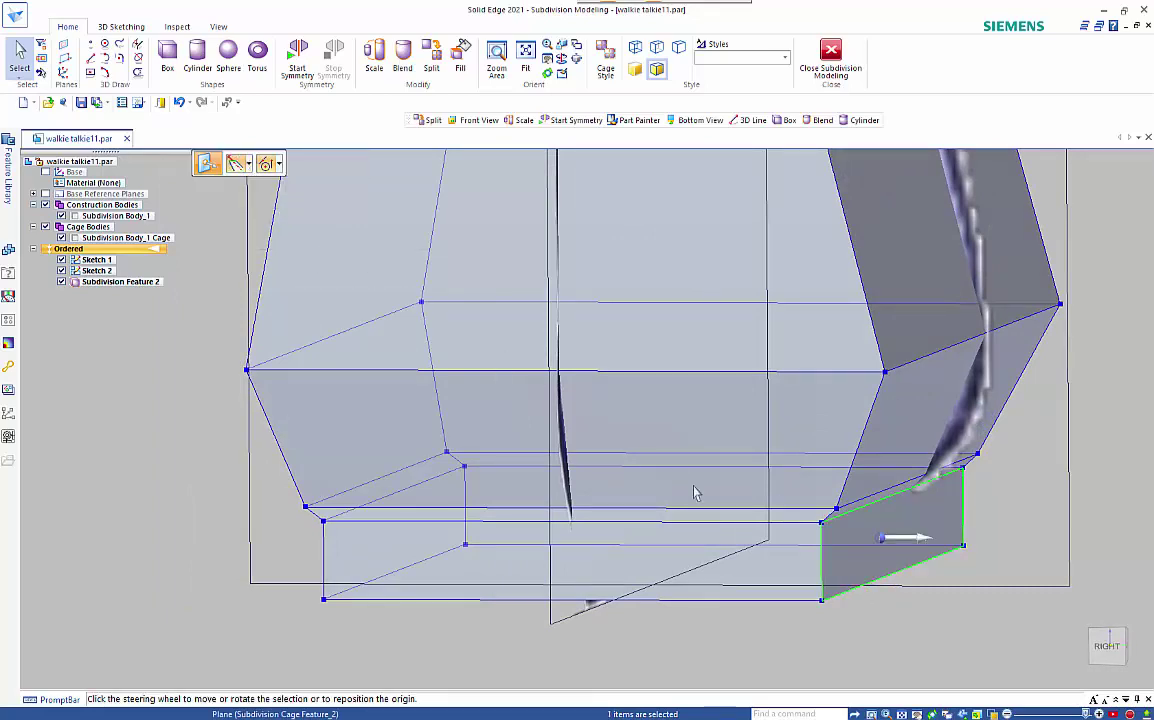
left_click(882, 538)
left_click(880, 510)
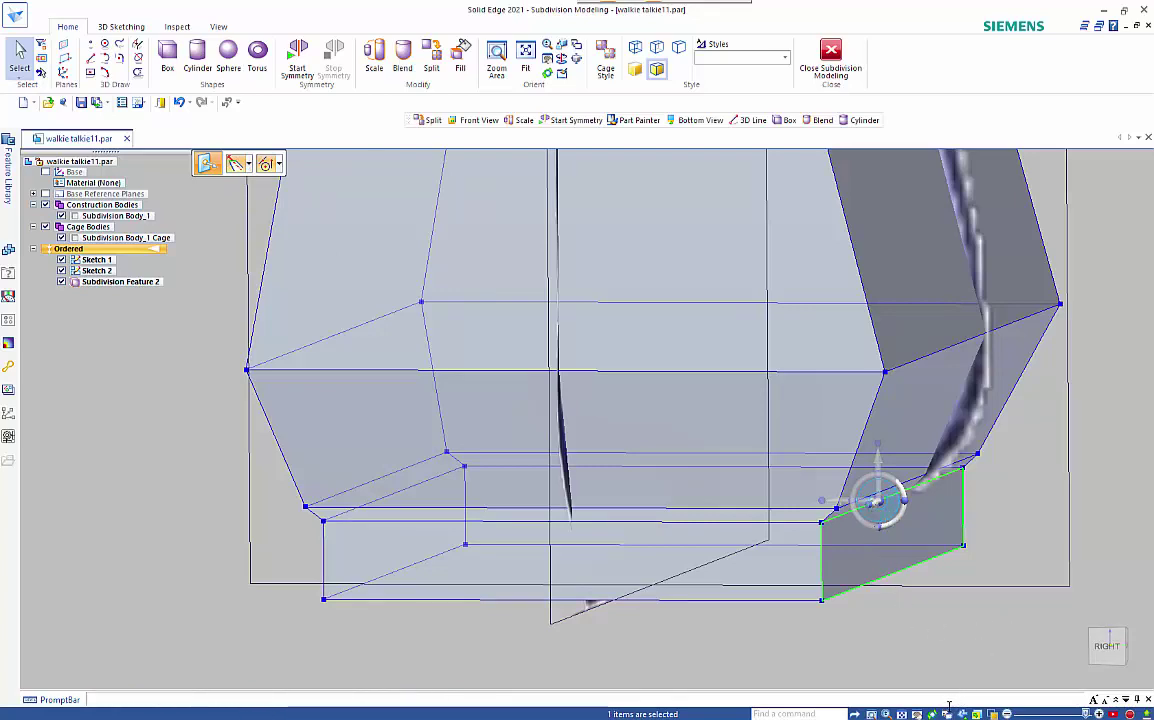
key("ctrl+r")
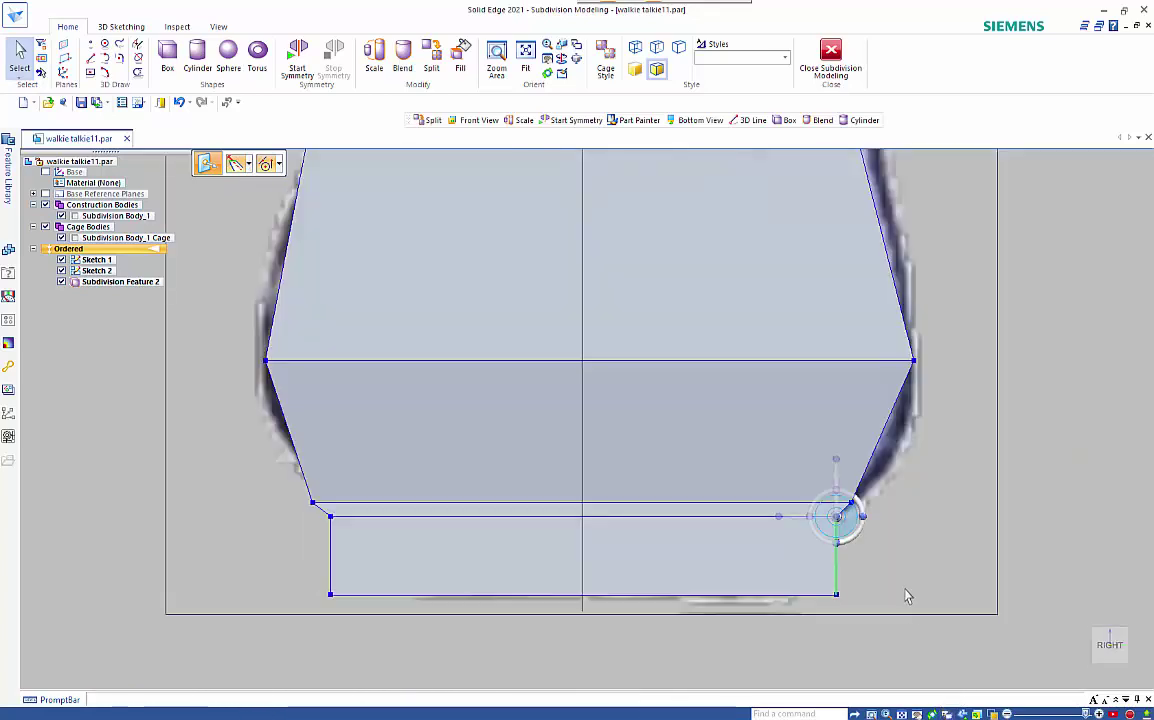
left_click(860, 539)
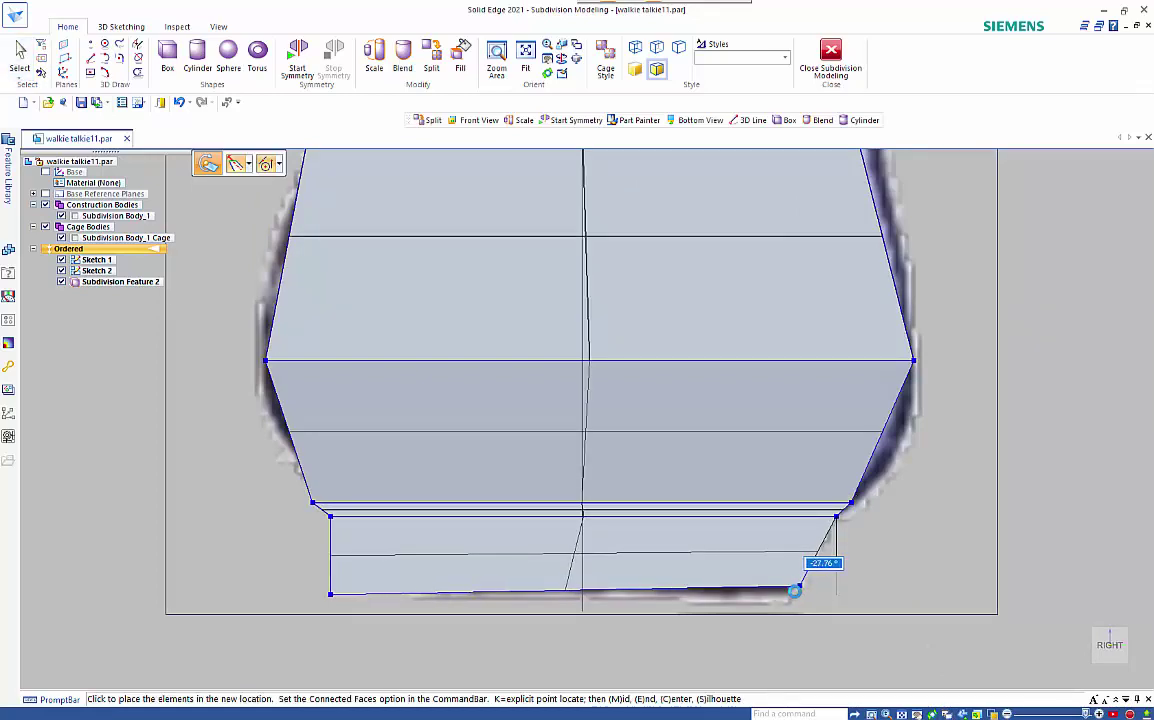
left_click(702, 610)
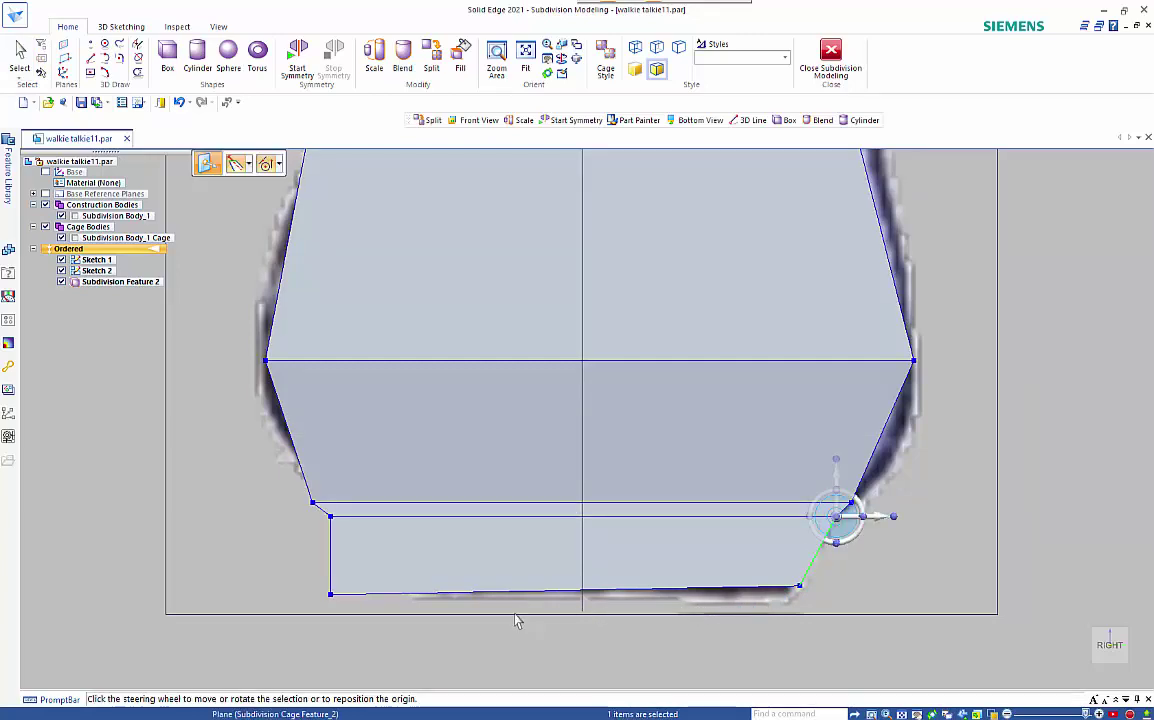
key("Escape")
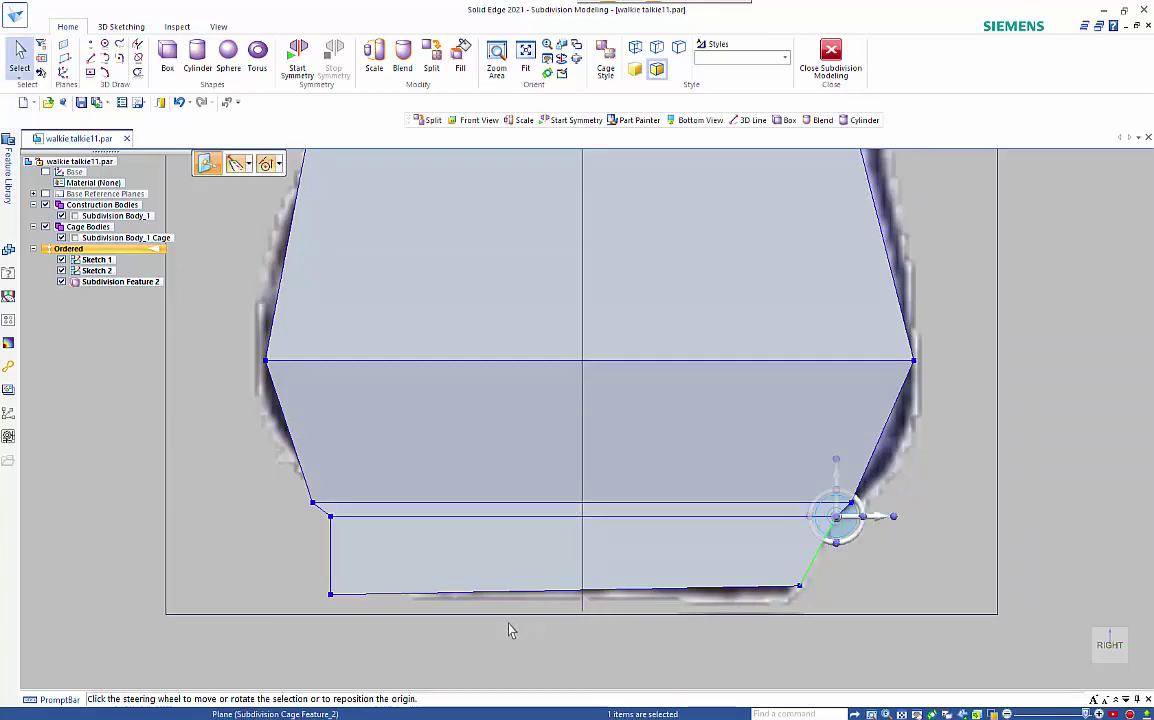
key("Escape")
- Tilt the front side face of the base block inward about 28° about its upper edge, levelling the bottom with the back corner
middle_click_drag(508, 632, 518, 620)
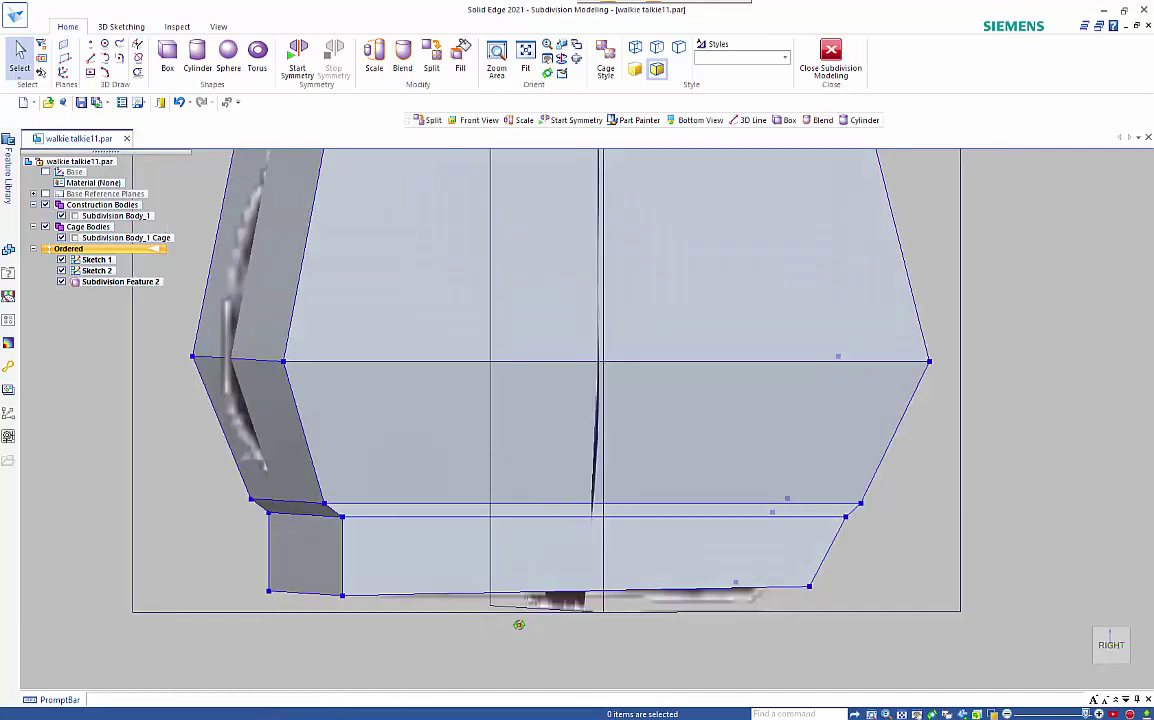
left_click(309, 548)
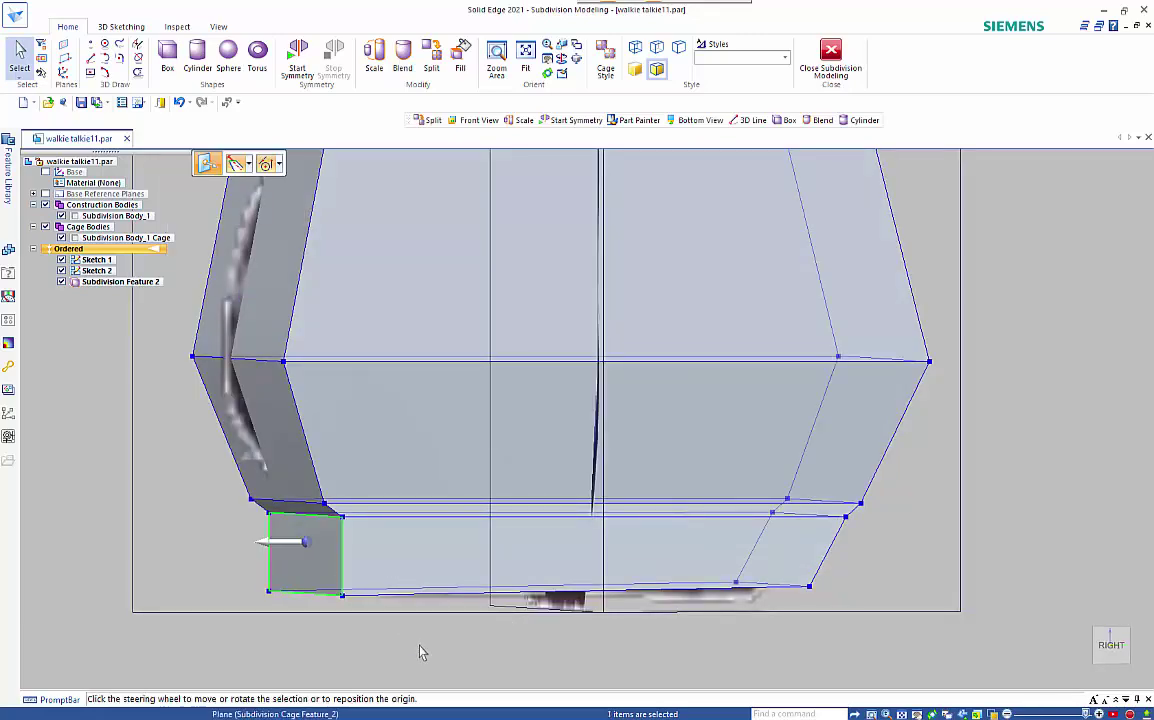
middle_click_drag(378, 582, 357, 591)
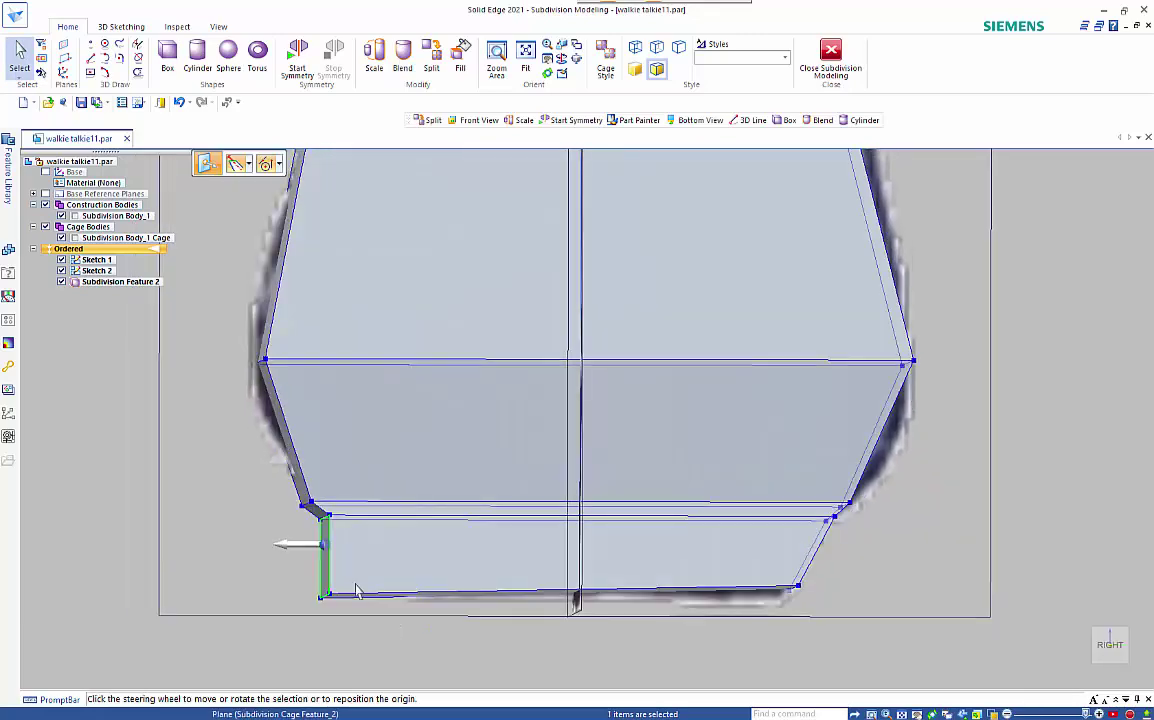
left_click(322, 543)
left_click(325, 522)
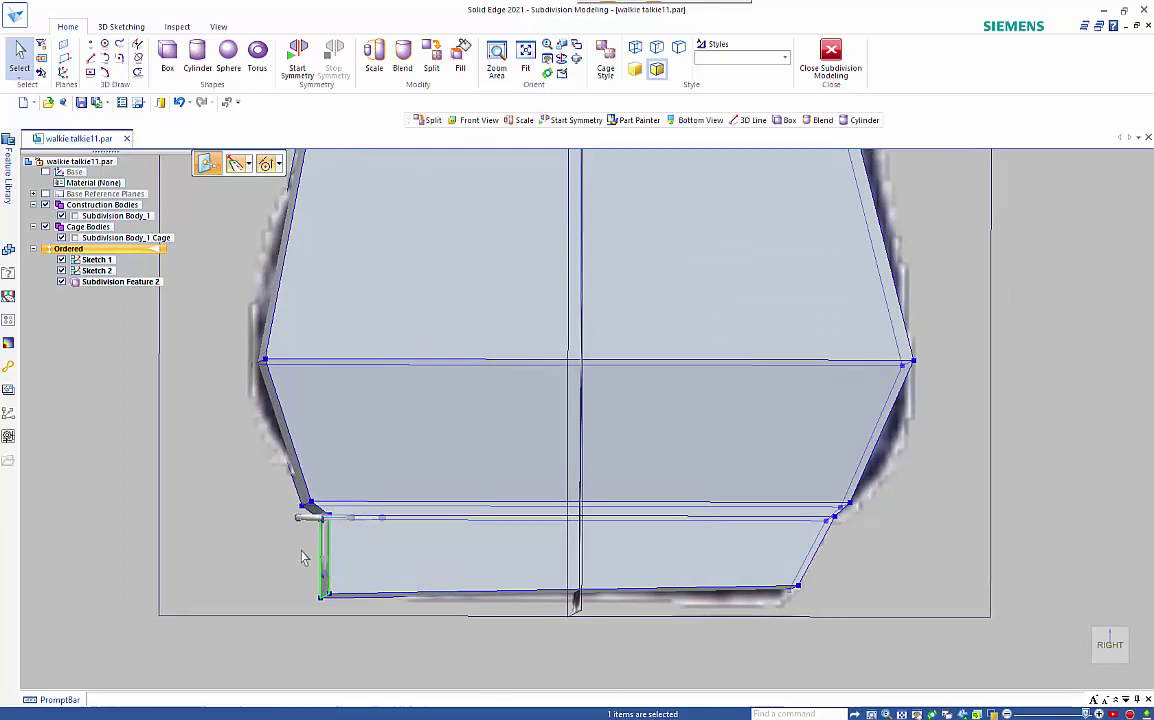
middle_click_drag(303, 556, 314, 551)
scroll(313, 555, "up", 1)
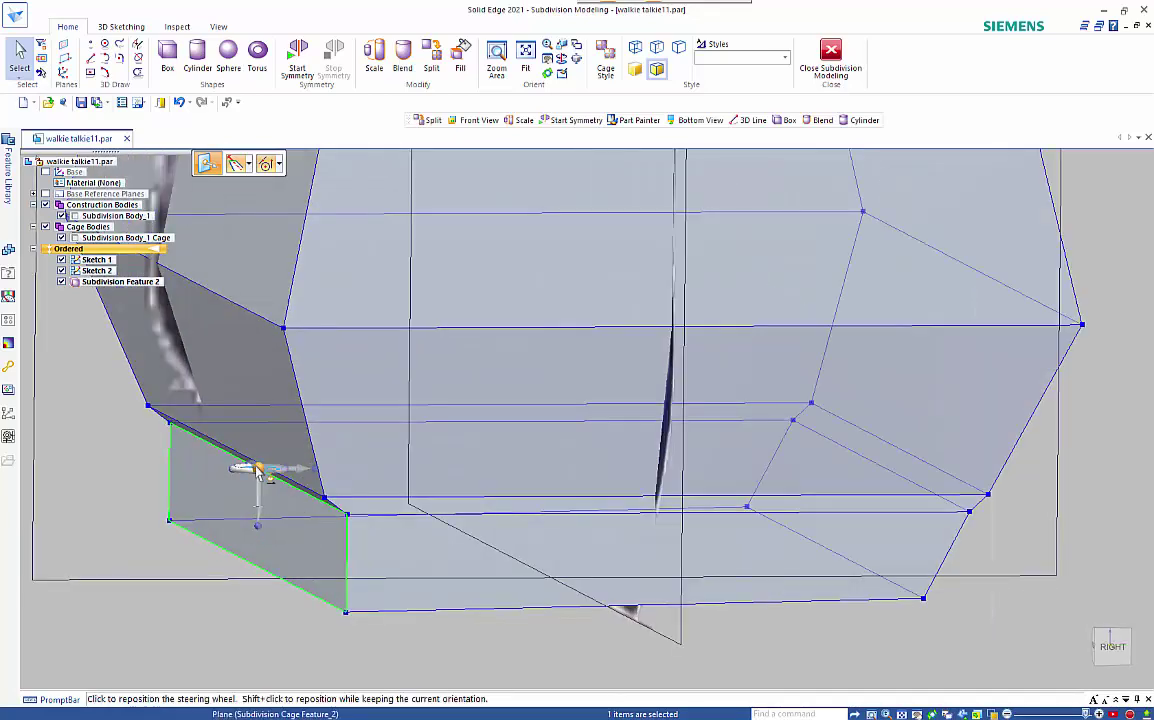
left_click(268, 483)
left_click(285, 481)
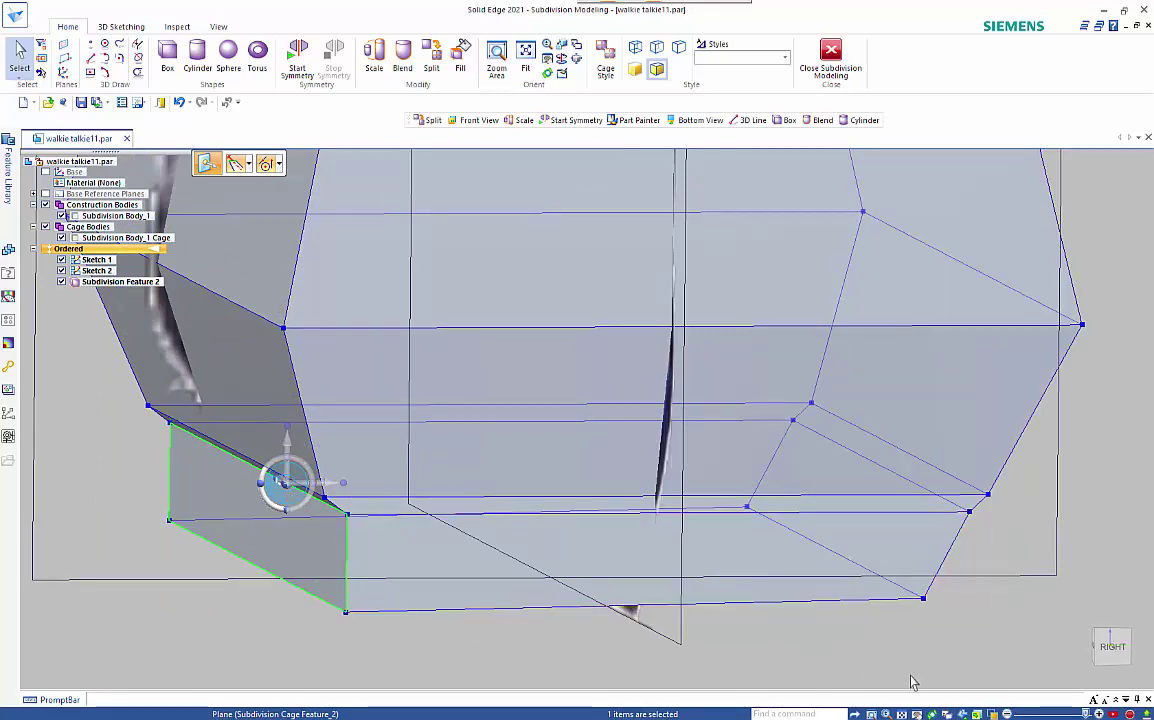
scroll(317, 557, "down", 2)
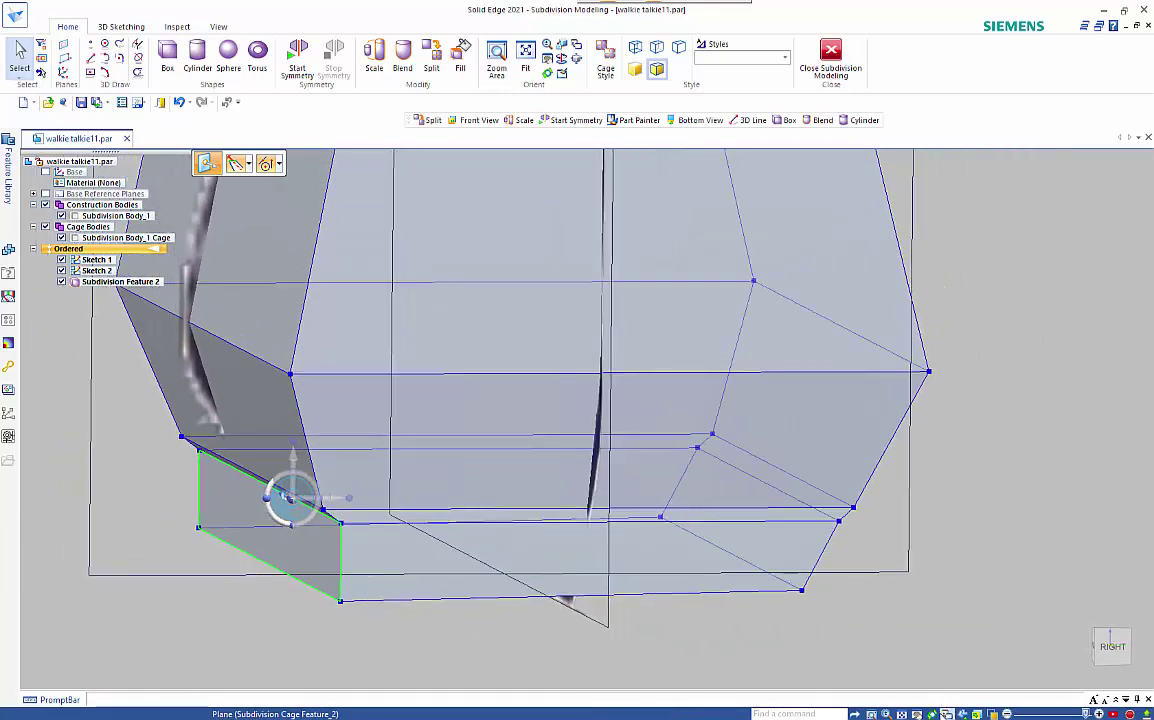
left_click(1110, 646)
scroll(548, 685, "up", 8)
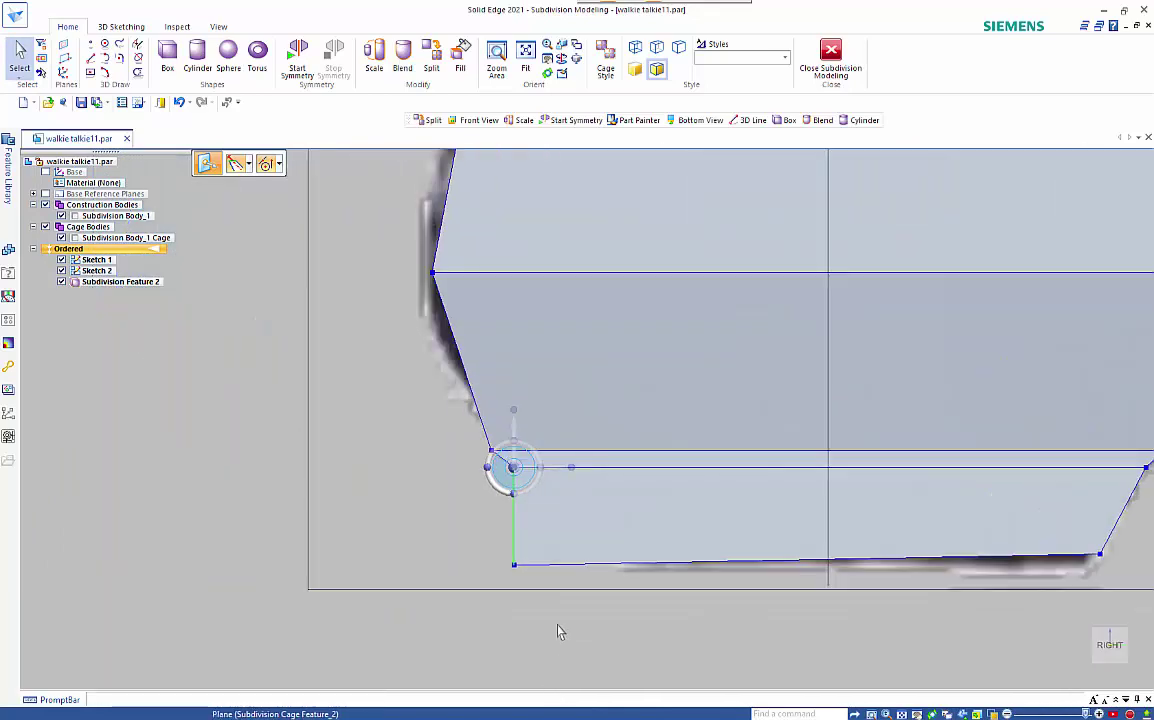
left_click(532, 485)
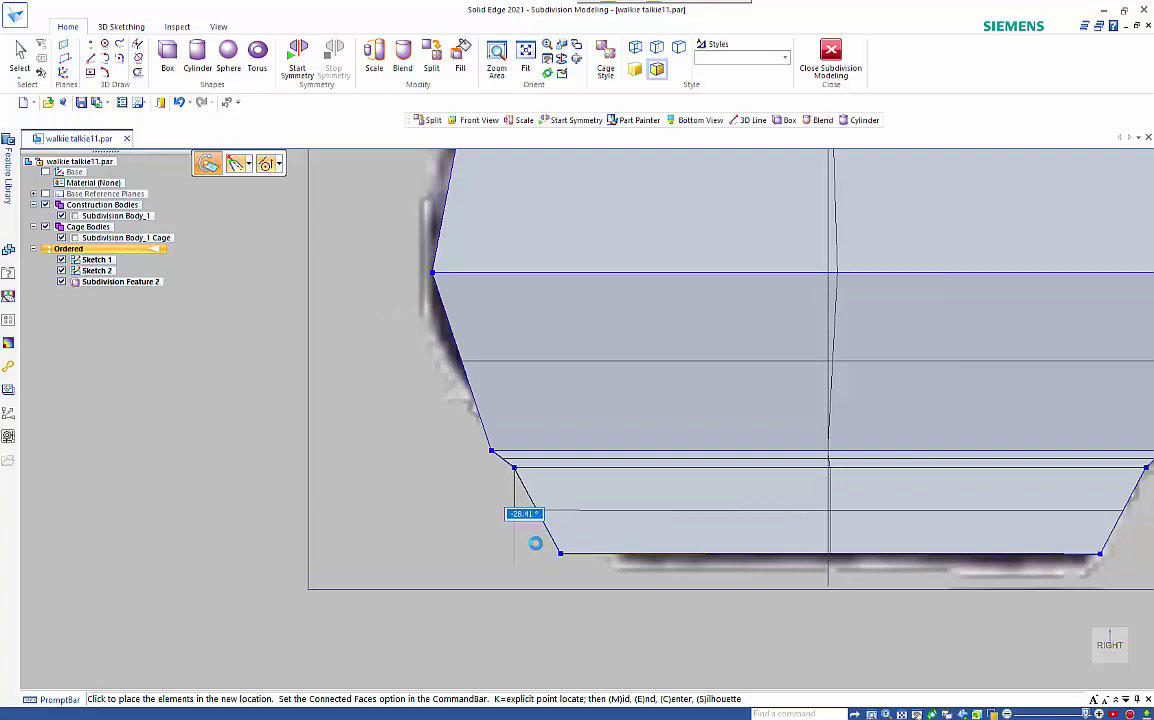
left_click(535, 543)
scroll(528, 590, "down", 3)
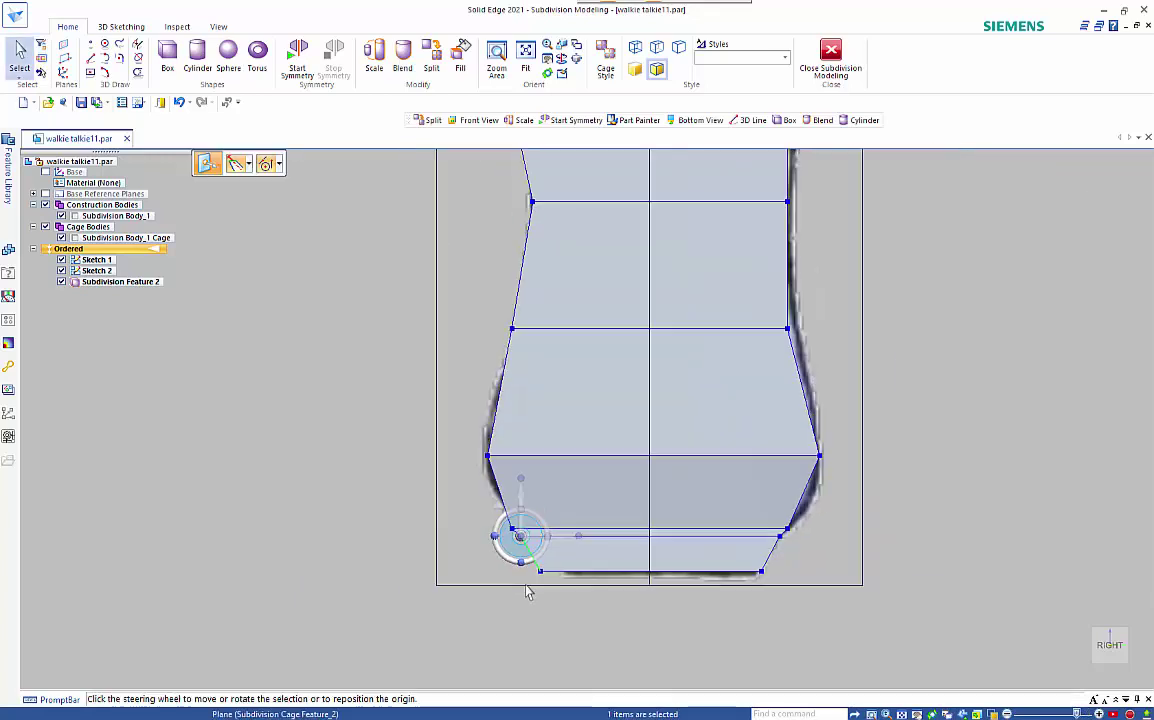
scroll(528, 590, "down", 2)
middle_click_drag(838, 565, 806, 598)
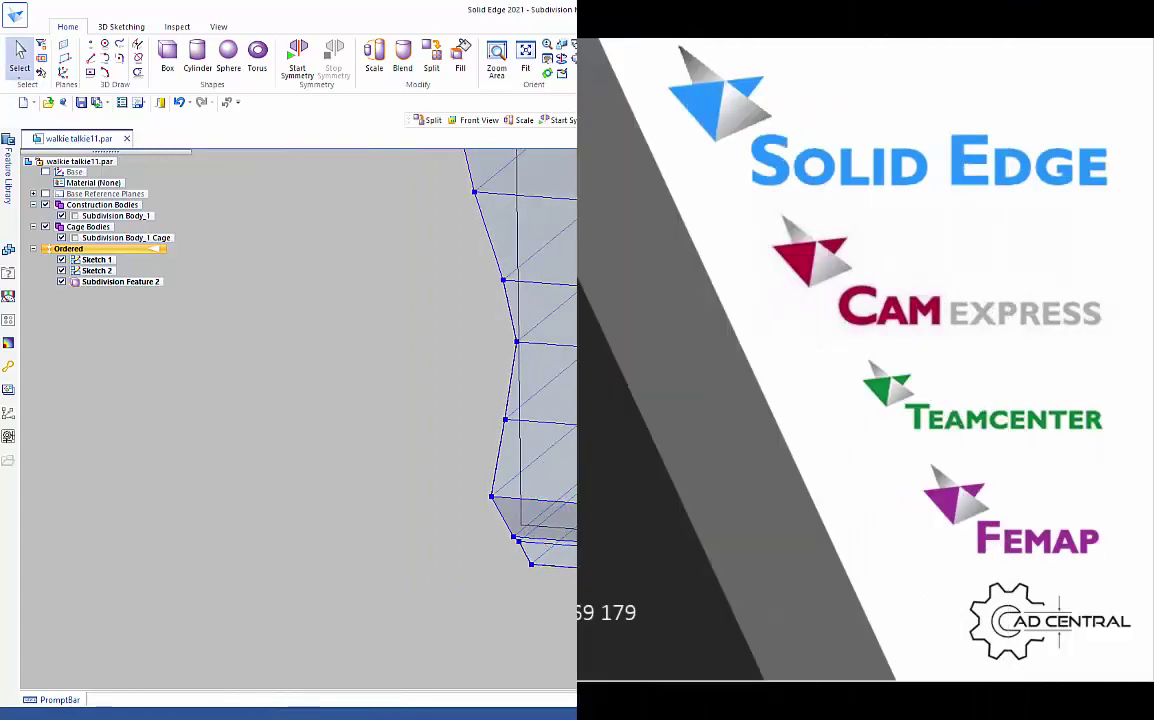